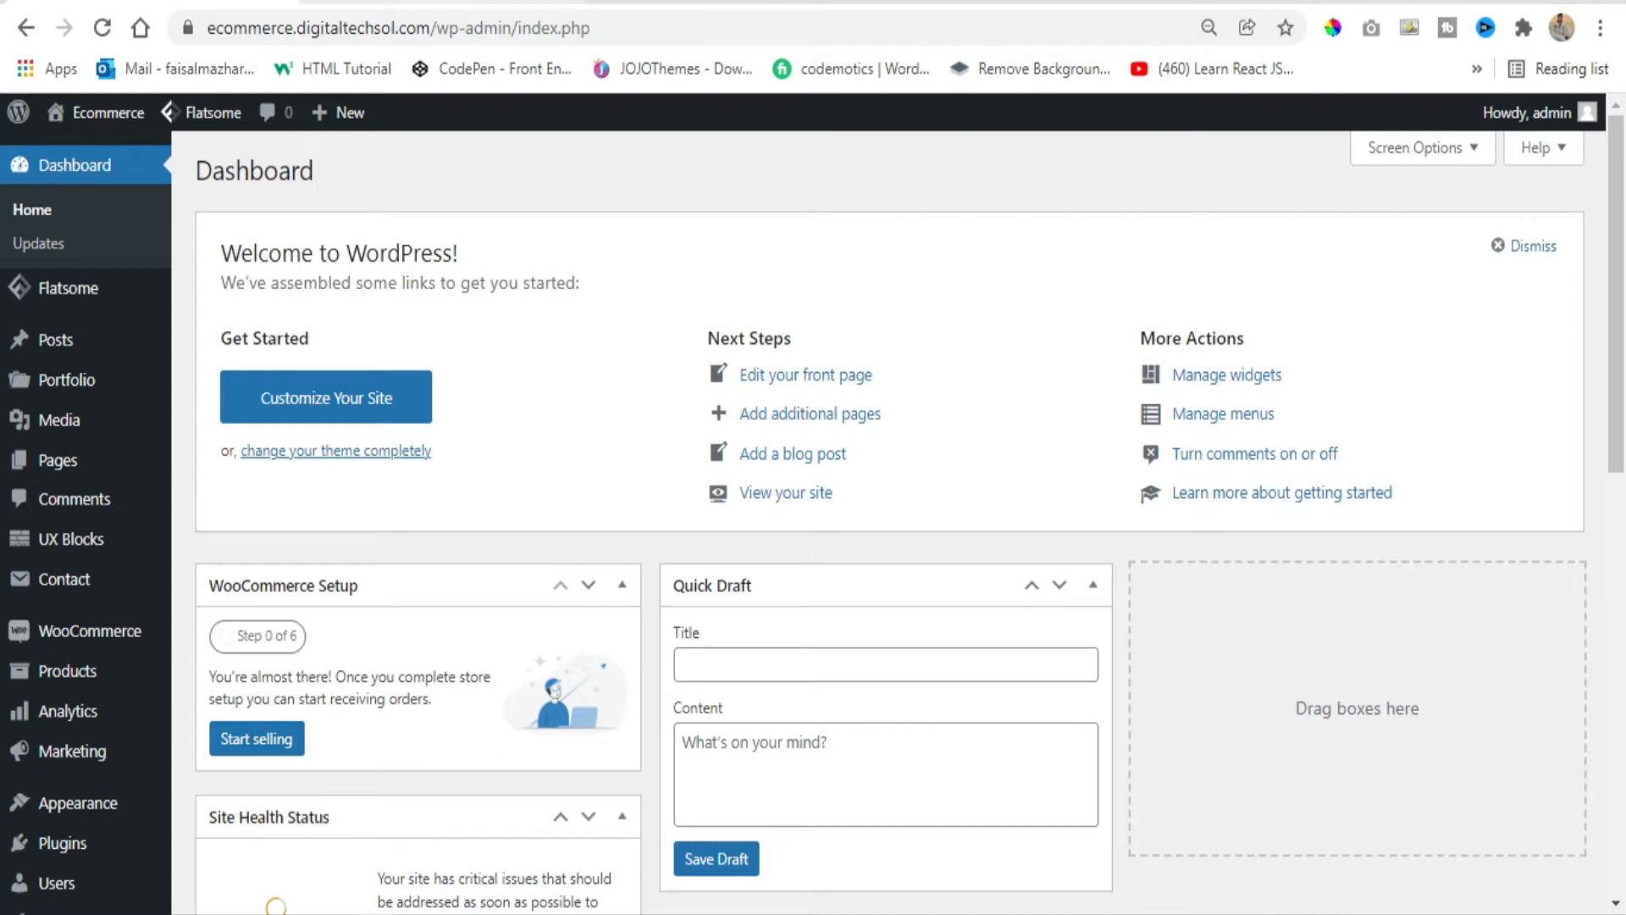
# View the live storefront, return to the admin dashboard and open the theme customizer
pyautogui.click(419, 3)
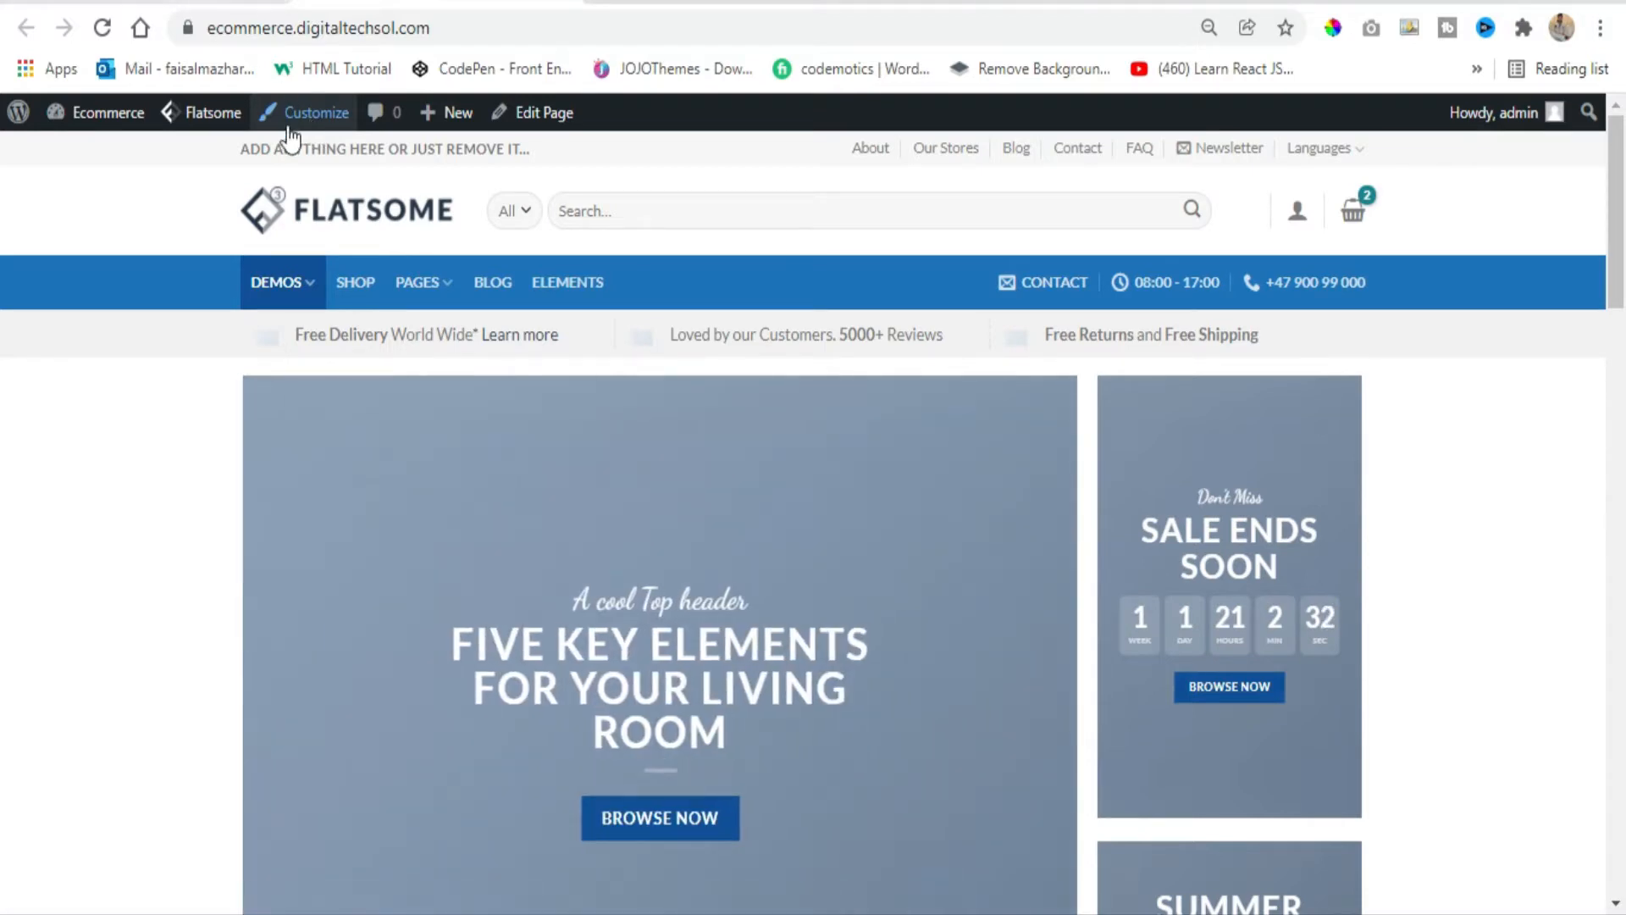
pyautogui.click(161, 3)
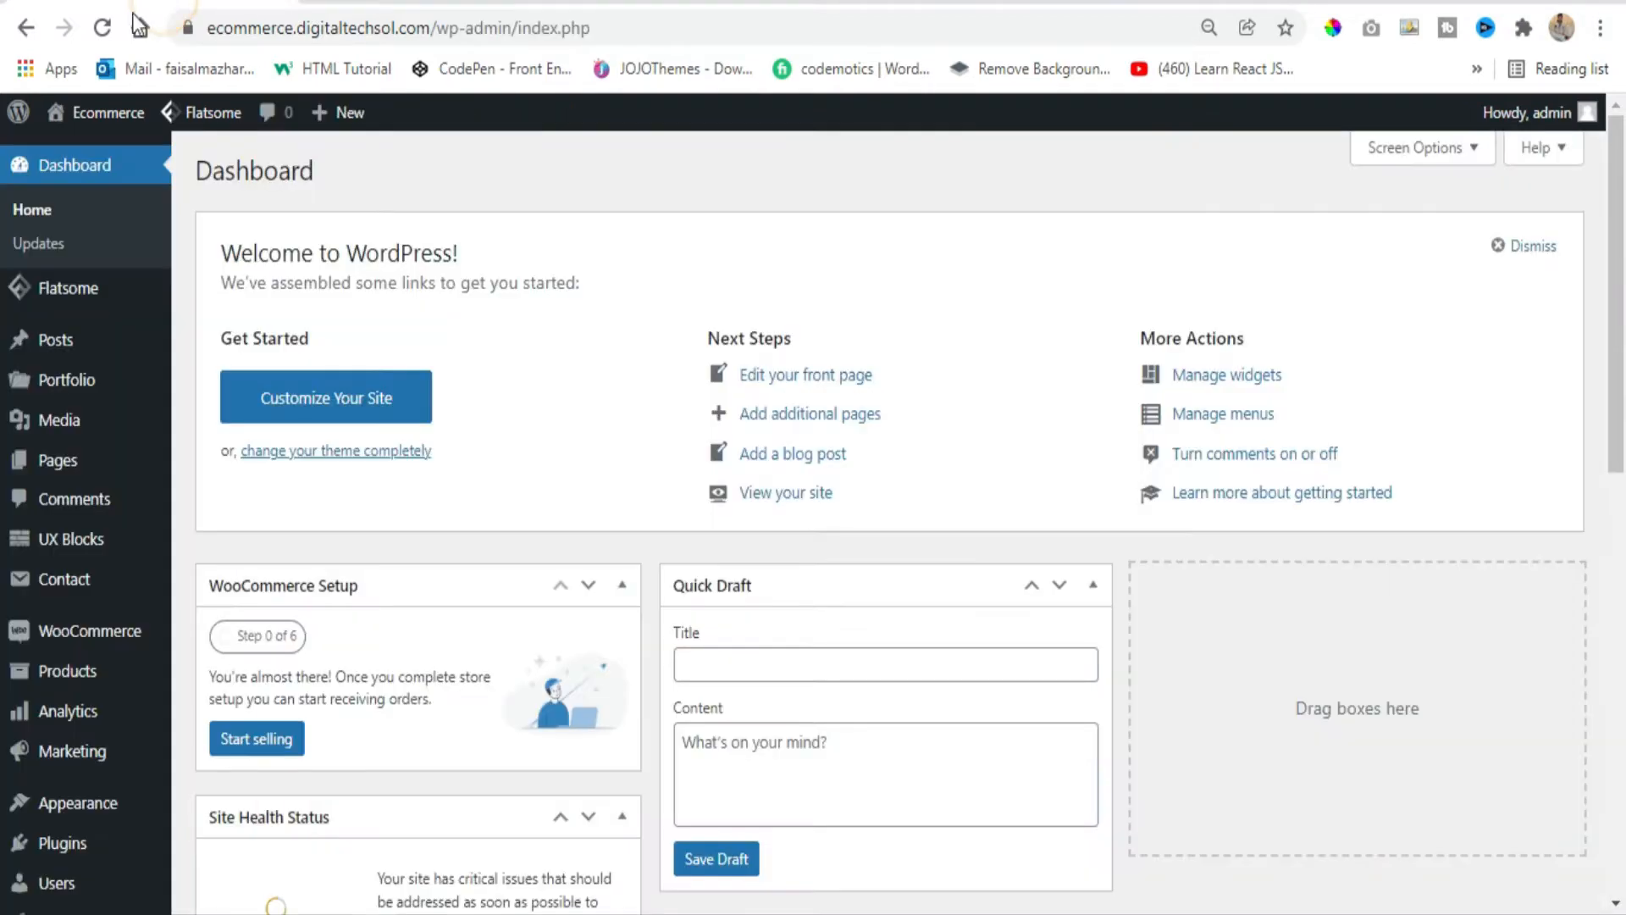
pyautogui.moveTo(131, 805)
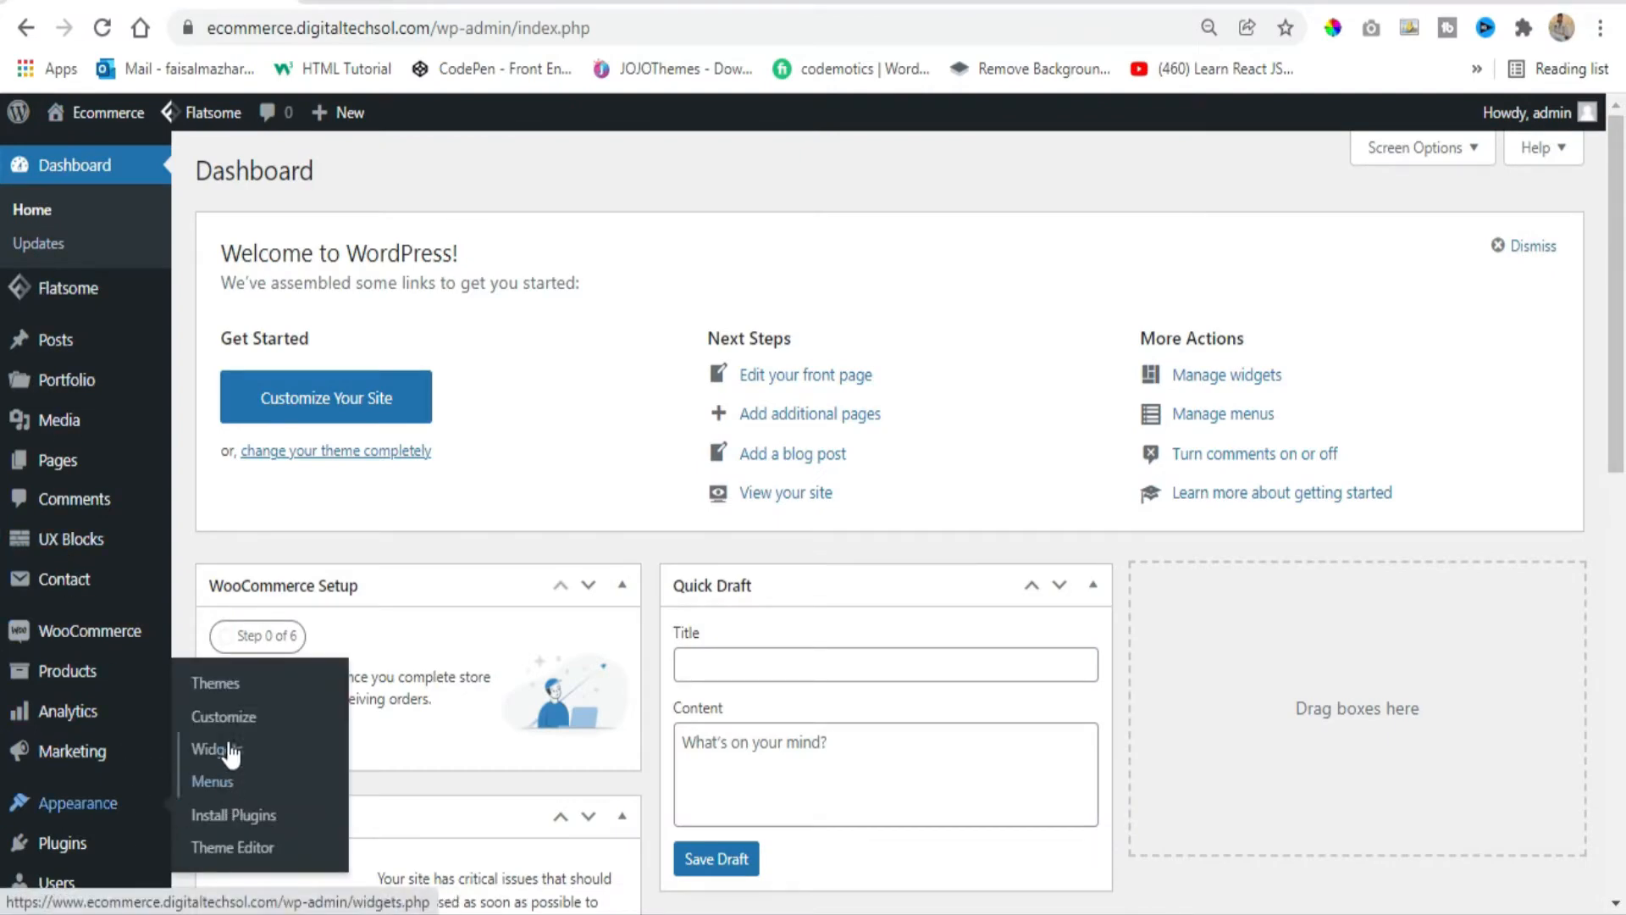
pyautogui.click(240, 717)
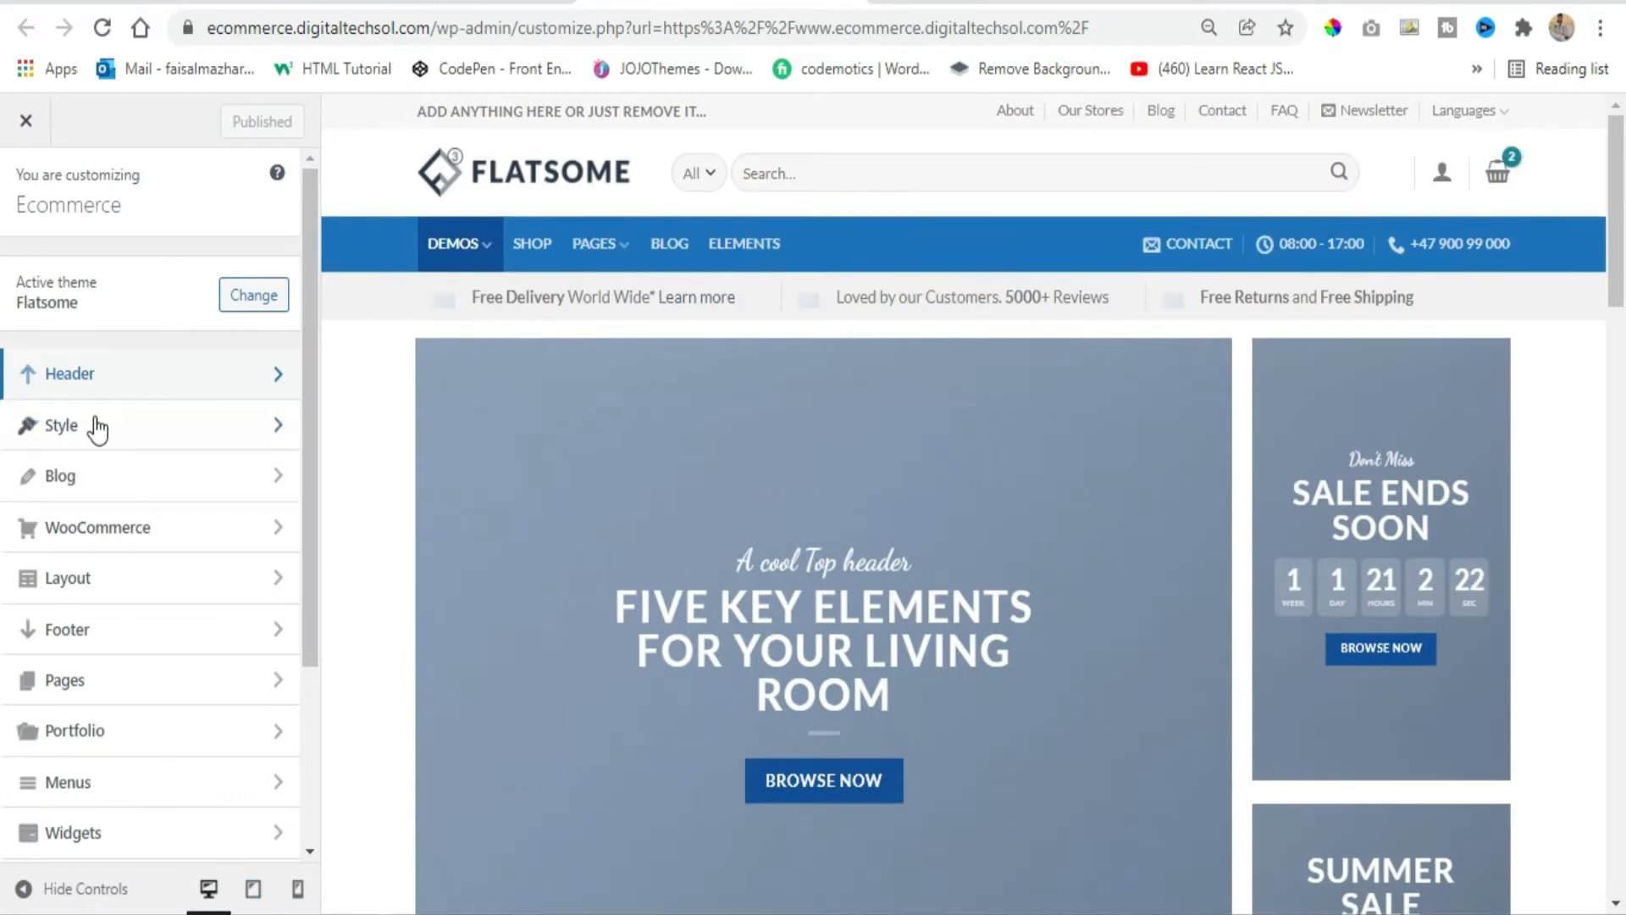
# Look through the theme customizer's sections and open the Header settings with the Header Builder
pyautogui.scroll(-3, 90, 432)
pyautogui.scroll(3, 136, 766)
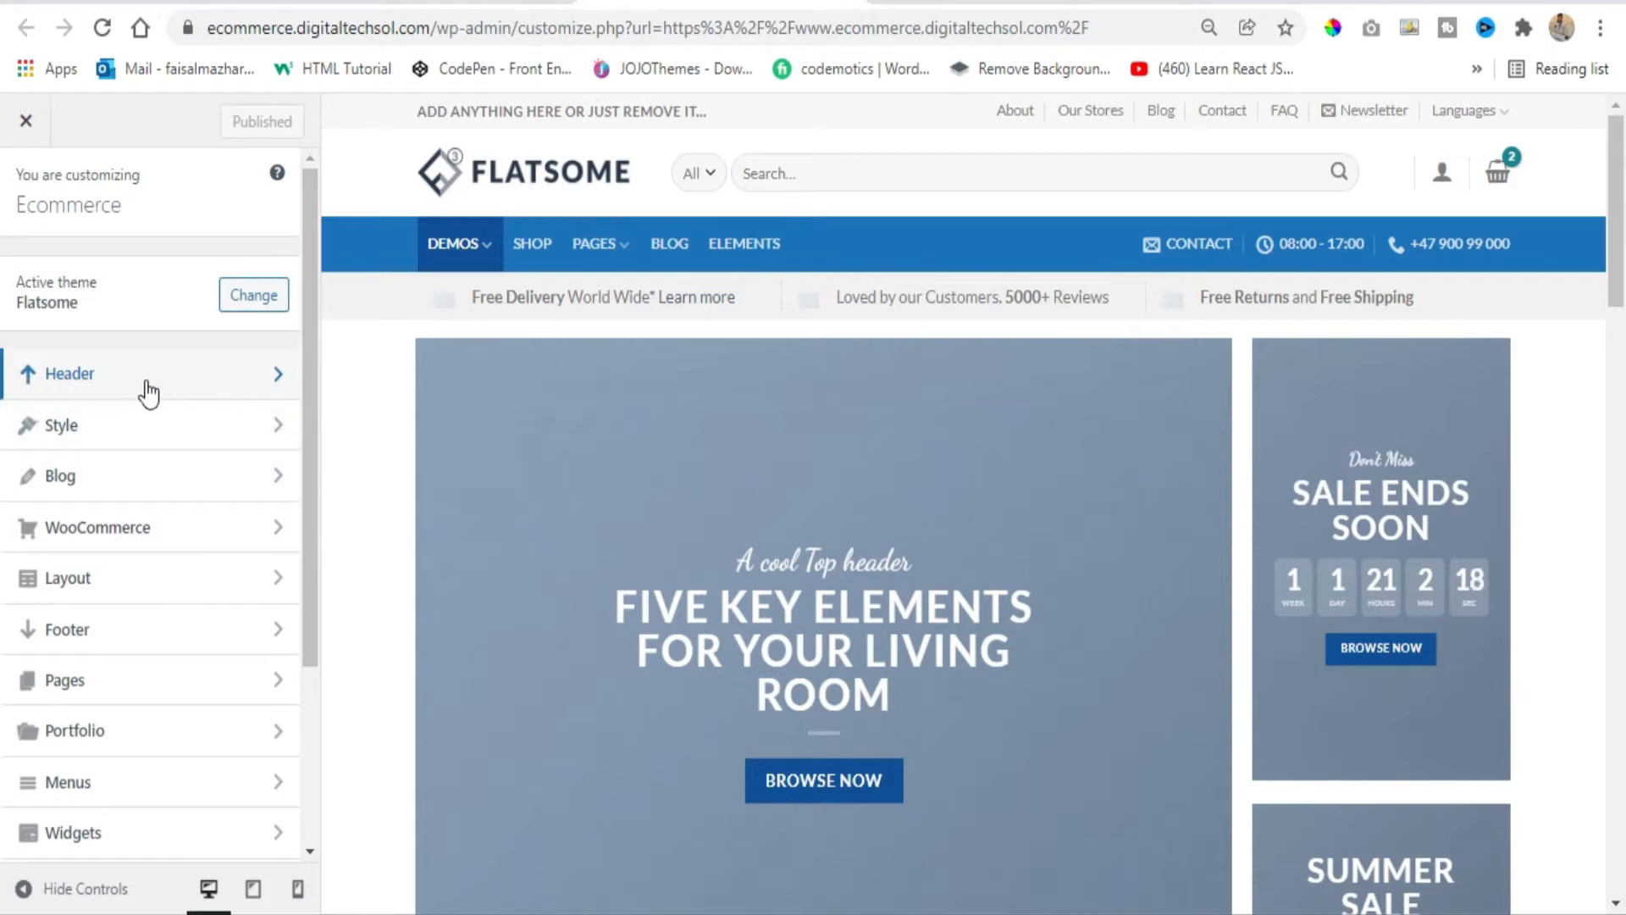
pyautogui.click(228, 374)
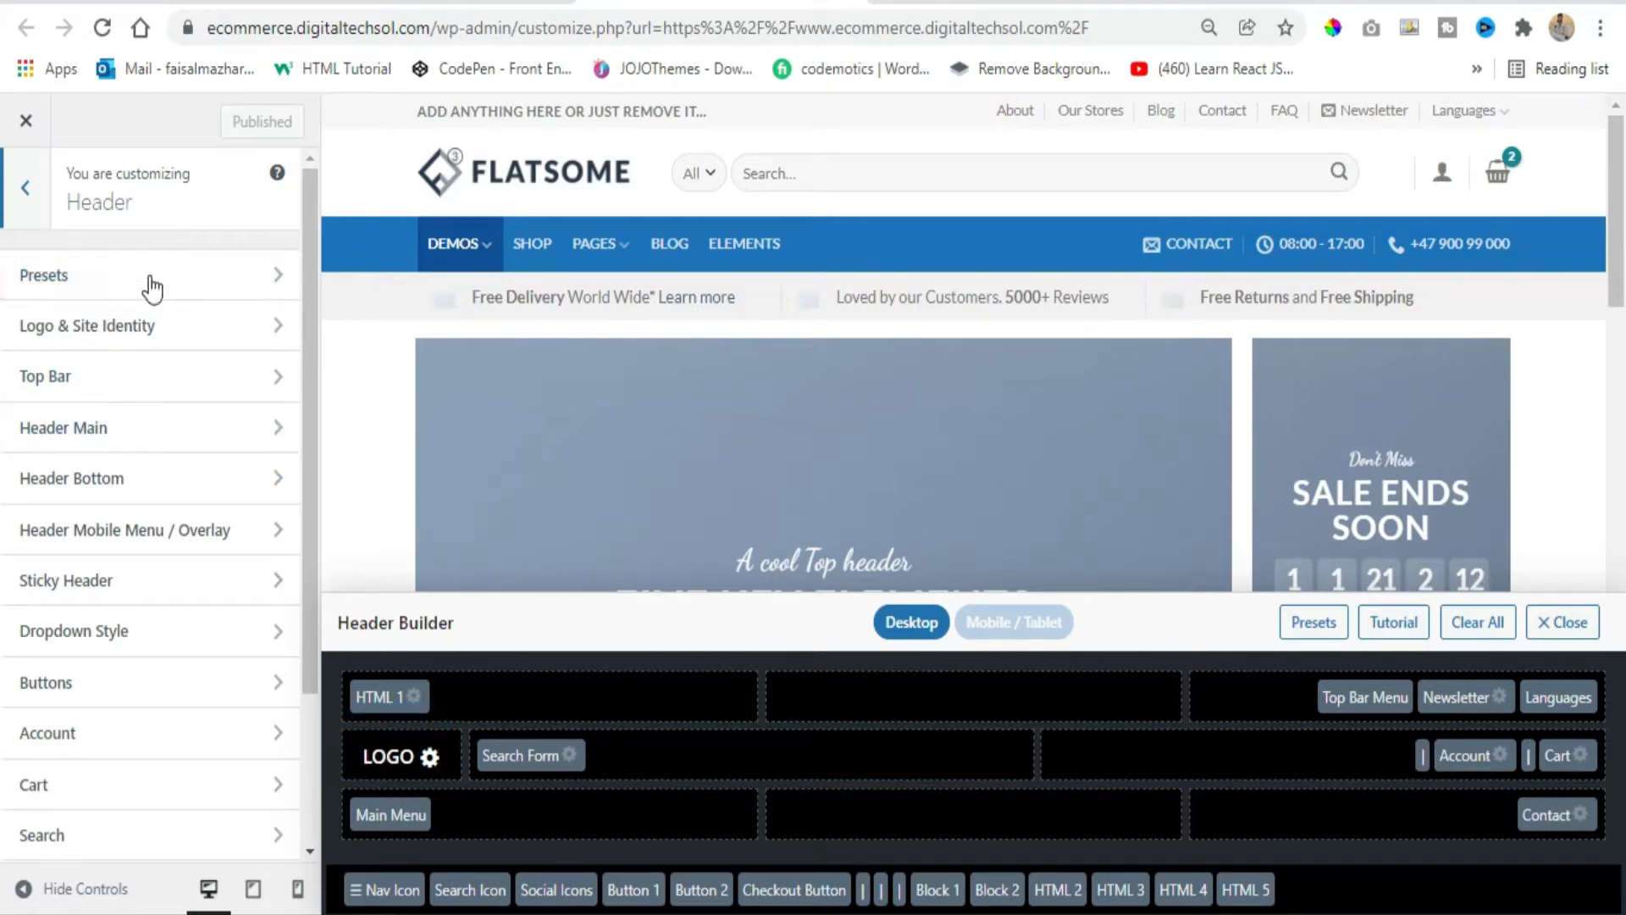
pyautogui.scroll(-3, 127, 474)
pyautogui.scroll(3, 134, 534)
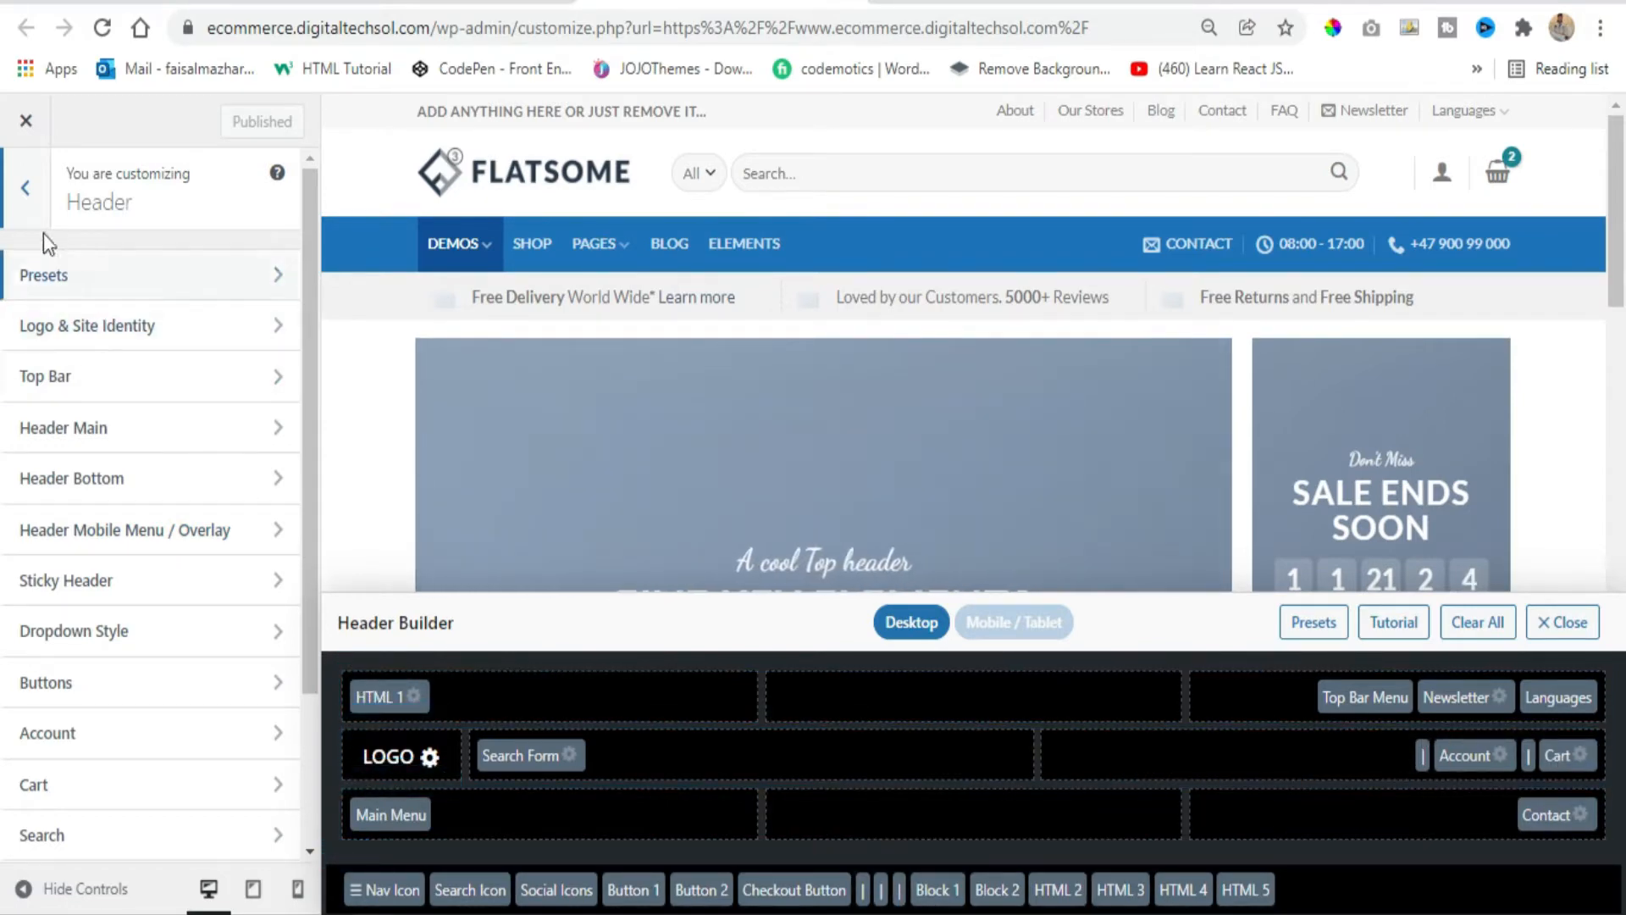
pyautogui.click(26, 197)
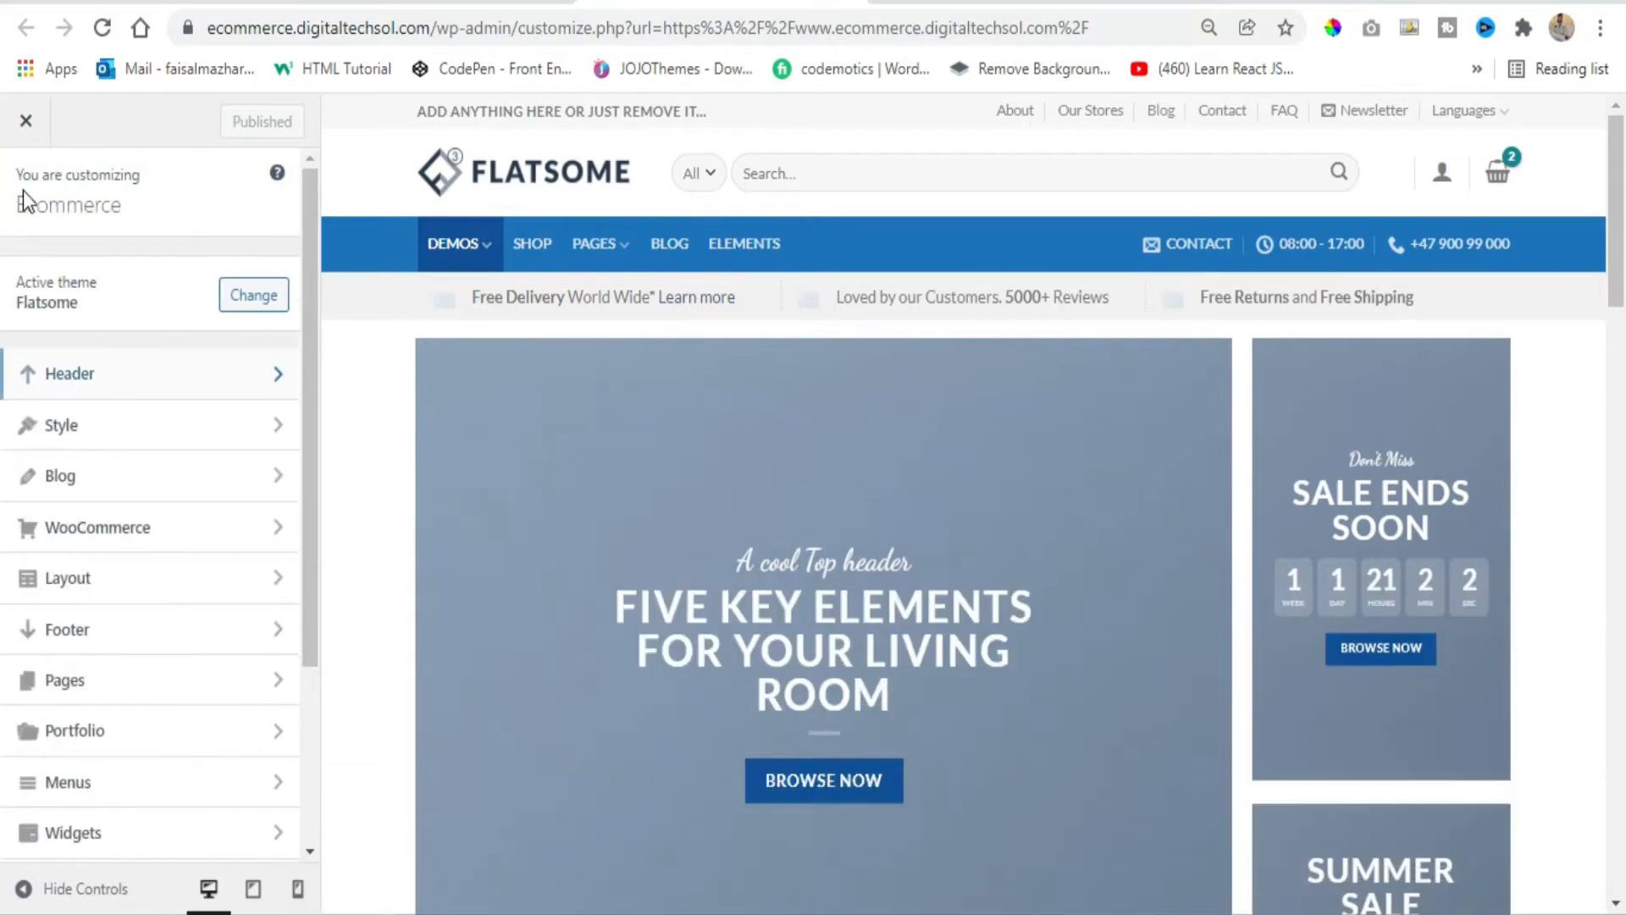
pyautogui.click(220, 371)
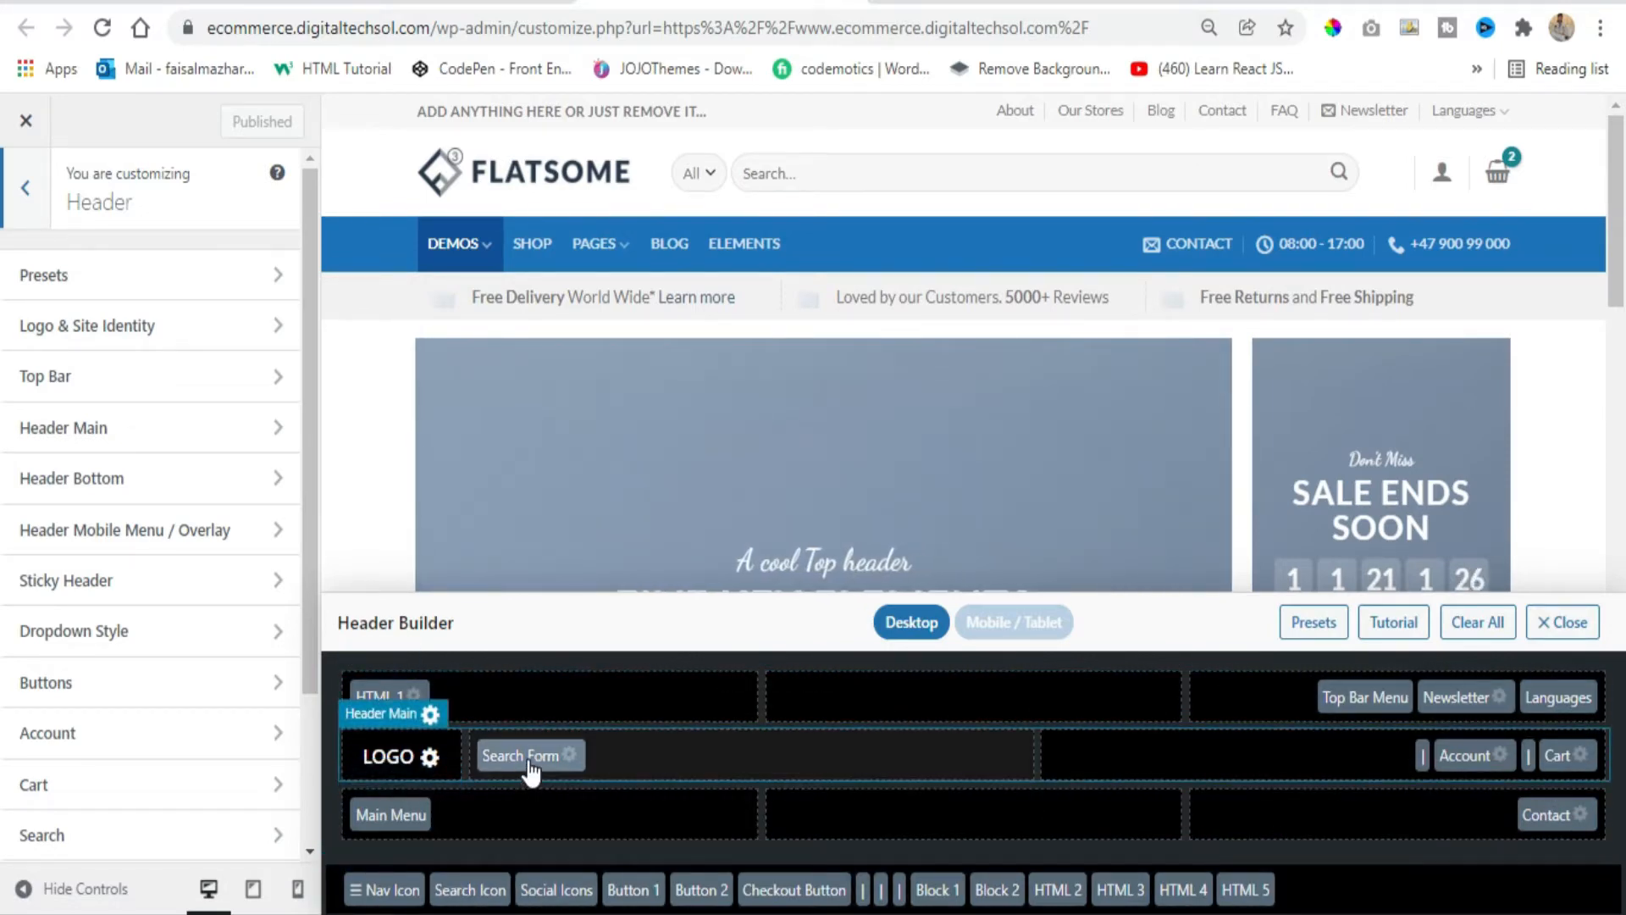
# Try the Search Form element beside the Main Menu in the header's bottom row, and return it to the main row
pyautogui.moveTo(531, 772); pyautogui.dragTo(545, 810)
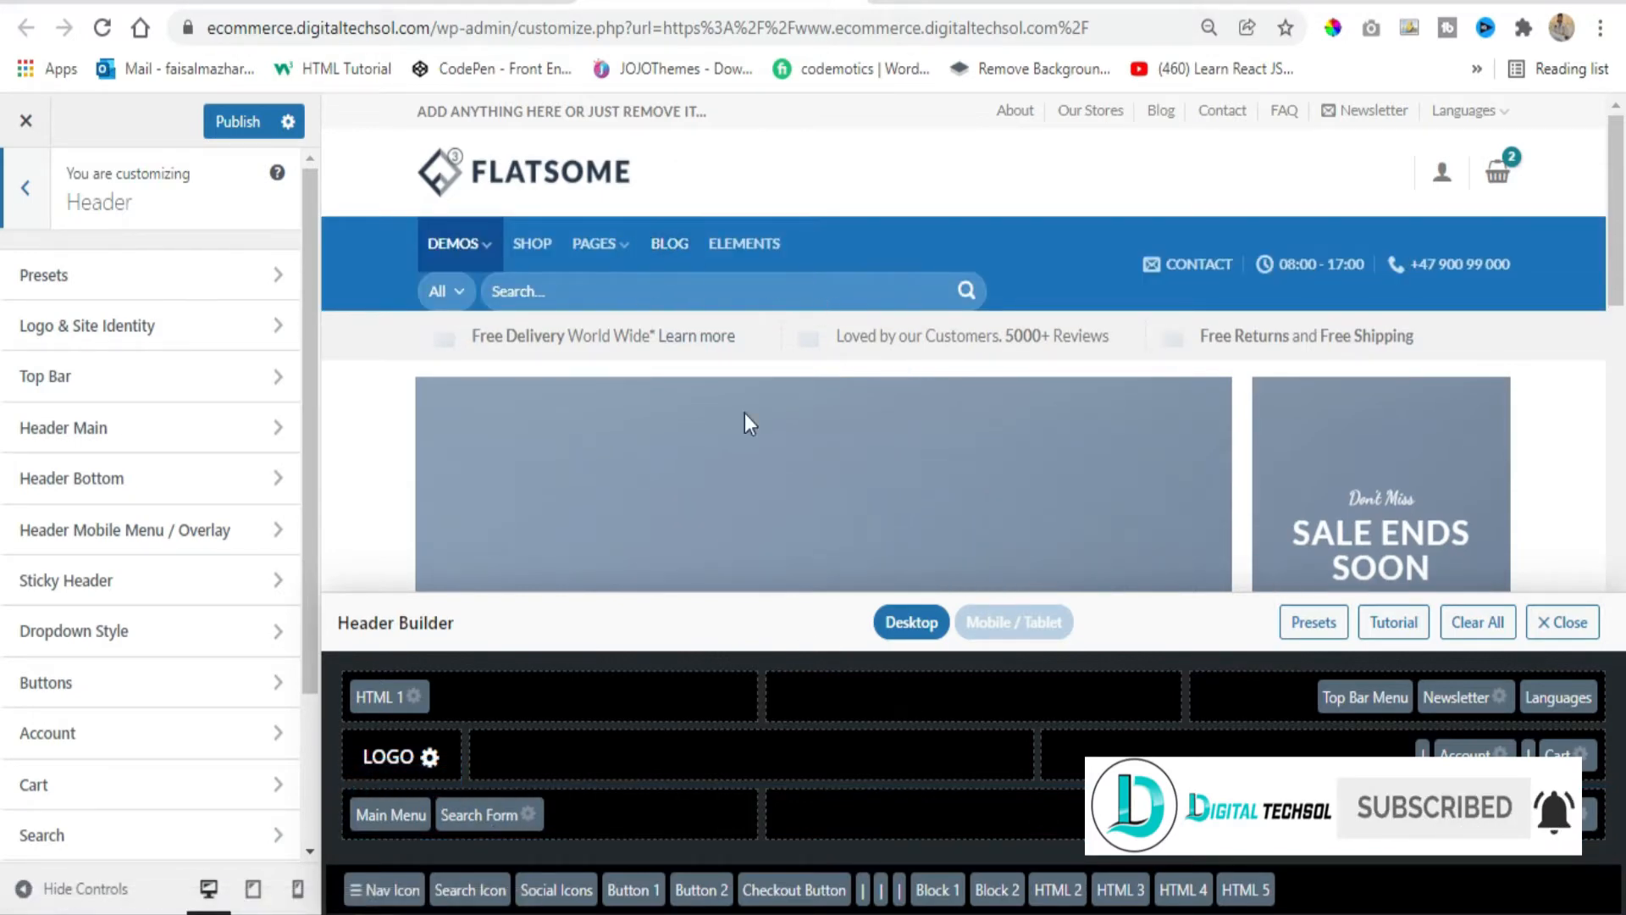
pyautogui.moveTo(498, 814); pyautogui.dragTo(592, 760)
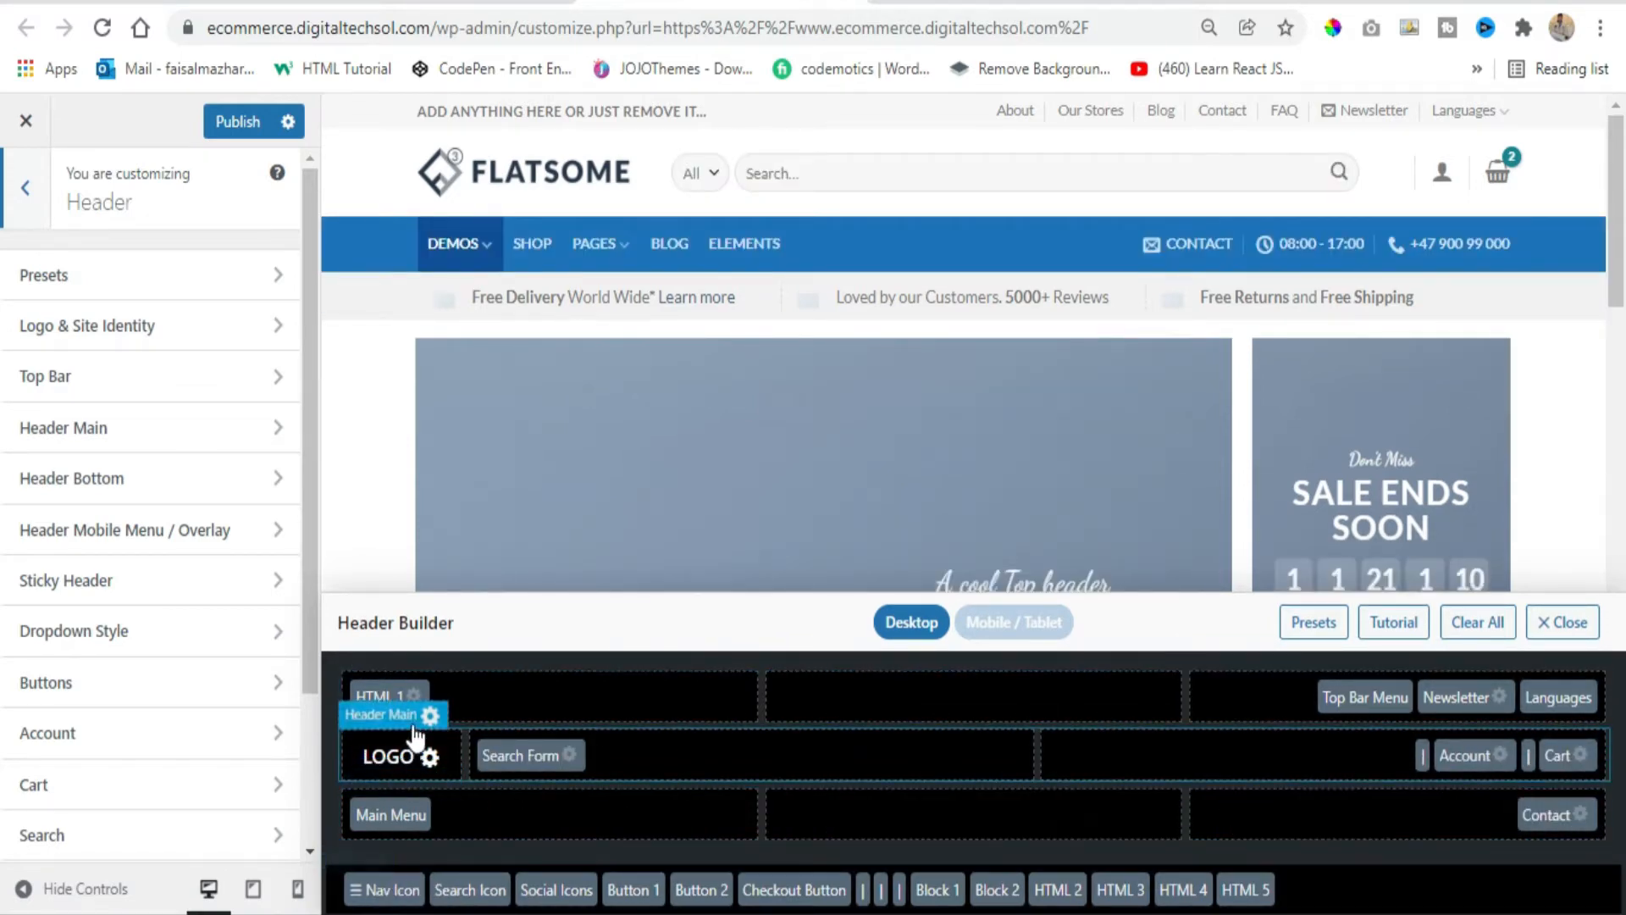
# Open the settings of the top bar's HTML 1 element and examine its markup text
pyautogui.click(377, 696)
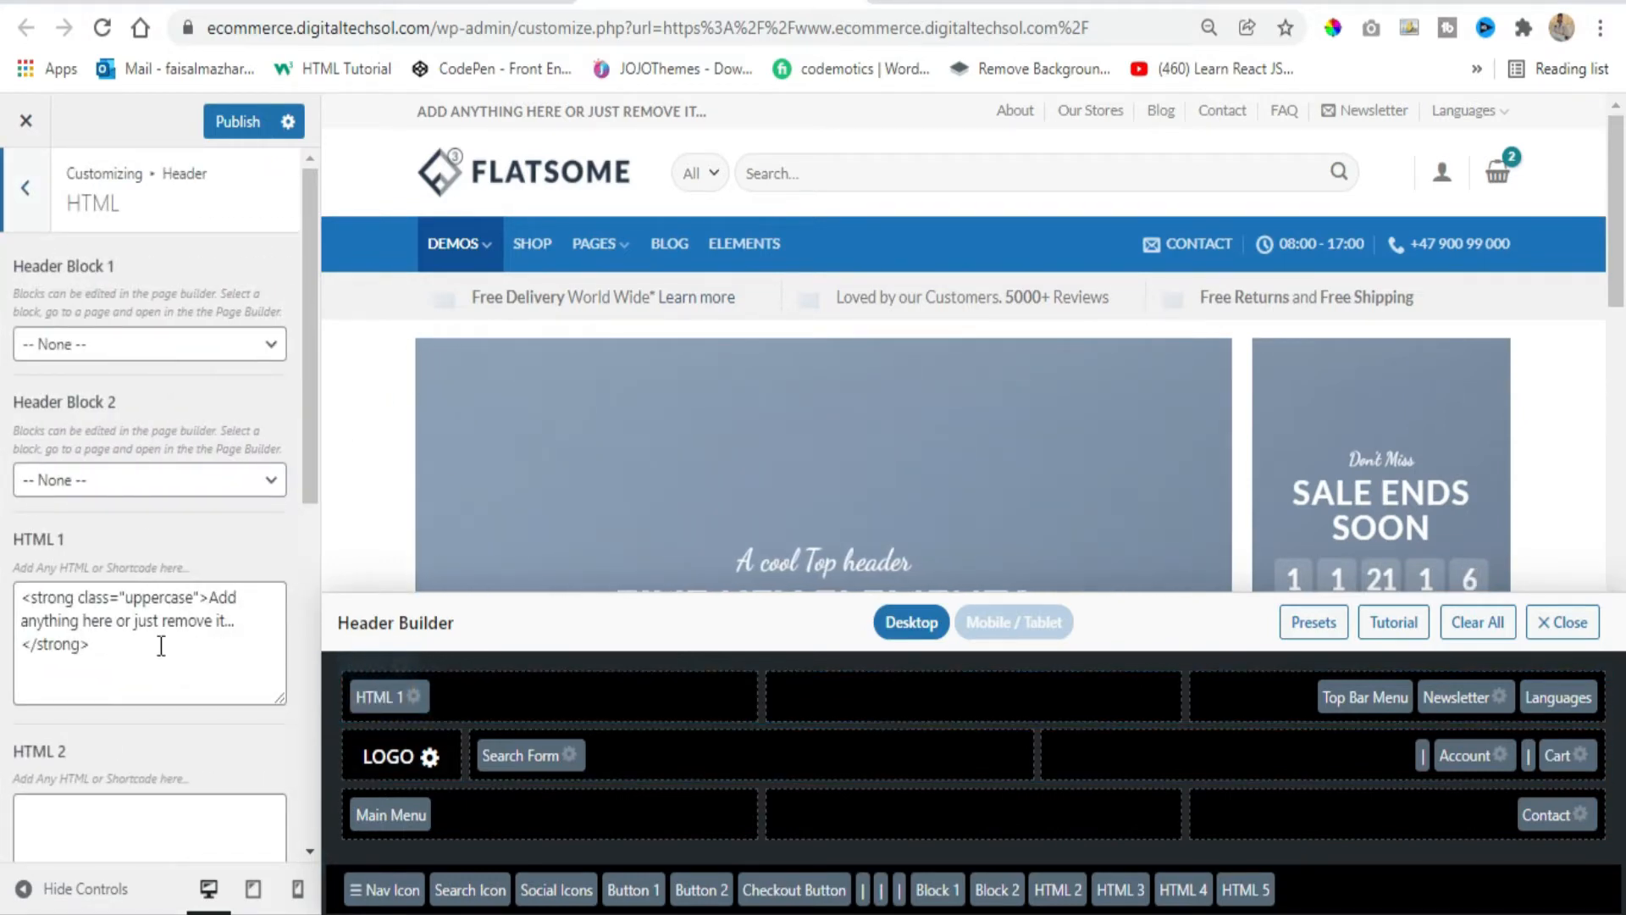
pyautogui.moveTo(206, 652); pyautogui.dragTo(4, 610)
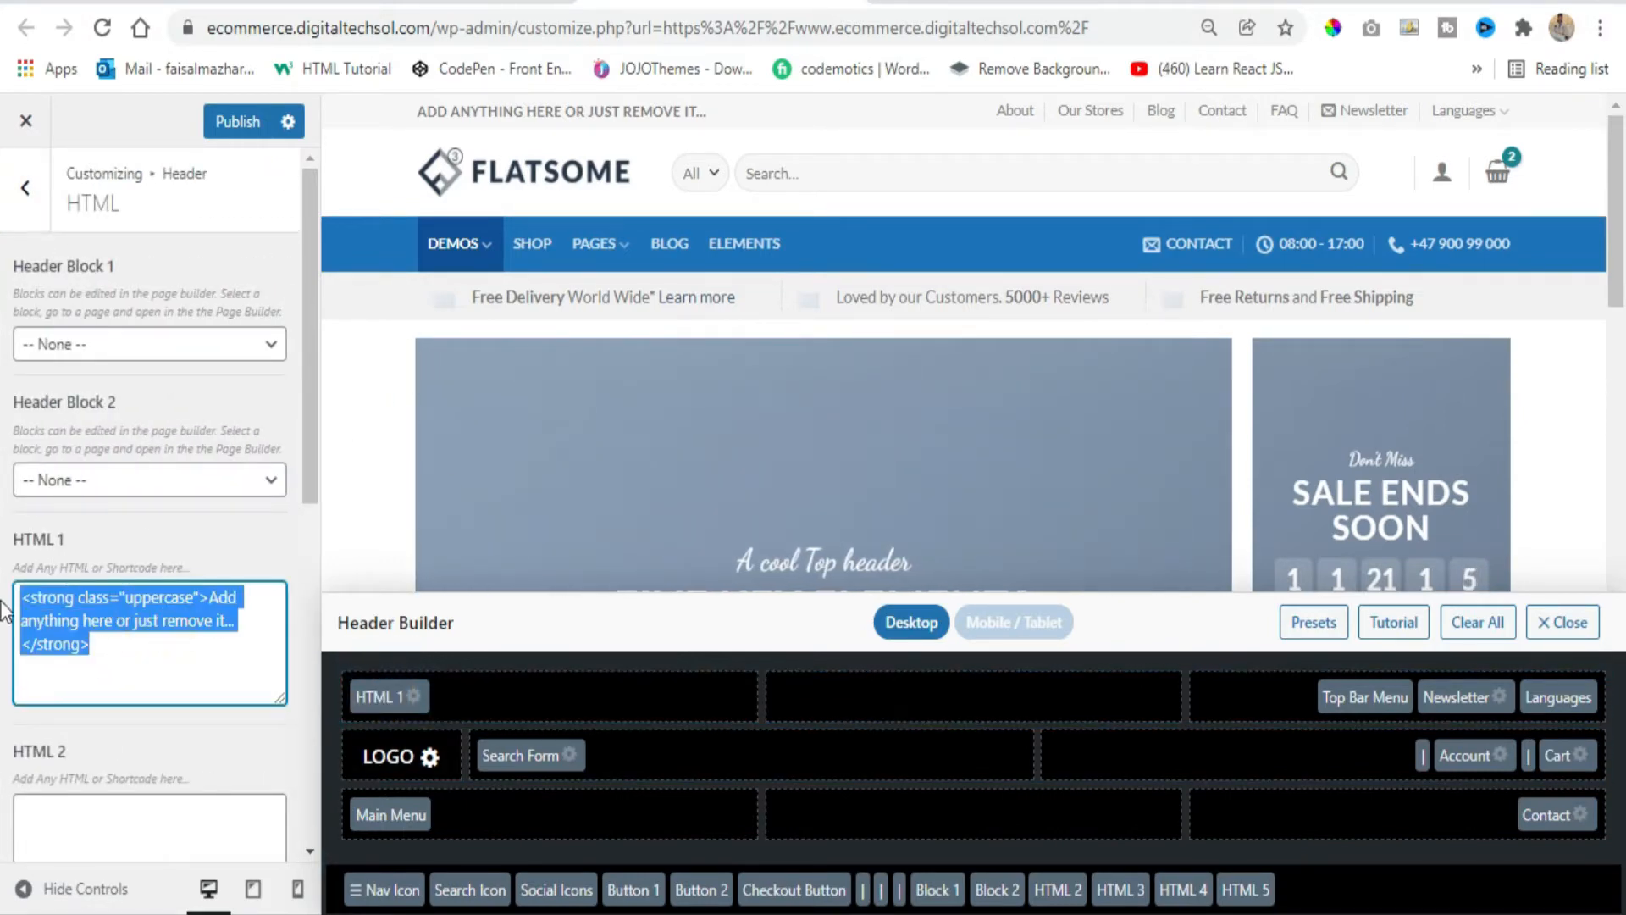
pyautogui.tripleClick(127, 644)
pyautogui.click(127, 643)
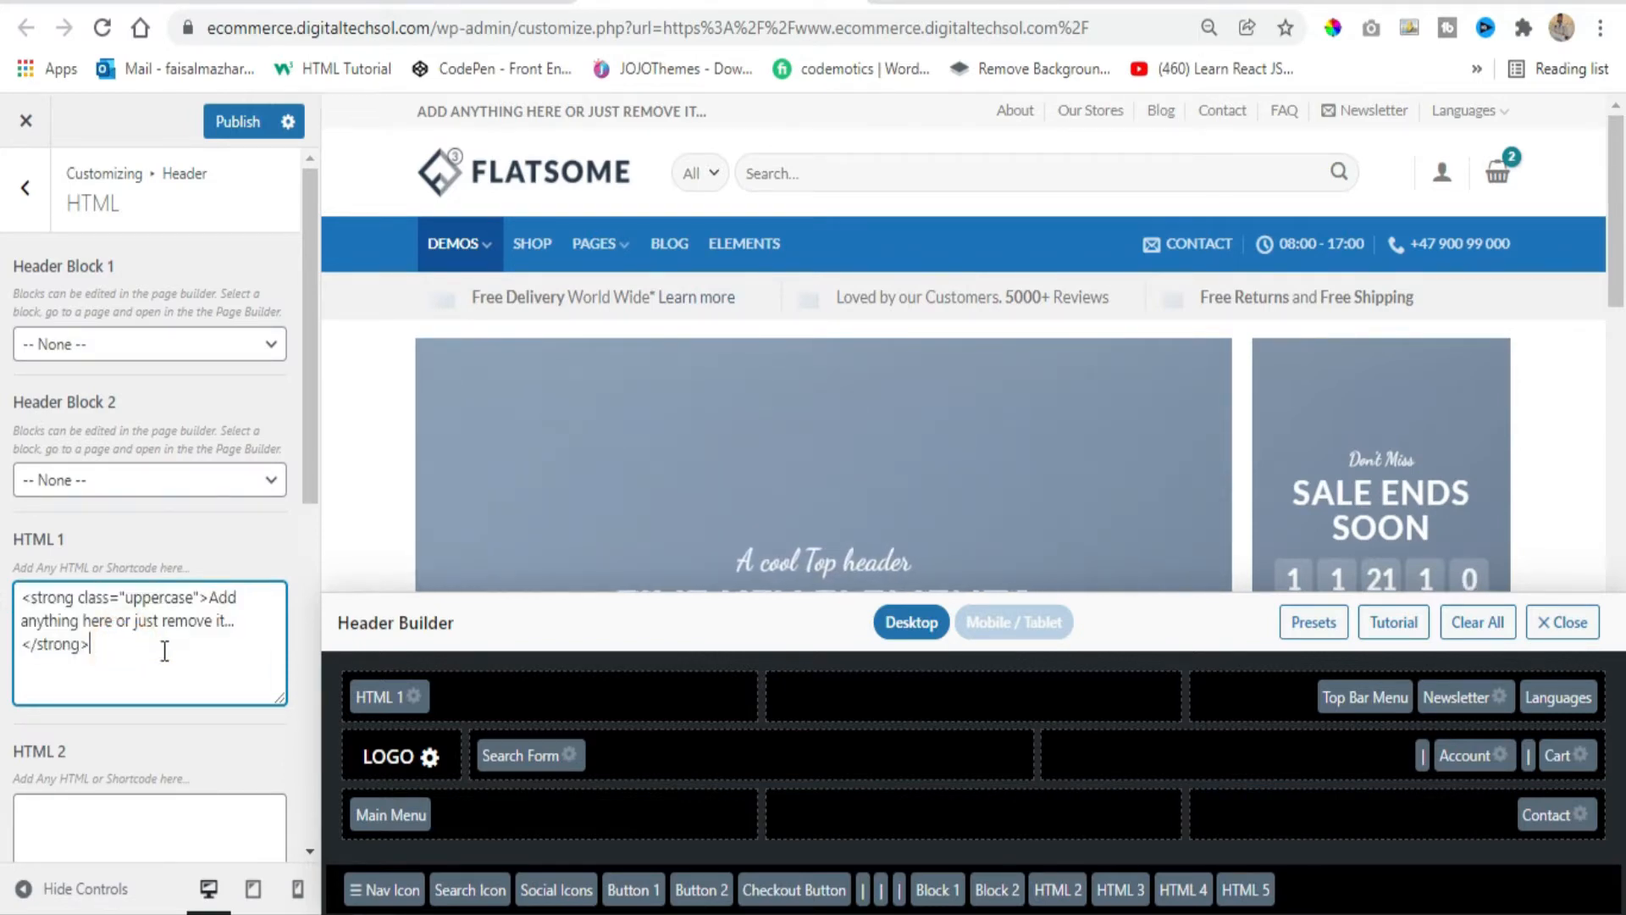
# Examine the settings of the Newsletter, Cart, Account and Contact header elements, and return to the Header sections
pyautogui.moveTo(1359, 703); pyautogui.dragTo(1420, 724)
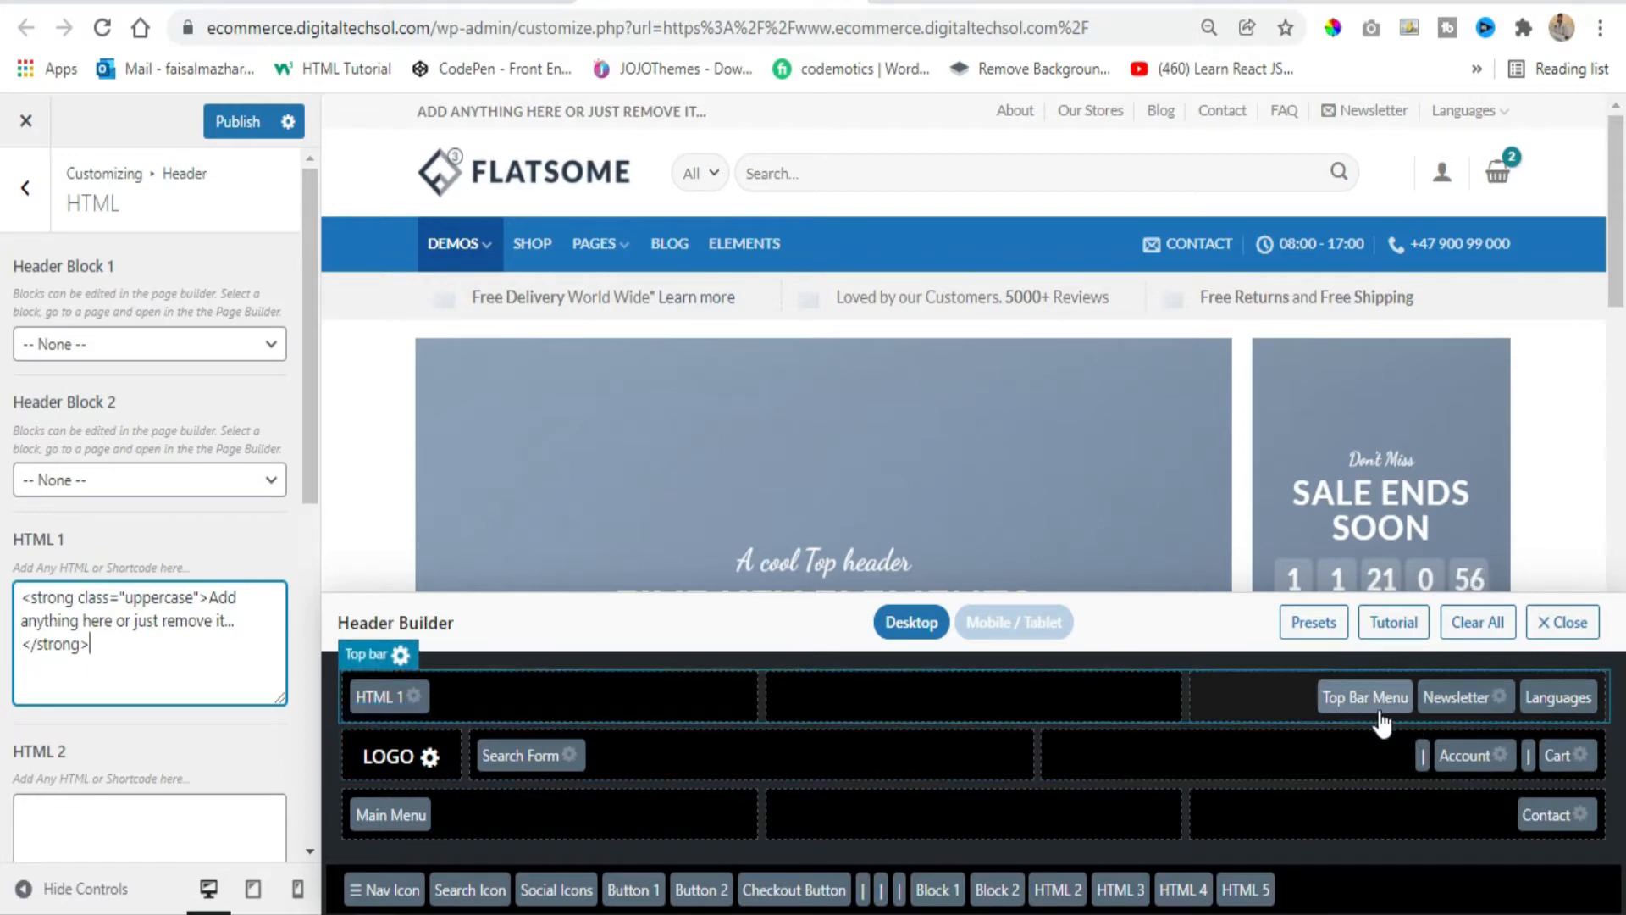
pyautogui.click(1375, 701)
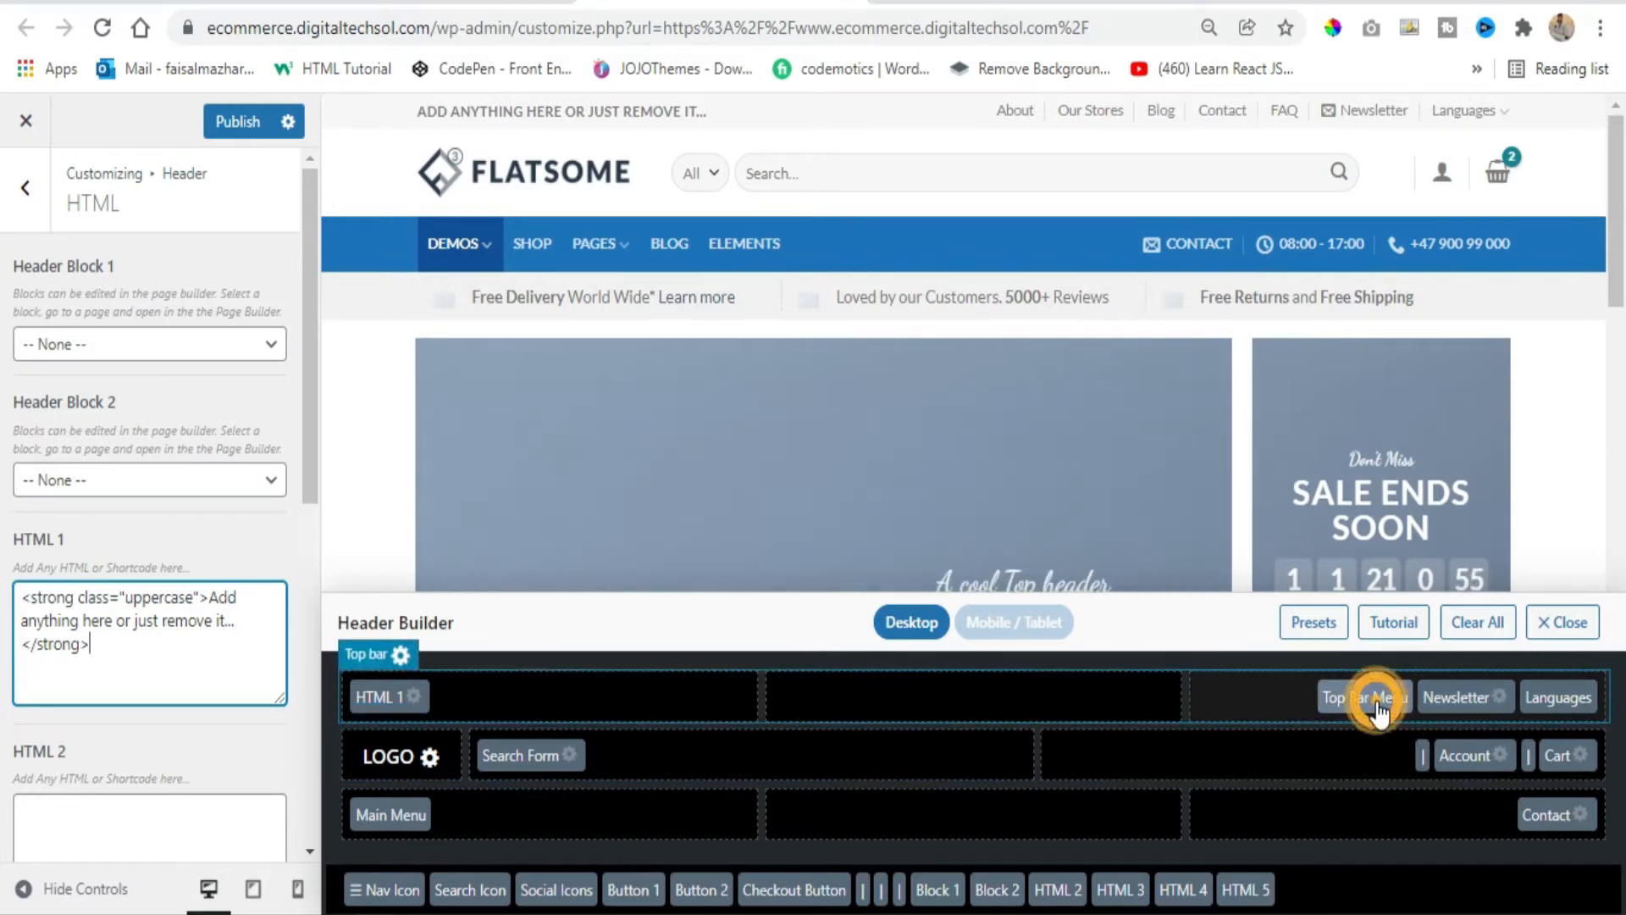
pyautogui.click(1488, 703)
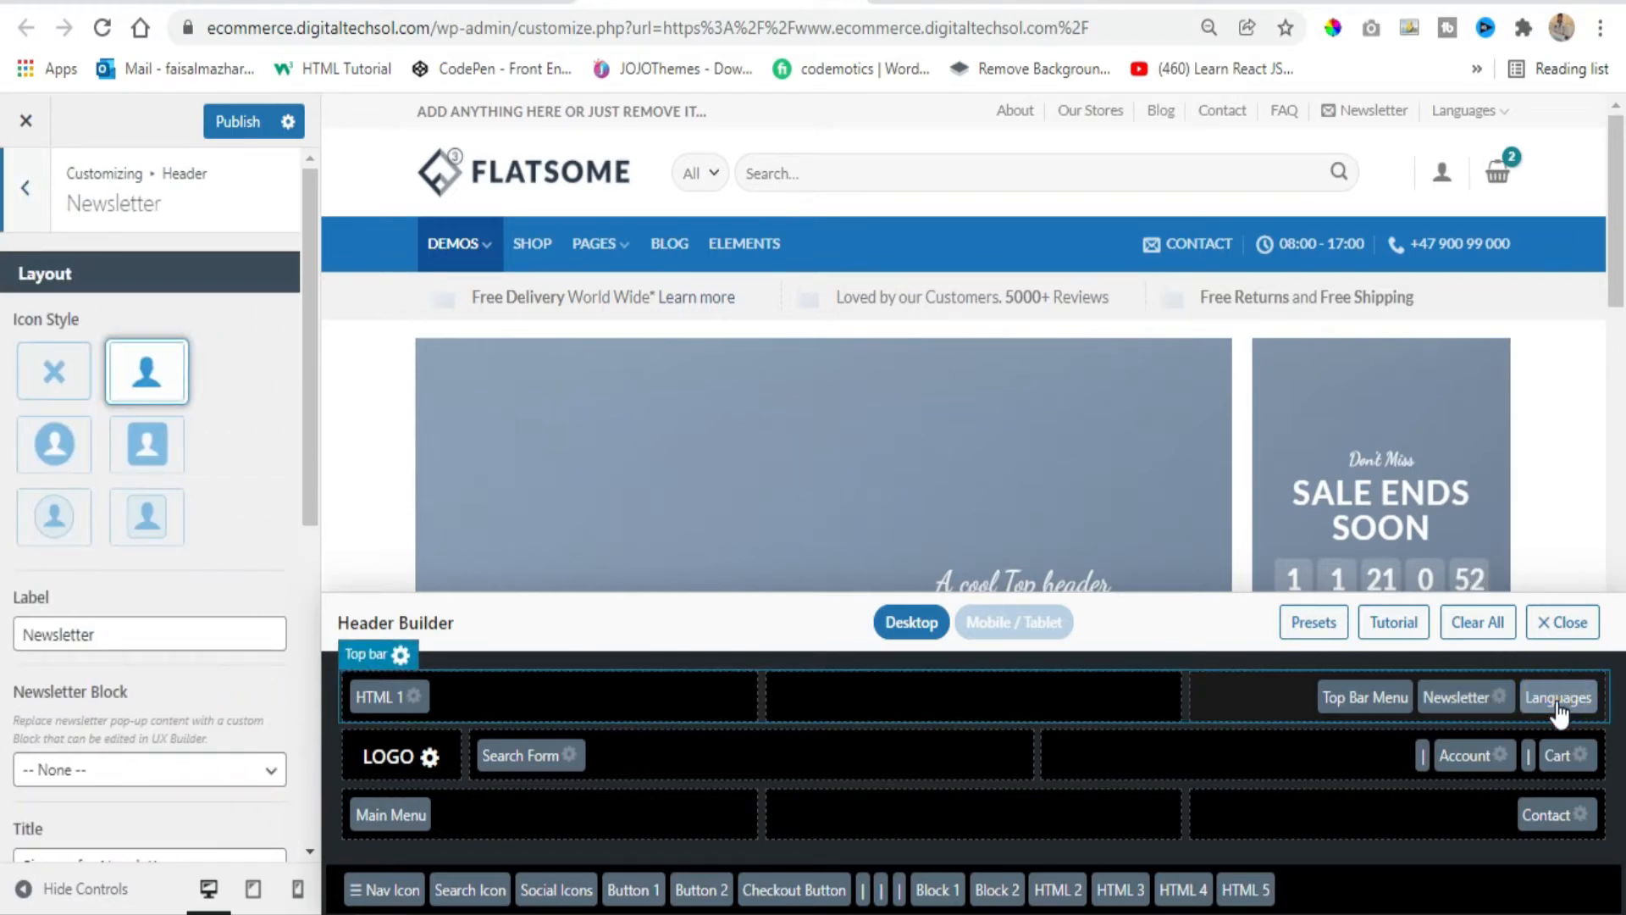
pyautogui.click(1557, 754)
pyautogui.click(1479, 763)
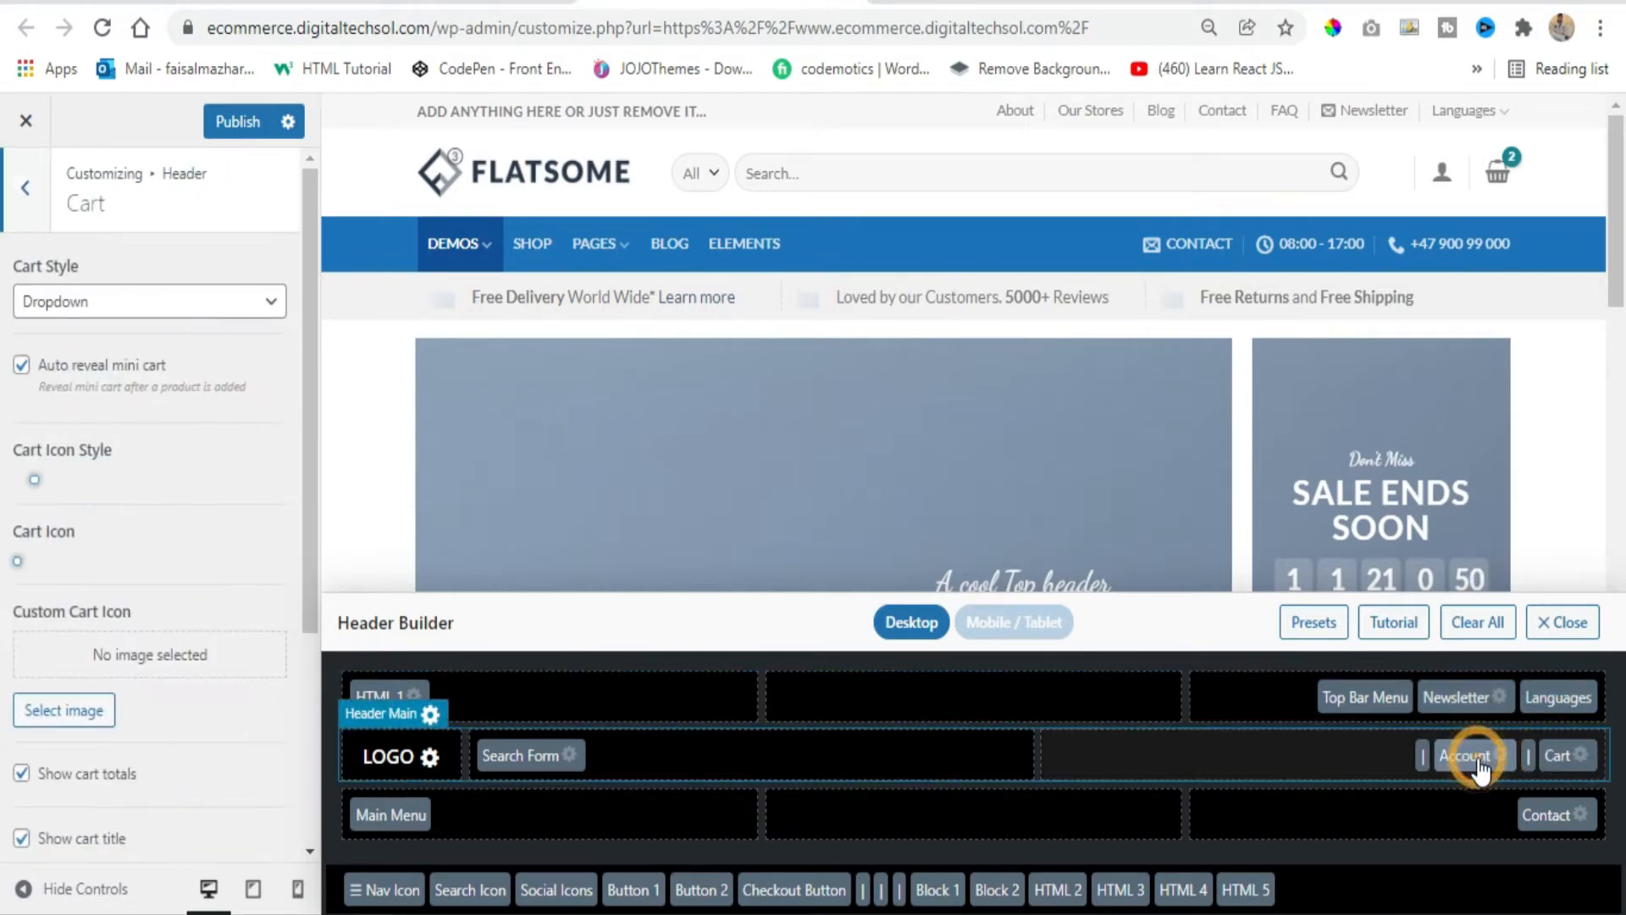
pyautogui.click(1550, 815)
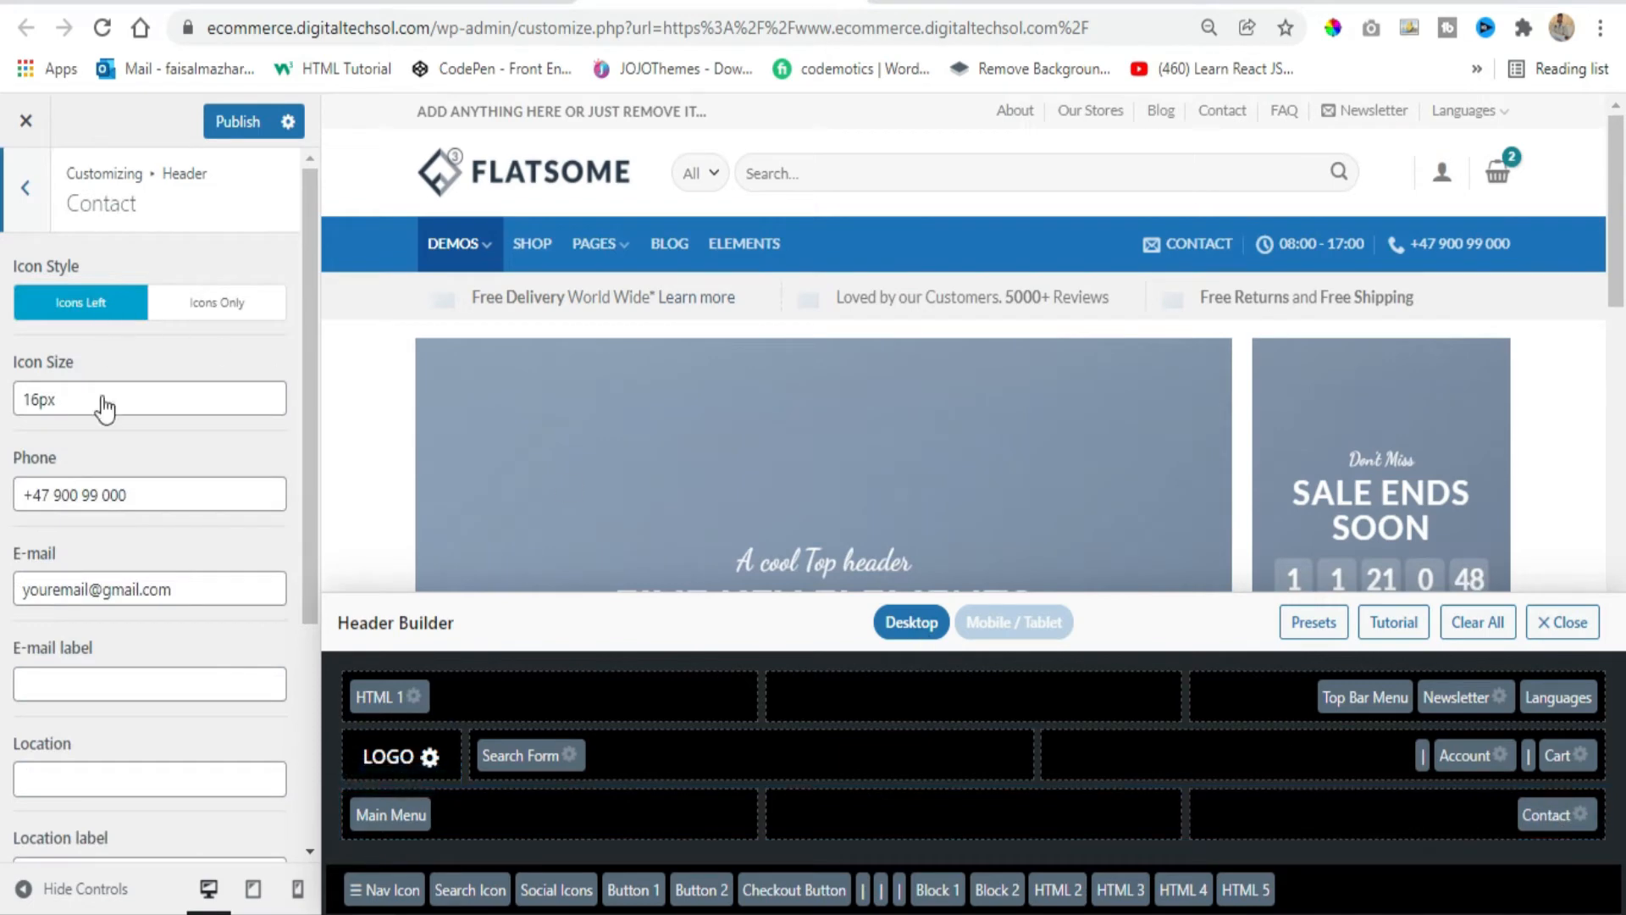
pyautogui.scroll(-2, 103, 576)
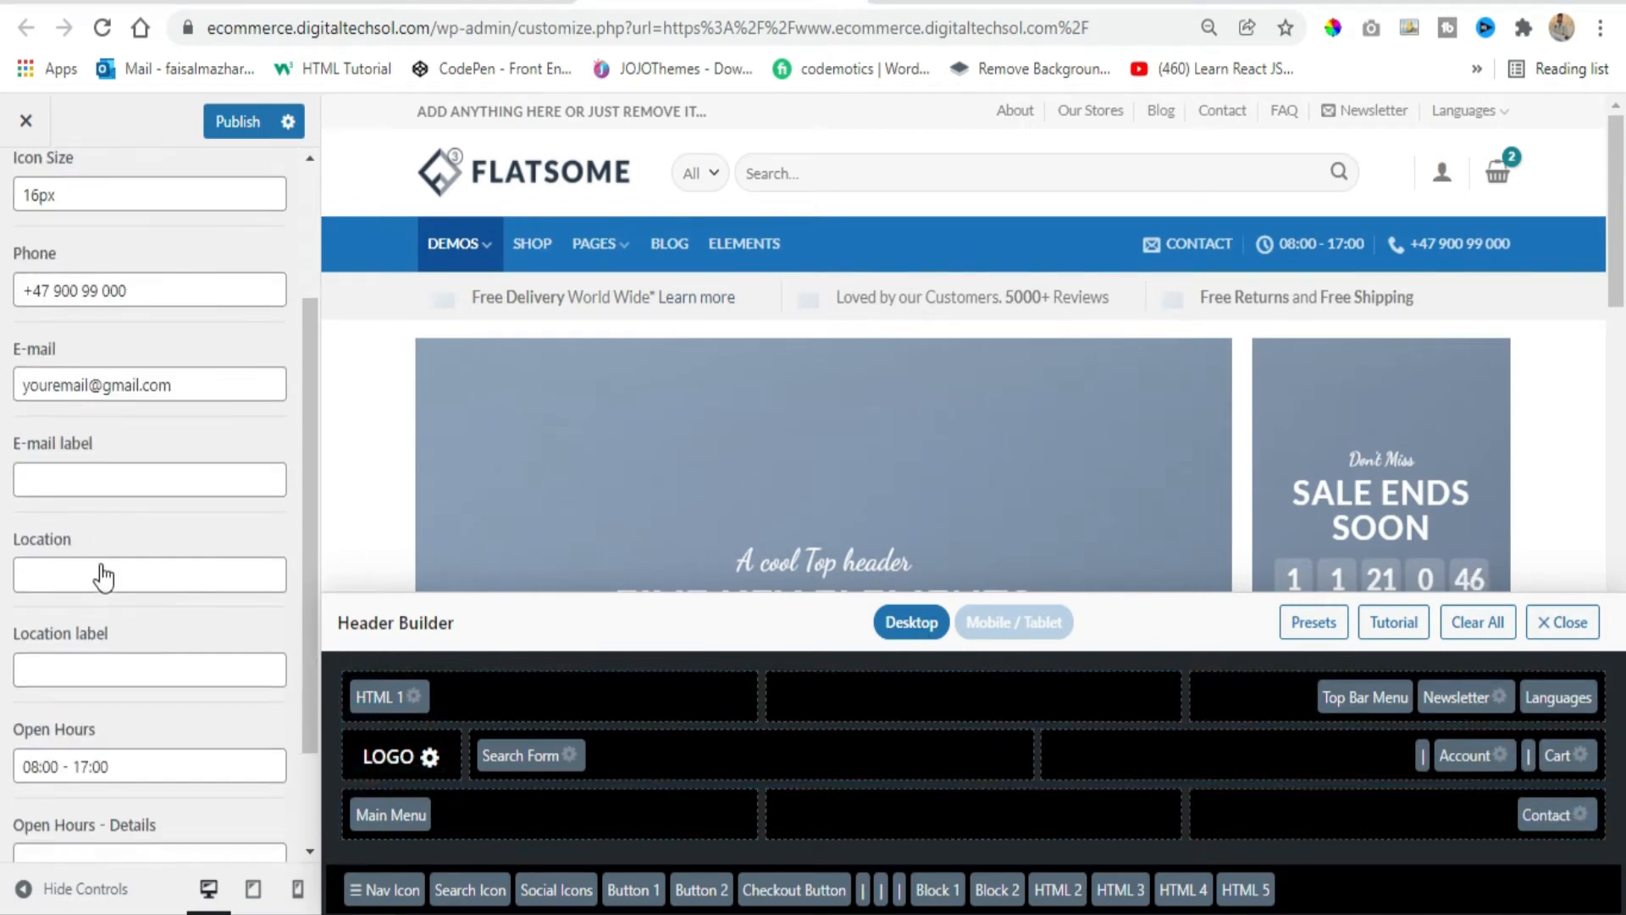
pyautogui.scroll(3, 104, 584)
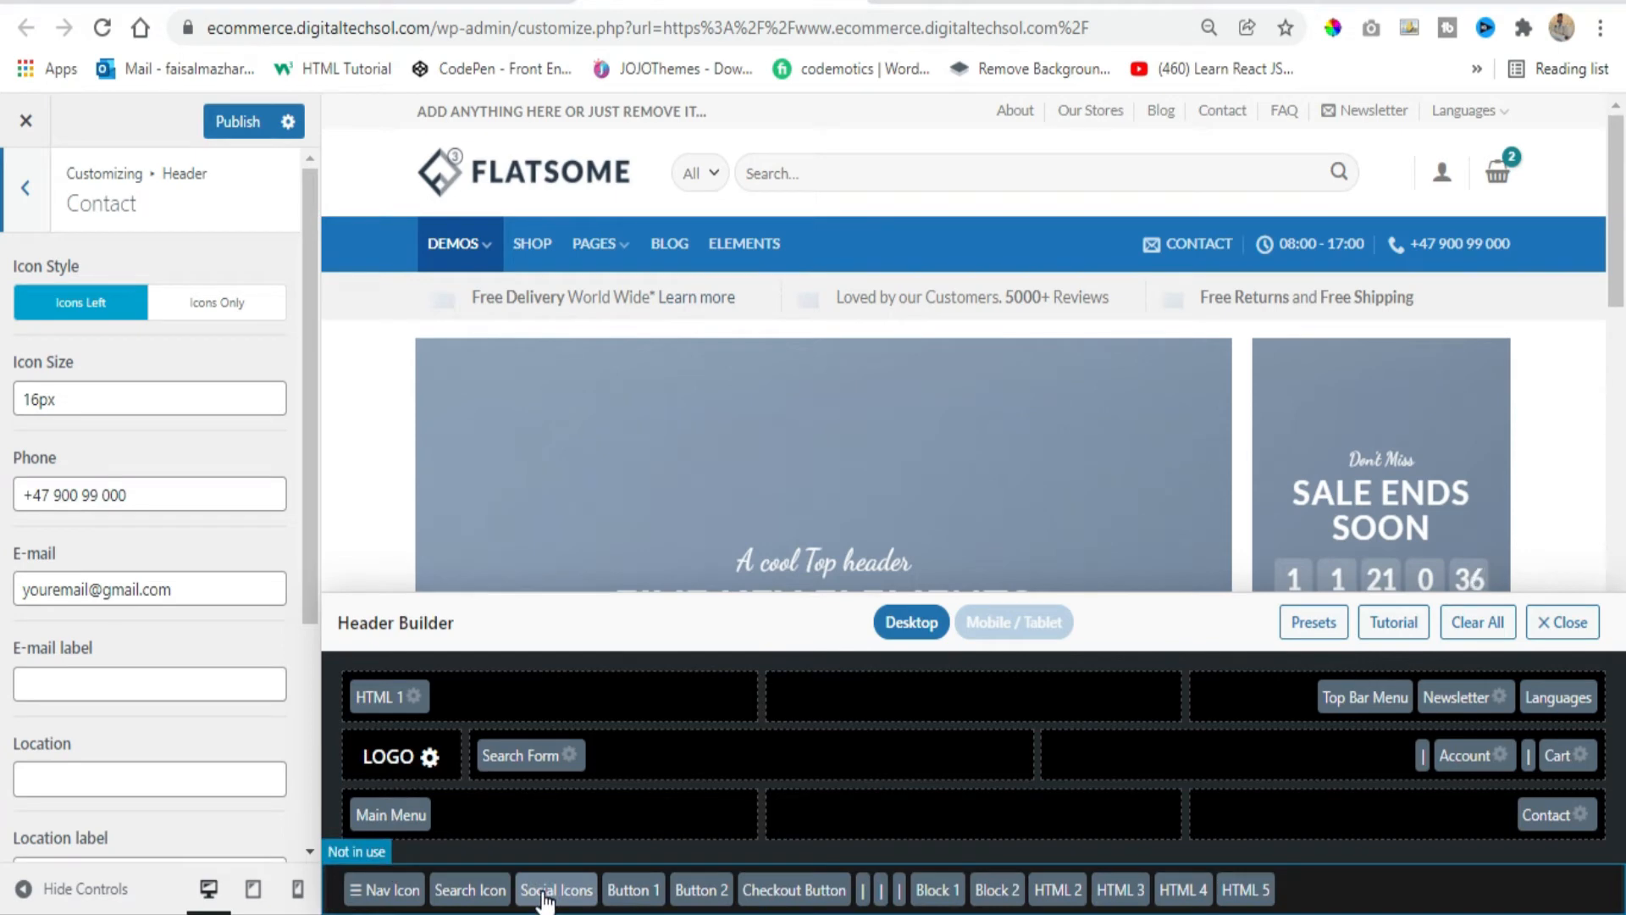
pyautogui.click(25, 214)
pyautogui.scroll(3, 84, 406)
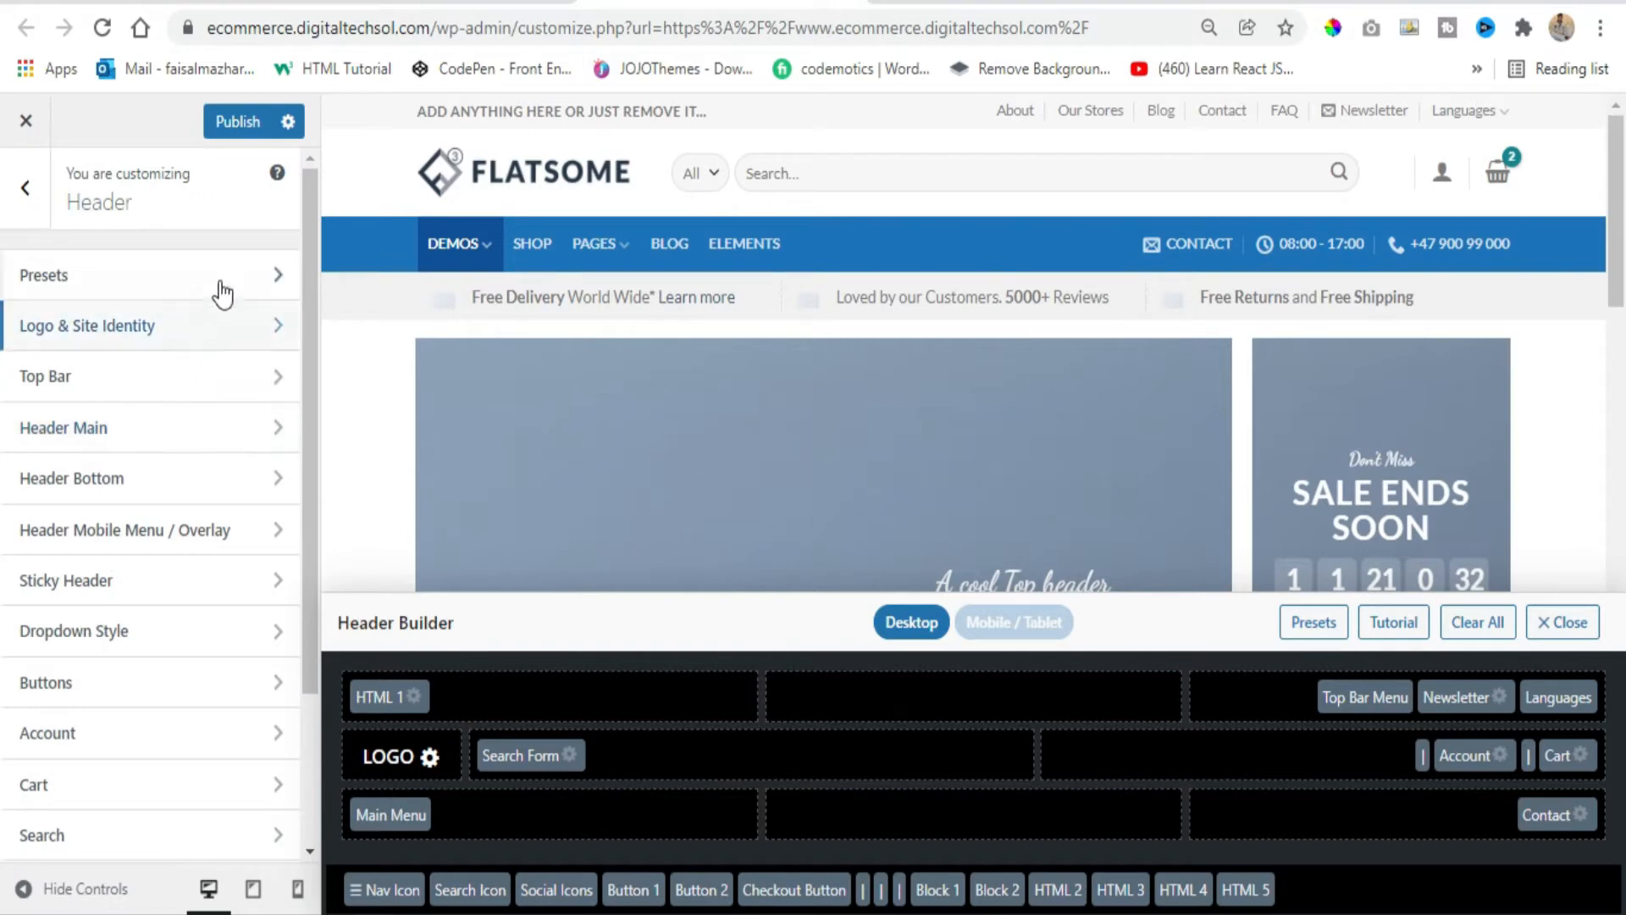
# Apply the Header Default preset to the site header and return to the Header sections
pyautogui.click(227, 288)
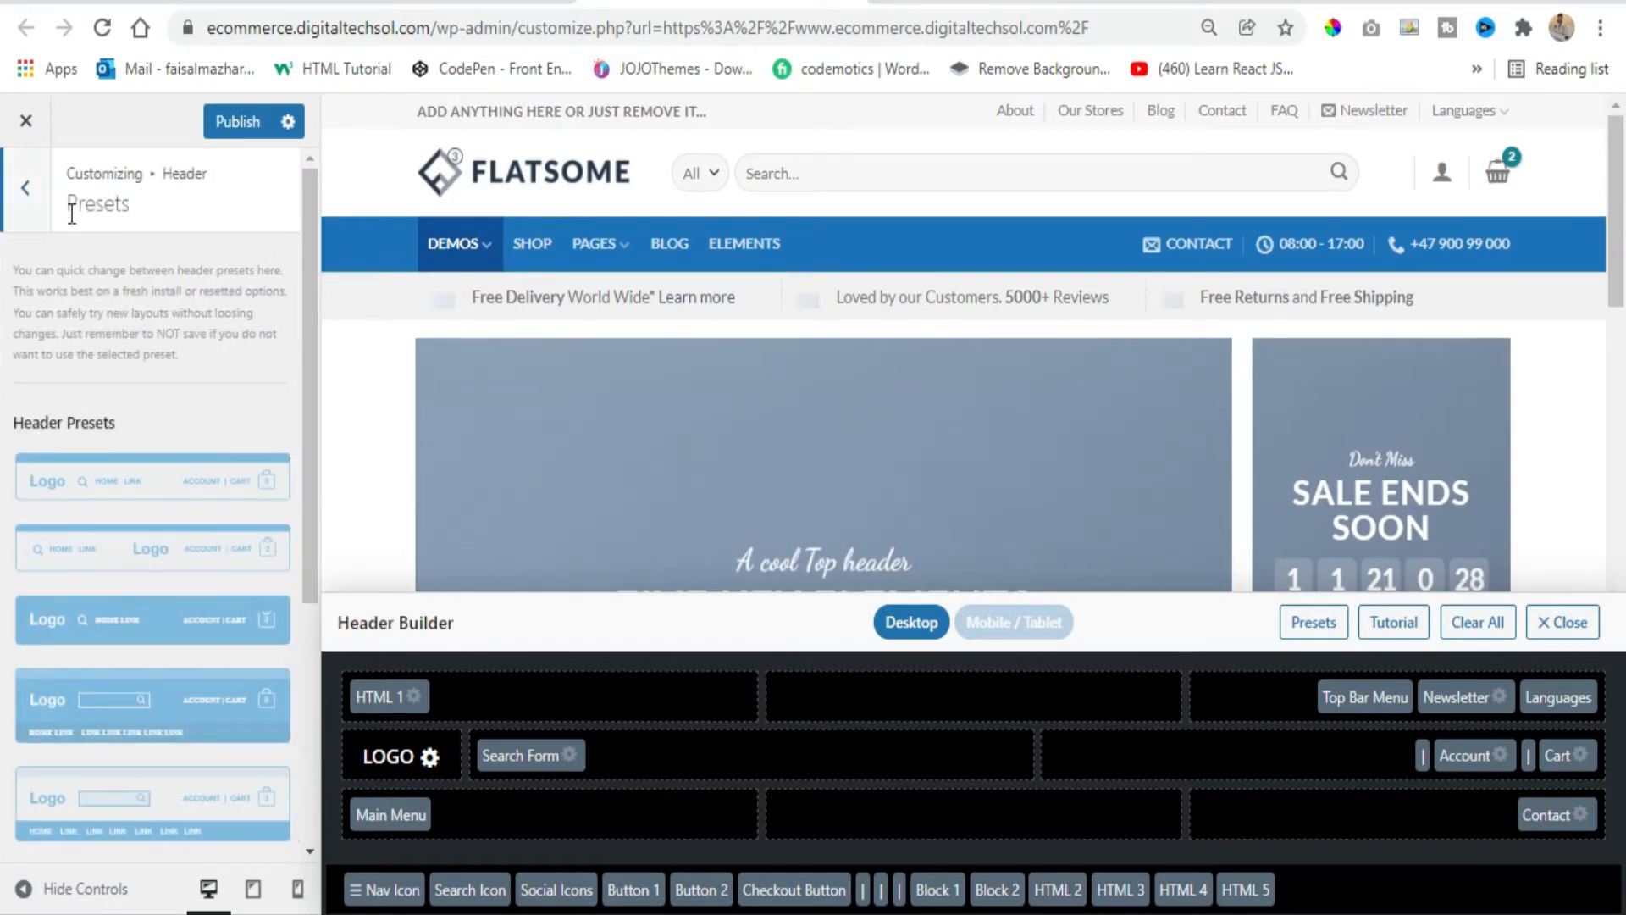
pyautogui.scroll(-4, 195, 498)
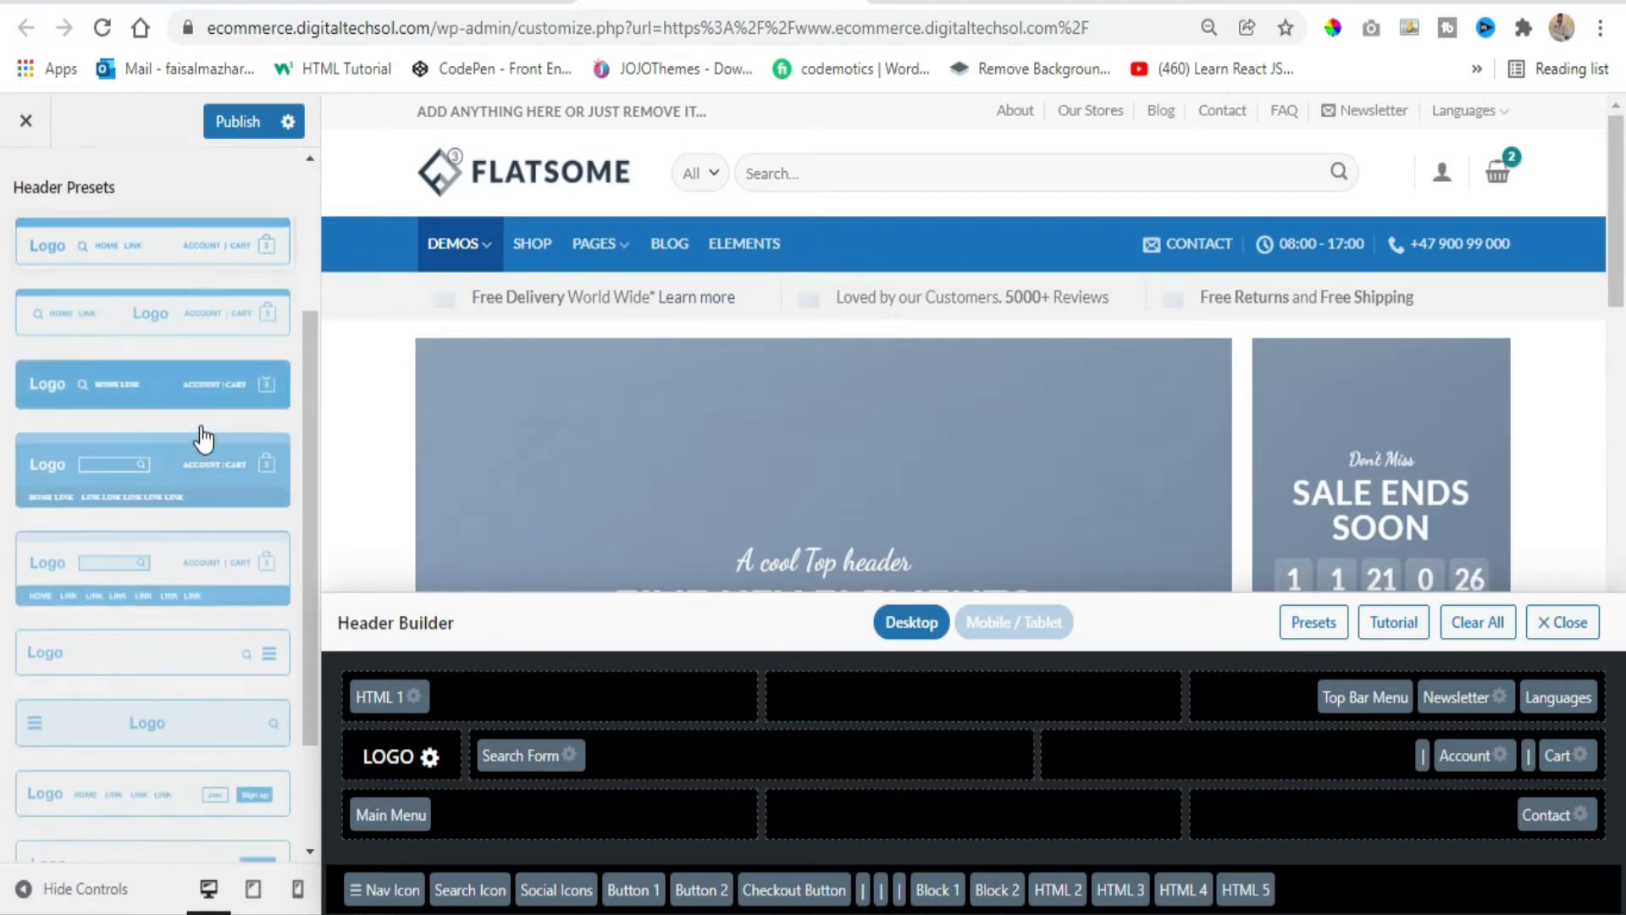
pyautogui.scroll(-1, 222, 322)
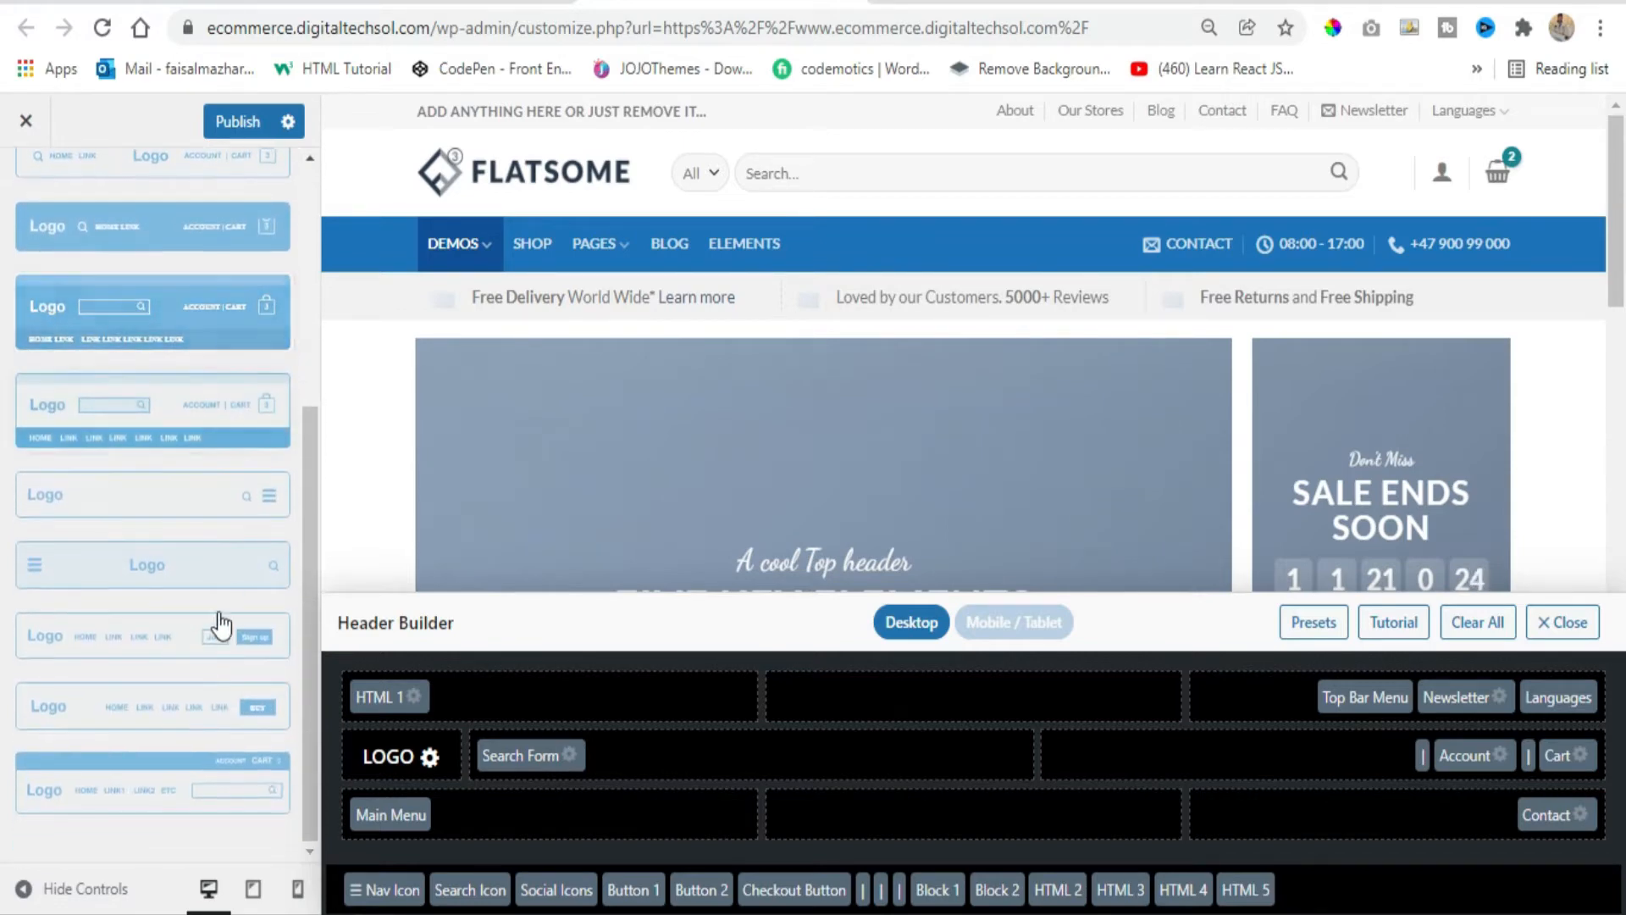
pyautogui.scroll(5, 152, 474)
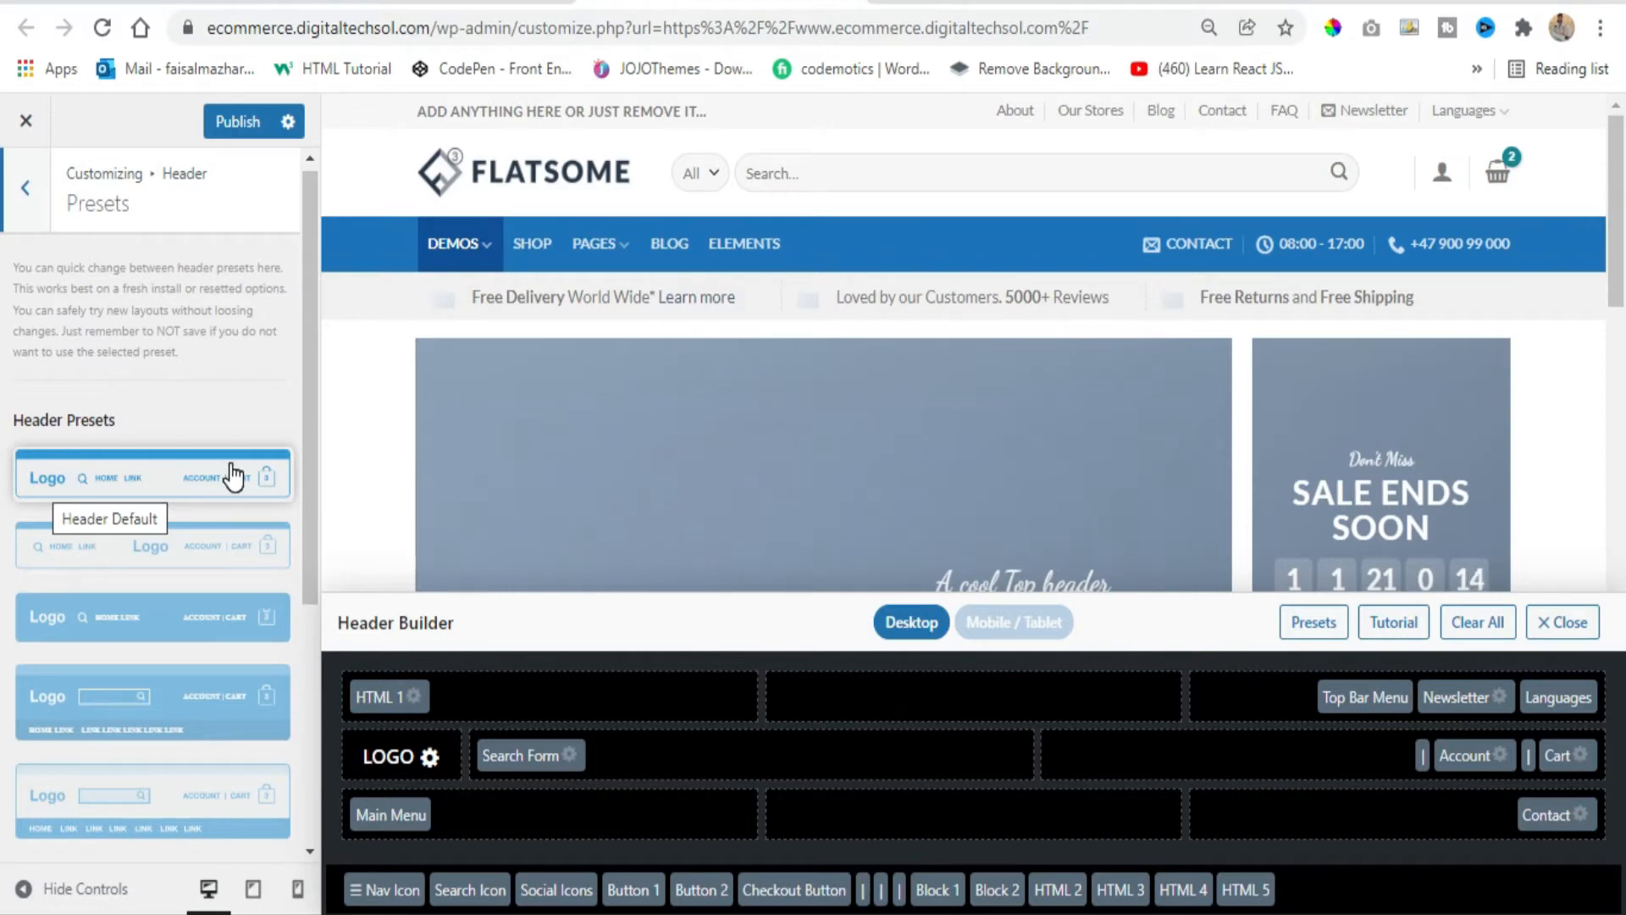
pyautogui.click(195, 484)
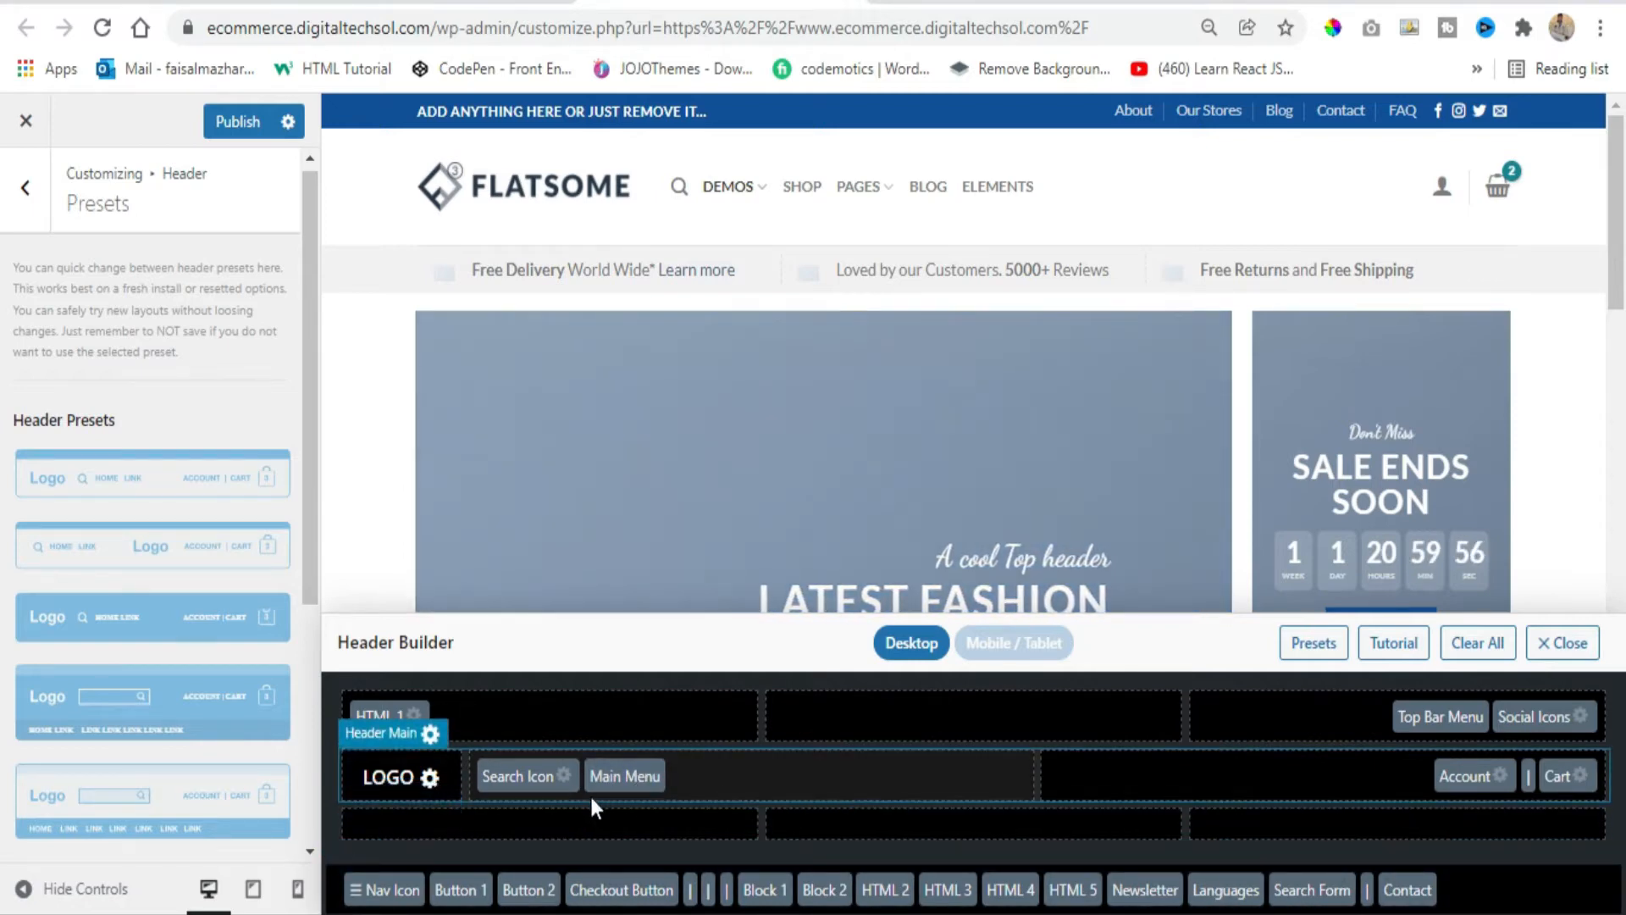
pyautogui.scroll(-2, 127, 525)
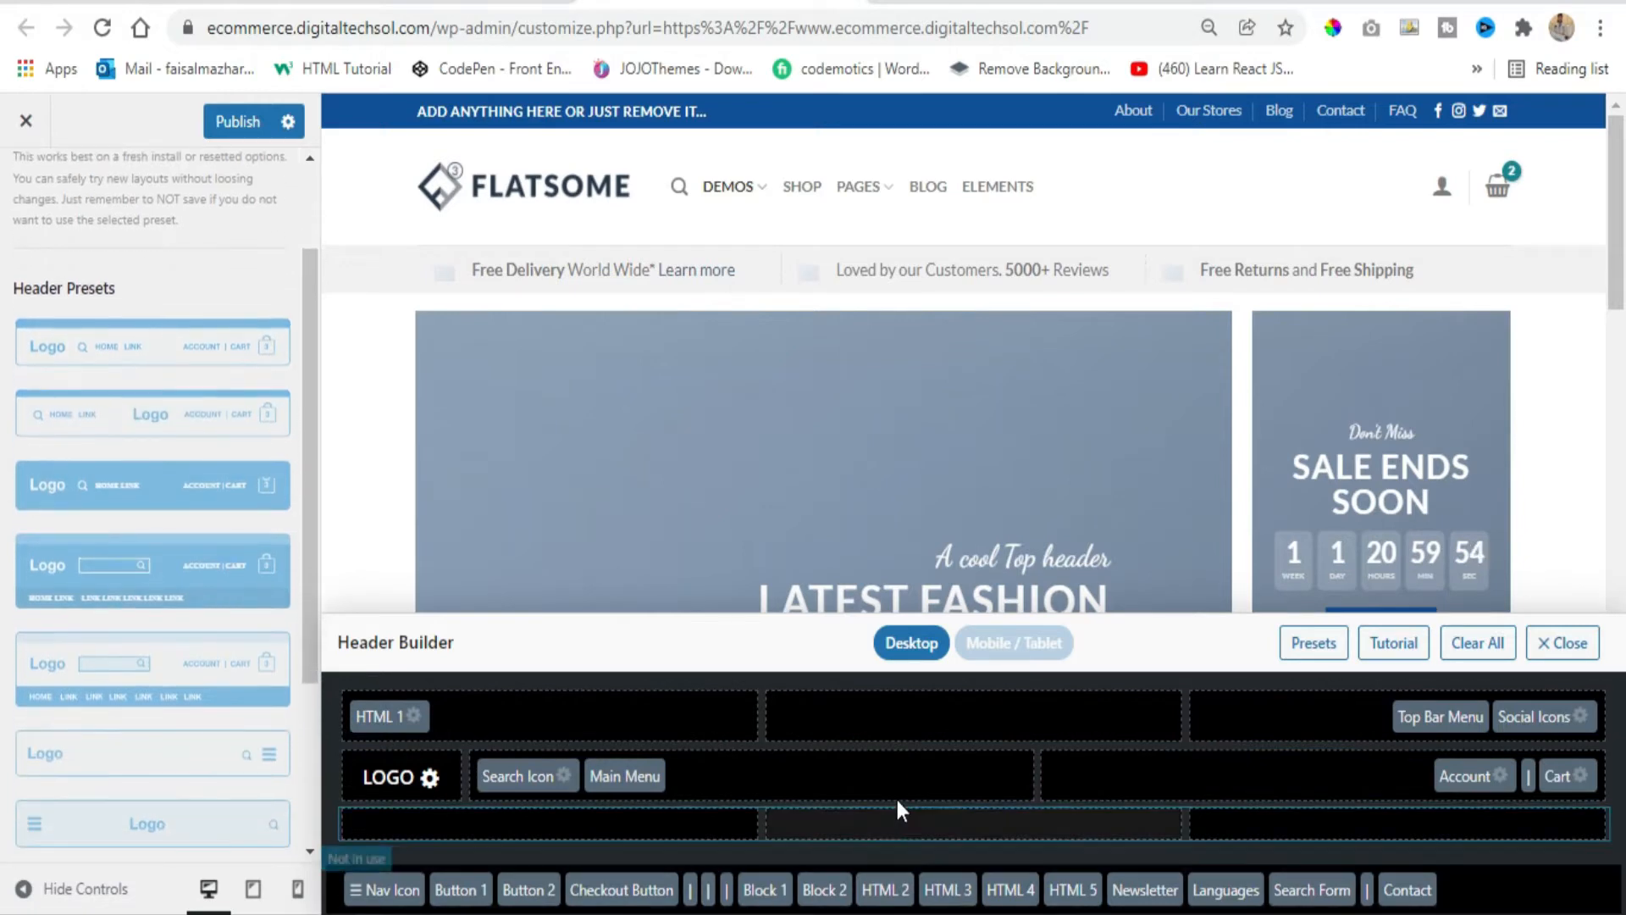
pyautogui.scroll(2, 26, 248)
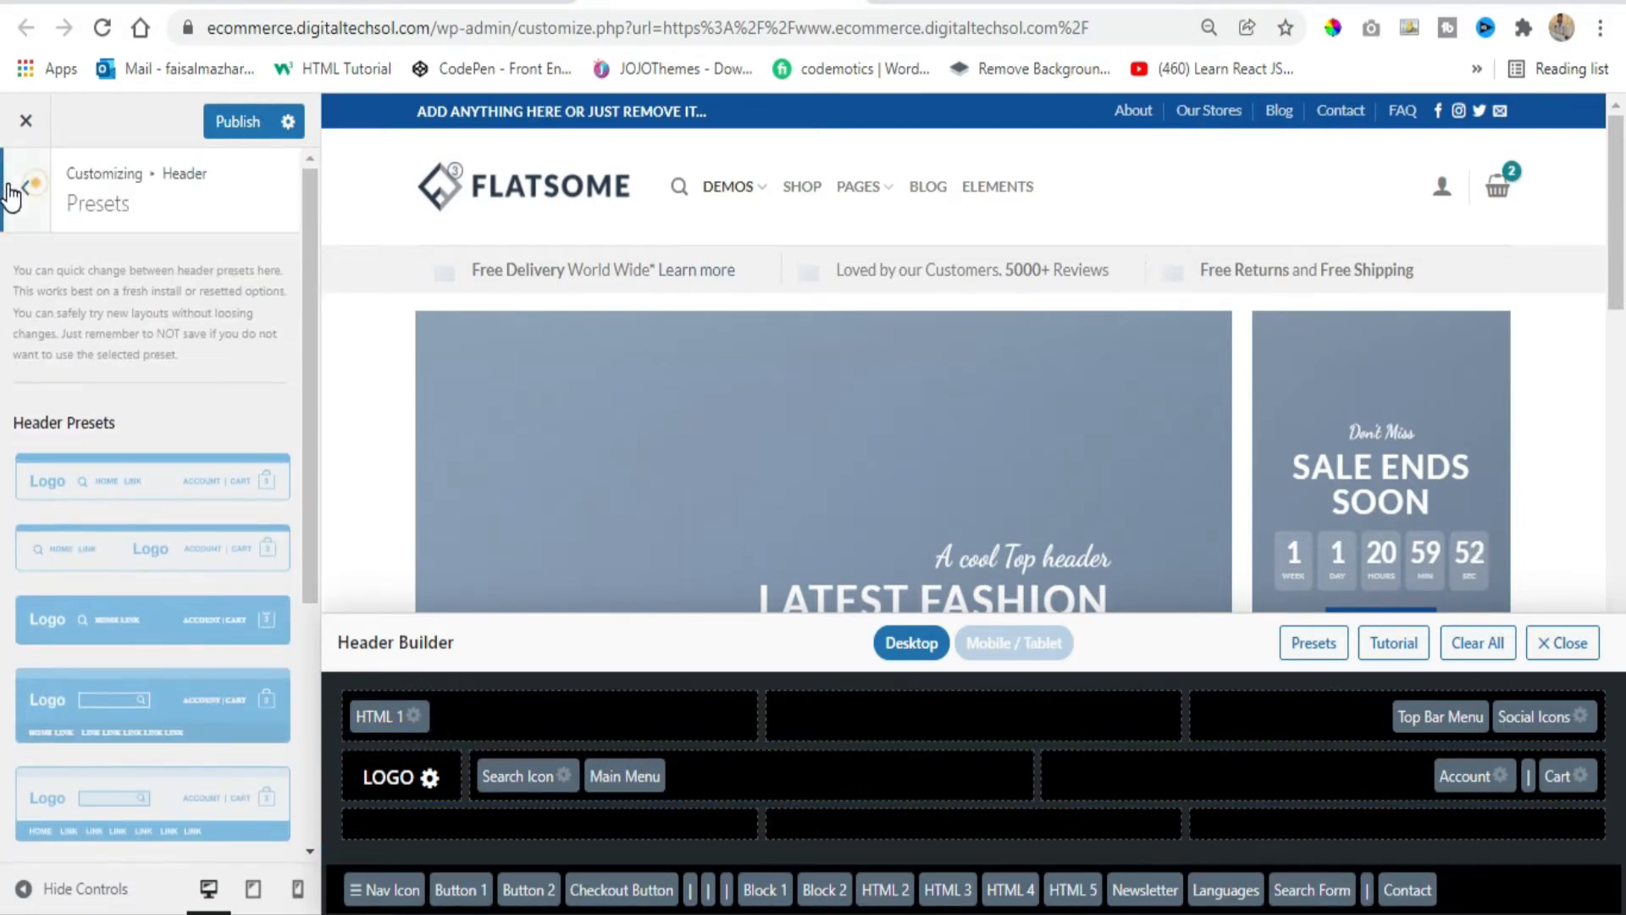
pyautogui.click(26, 190)
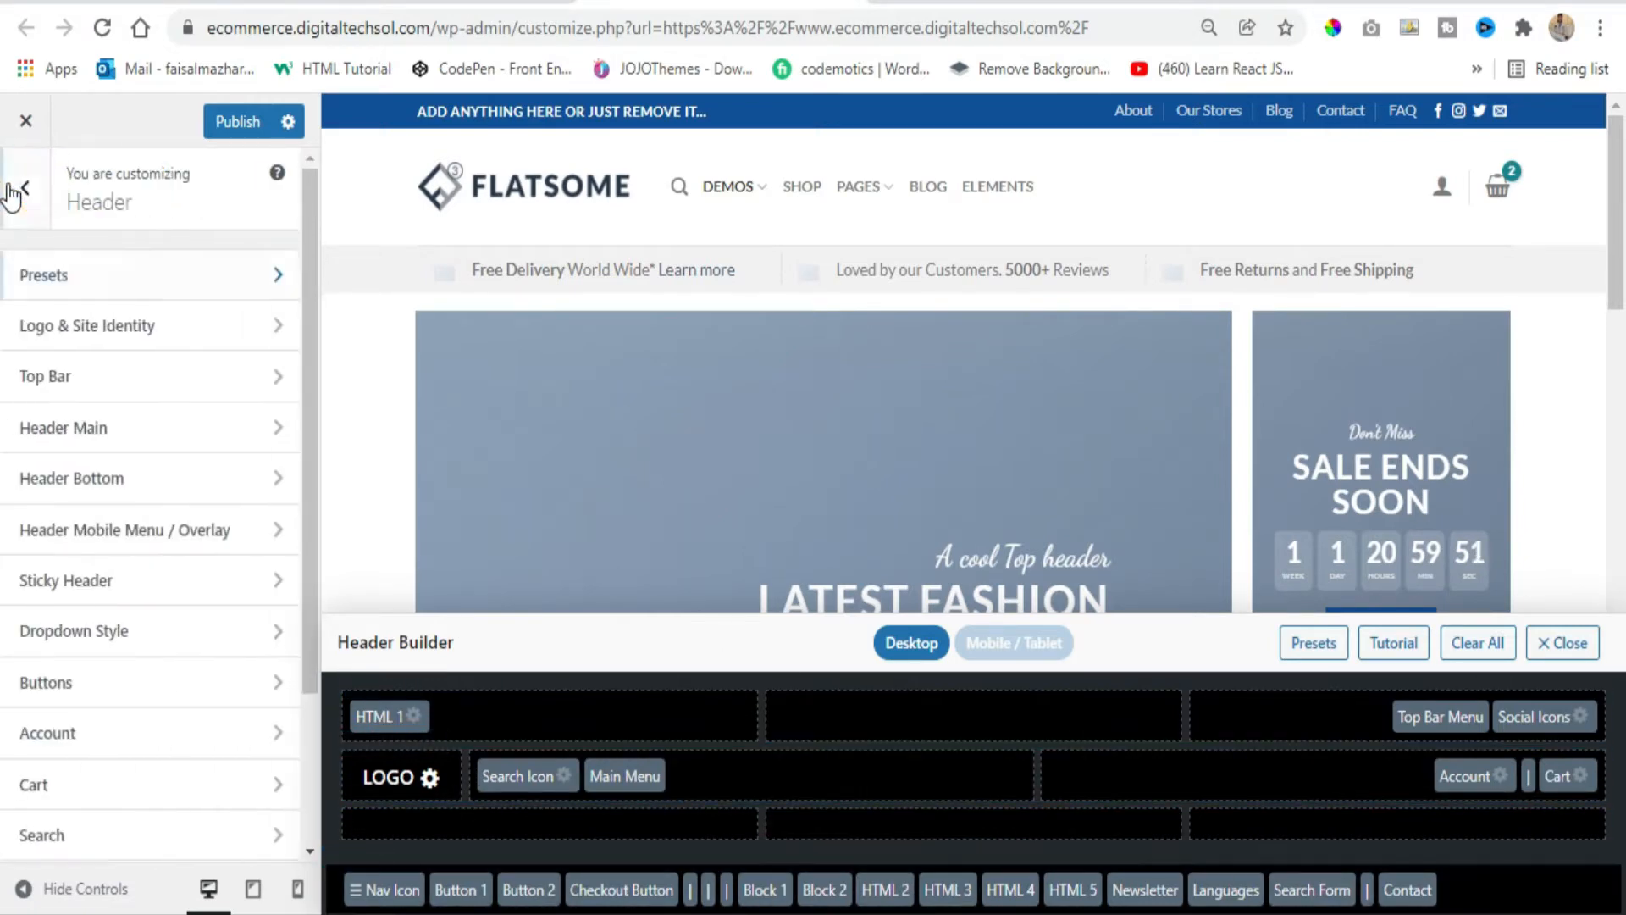
# Review the site title and tagline in Logo & Site Identity, and set the logo position to the header's center
pyautogui.click(189, 338)
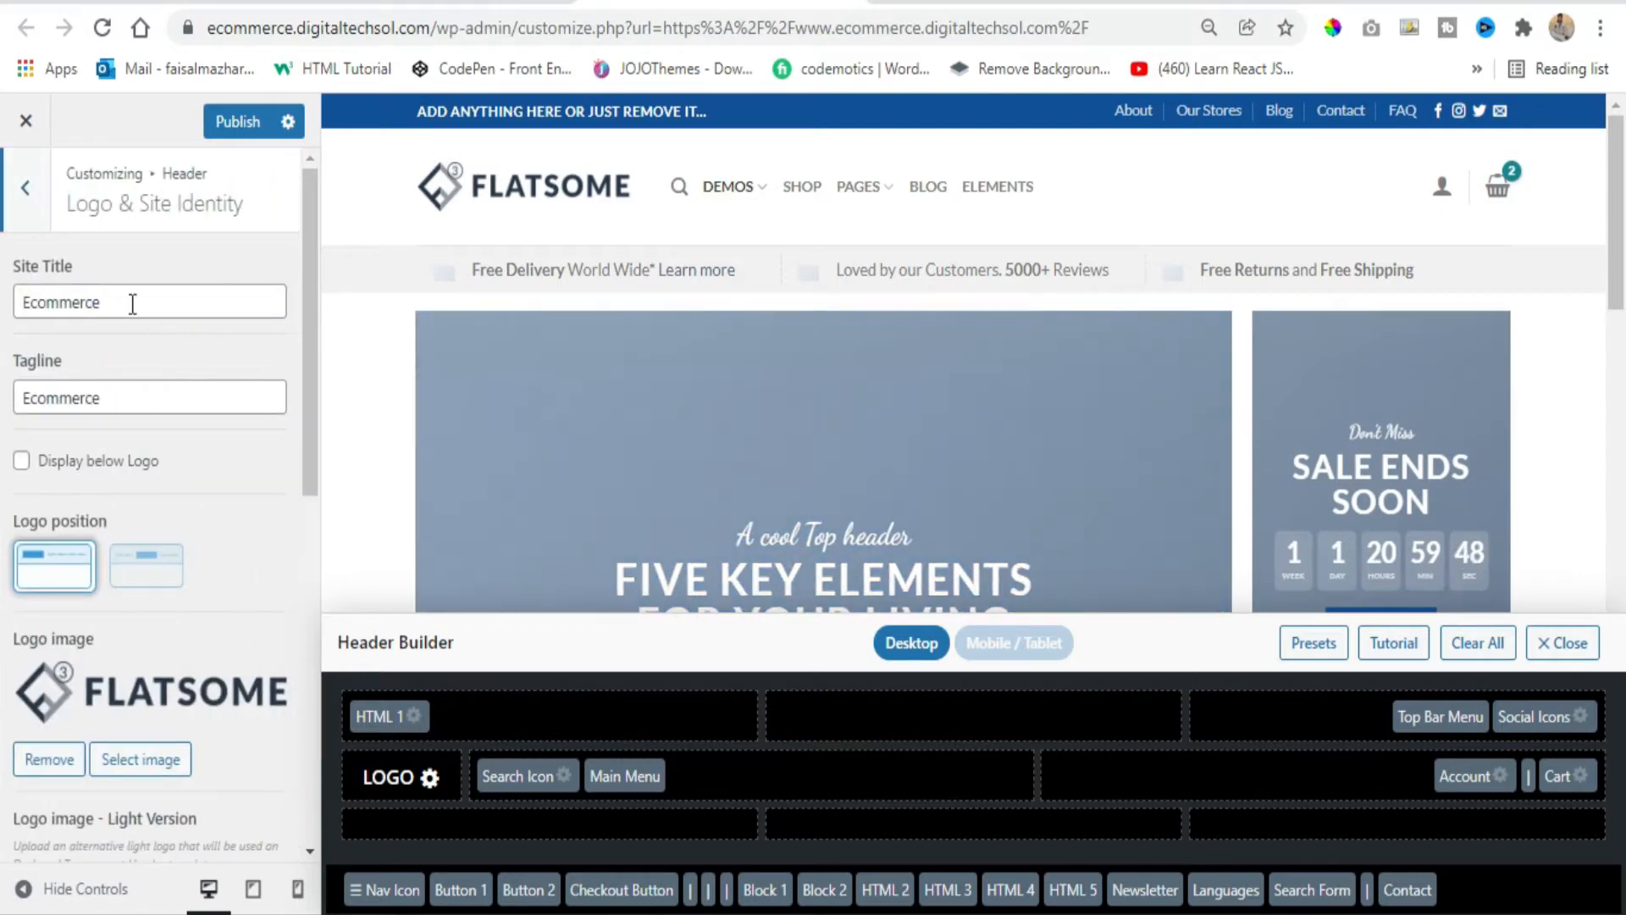
pyautogui.doubleClick(129, 293)
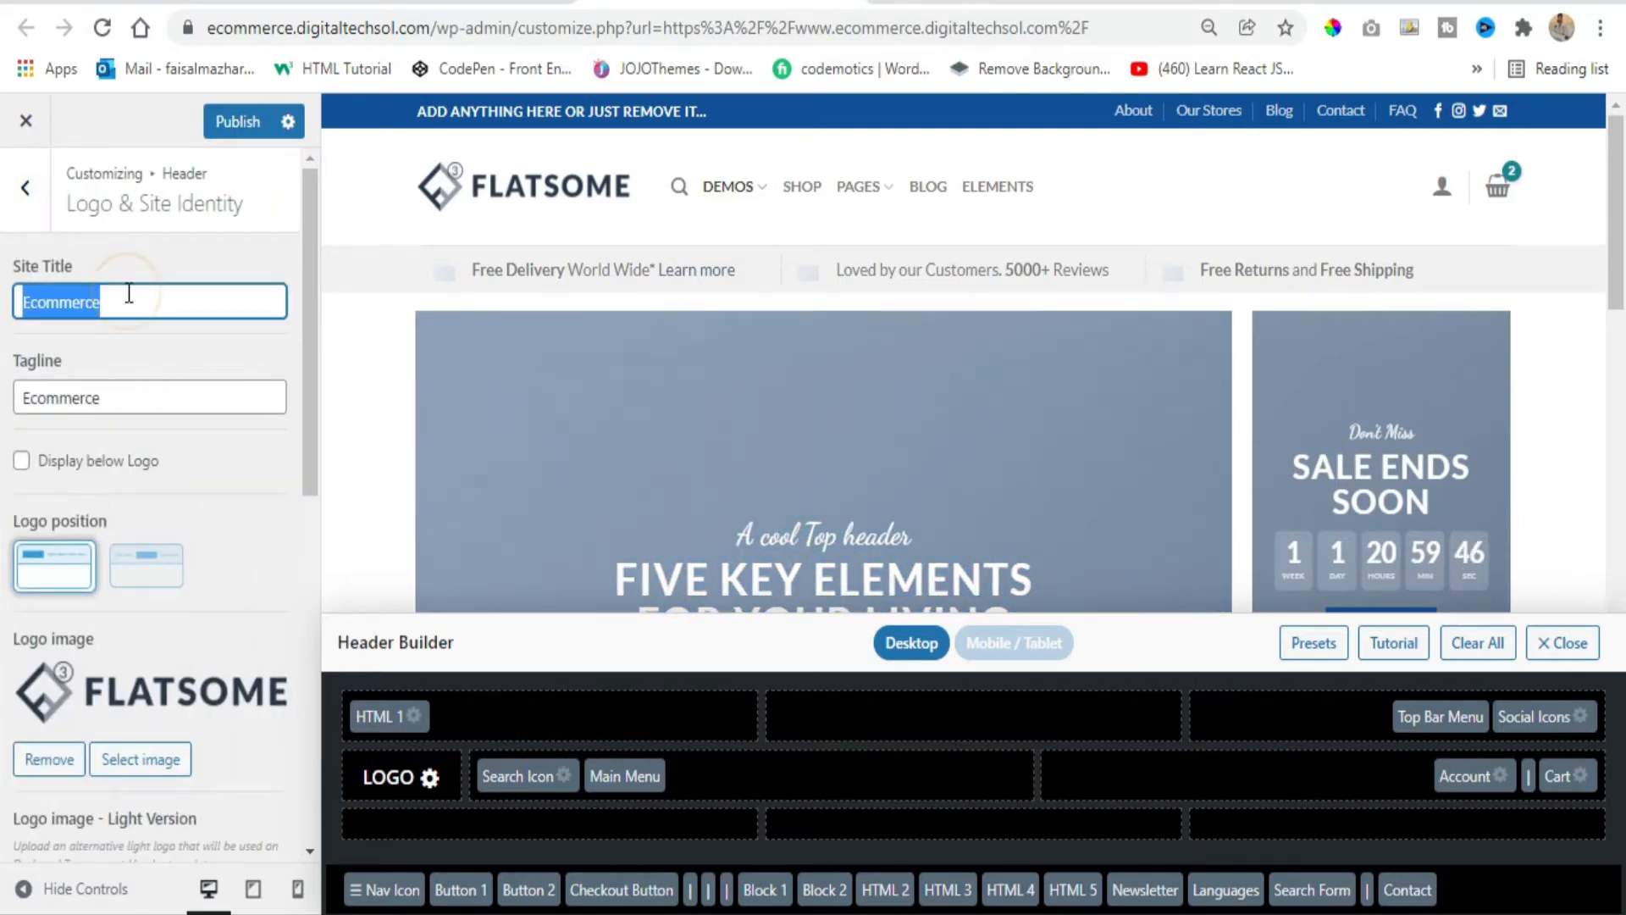
pyautogui.doubleClick(155, 405)
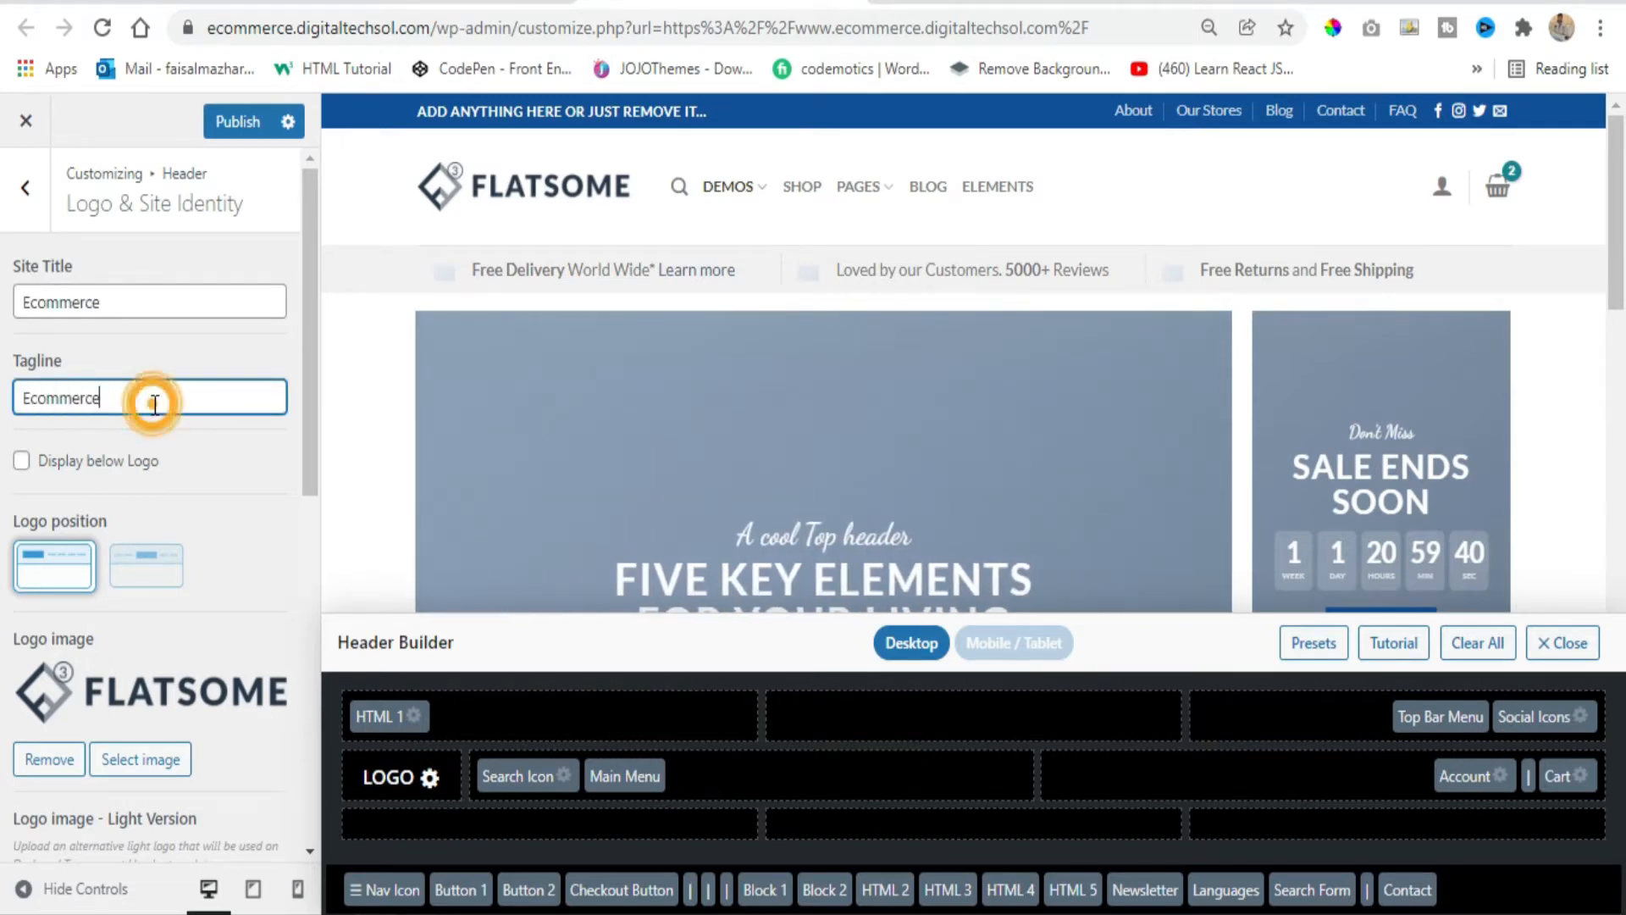
pyautogui.doubleClick(155, 405)
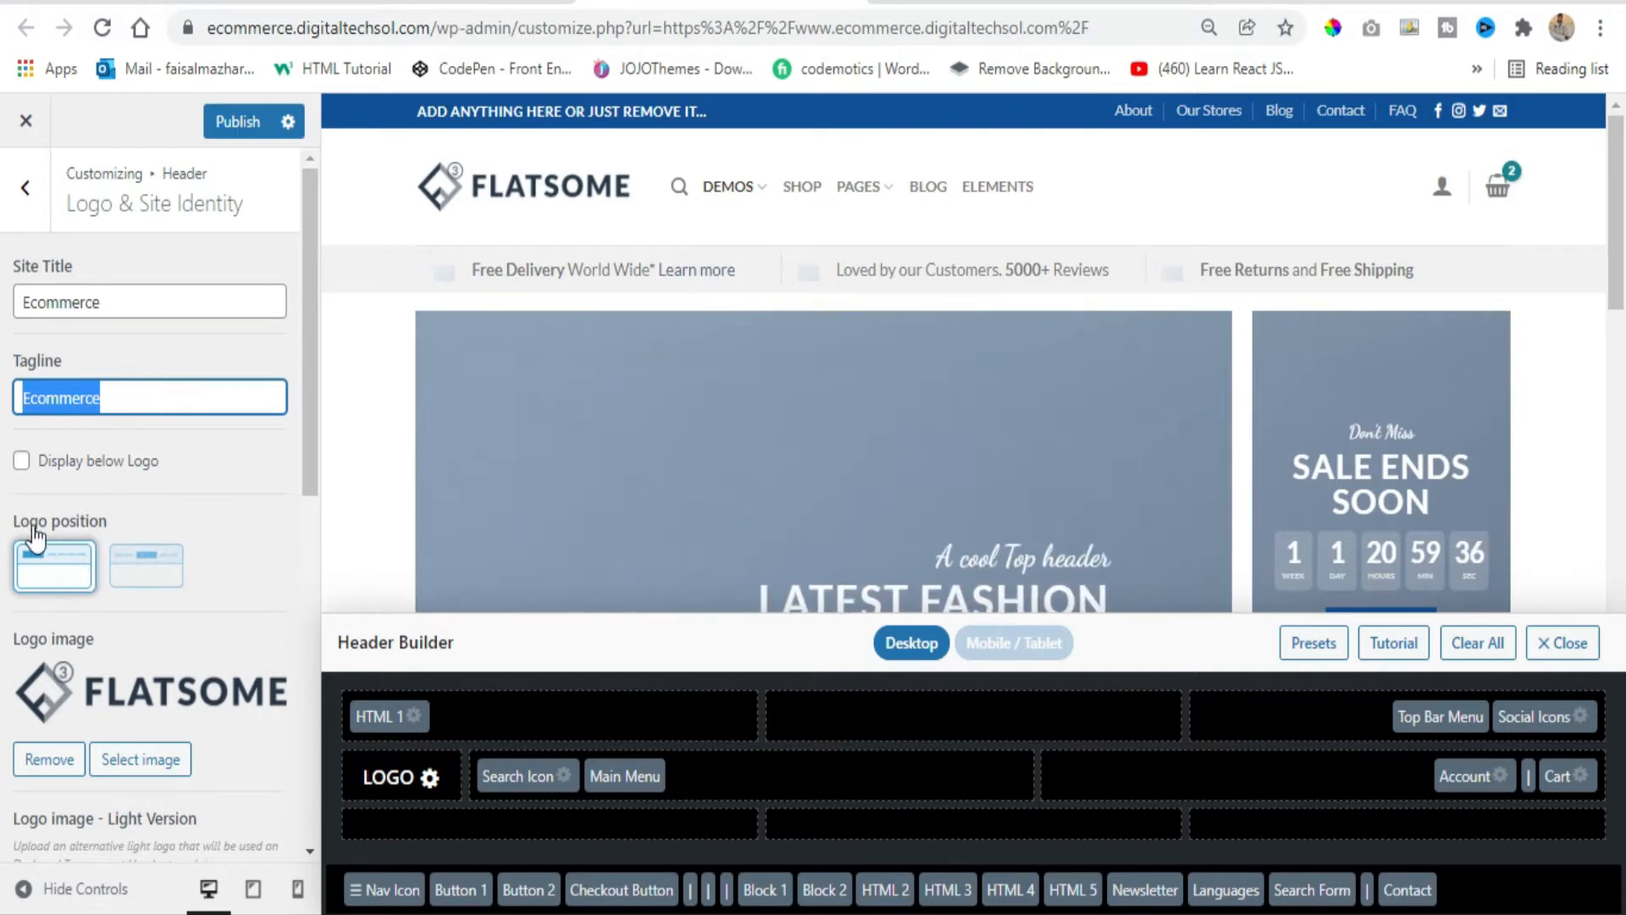
pyautogui.click(149, 579)
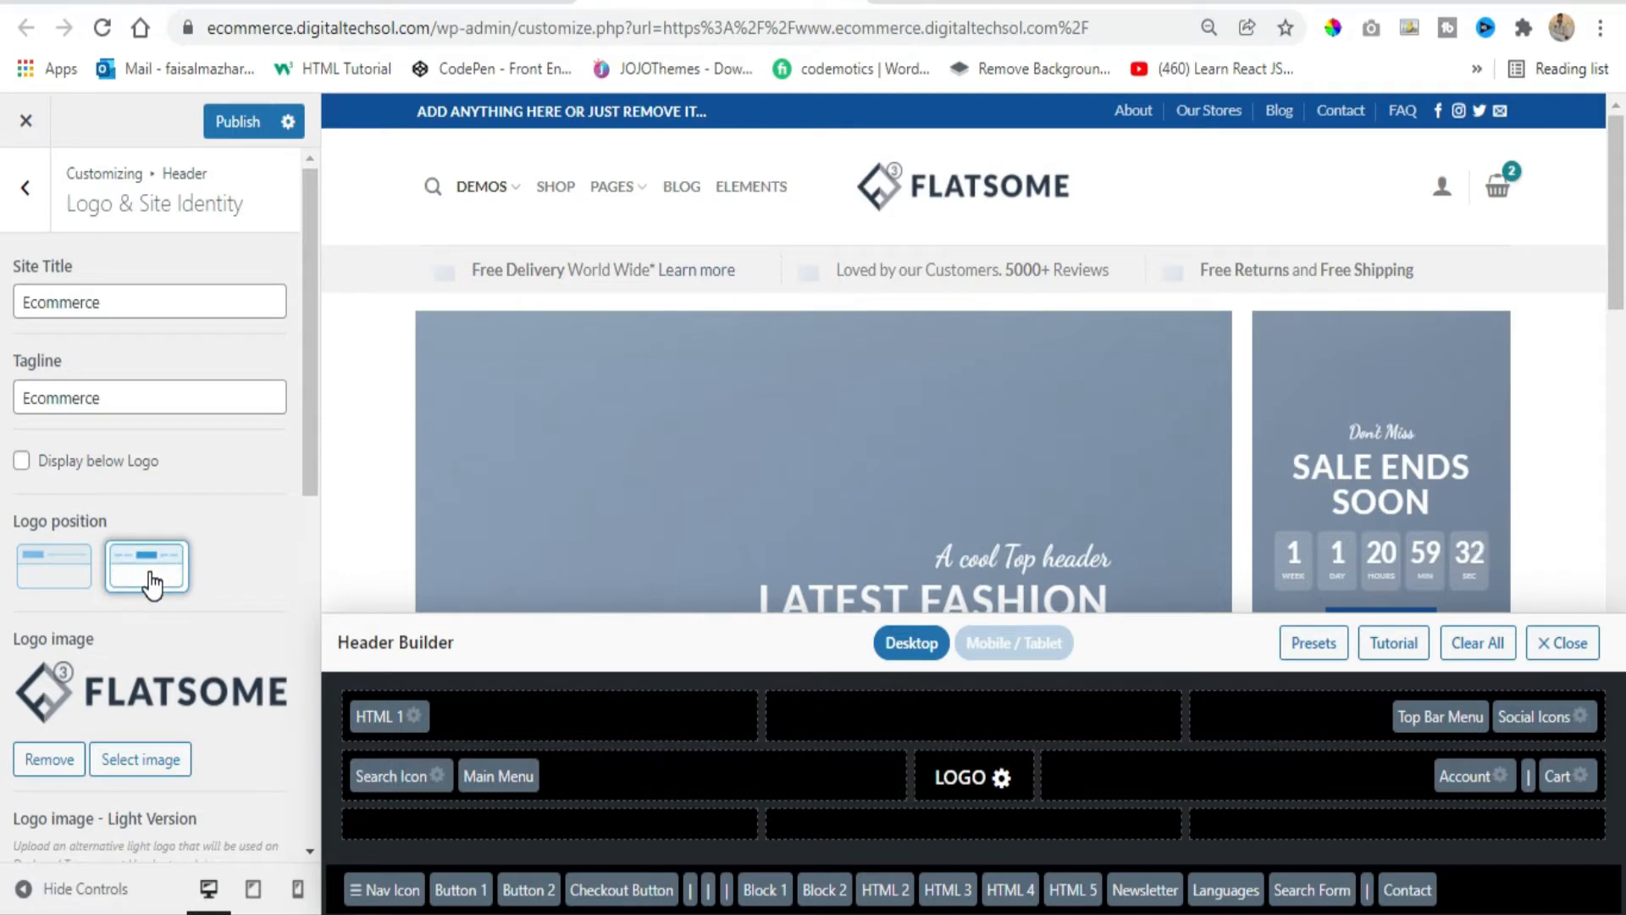
# Set the logo position to the header's left side and the logo container width to 189
pyautogui.click(50, 584)
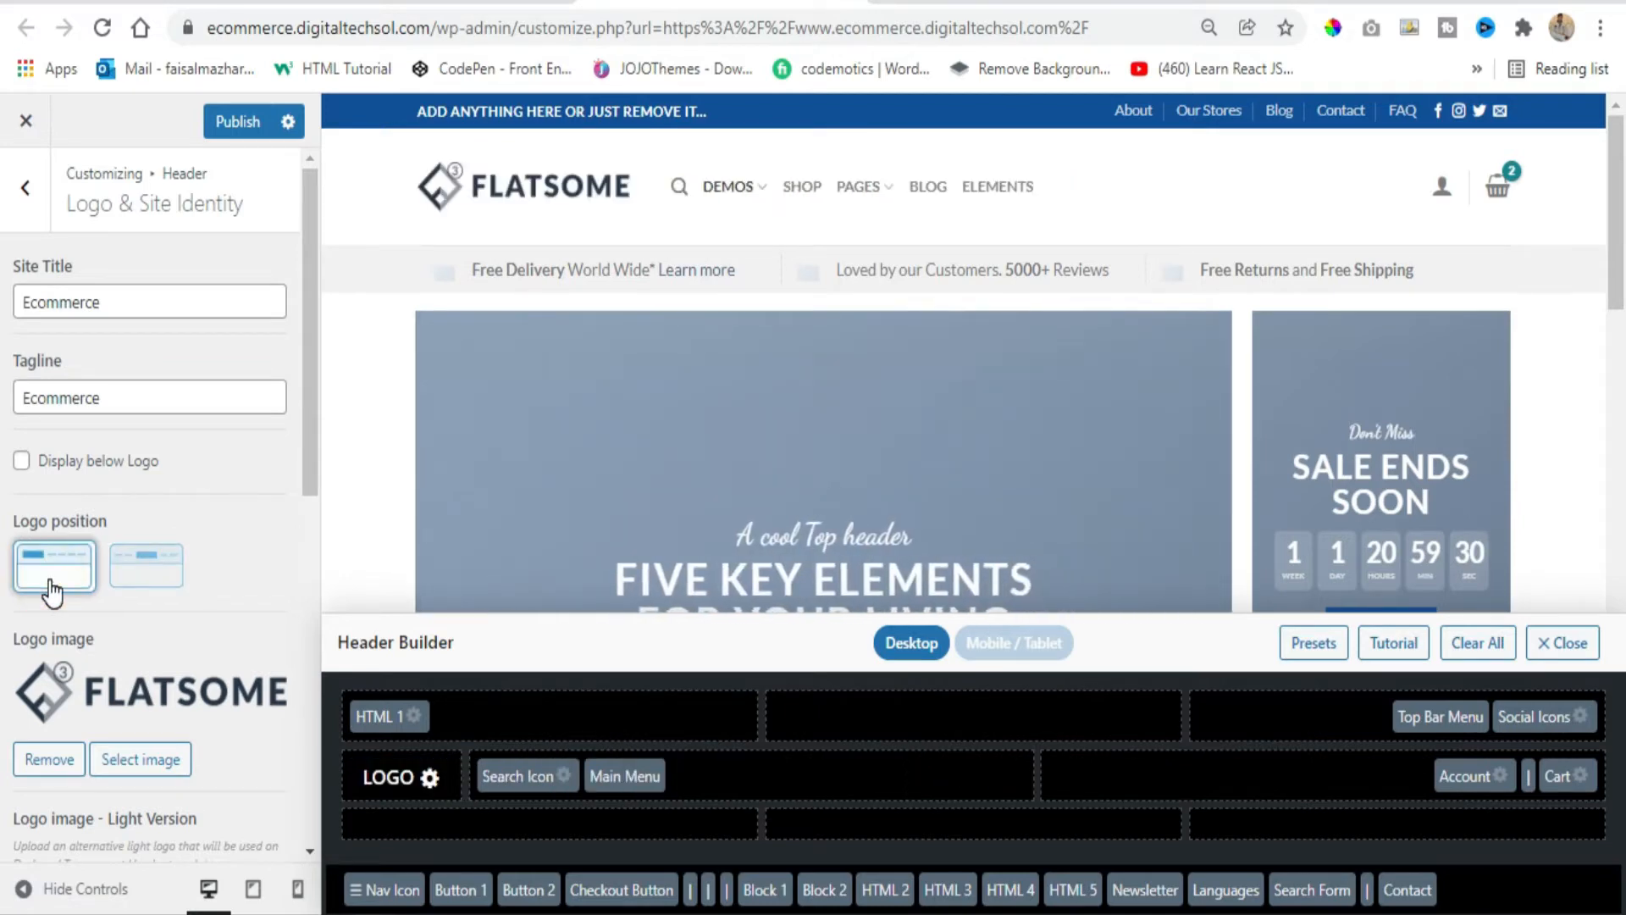
pyautogui.scroll(-2, 160, 607)
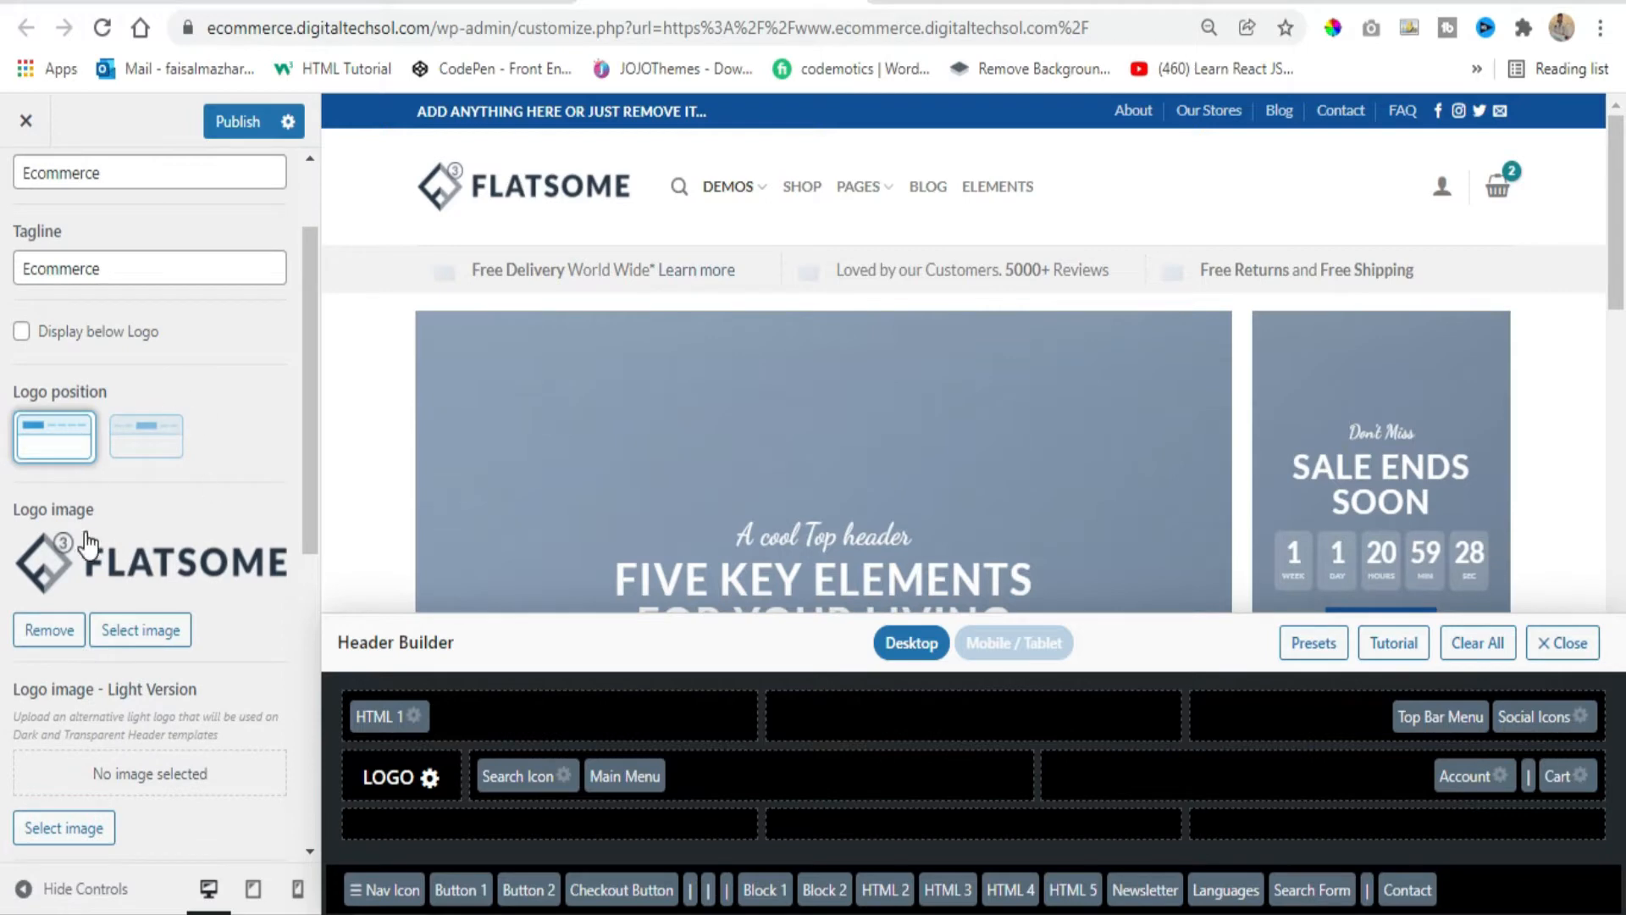
pyautogui.scroll(-8, 88, 547)
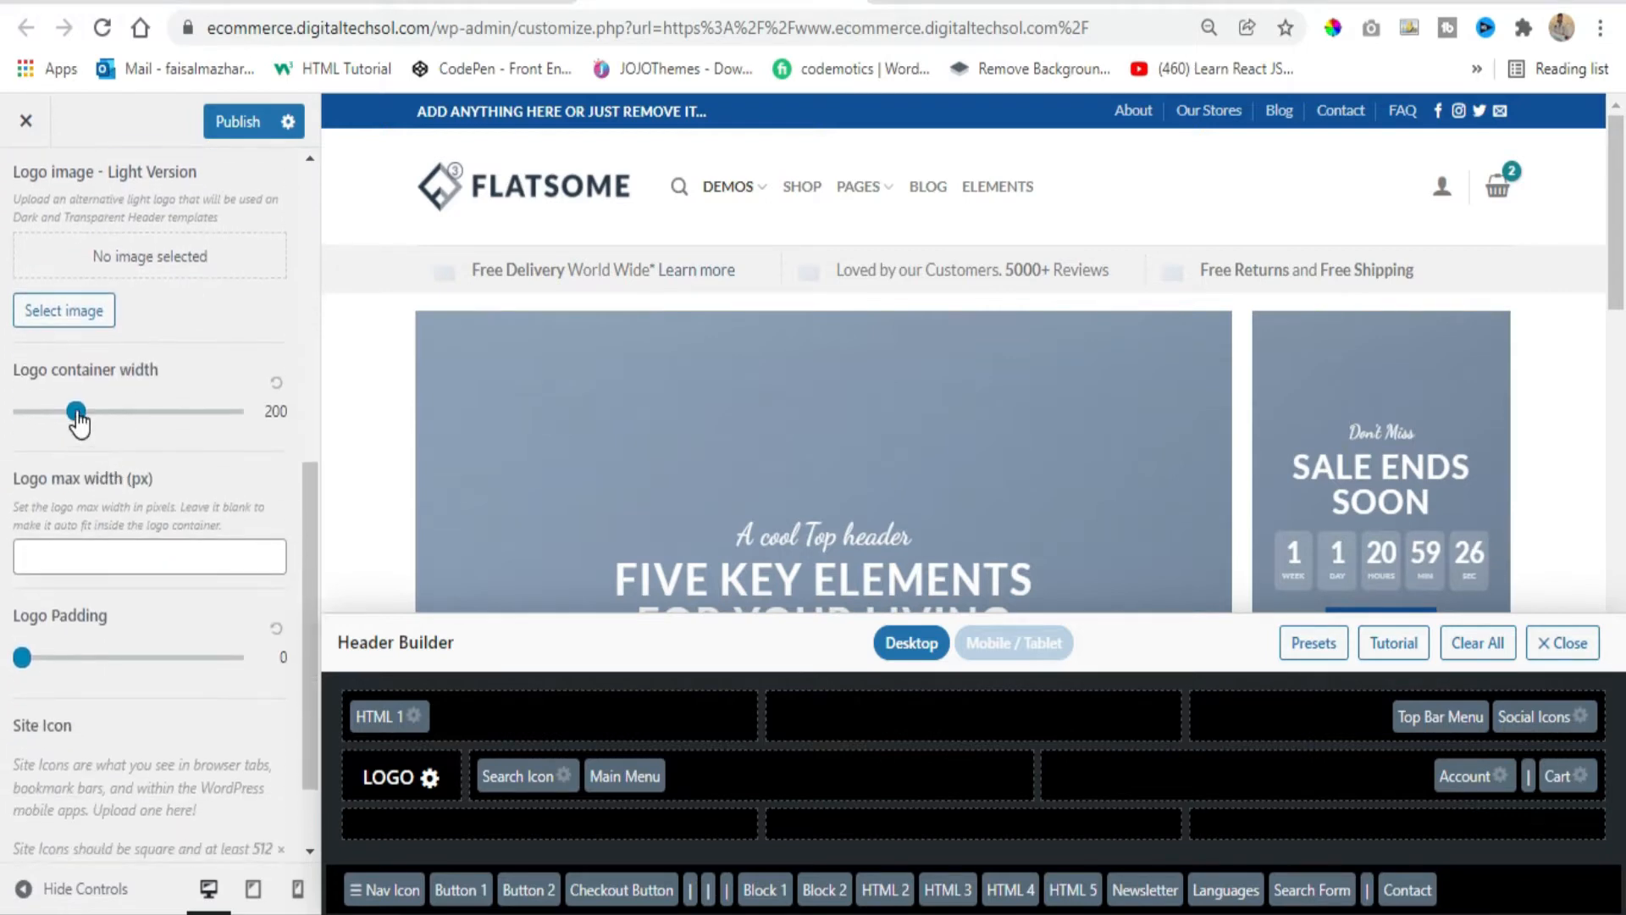
pyautogui.moveTo(78, 423); pyautogui.dragTo(74, 430)
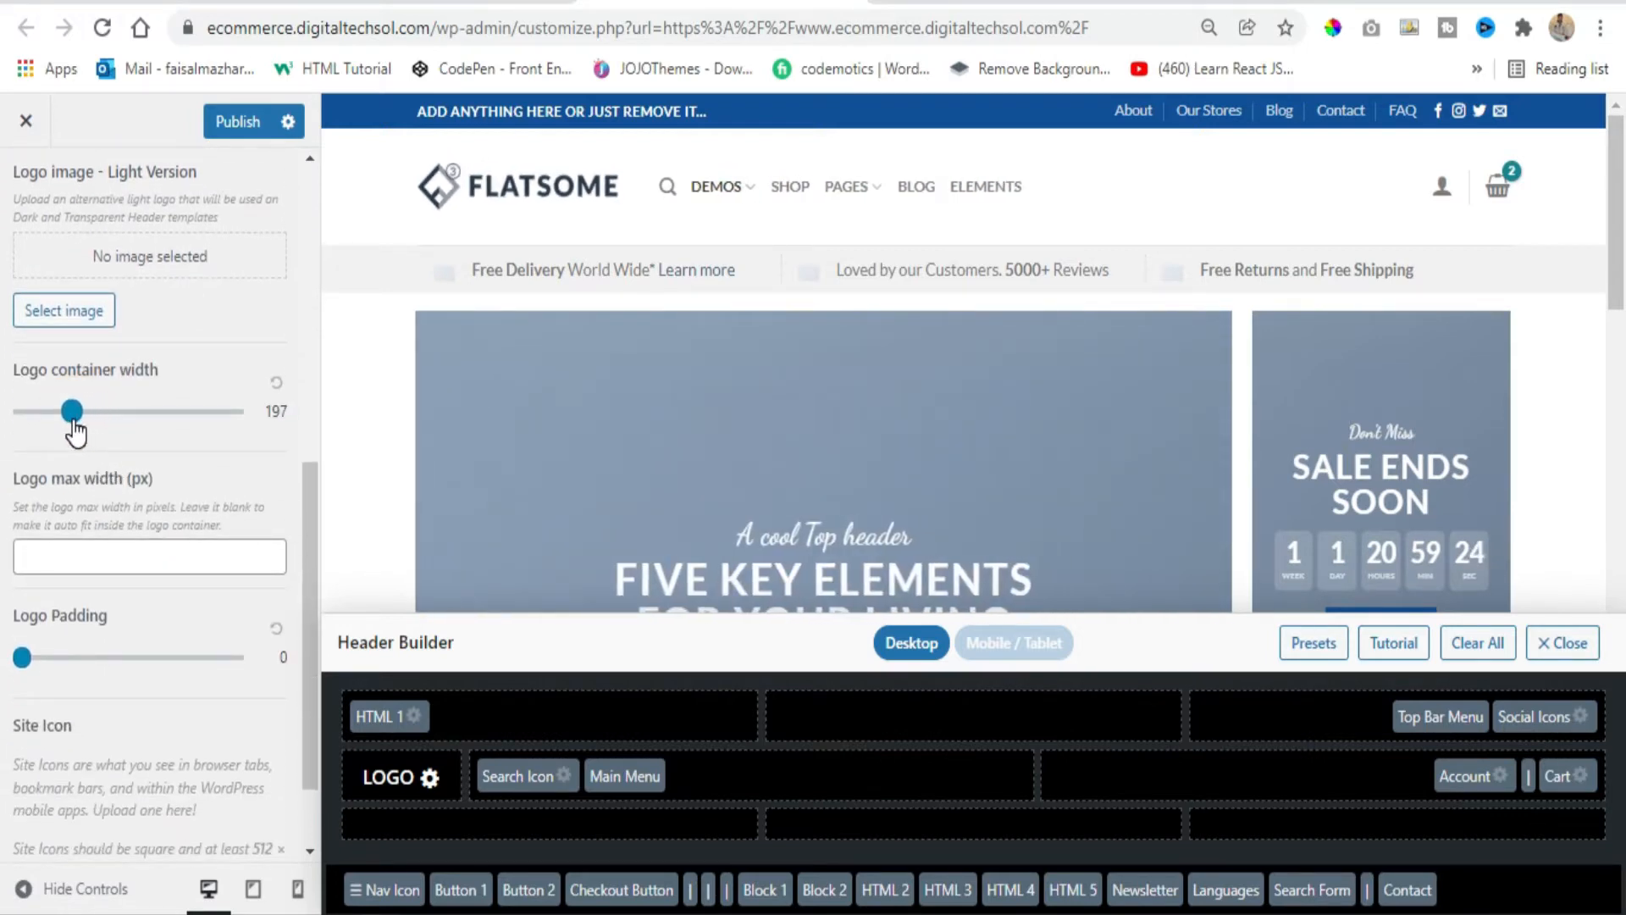
# Examine the Site Icon size requirement and return to the Header sections
pyautogui.scroll(-2, 75, 432)
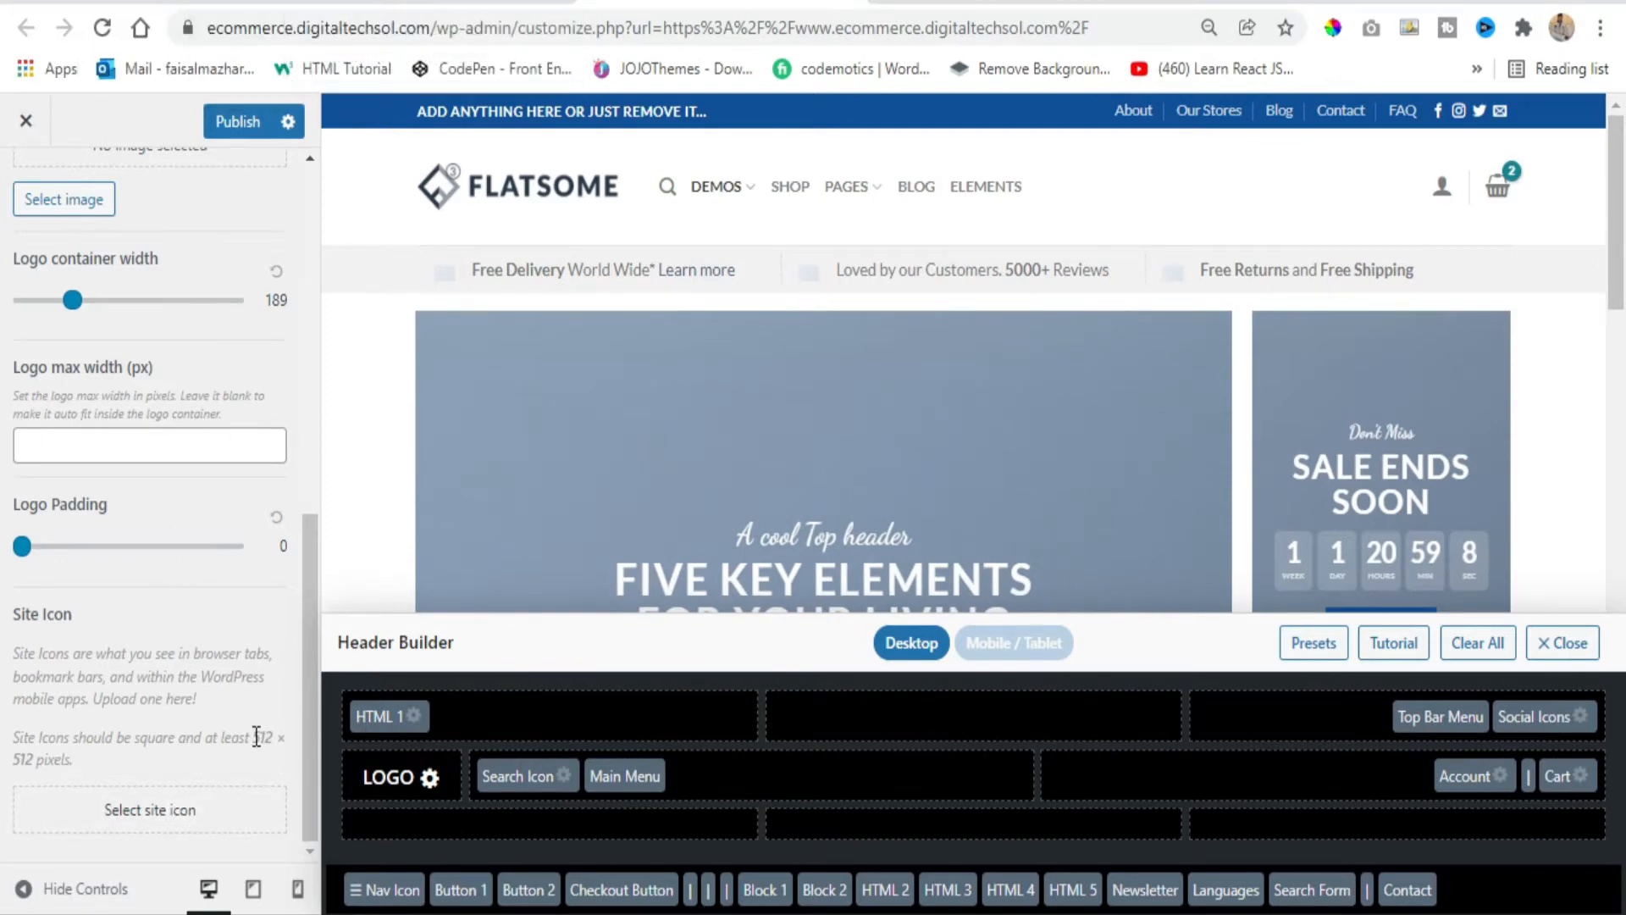
pyautogui.moveTo(253, 737); pyautogui.dragTo(264, 755)
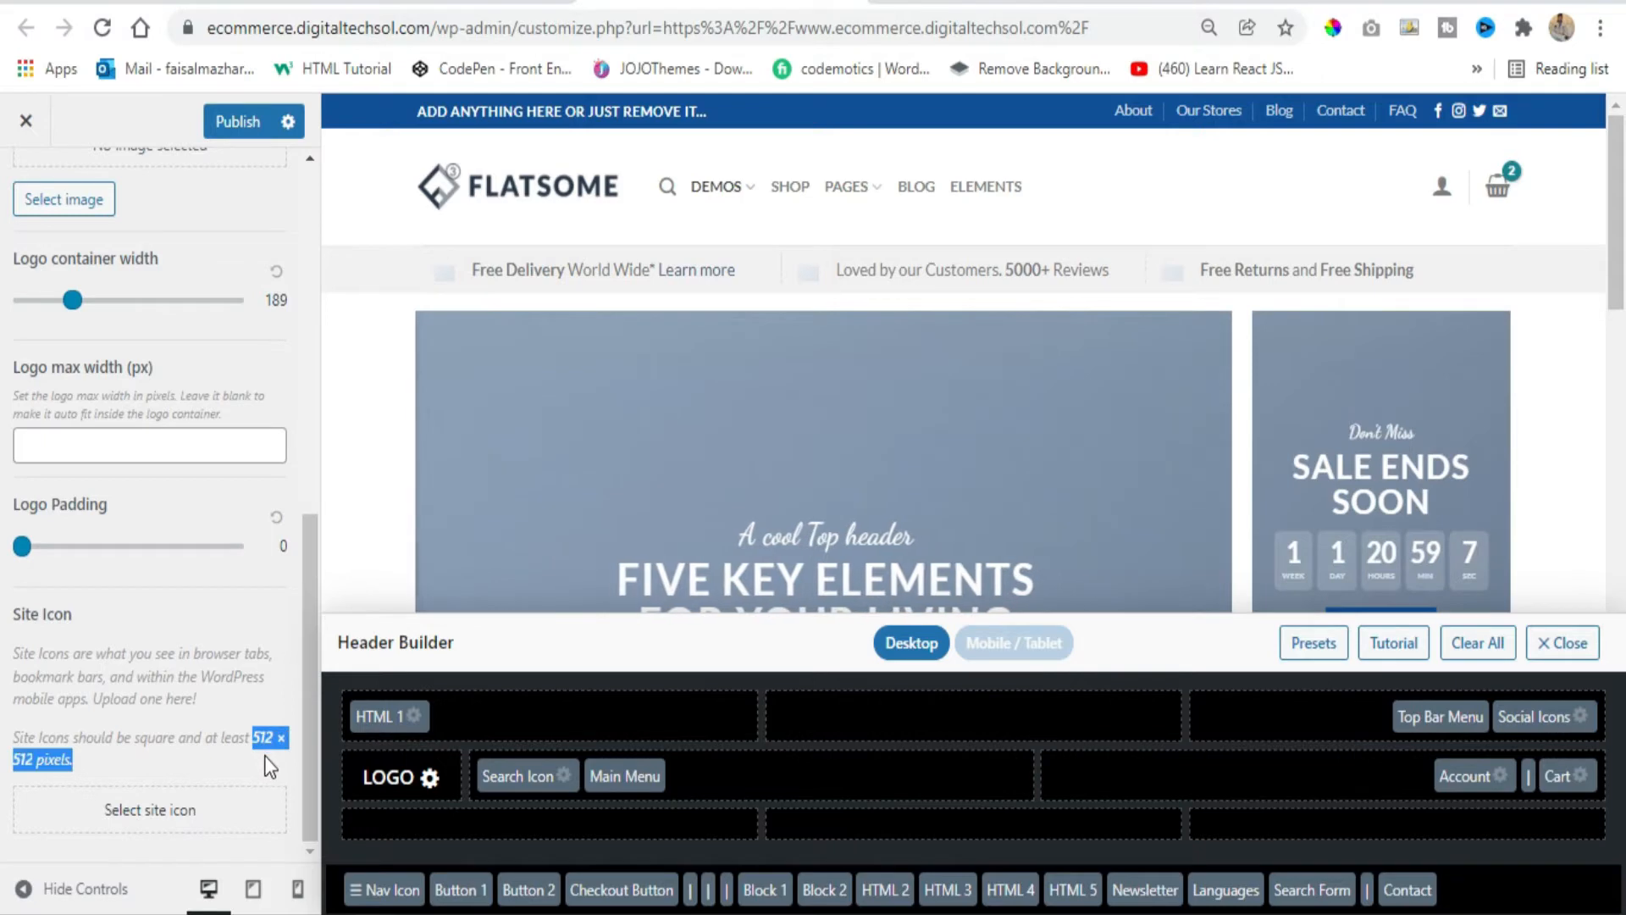
pyautogui.click(175, 763)
pyautogui.scroll(6, 149, 332)
pyautogui.click(24, 195)
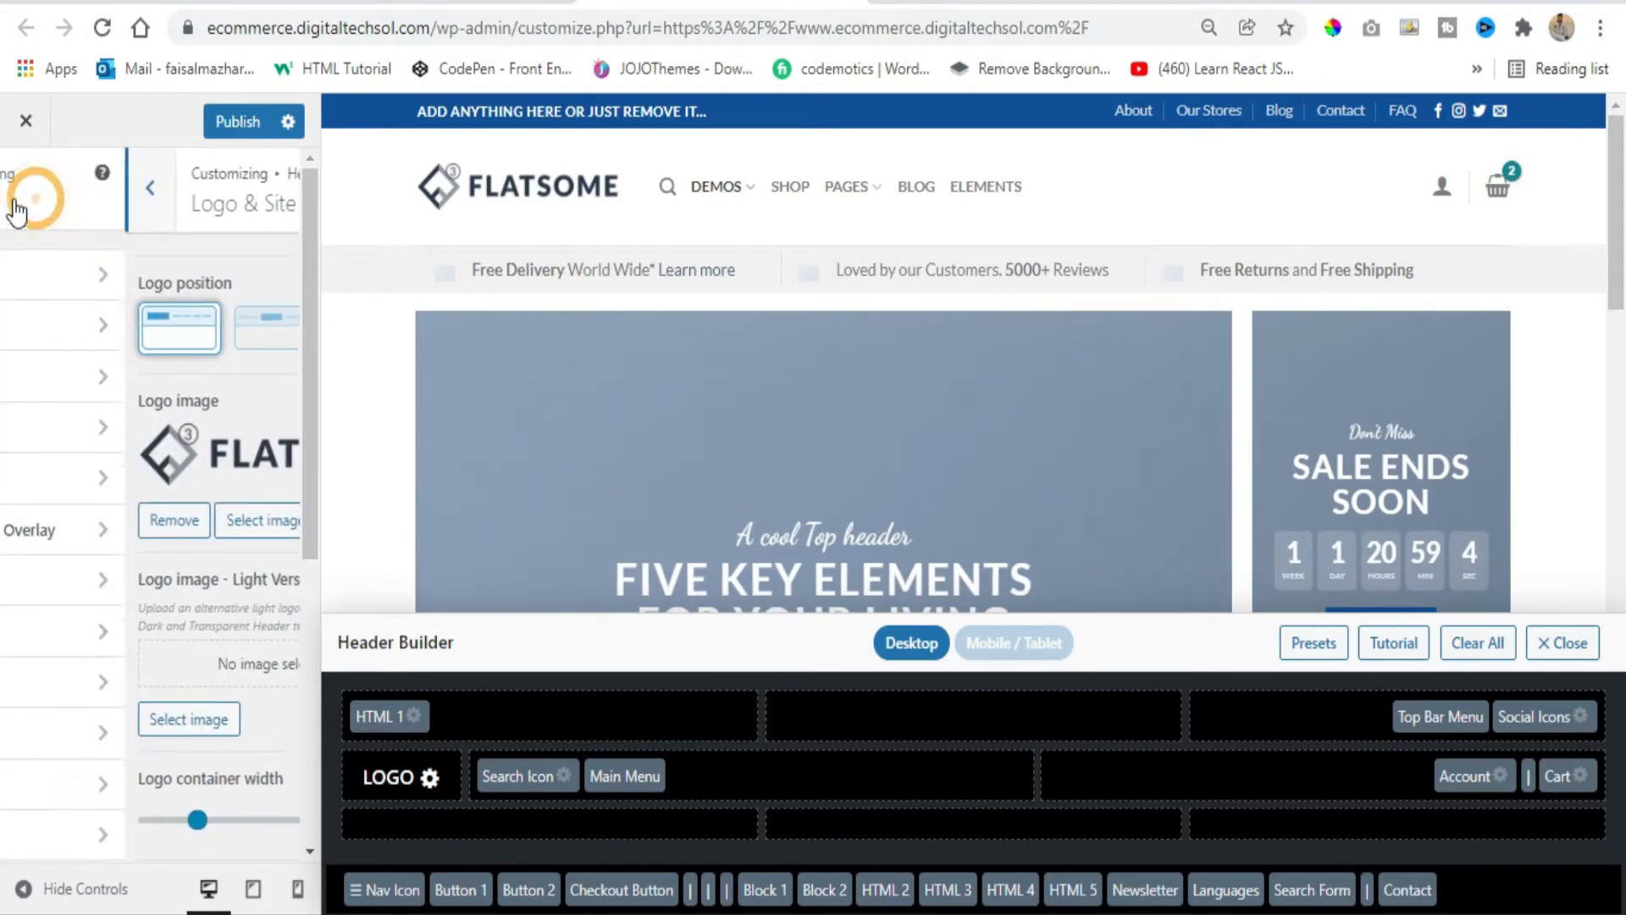
# Open the Top Bar section, set the bar's height to 22 and keep its text color light
pyautogui.click(191, 380)
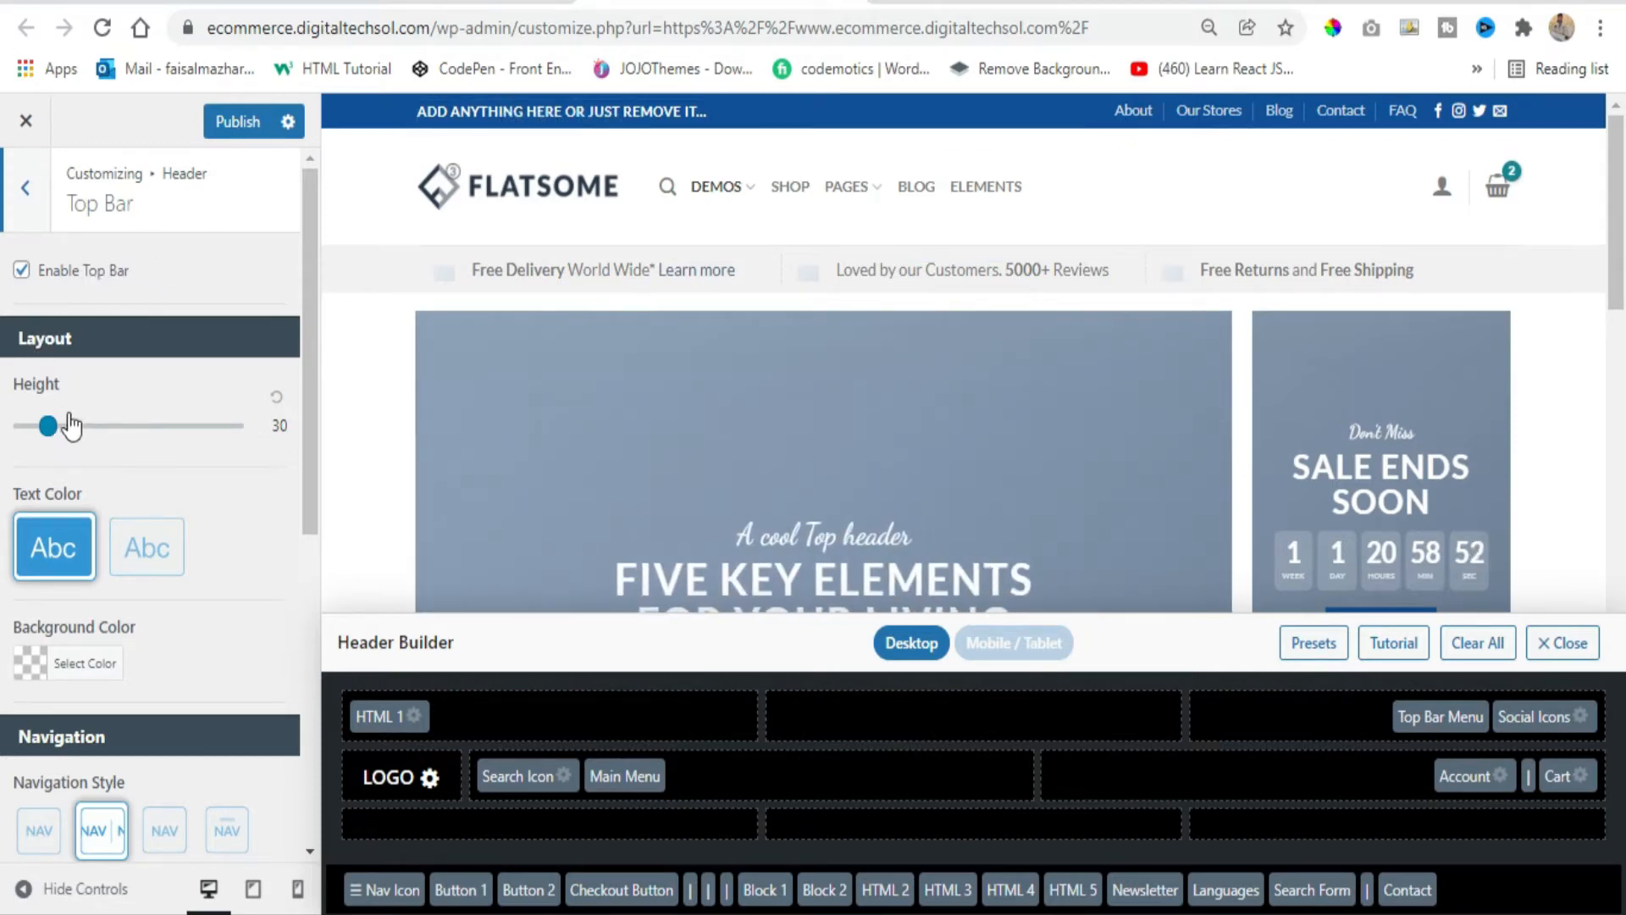
pyautogui.moveTo(49, 426)
pyautogui.mouseDown()
pyautogui.moveTo(179, 434)
pyautogui.moveTo(29, 434)
pyautogui.mouseUp()
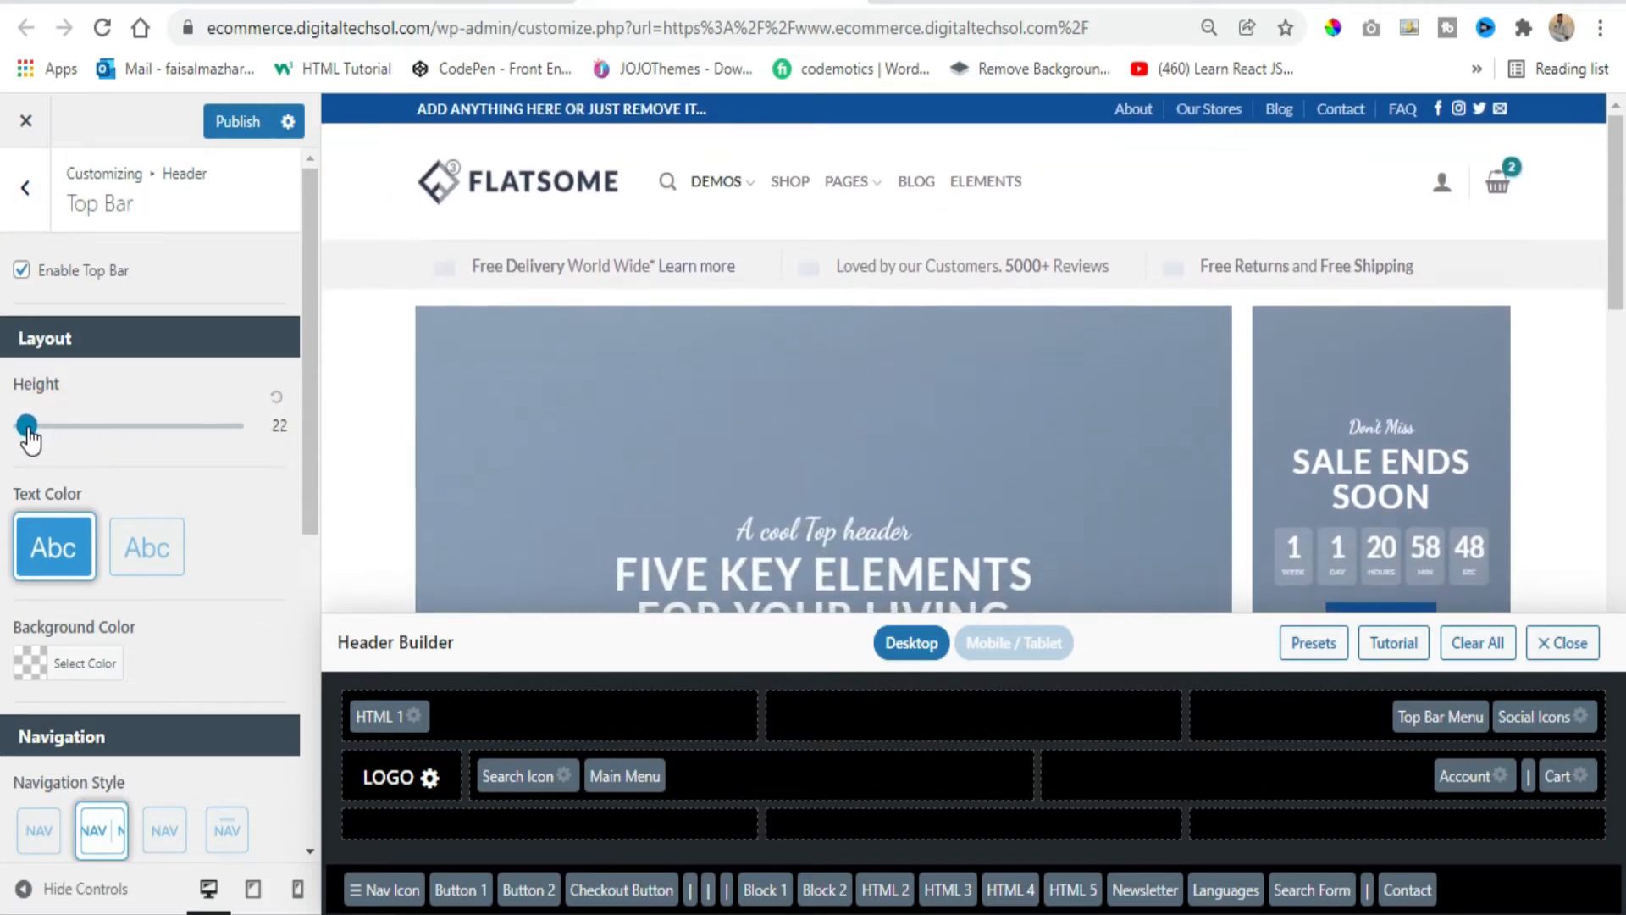
pyautogui.click(137, 574)
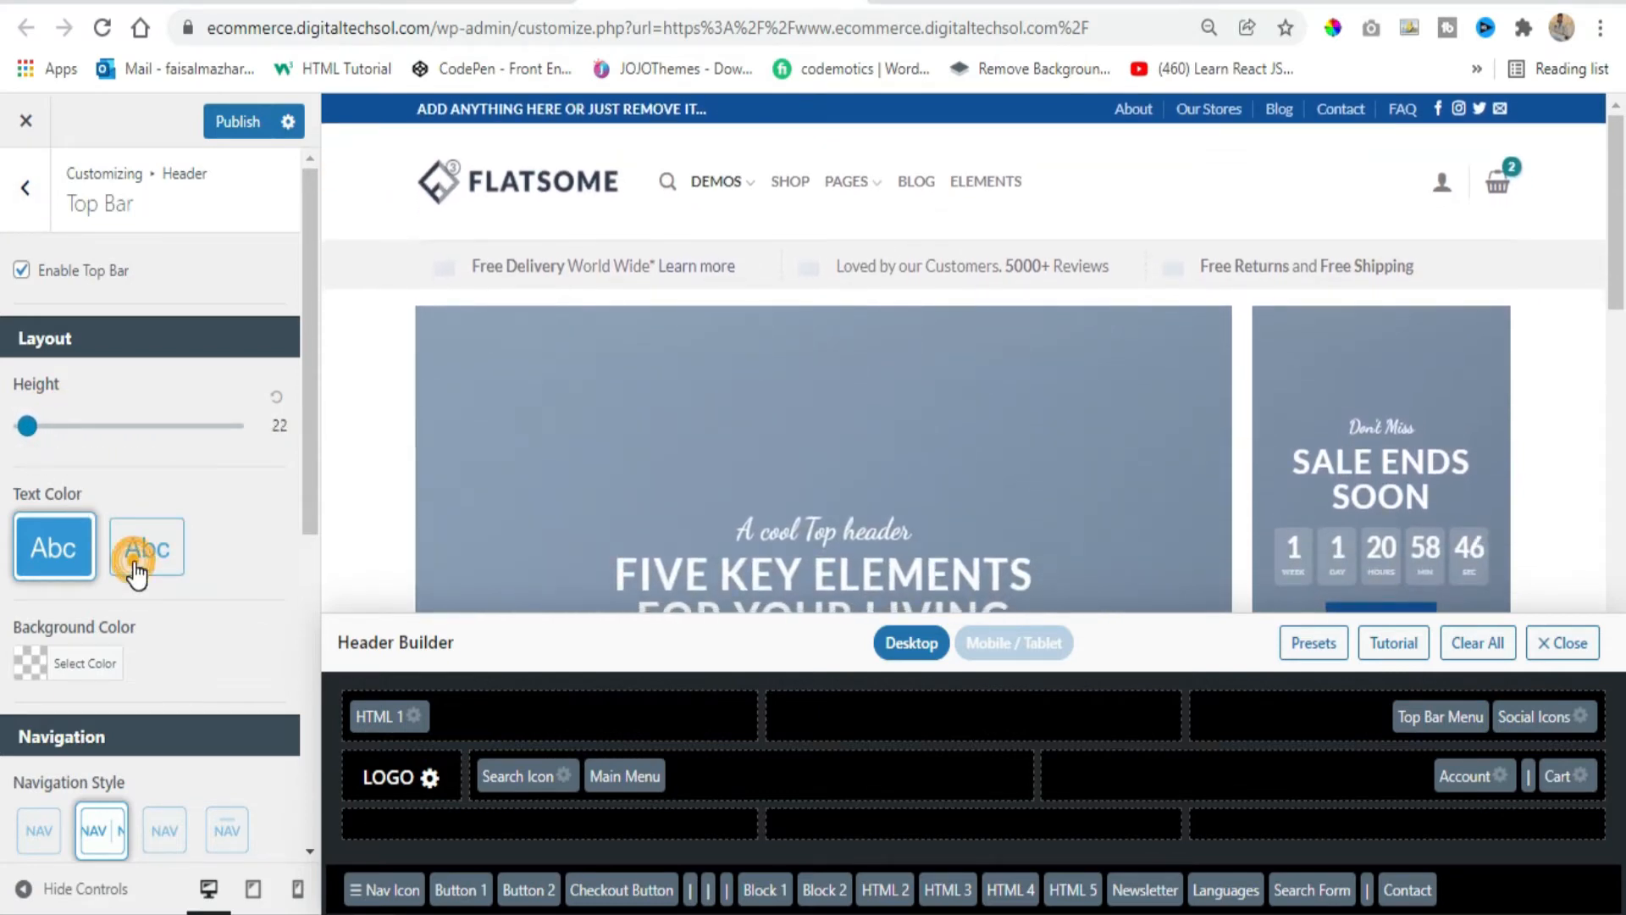
pyautogui.click(55, 542)
# Set the top bar's background color to #ffcc00 and its text color to the dark option
pyautogui.scroll(-2, 127, 423)
pyautogui.click(34, 542)
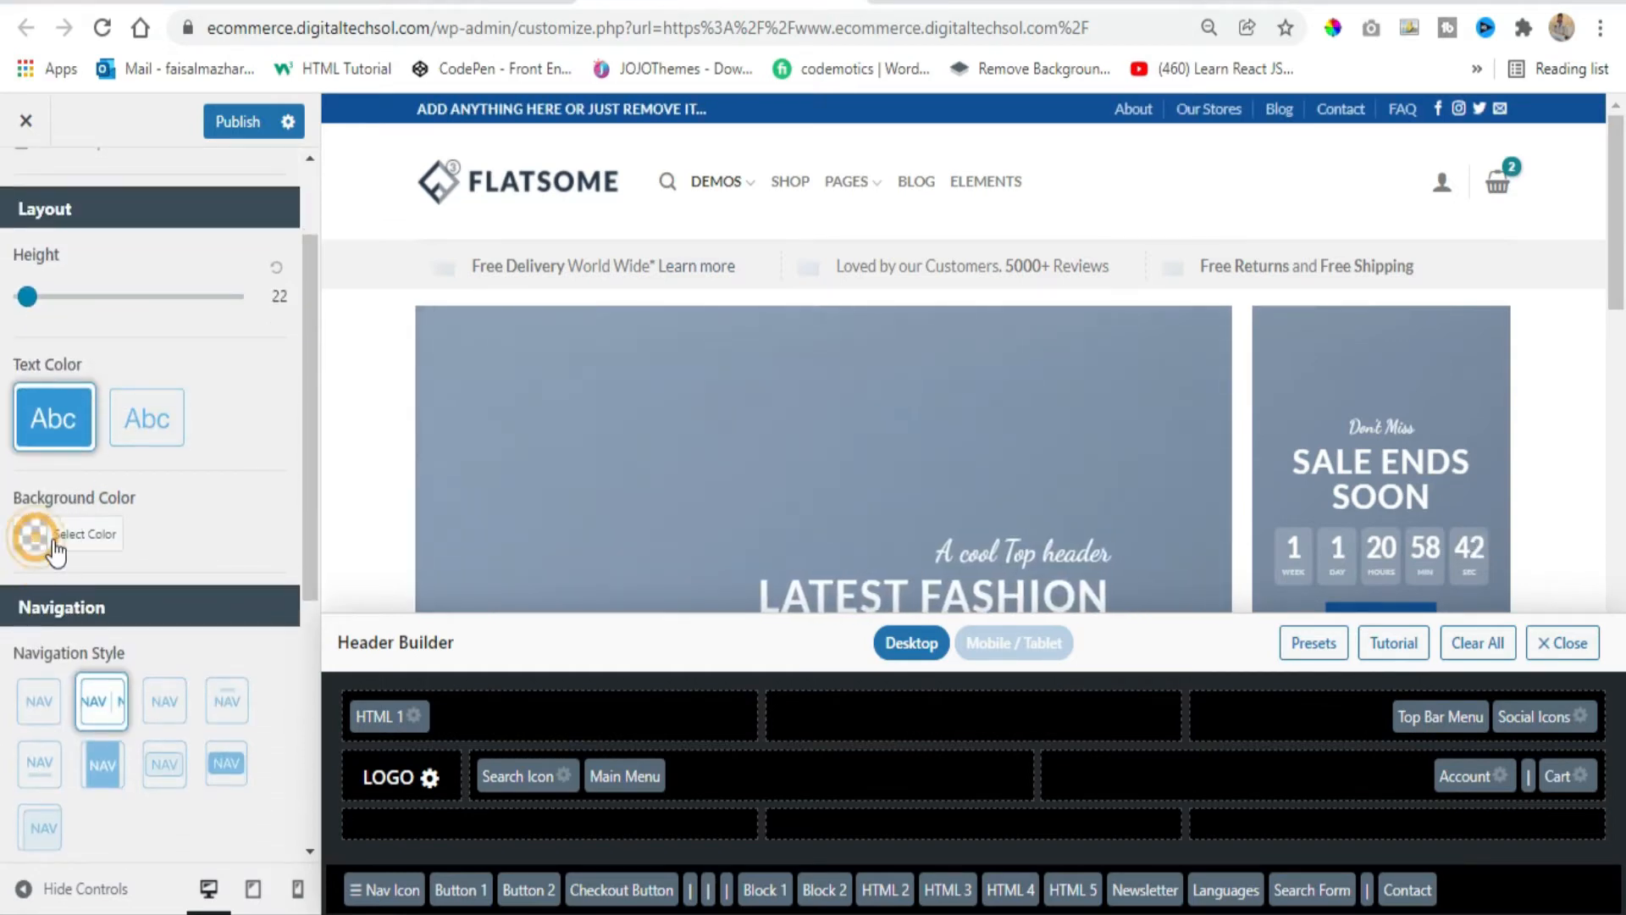
pyautogui.click(164, 534)
pyautogui.write('#ffcc00')
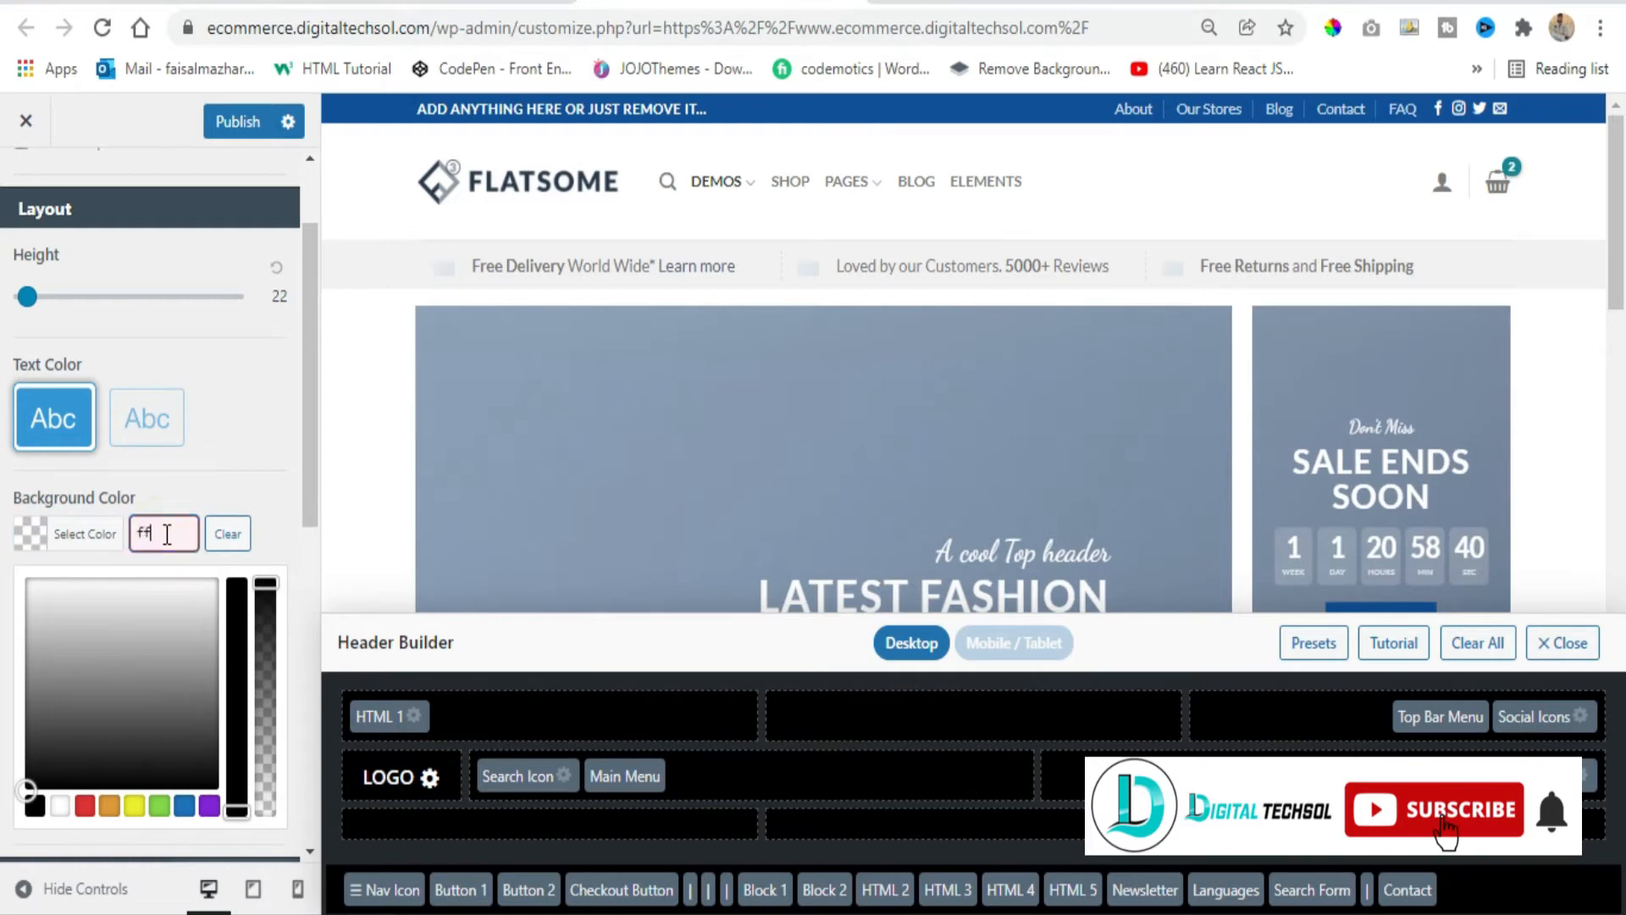
pyautogui.click(58, 535)
pyautogui.click(141, 437)
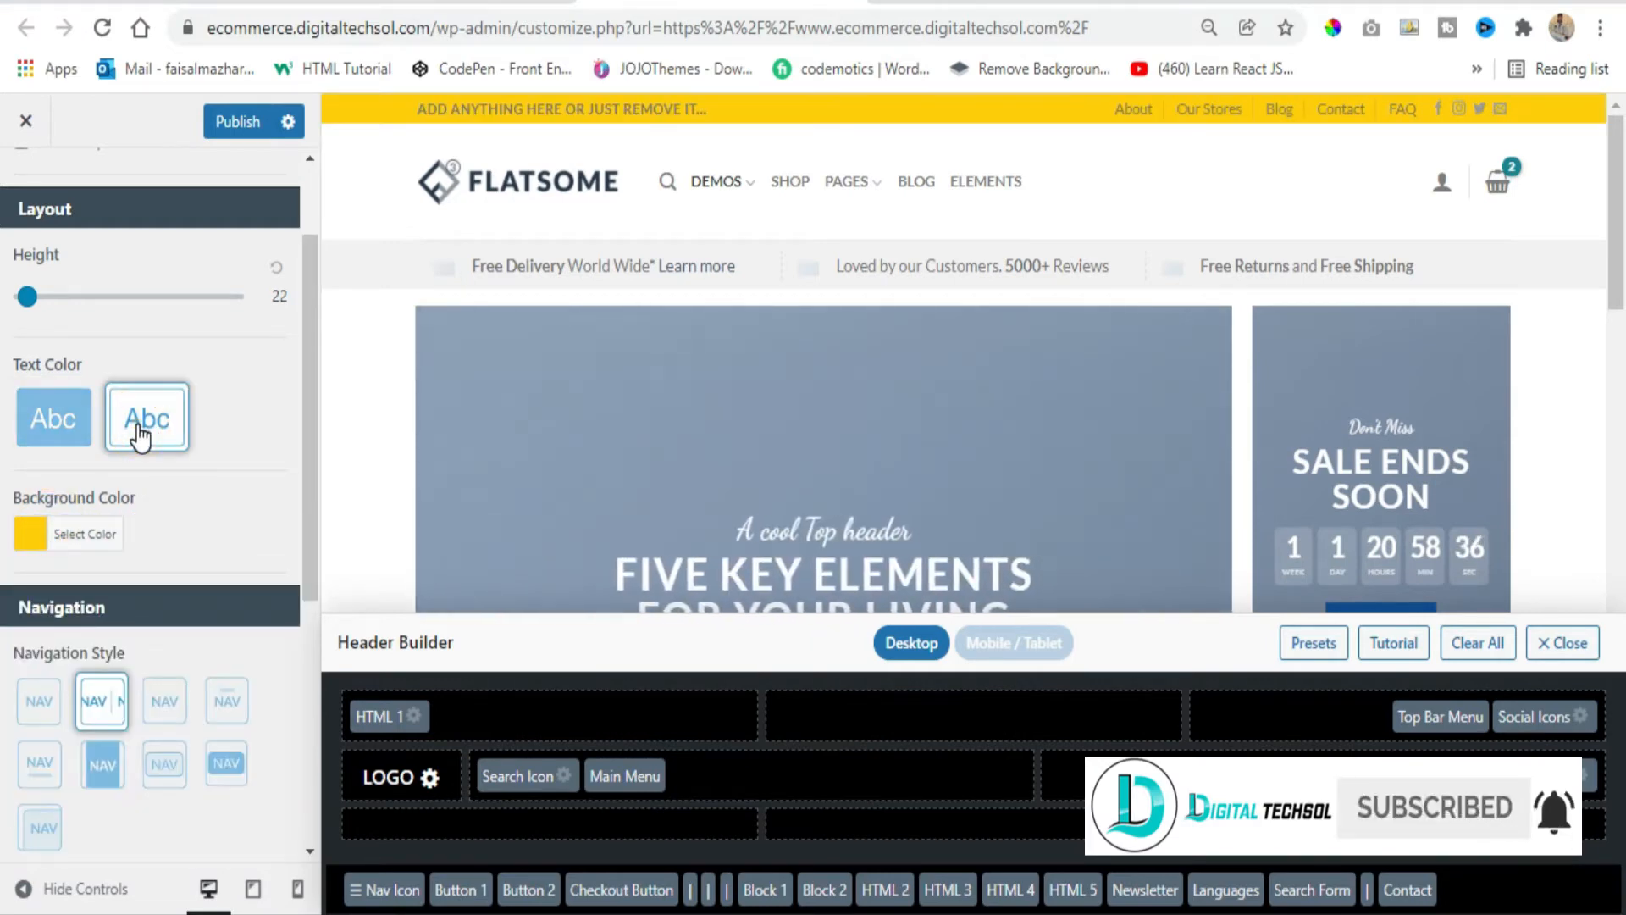
# Switch the top bar's navigation style to the filled rounded button and set the bar's height to 31
pyautogui.scroll(-3, 140, 436)
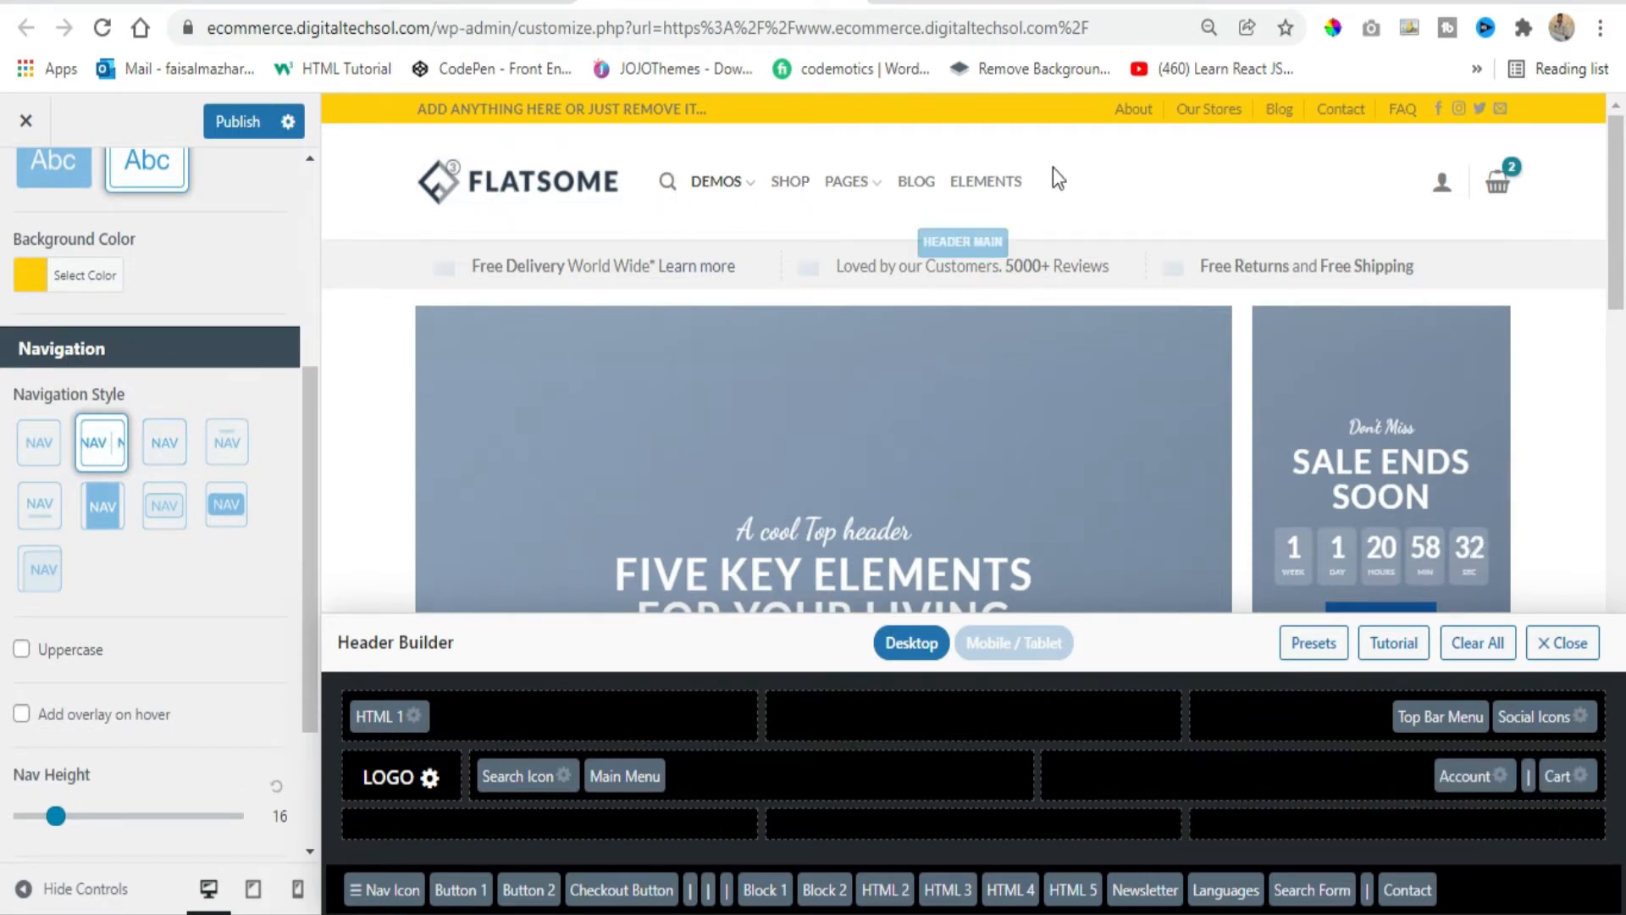
pyautogui.click(229, 501)
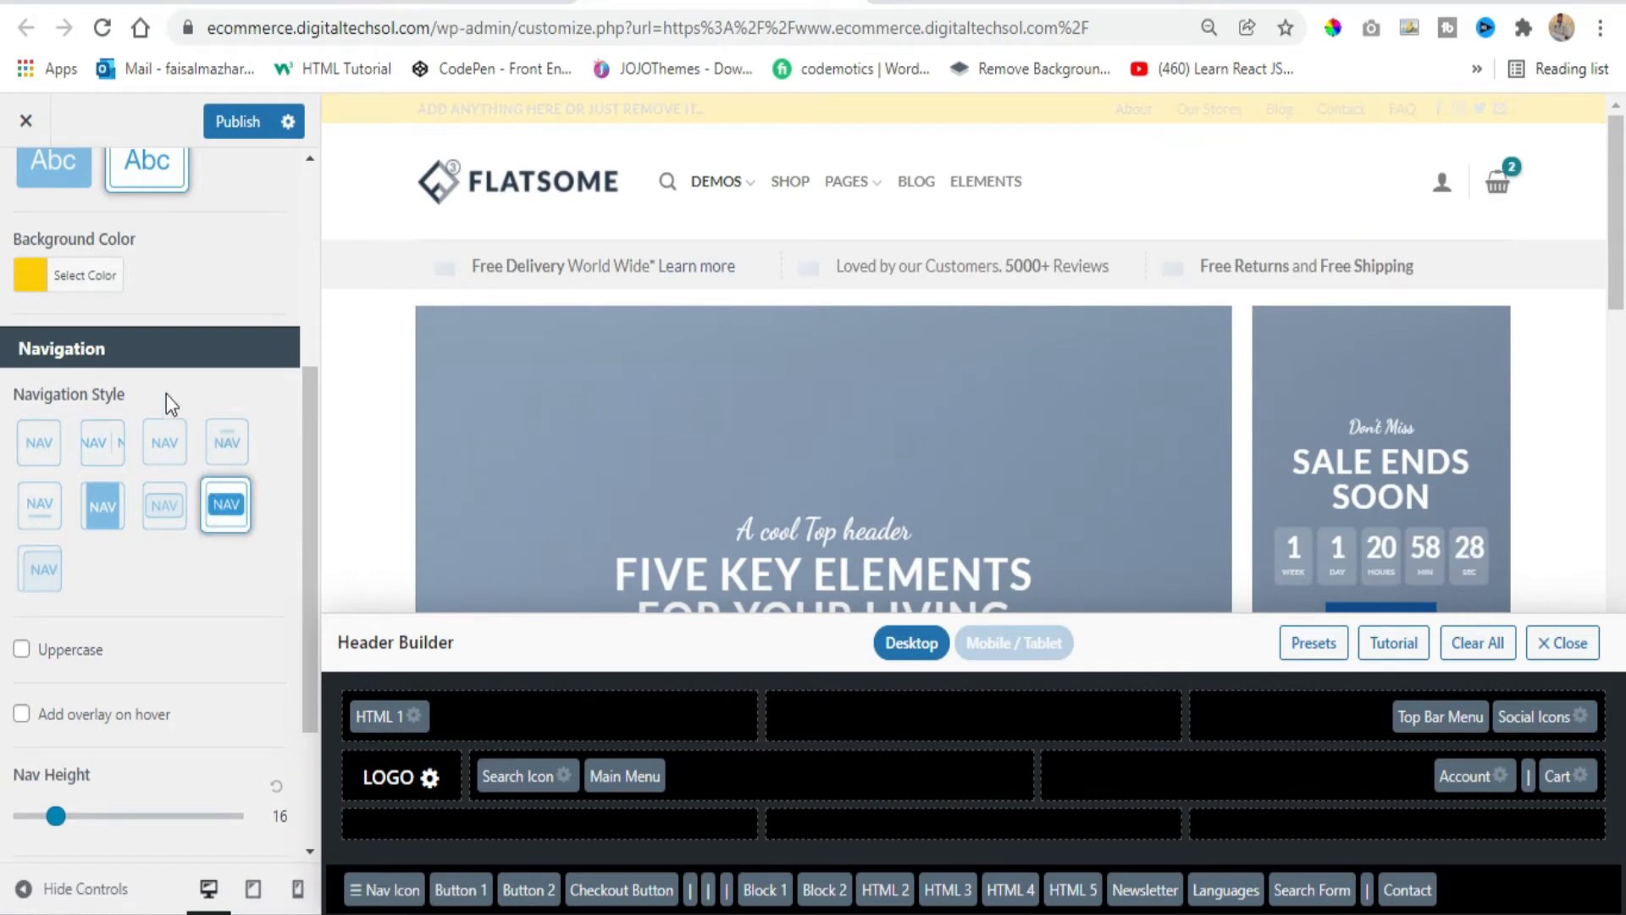
pyautogui.scroll(3, 100, 275)
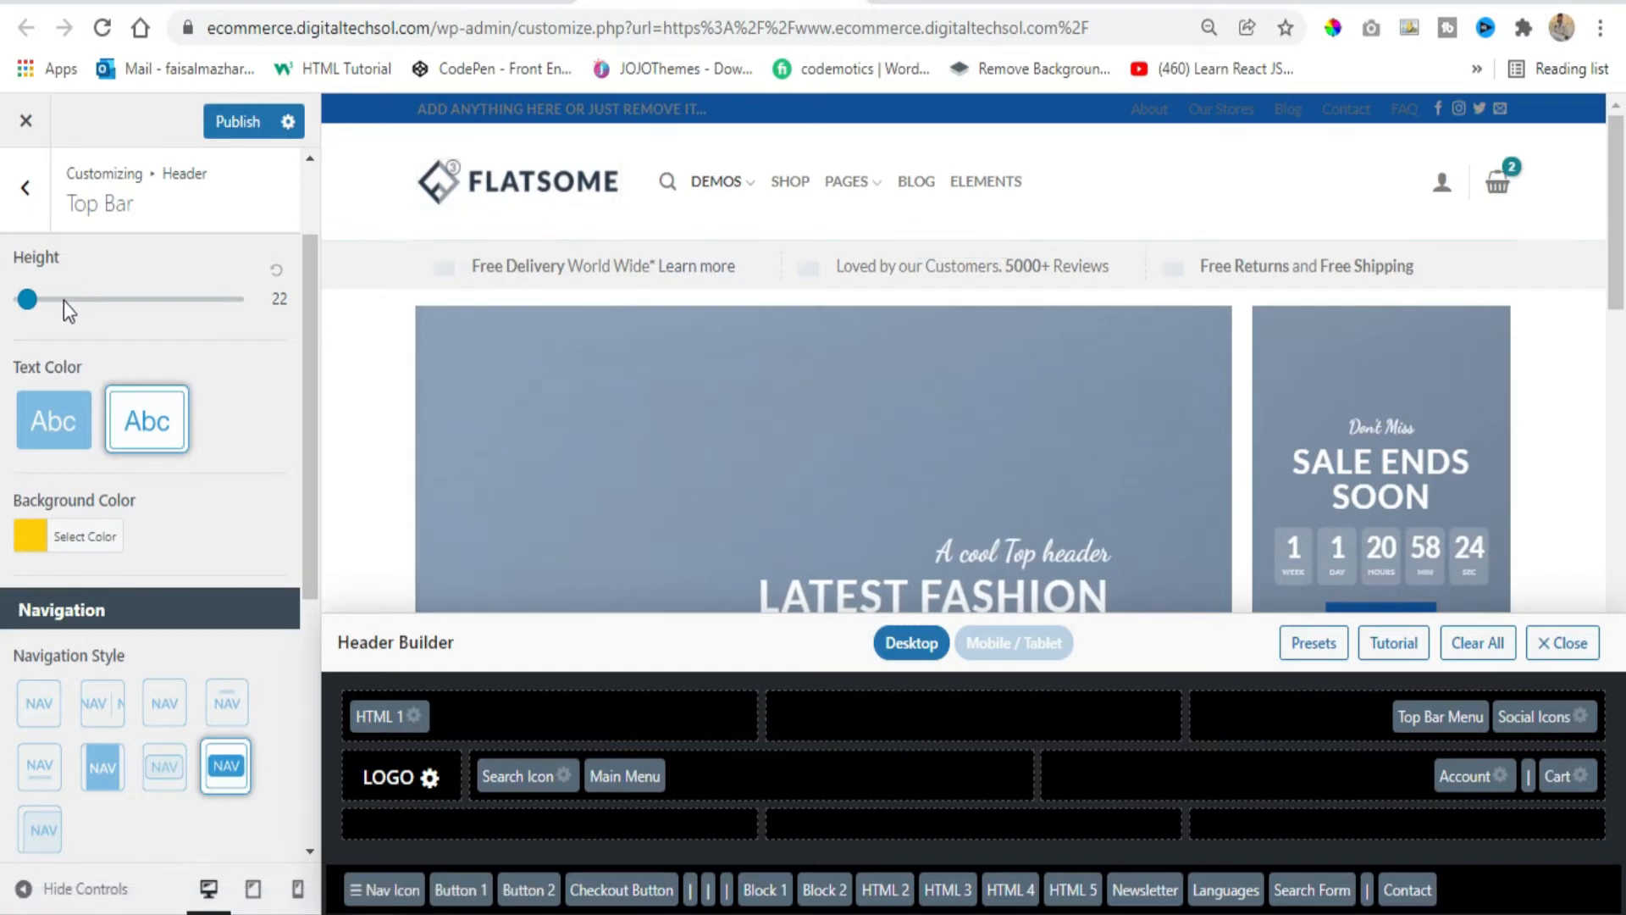
pyautogui.moveTo(37, 304); pyautogui.dragTo(50, 307)
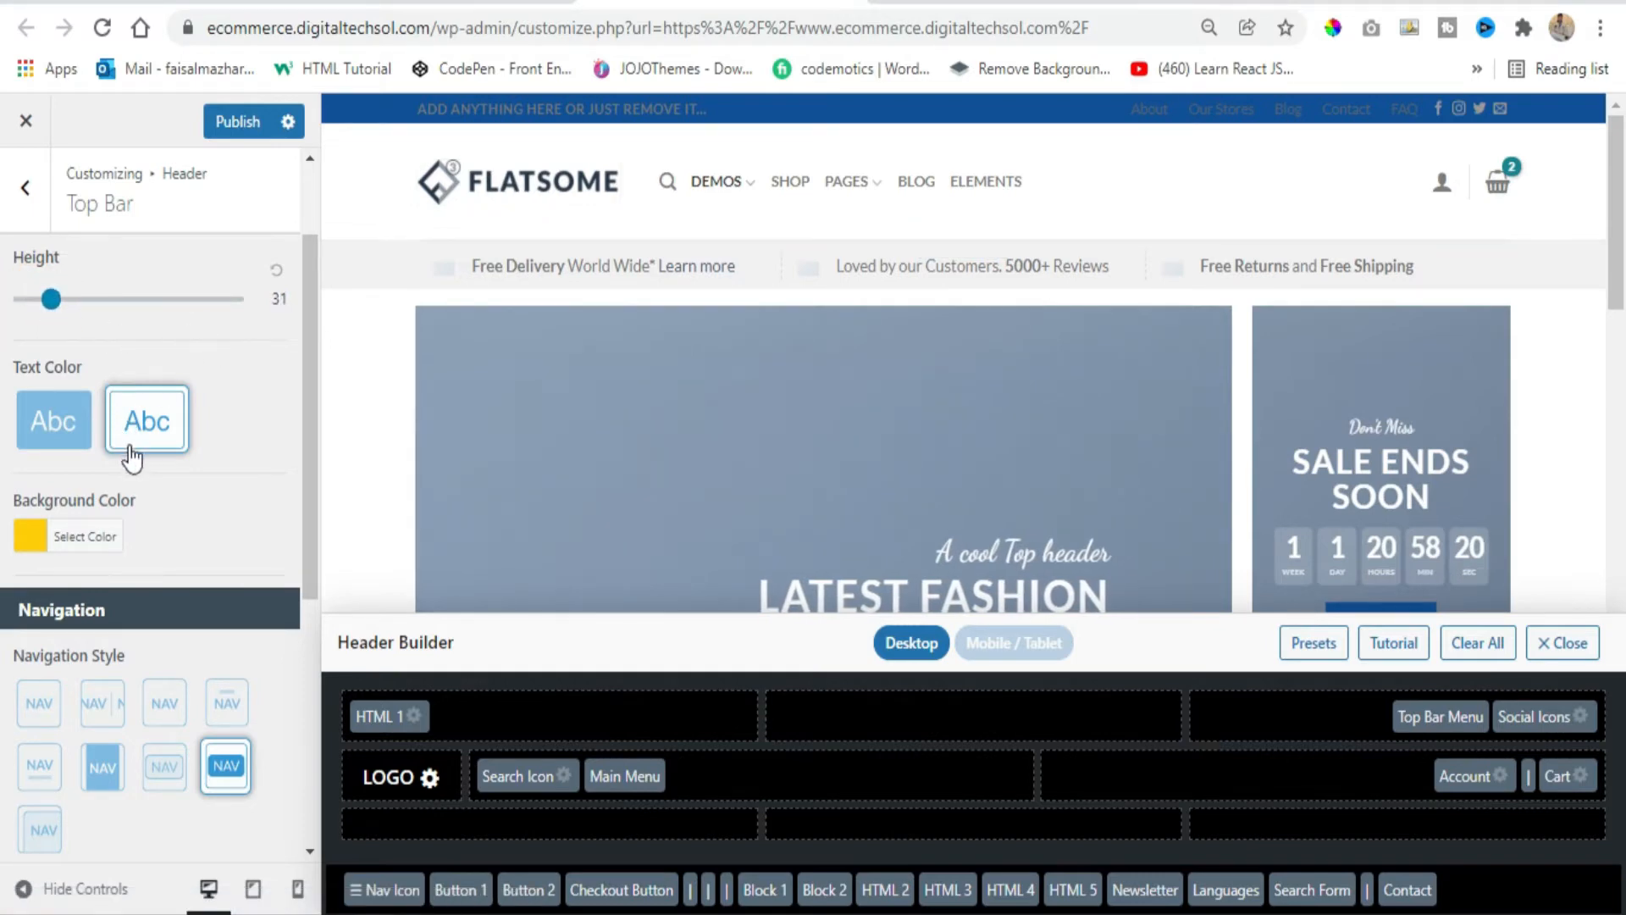
# Try uppercase lettering for the top bar's navigation links
pyautogui.scroll(-3, 135, 475)
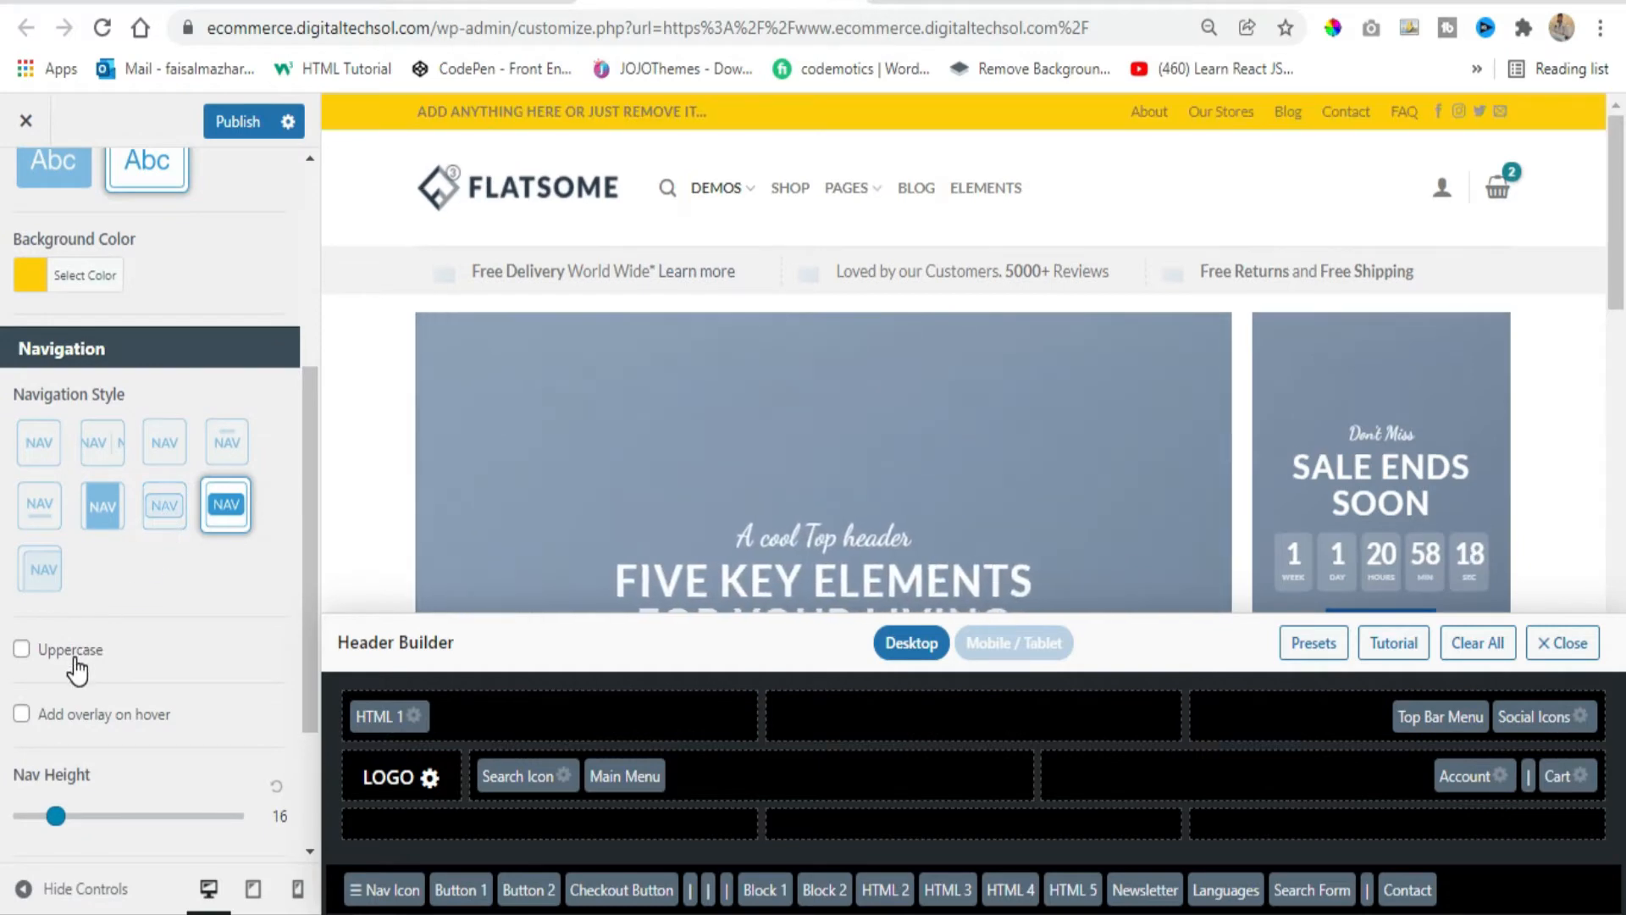
pyautogui.click(74, 660)
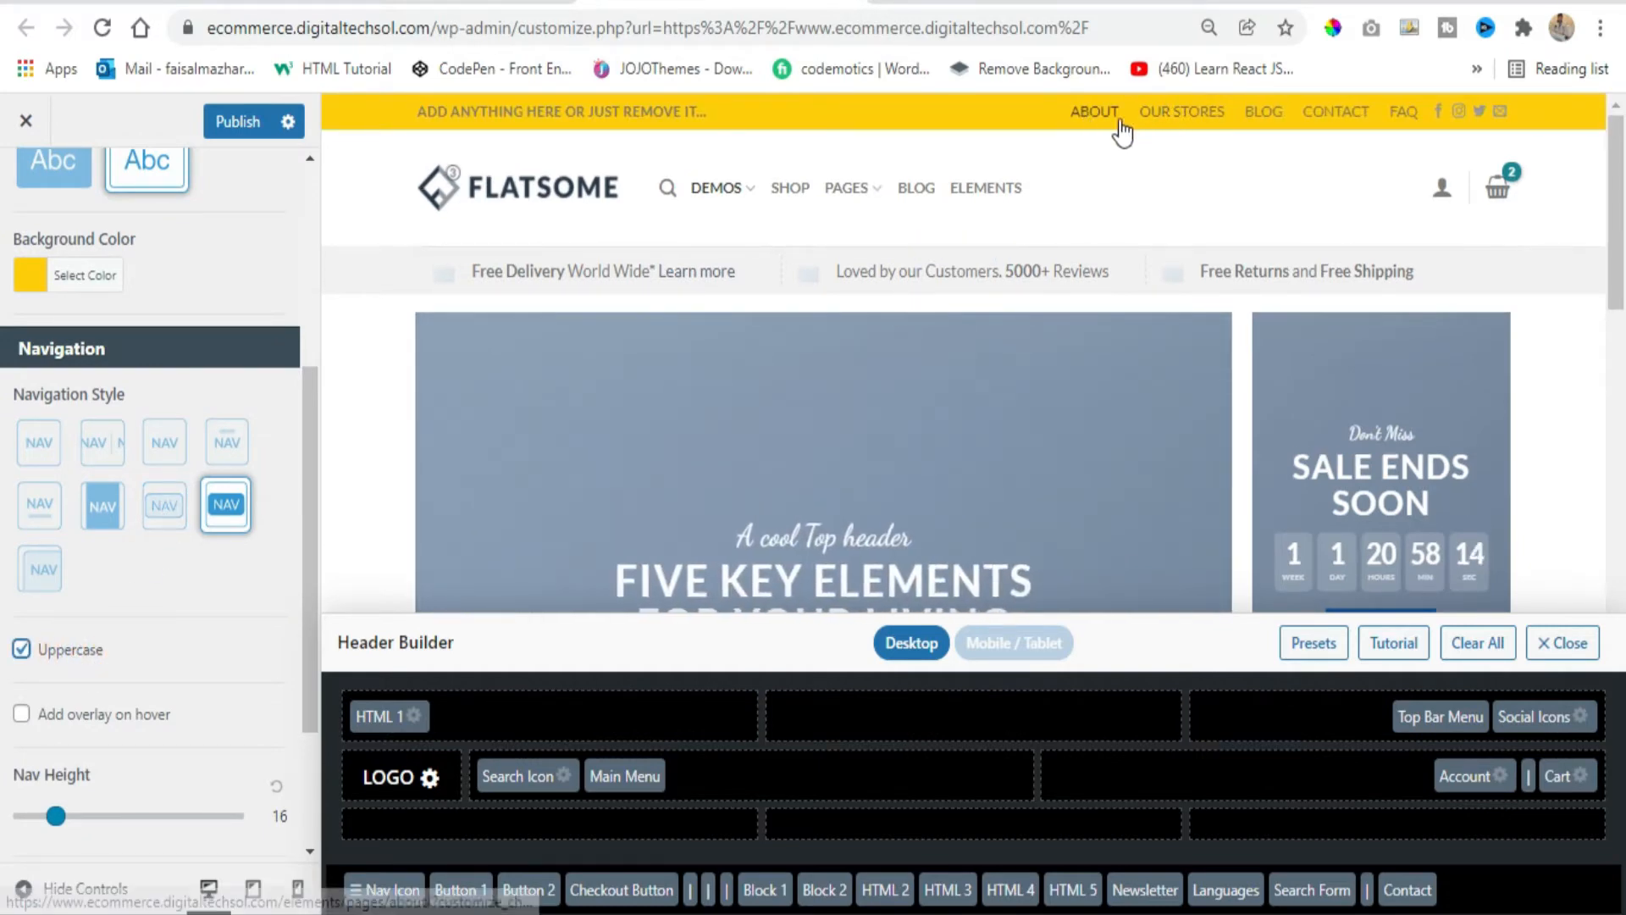
pyautogui.click(22, 649)
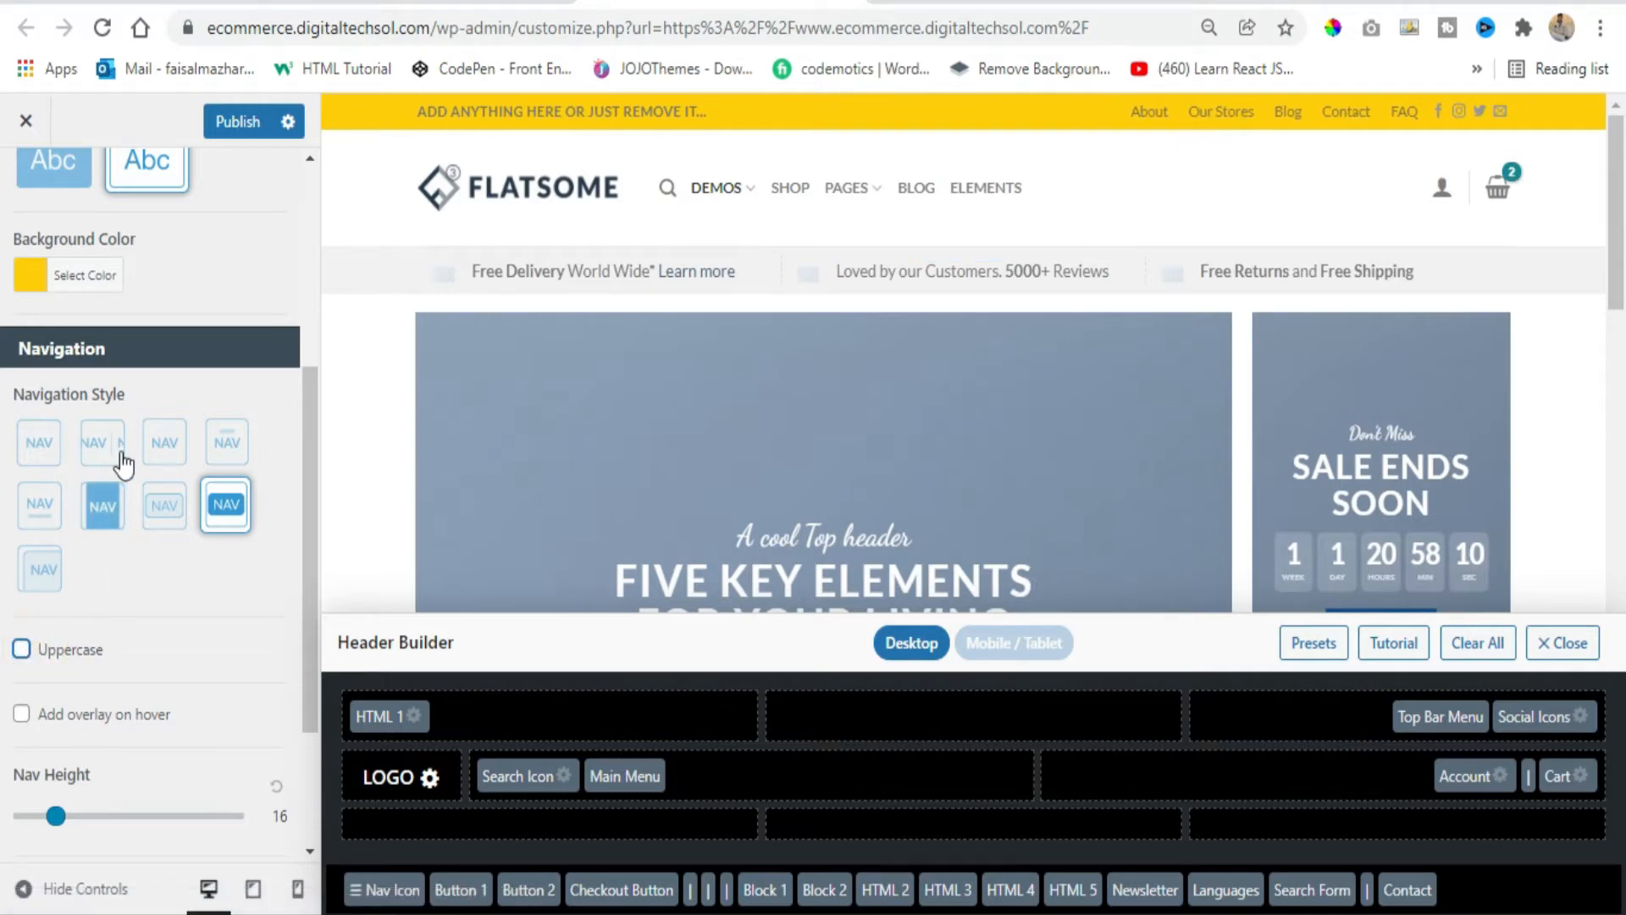
# Set the Nav Height of the top bar to 15
pyautogui.scroll(-2, 165, 433)
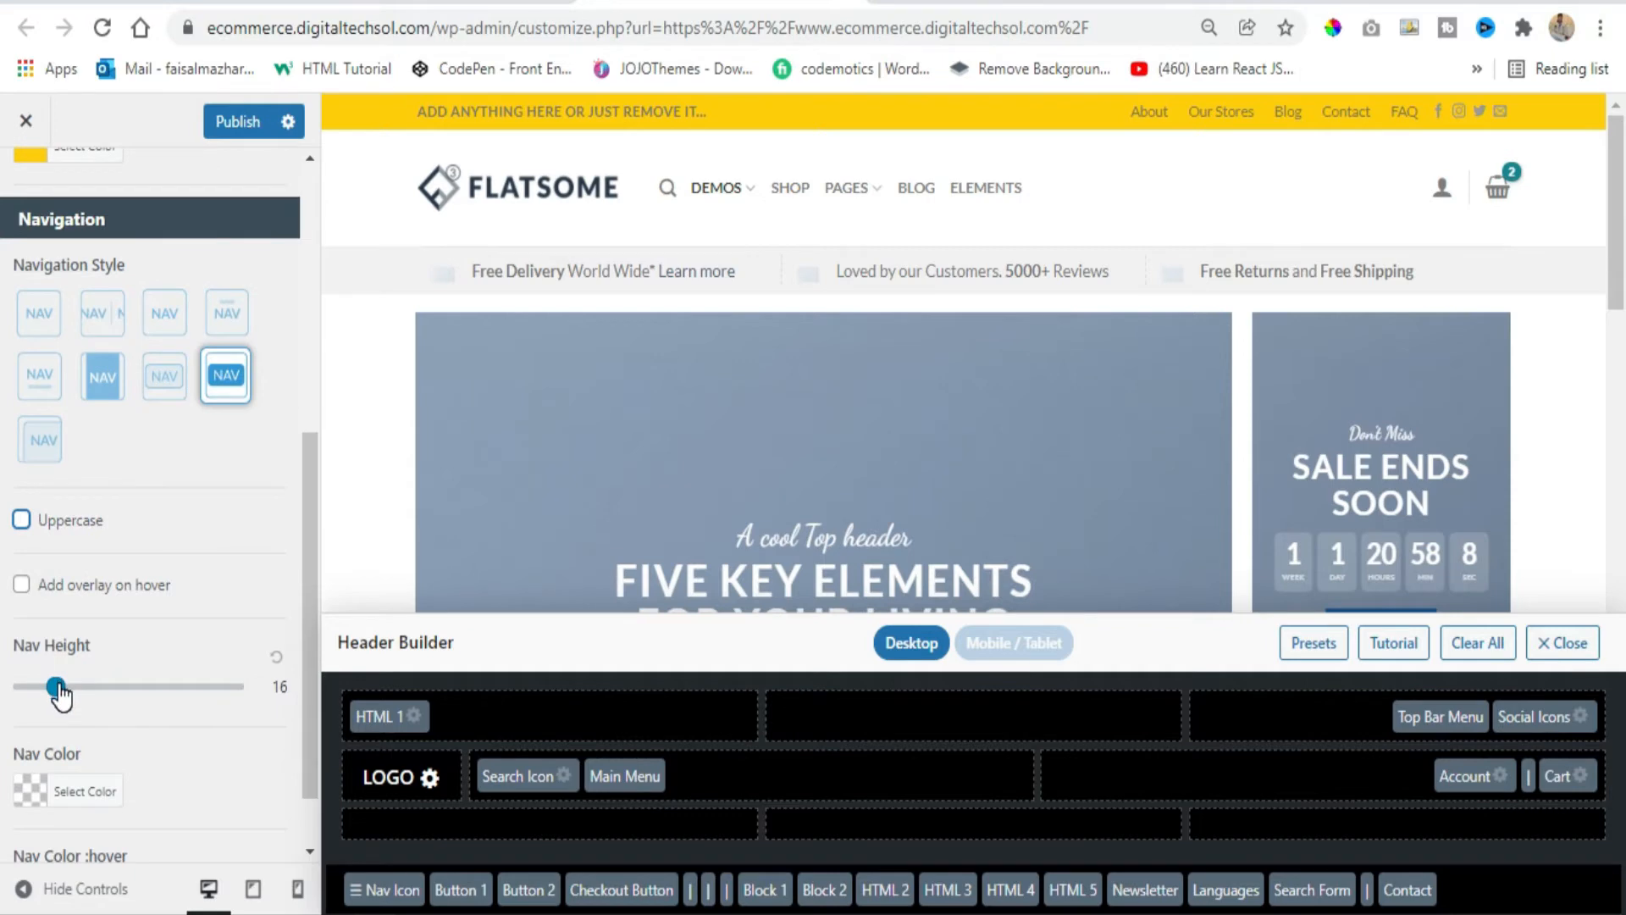
pyautogui.moveTo(58, 690)
pyautogui.mouseDown()
pyautogui.moveTo(135, 689)
pyautogui.moveTo(56, 693)
pyautogui.mouseUp()
pyautogui.scroll(-1, 80, 695)
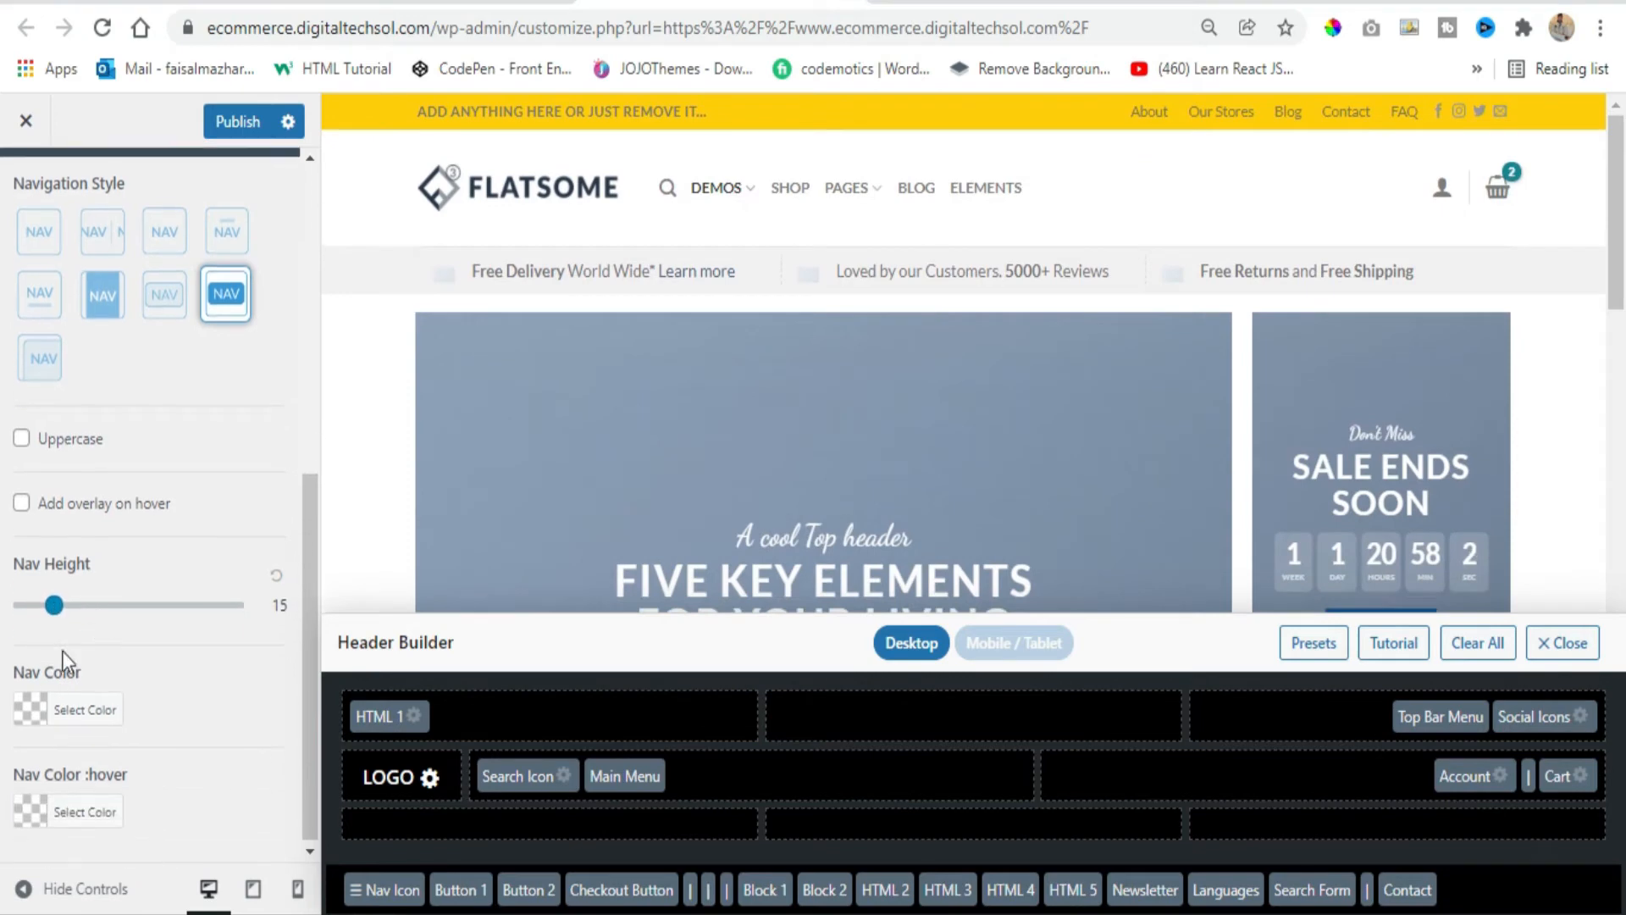
# Set the top bar's Nav Color to a light red and return to the Header sections
pyautogui.click(27, 710)
pyautogui.scroll(-3, 26, 733)
pyautogui.click(32, 720)
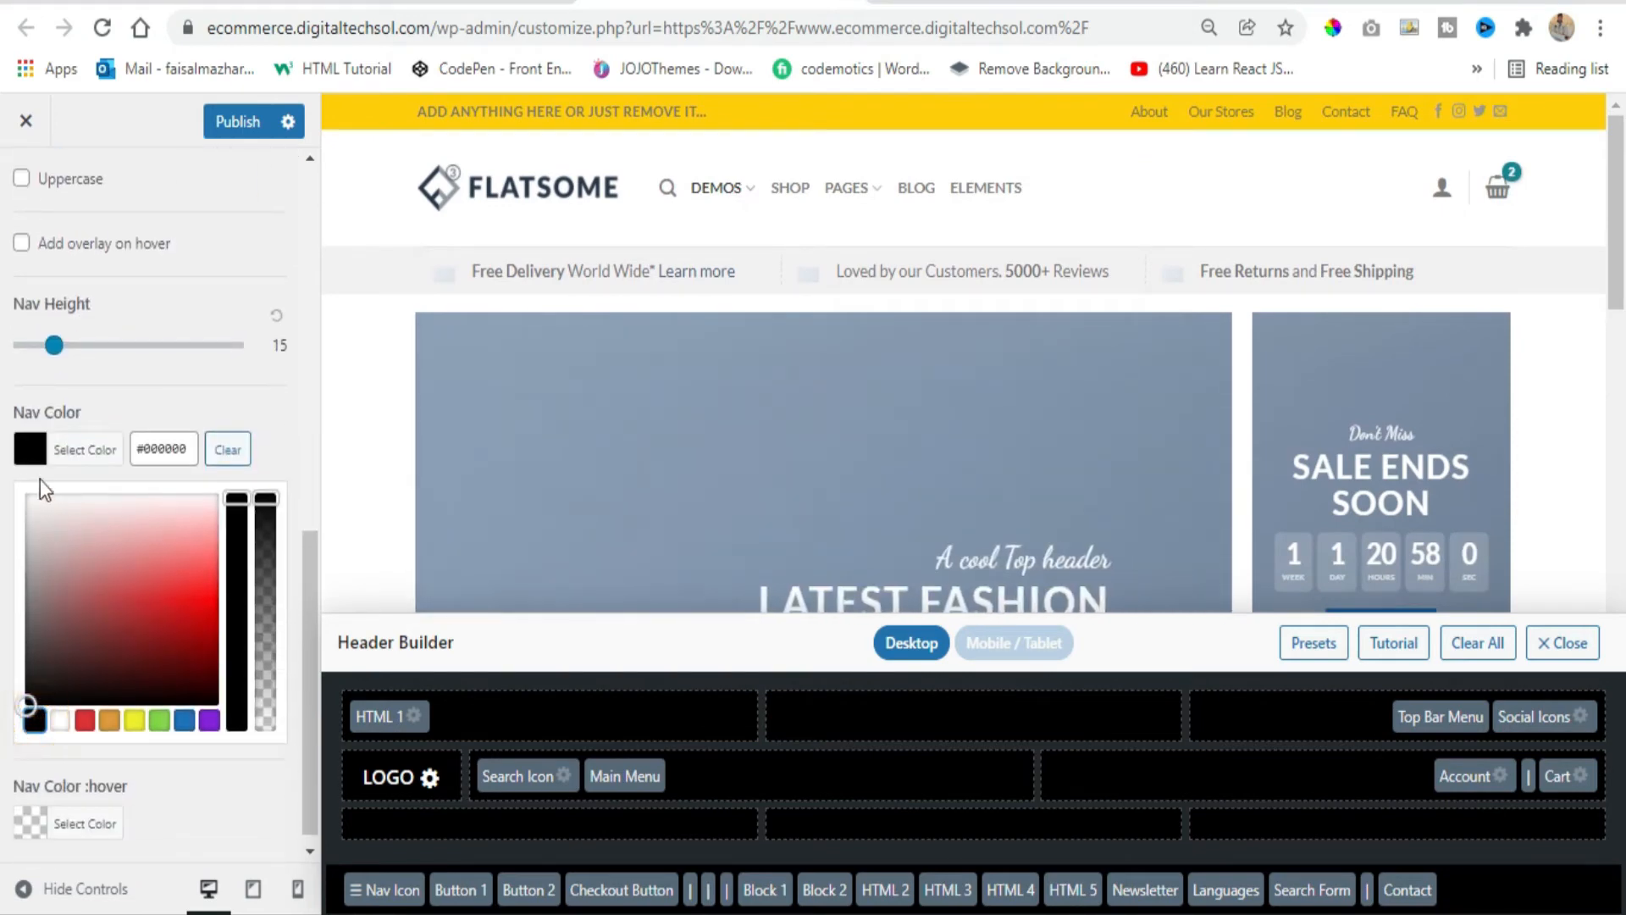
pyautogui.moveTo(105, 573)
pyautogui.mouseDown()
pyautogui.moveTo(181, 624)
pyautogui.moveTo(199, 573)
pyautogui.mouseUp()
pyautogui.click(32, 449)
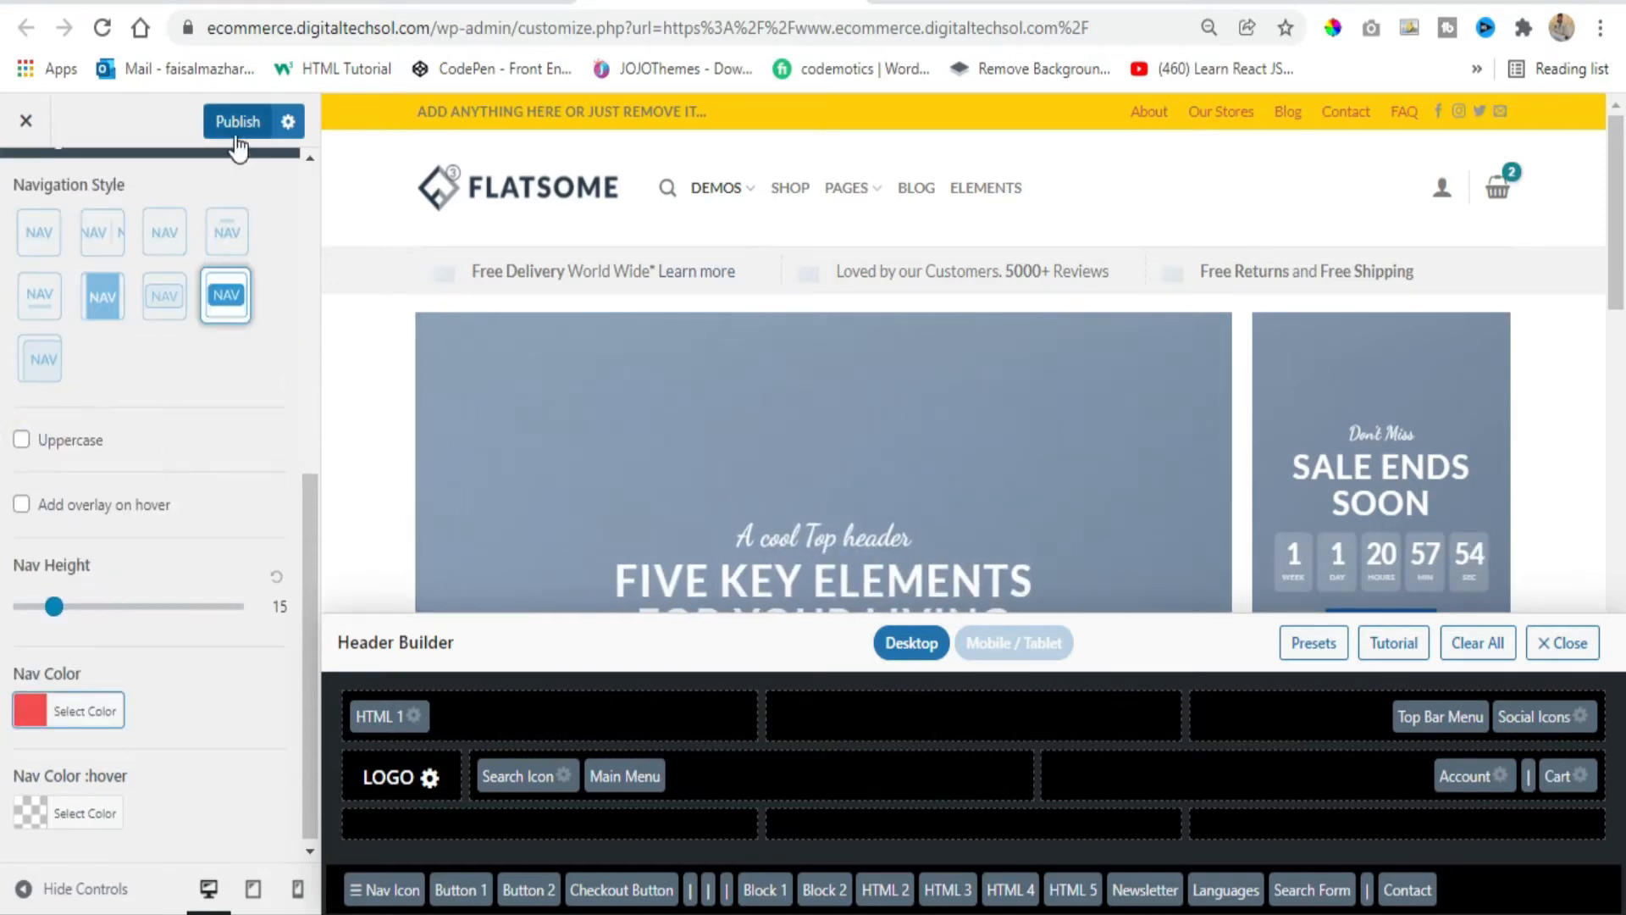
pyautogui.scroll(7, 165, 462)
pyautogui.click(25, 187)
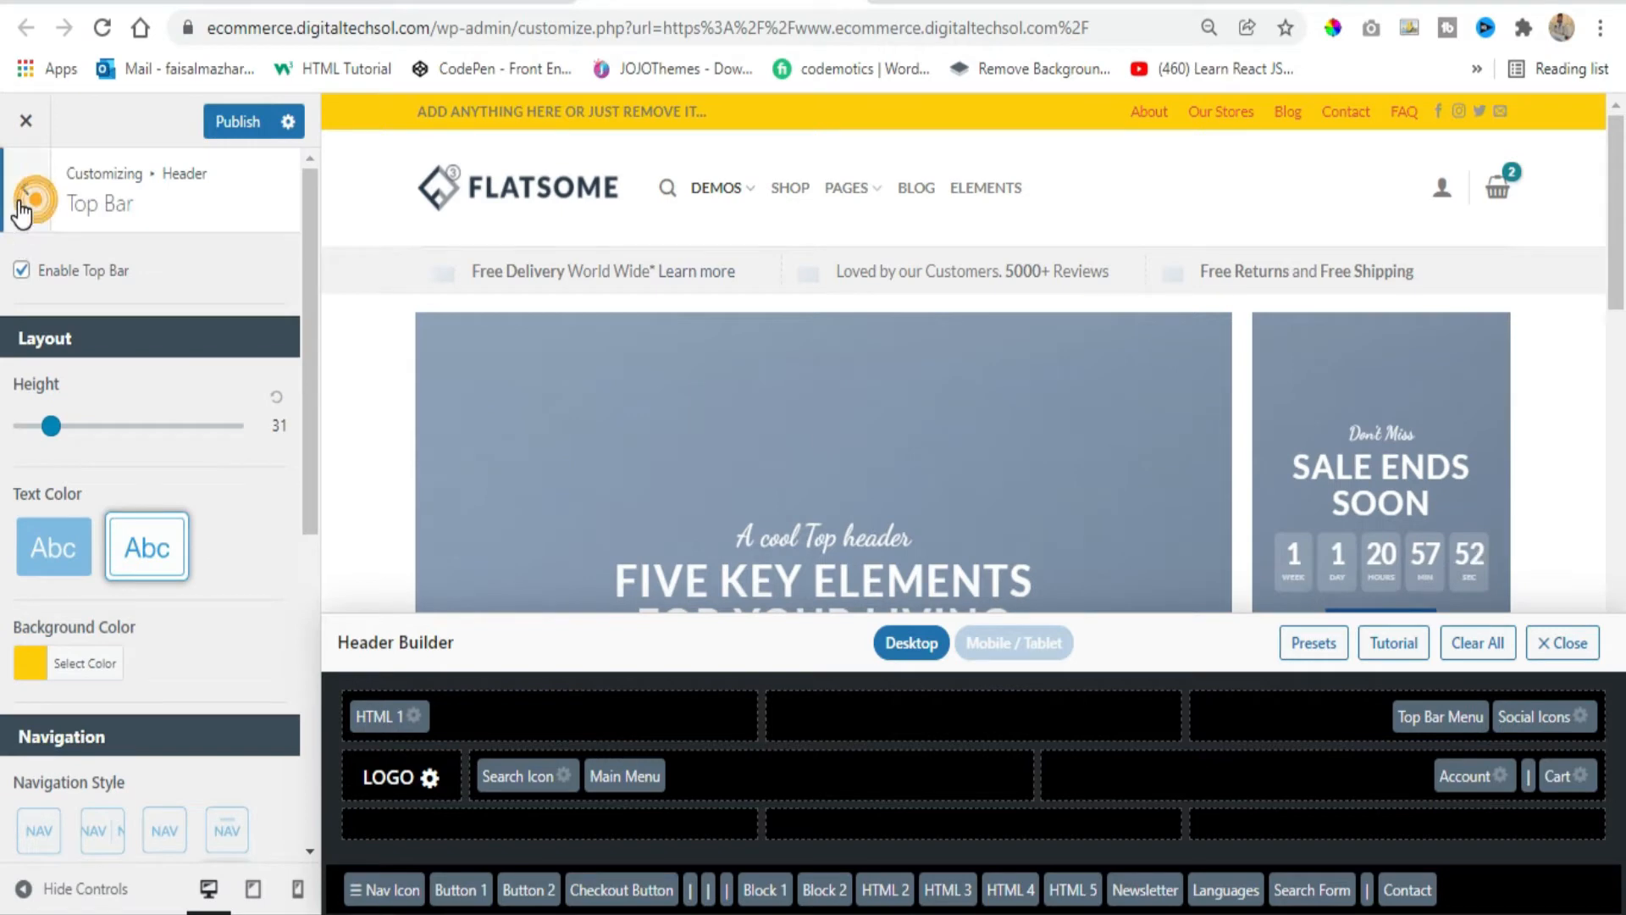
# Open Header Main, compare the full and contained header widths, keep the contained one, and set the height to 152 with dark text
pyautogui.click(230, 433)
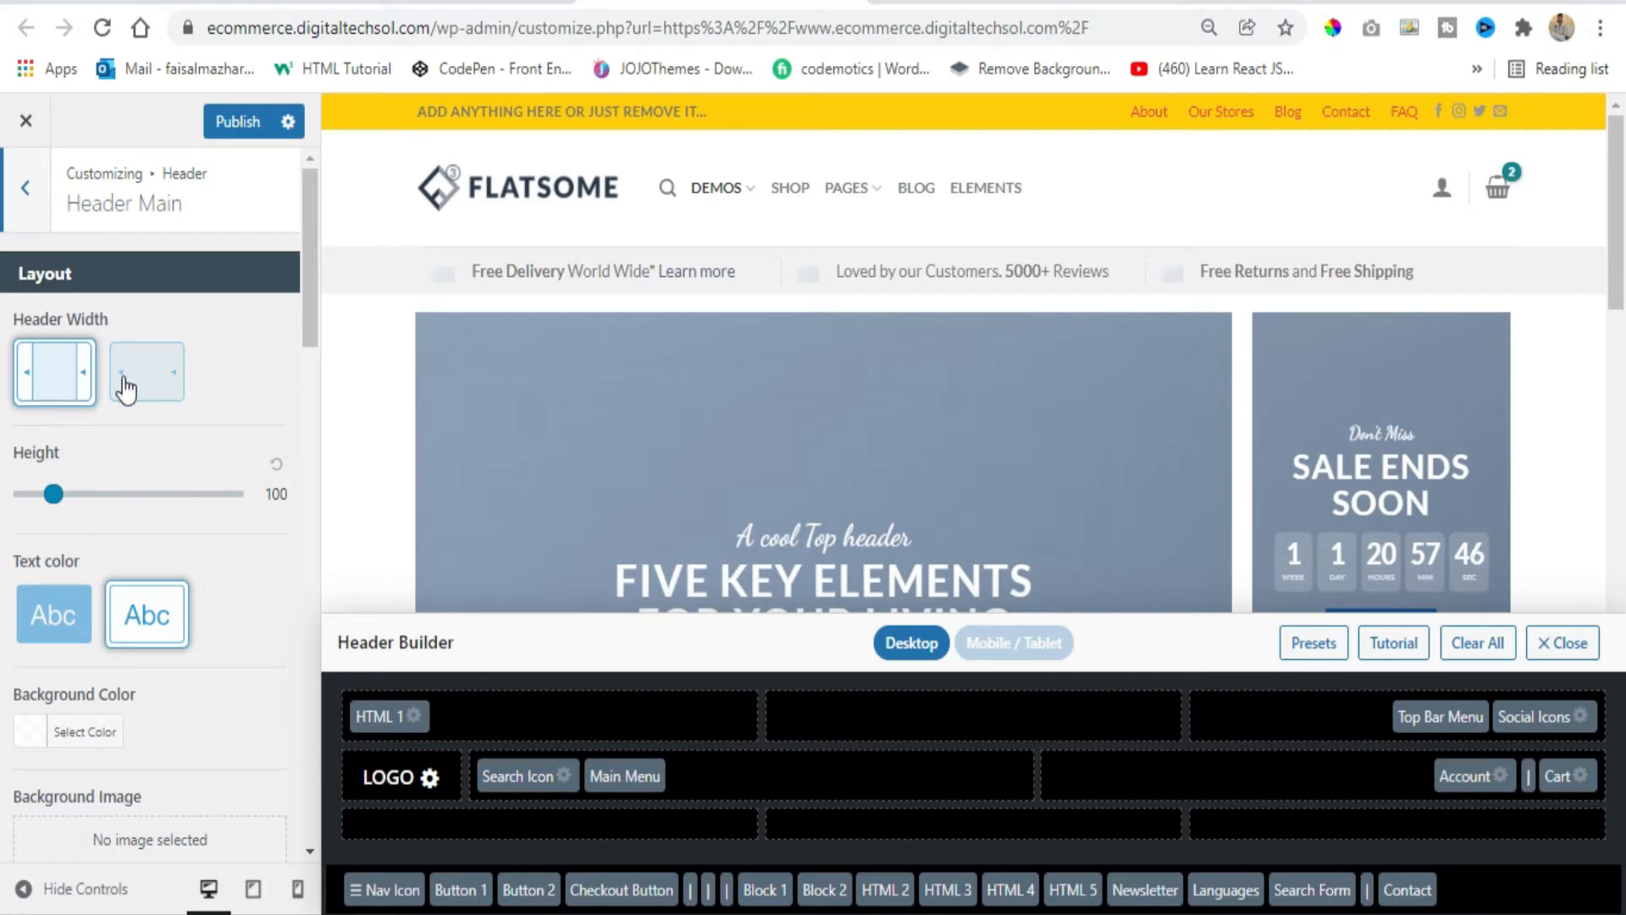
pyautogui.click(140, 392)
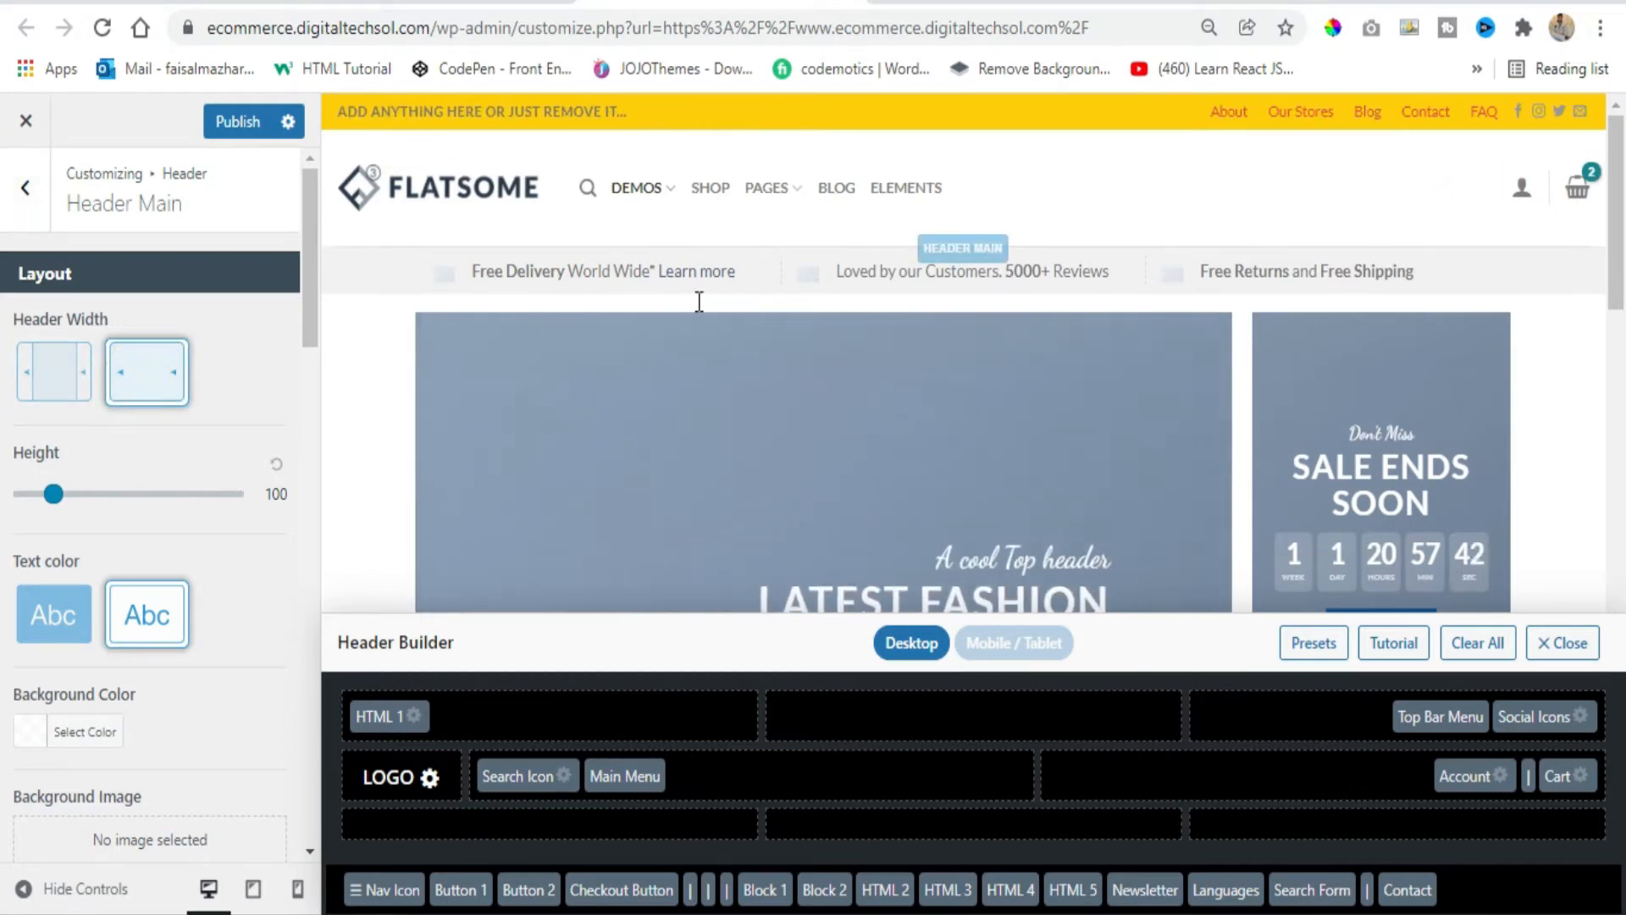
pyautogui.click(53, 381)
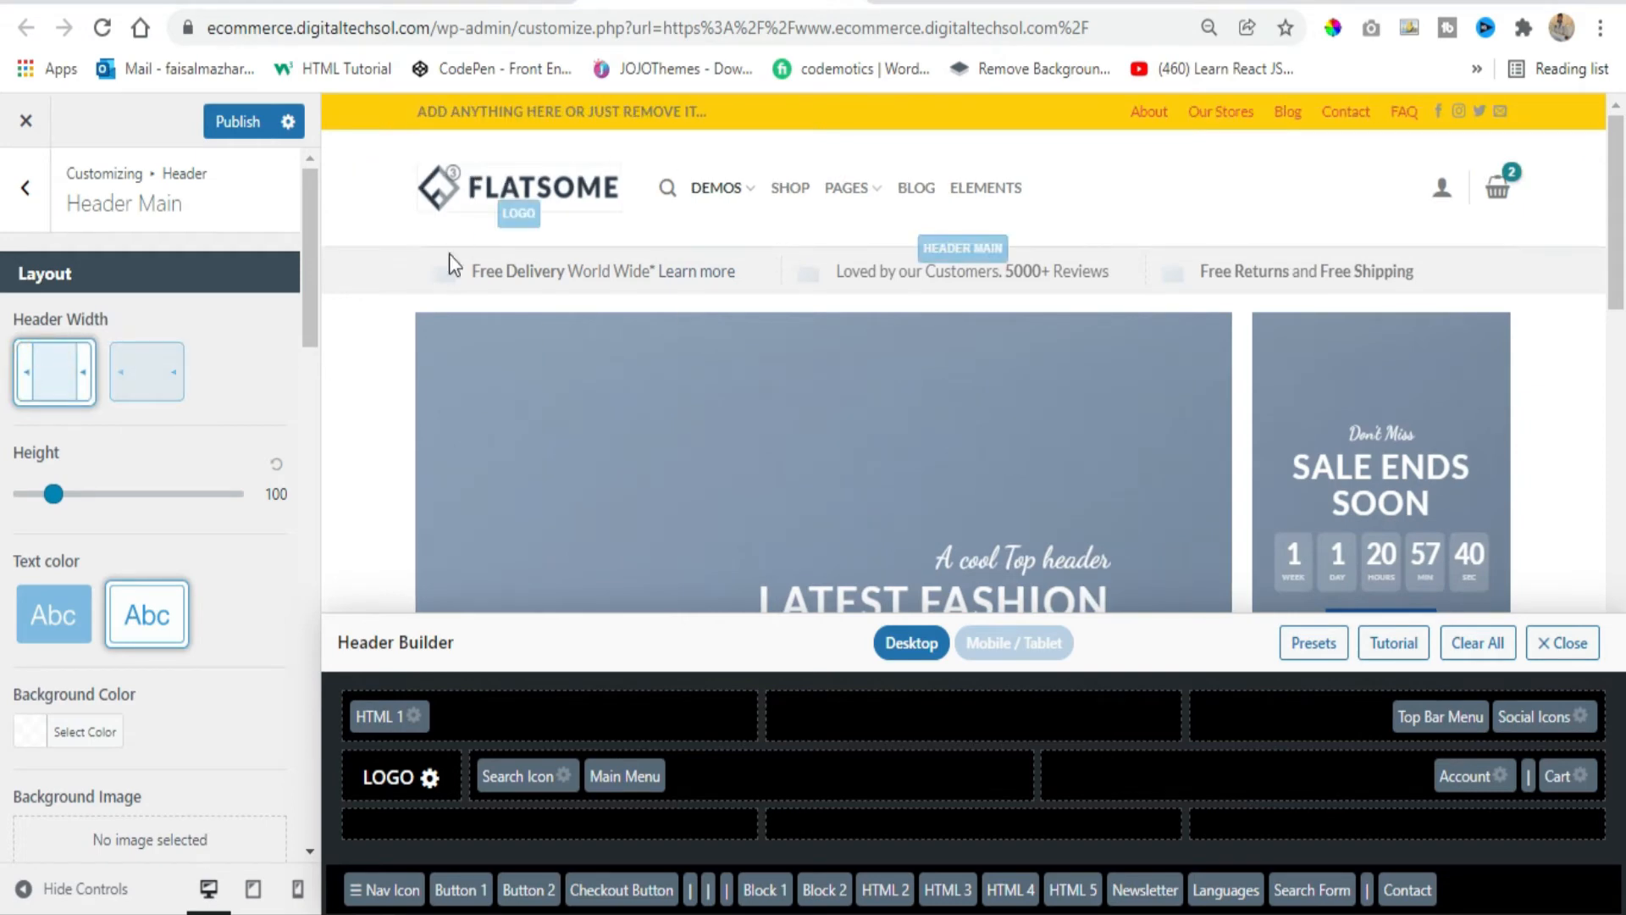
pyautogui.moveTo(55, 498)
pyautogui.mouseDown()
pyautogui.moveTo(33, 497)
pyautogui.moveTo(77, 495)
pyautogui.mouseUp()
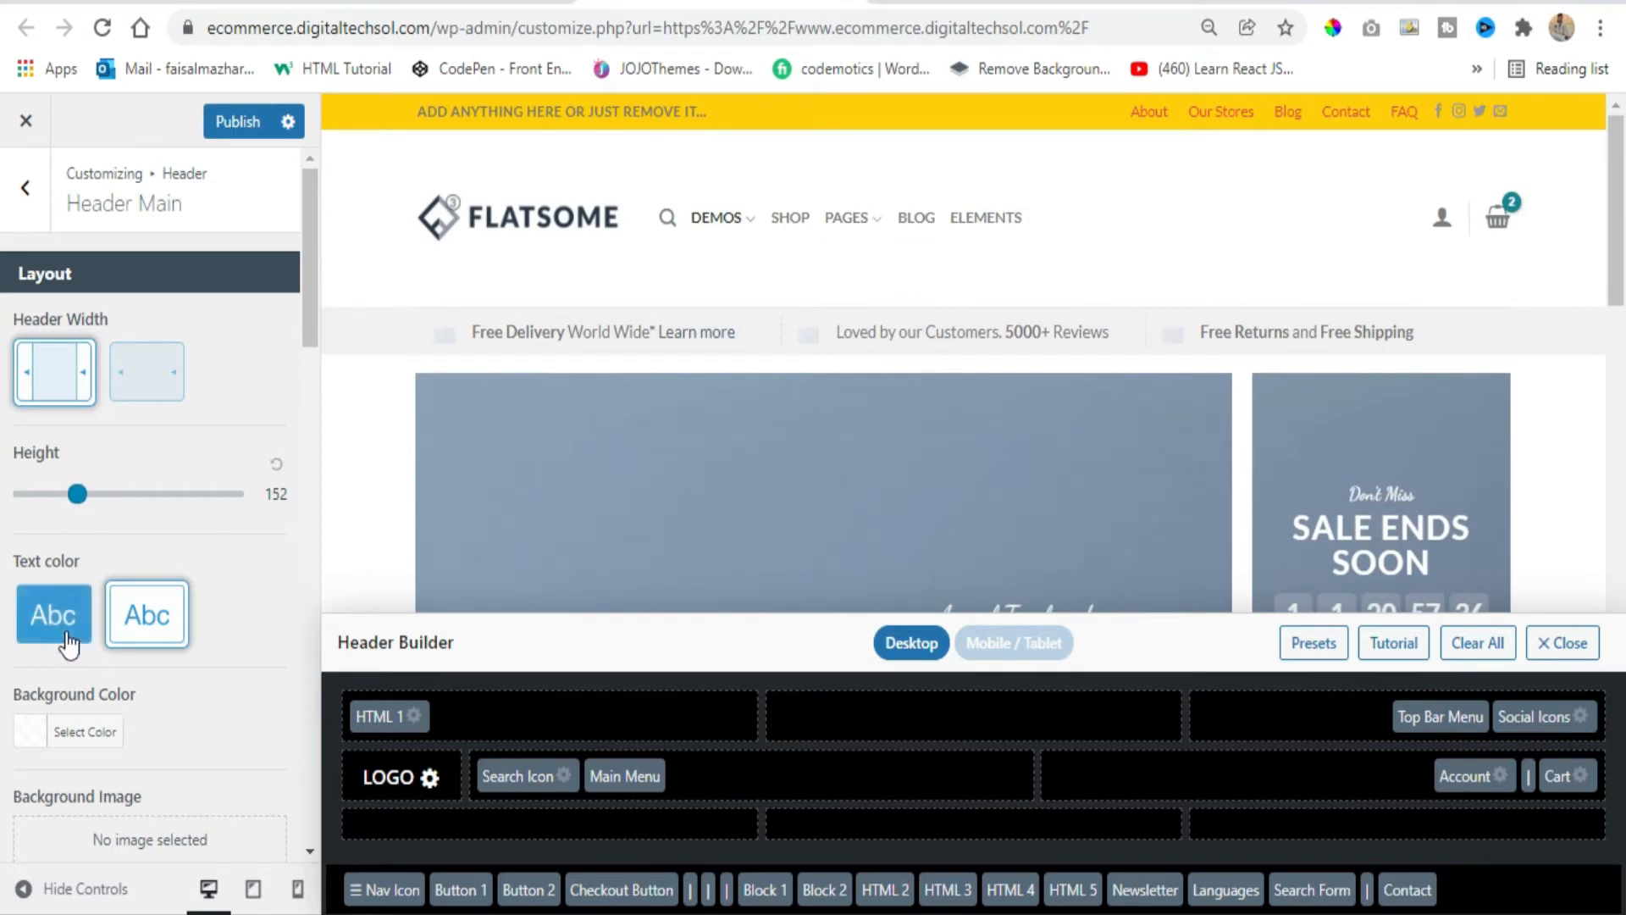
pyautogui.click(157, 629)
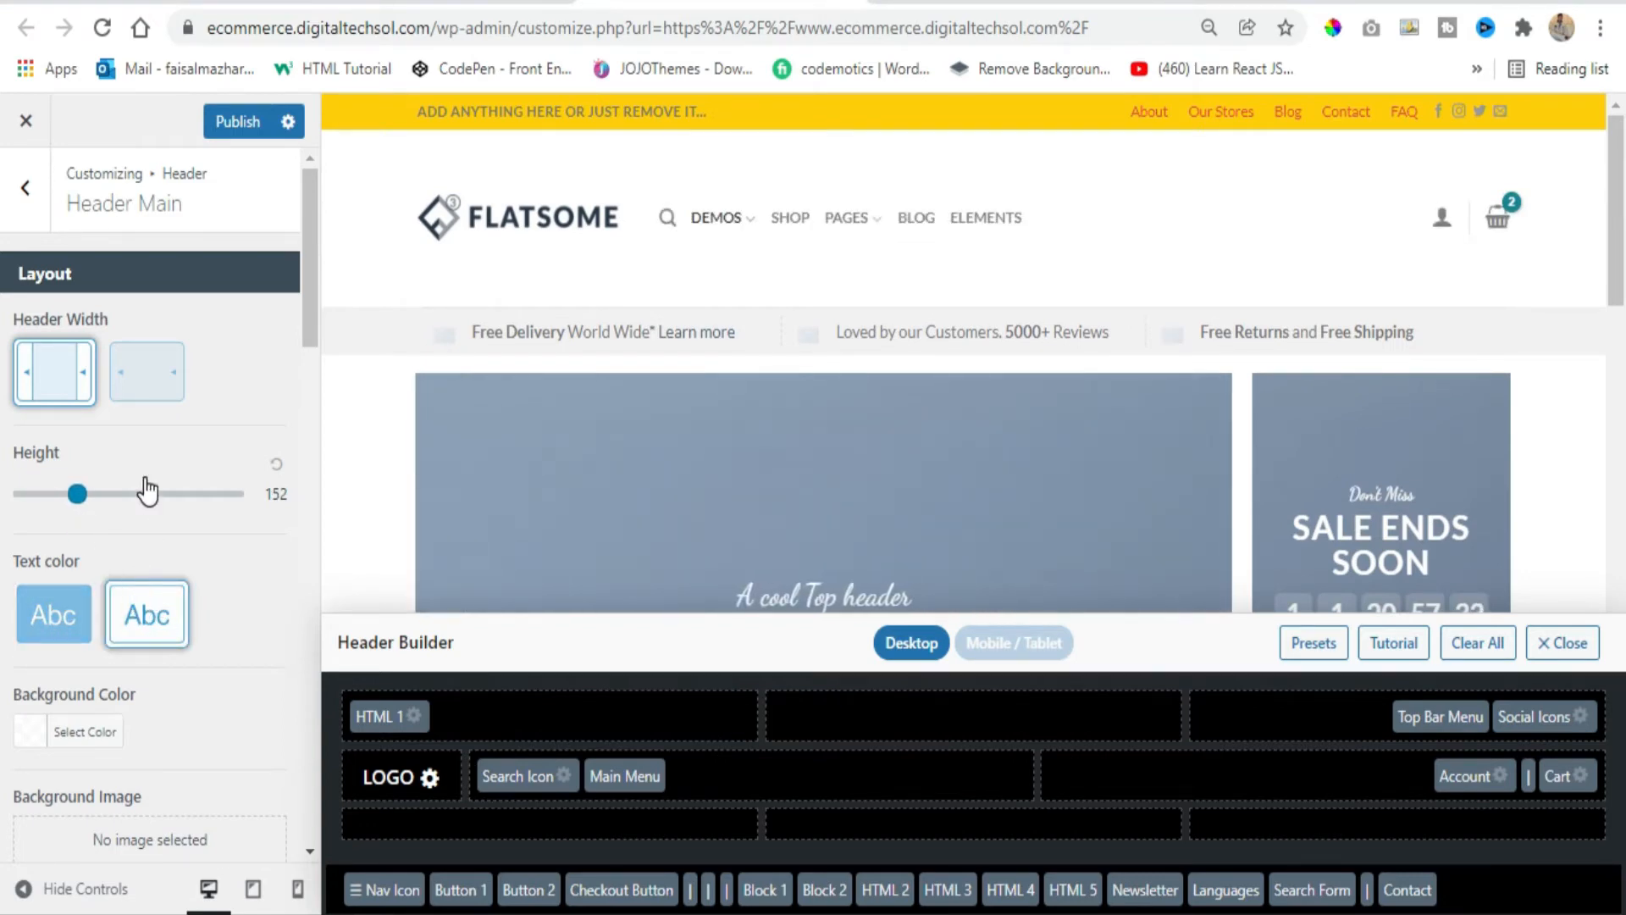
# Examine the background color, background image, shadow and divider options of the main header
pyautogui.scroll(-2, 147, 489)
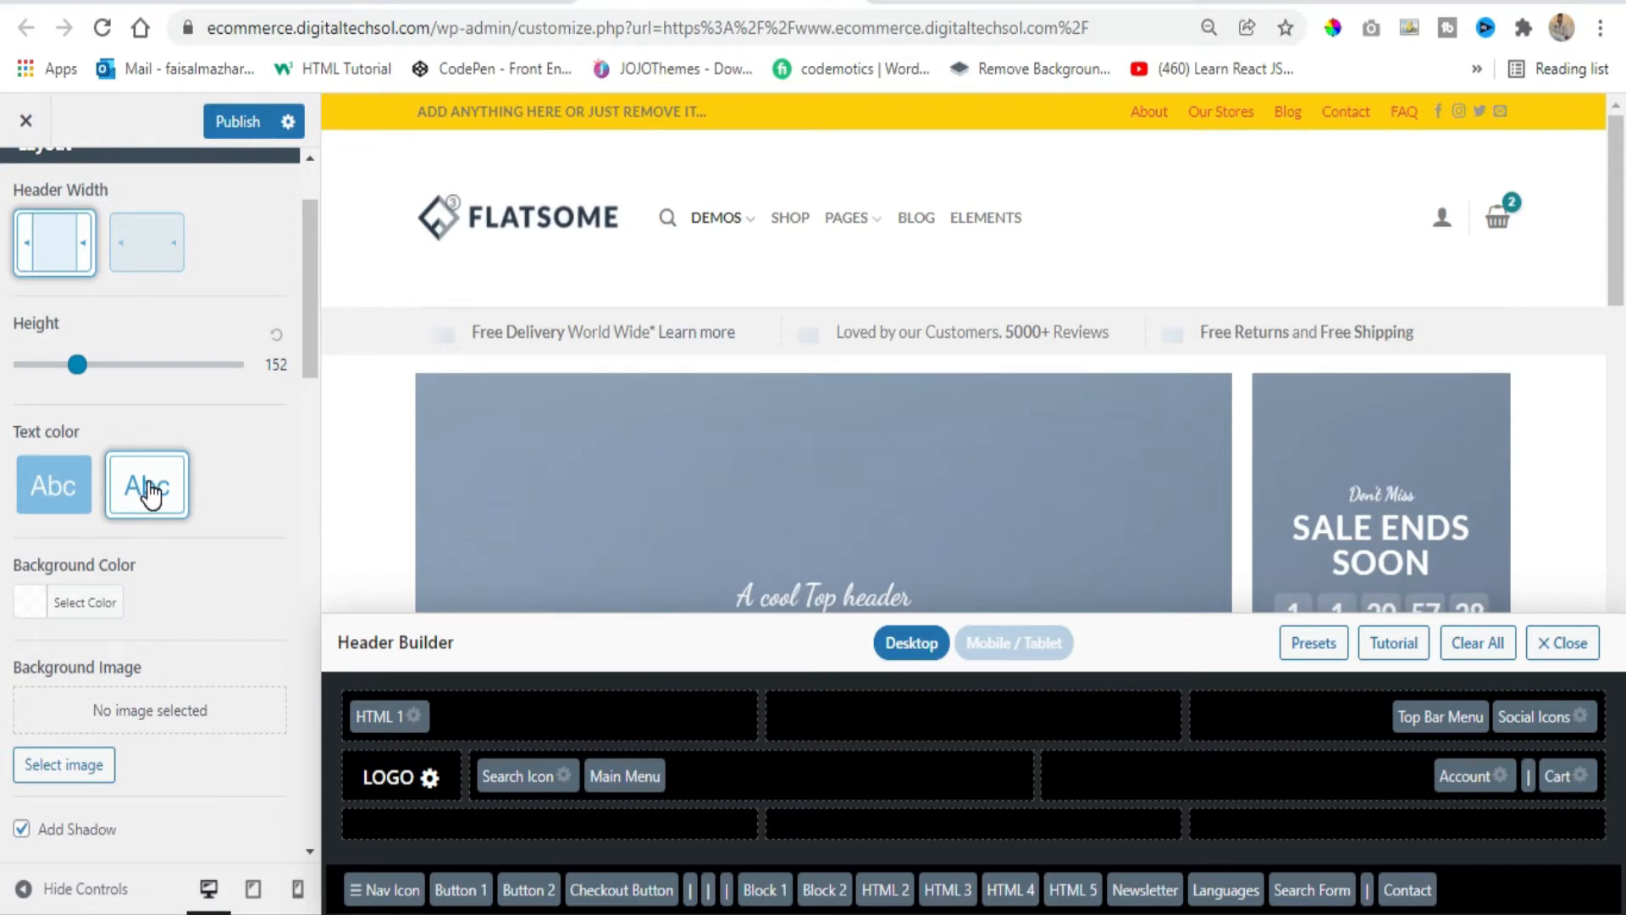
pyautogui.scroll(-2, 157, 496)
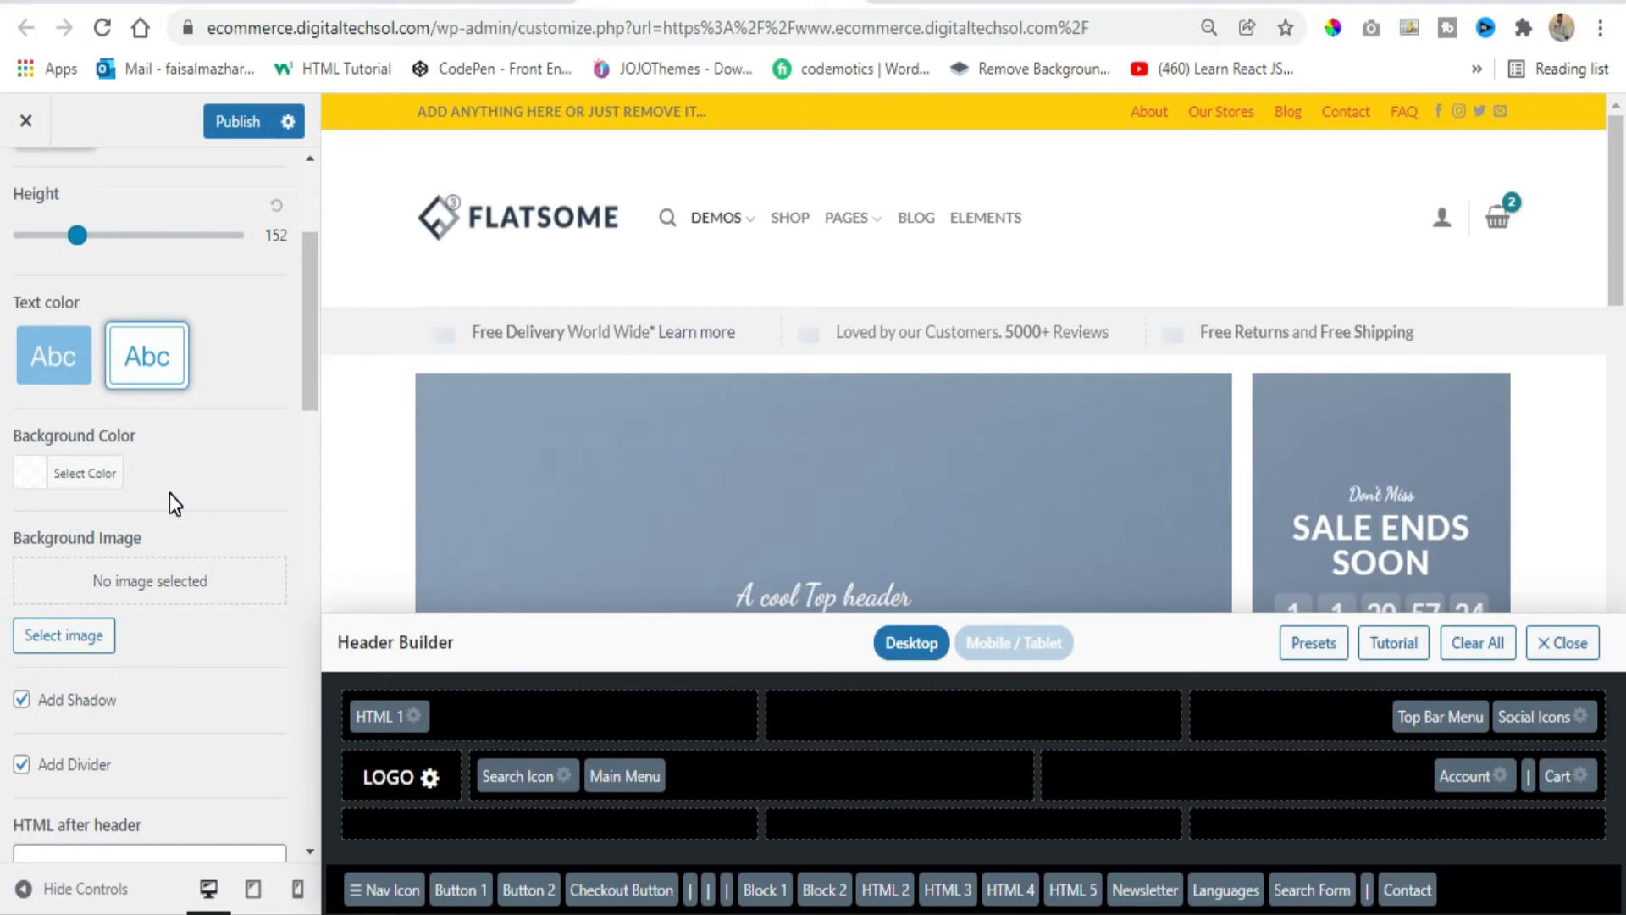
pyautogui.scroll(-2, 187, 482)
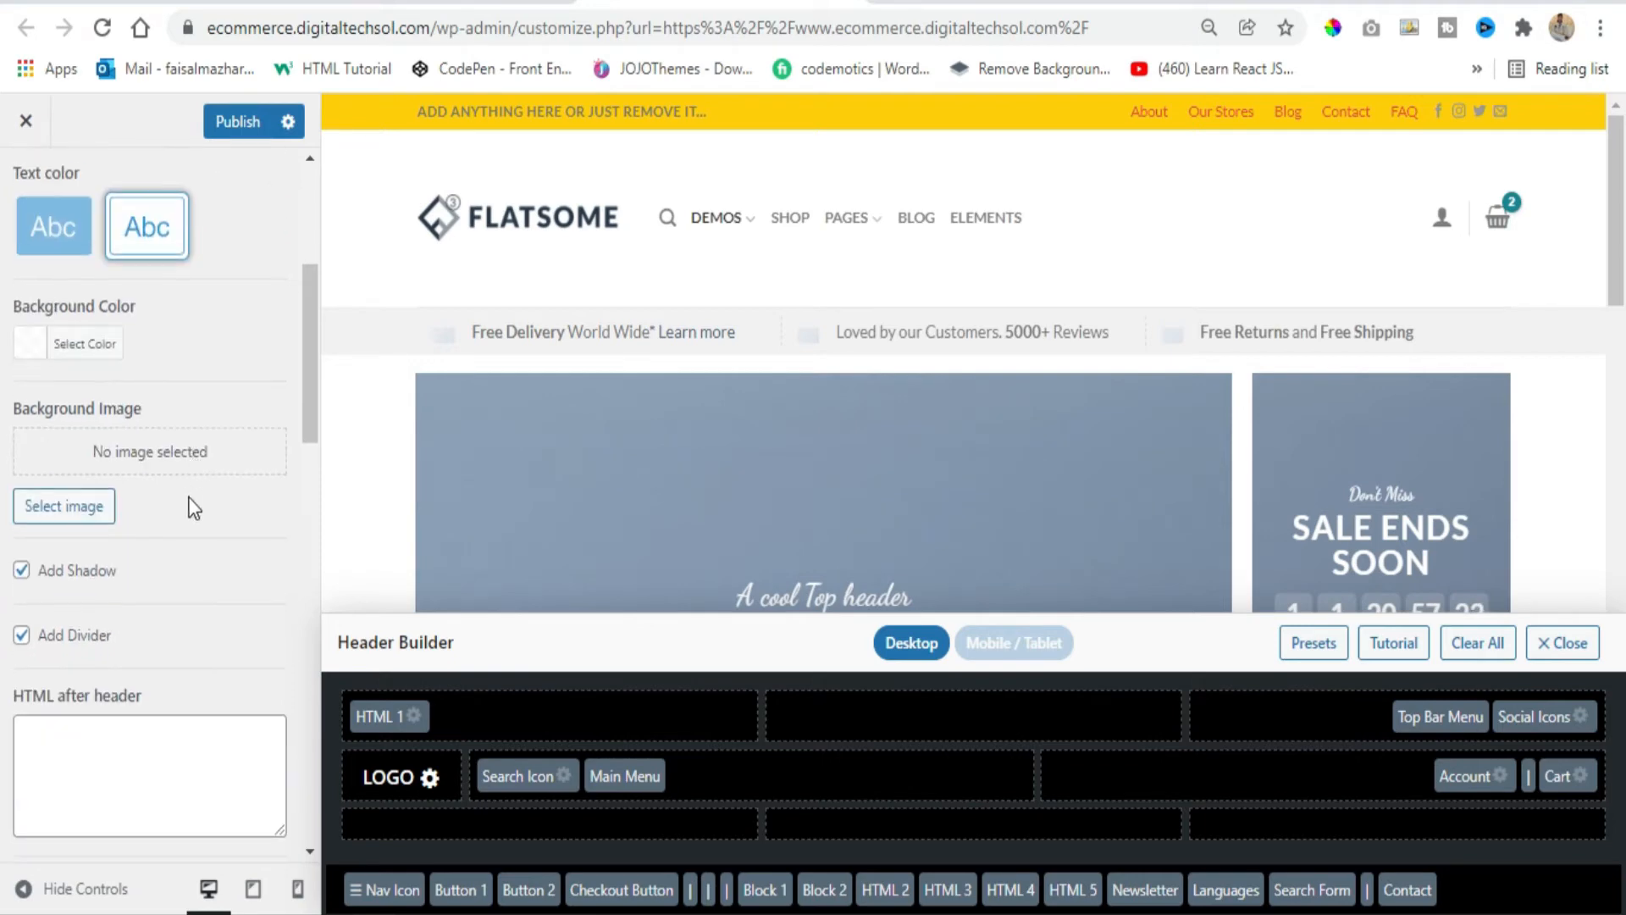
pyautogui.scroll(3, 196, 518)
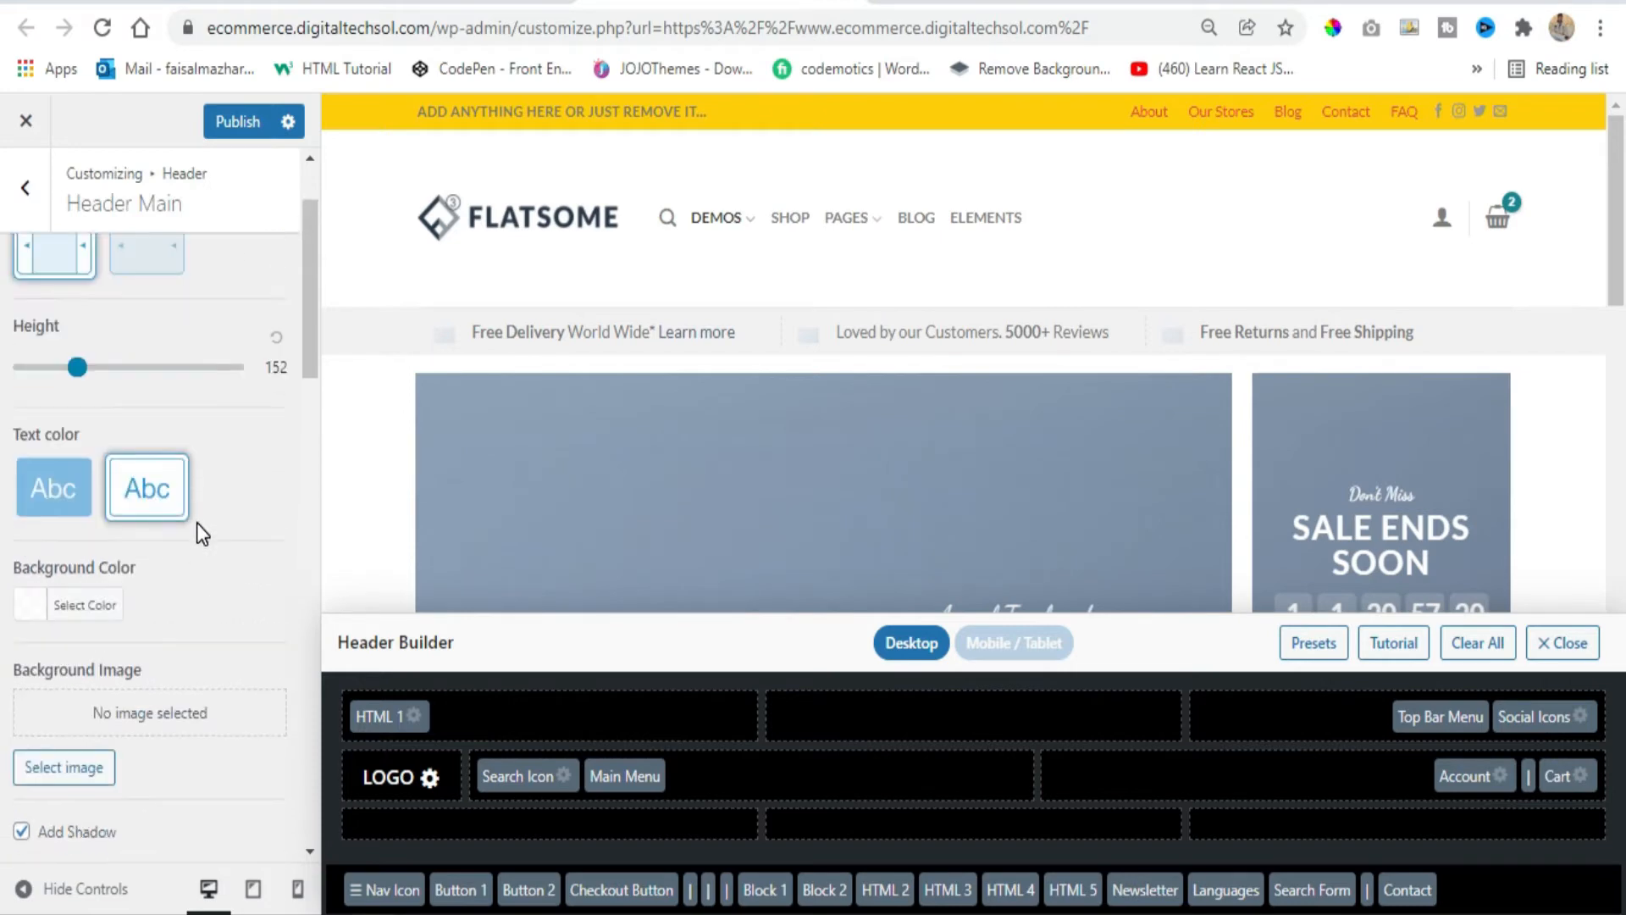
pyautogui.scroll(-3, 196, 526)
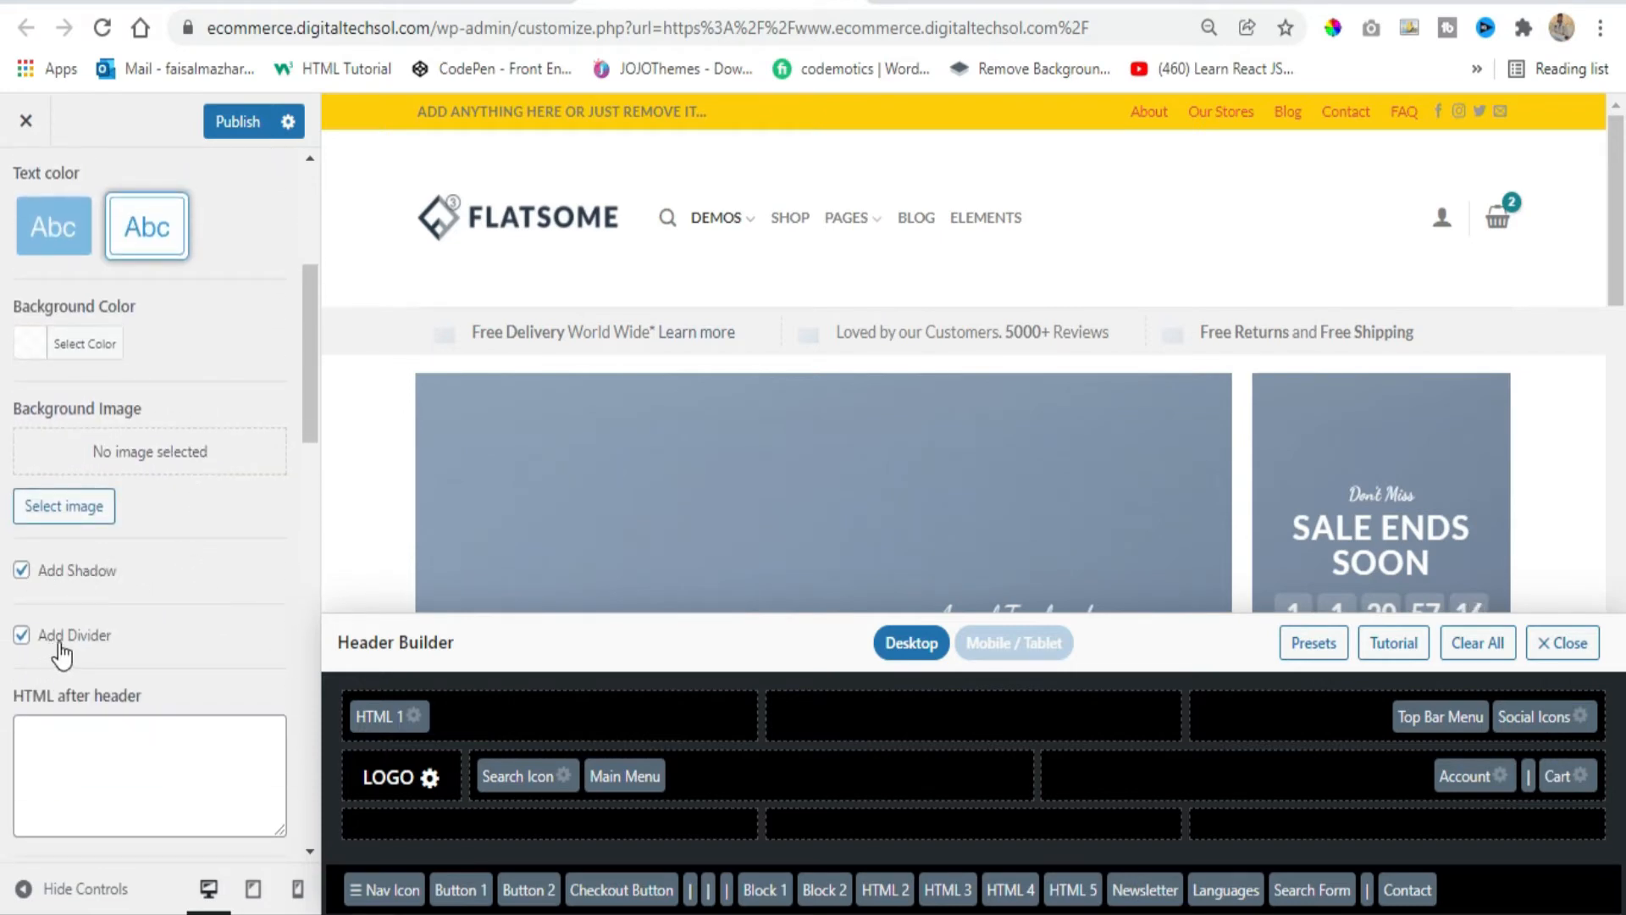
# Try the outlined navigation style for the main header, keep the filled rounded style, and set the Nav Size to M
pyautogui.scroll(-3, 153, 590)
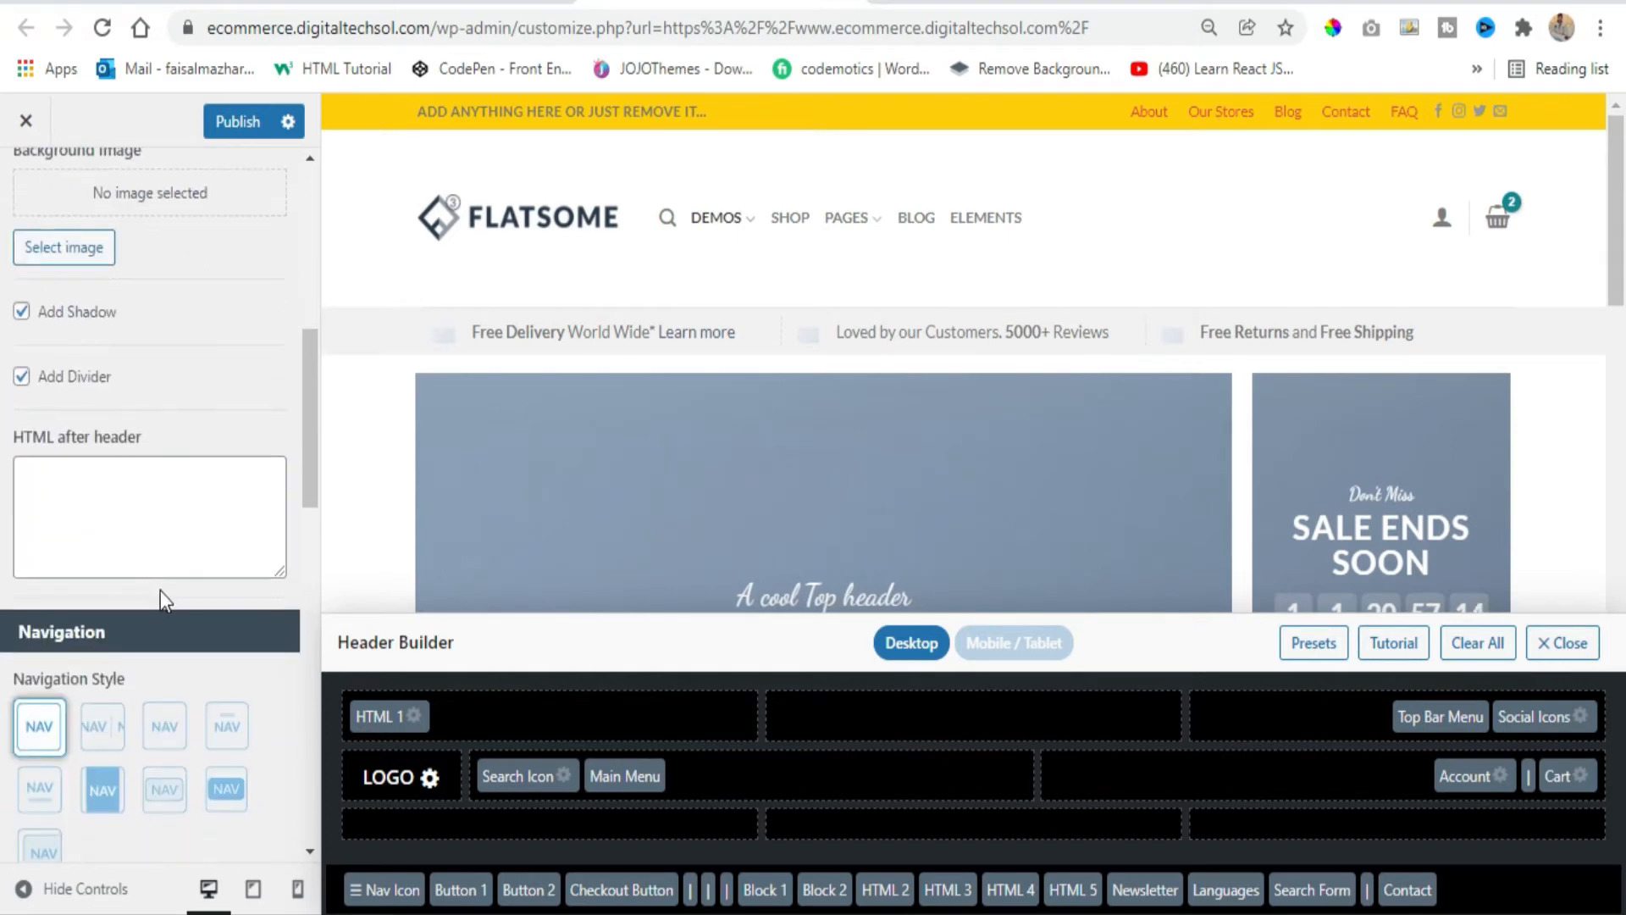
pyautogui.click(158, 545)
pyautogui.scroll(-2, 158, 542)
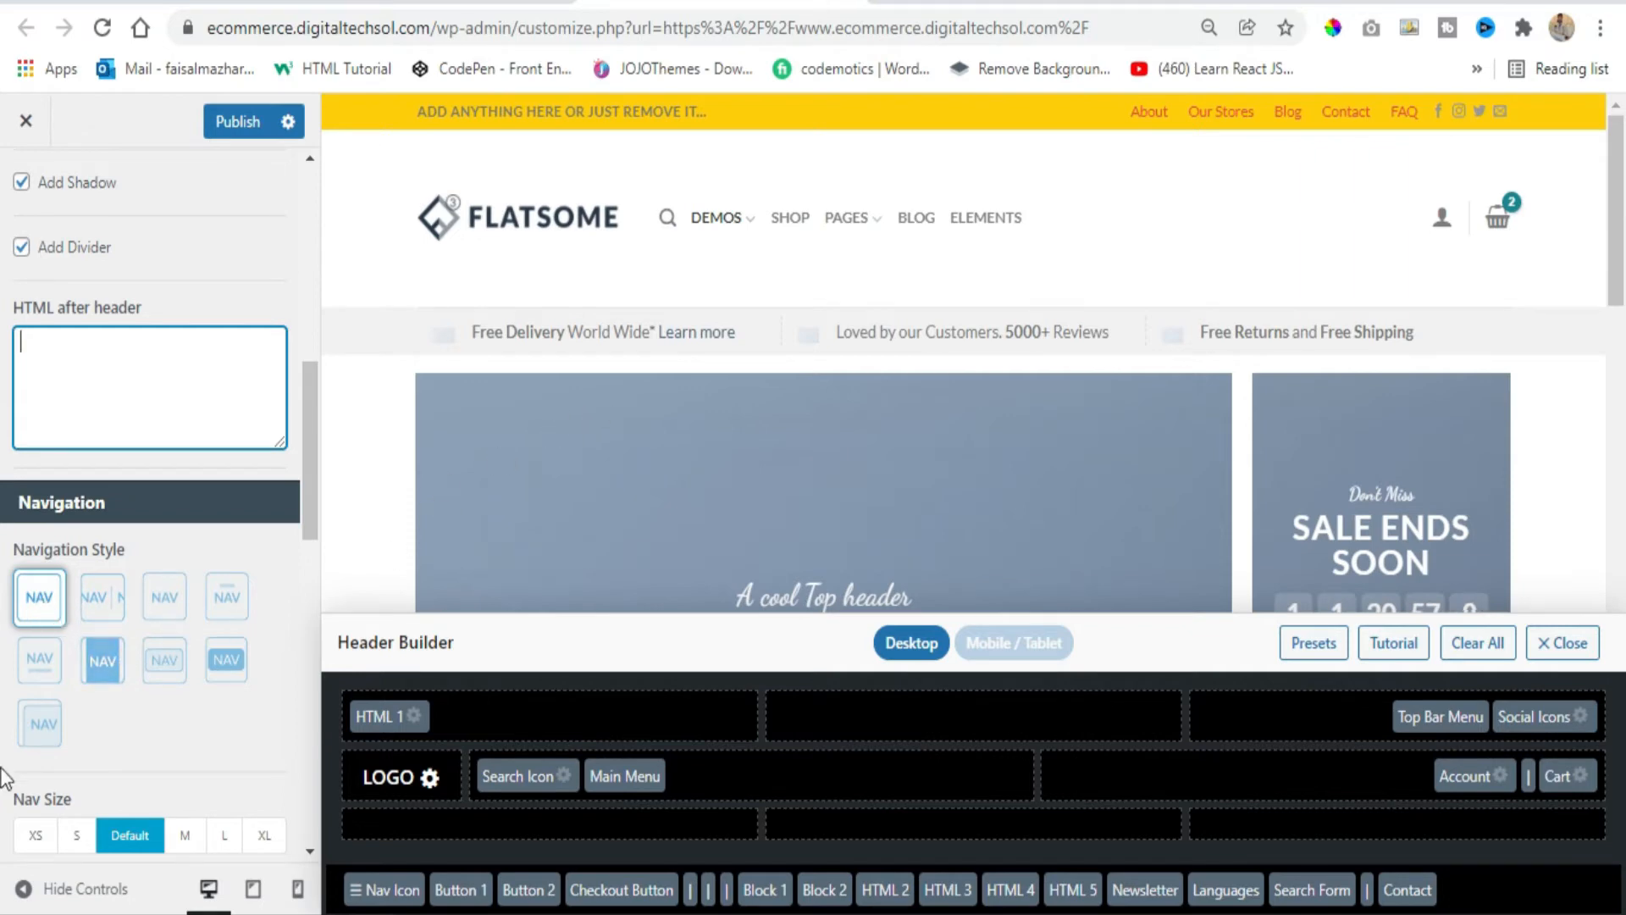
pyautogui.click(165, 660)
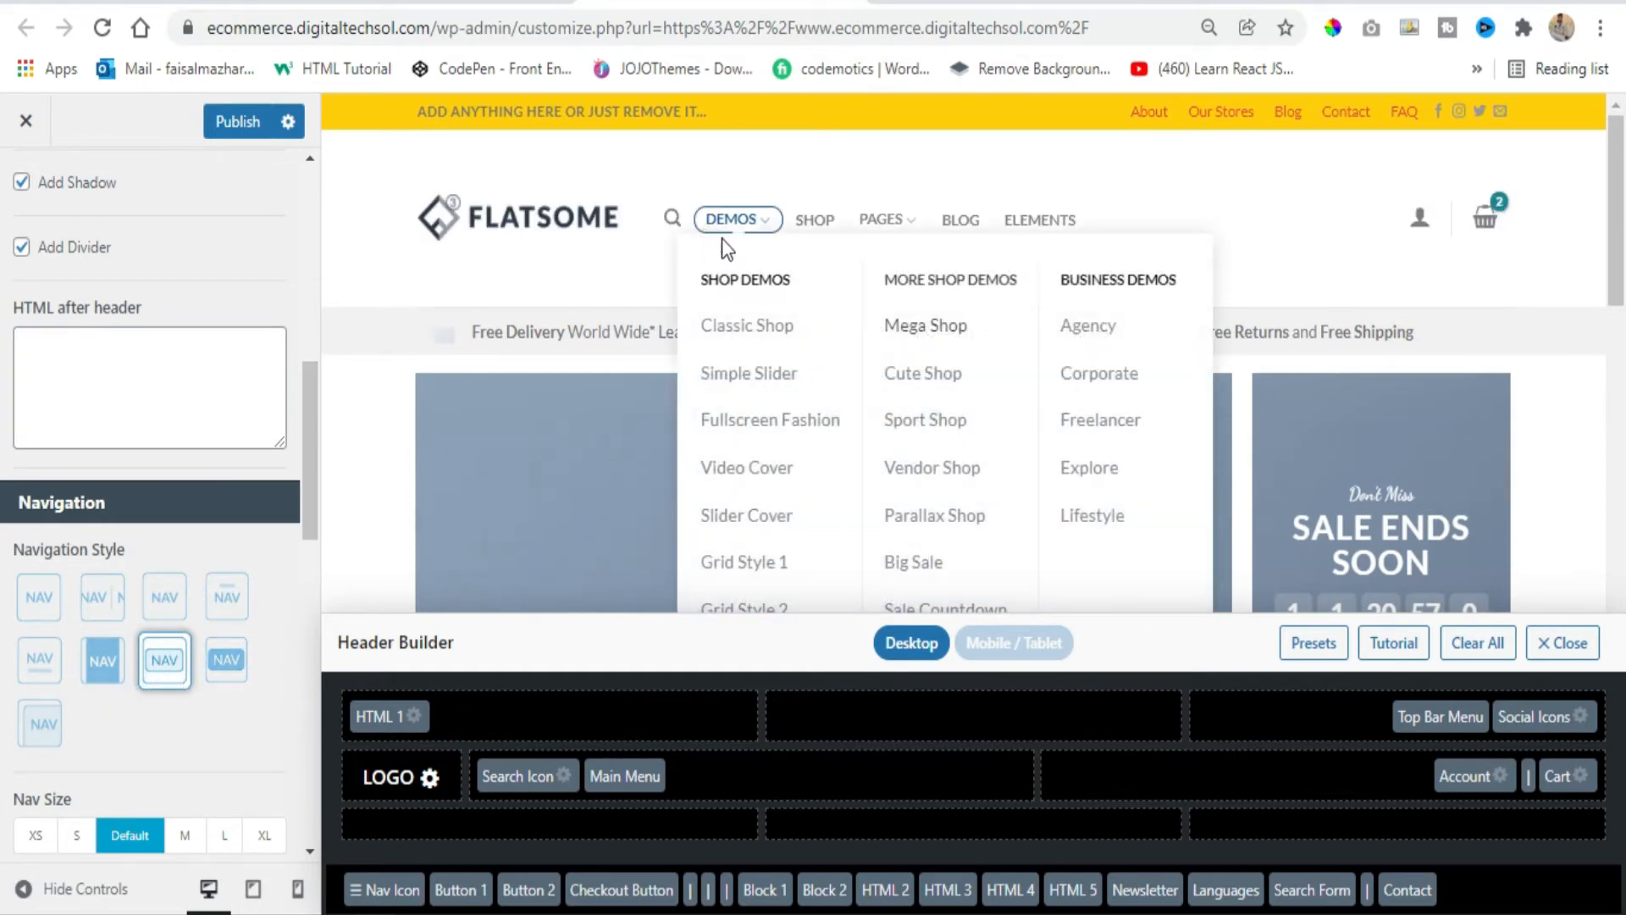
pyautogui.click(227, 660)
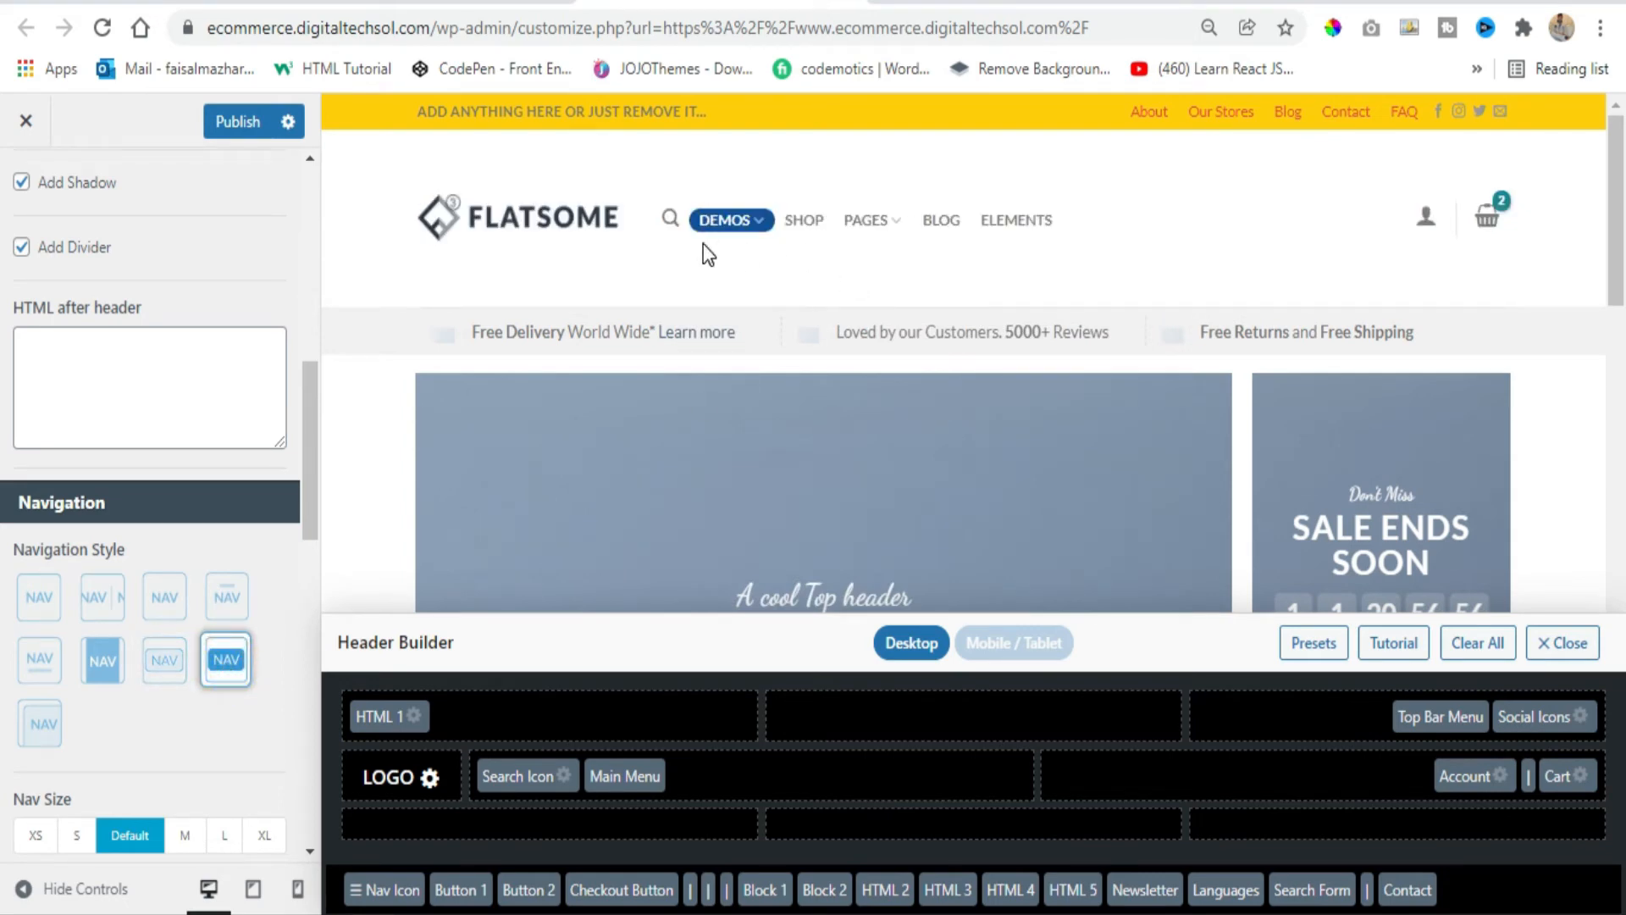
pyautogui.scroll(-5, 224, 495)
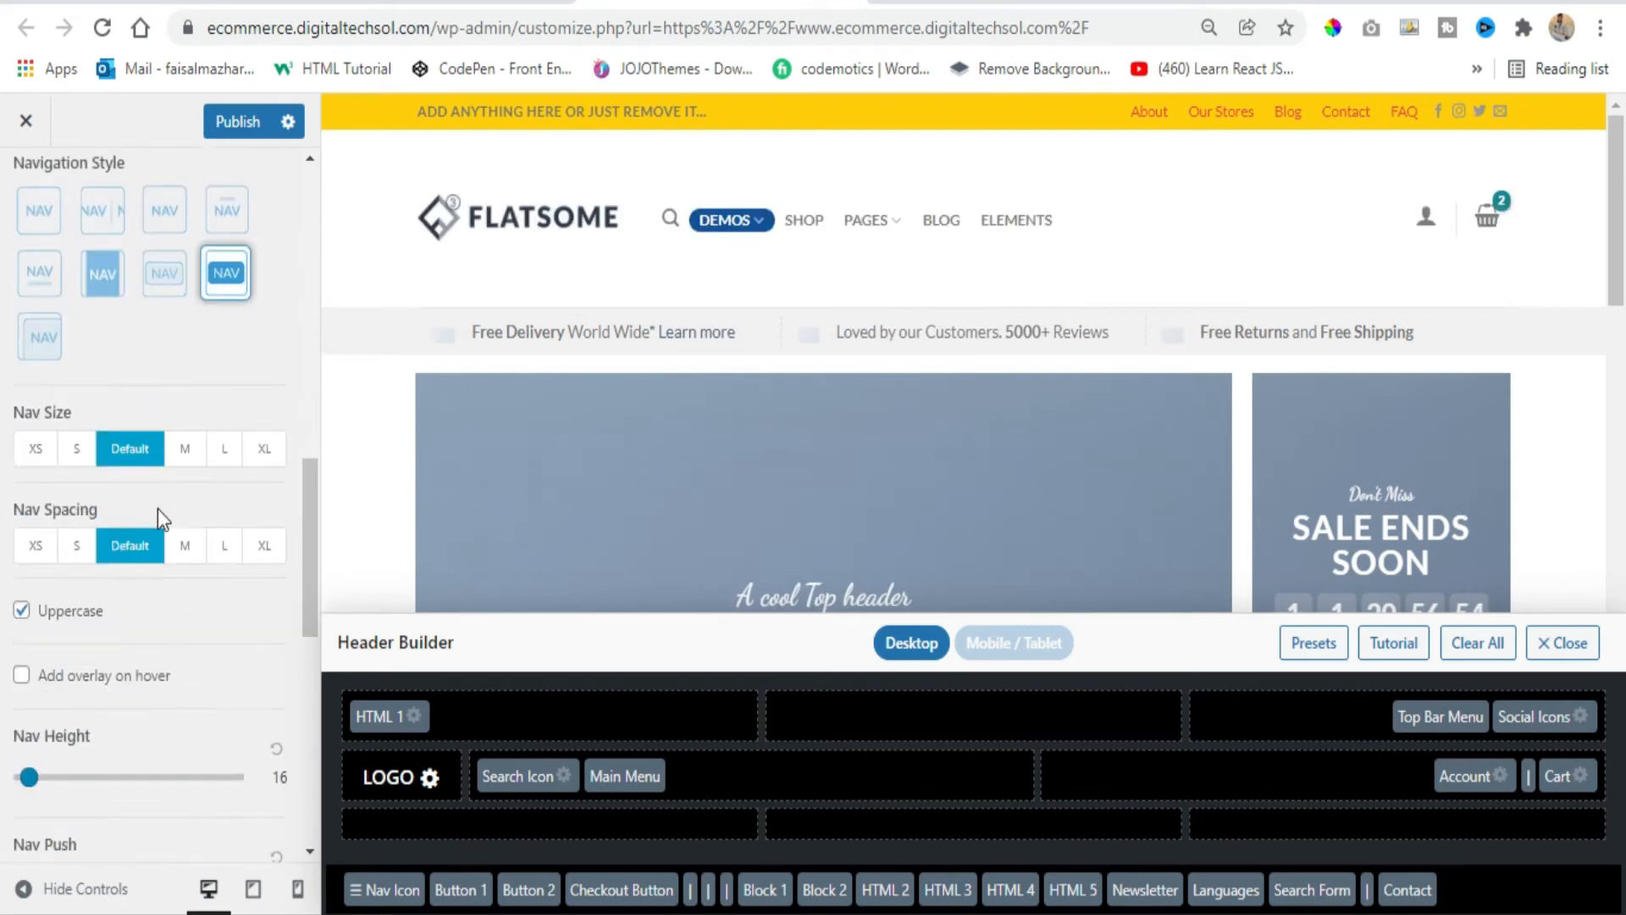
pyautogui.click(187, 451)
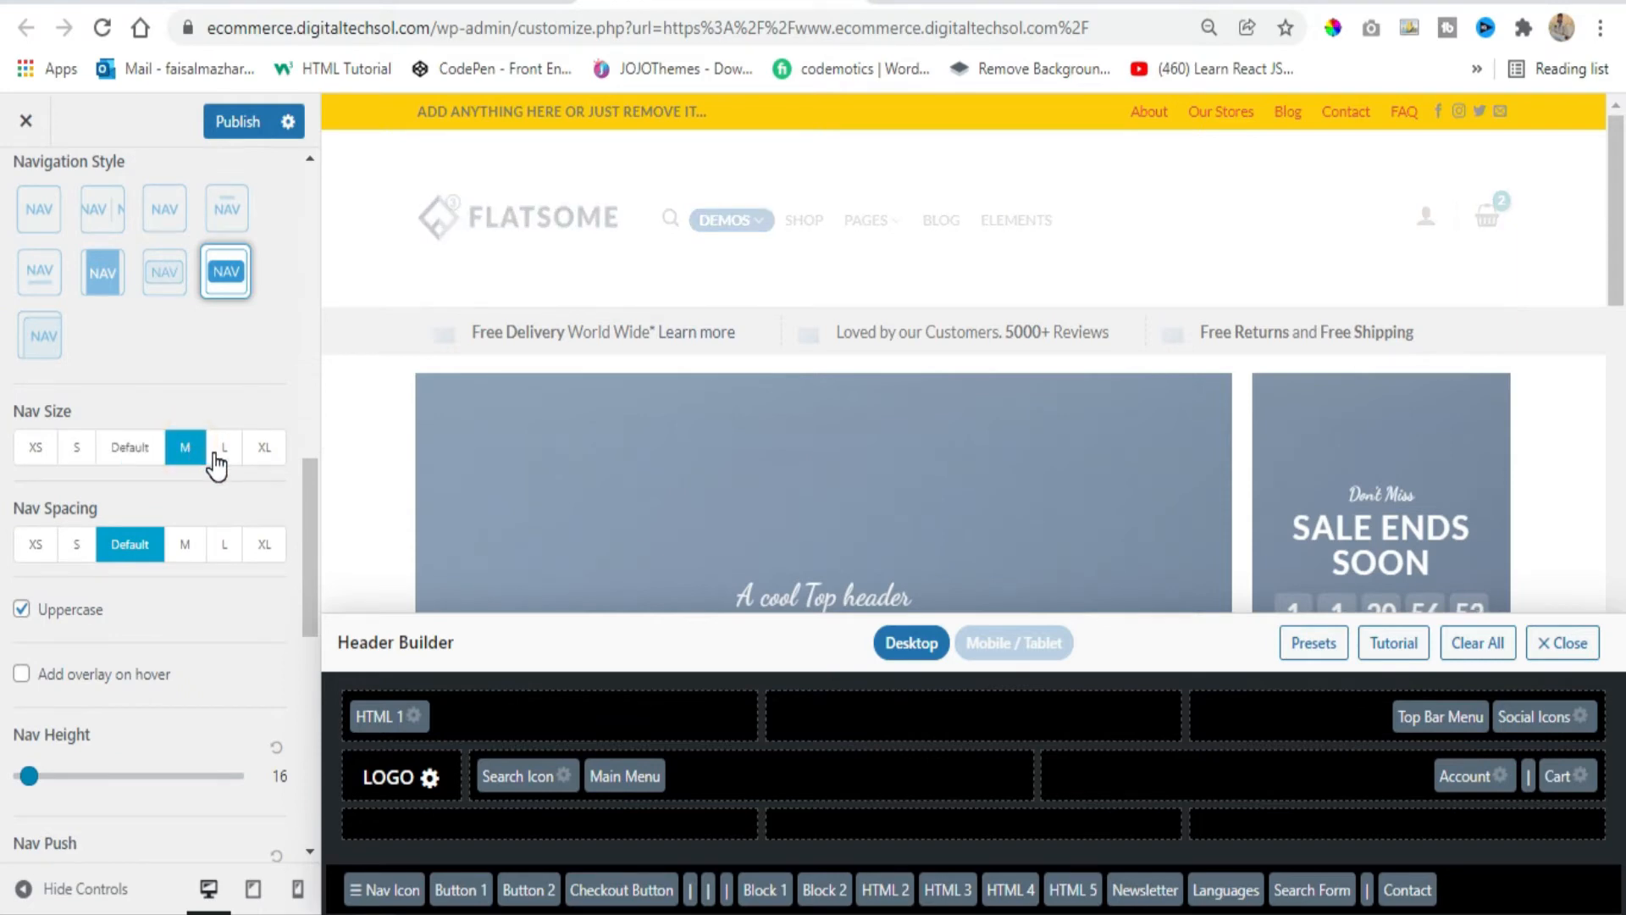
# Review the main header's nav height, nav and icon color, and transparent header options, and return to the Header sections
pyautogui.scroll(-9, 146, 479)
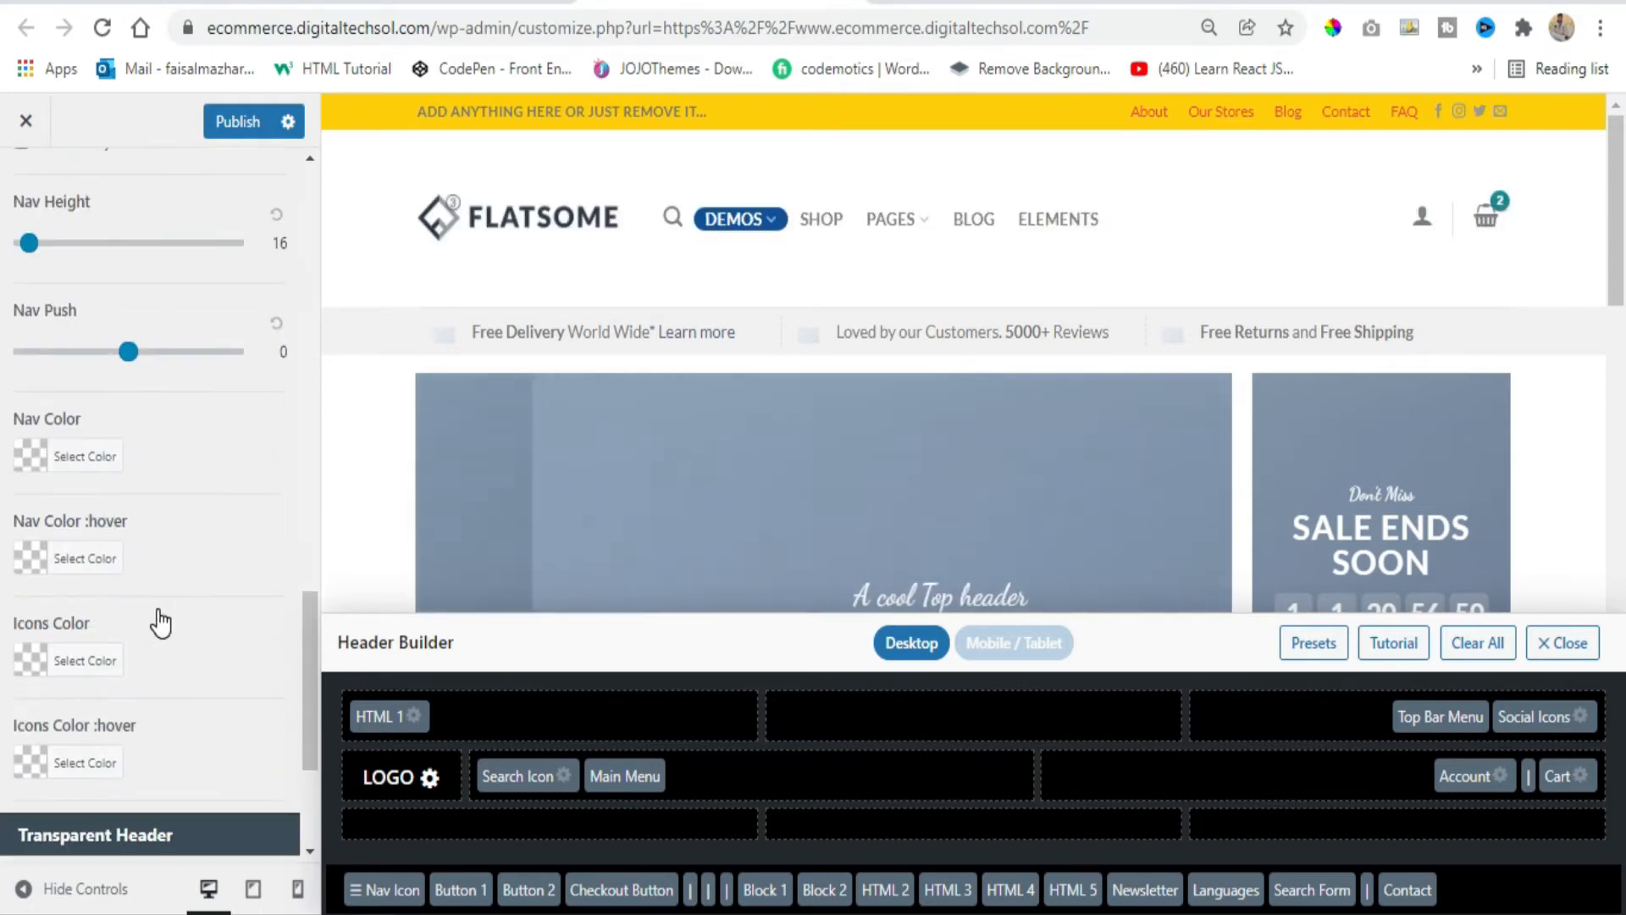
pyautogui.scroll(2, 49, 254)
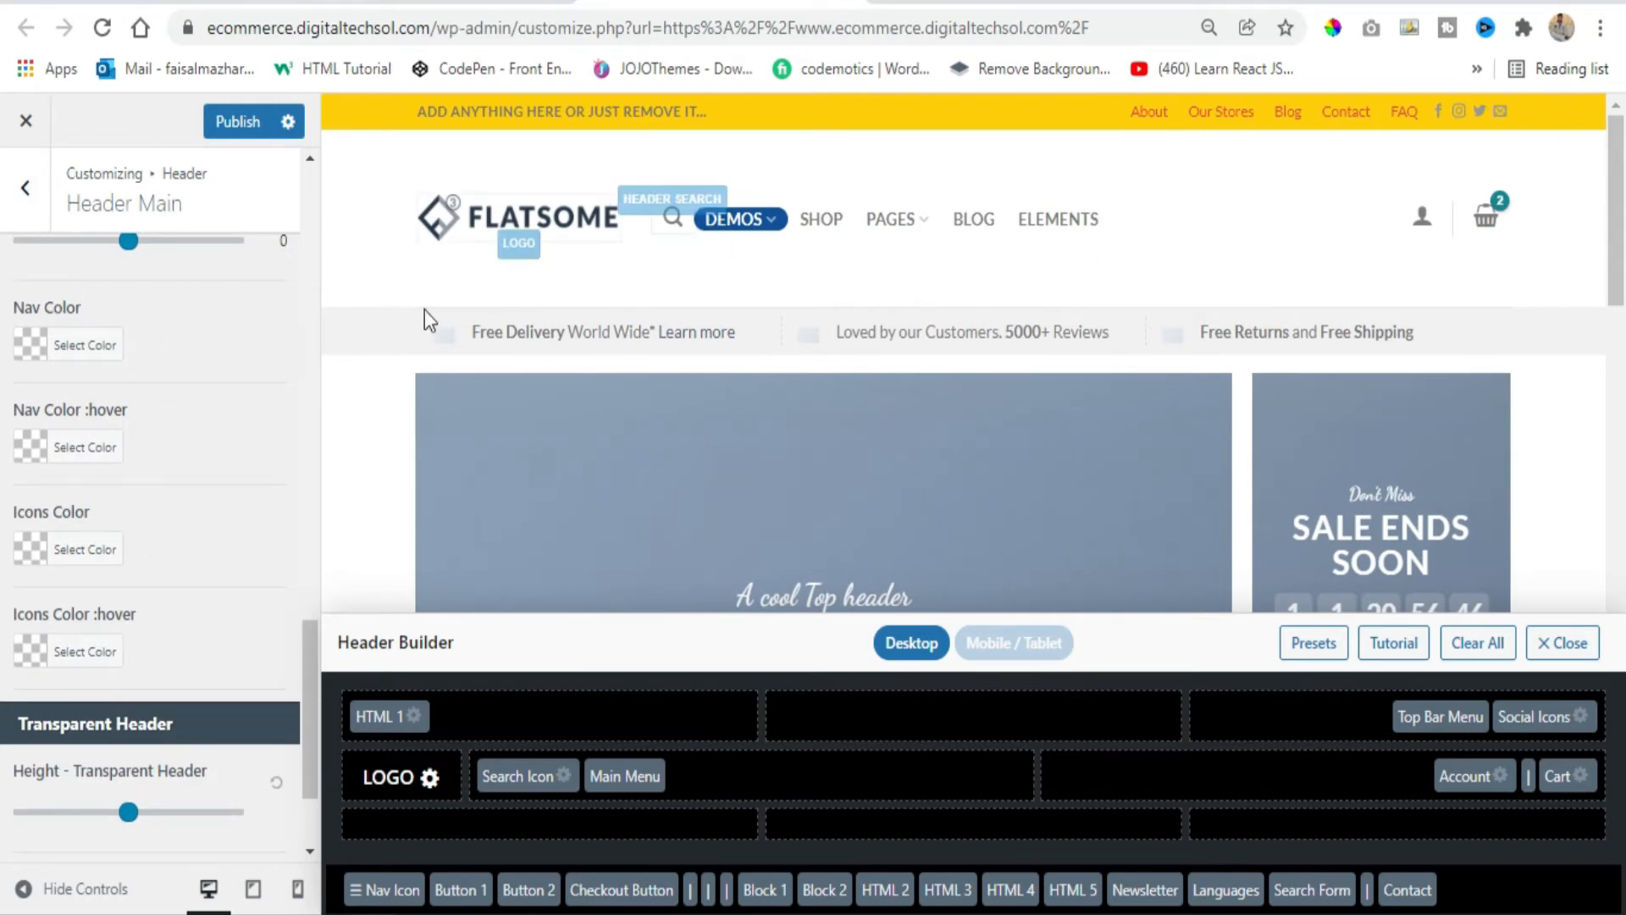
pyautogui.scroll(-2, 108, 536)
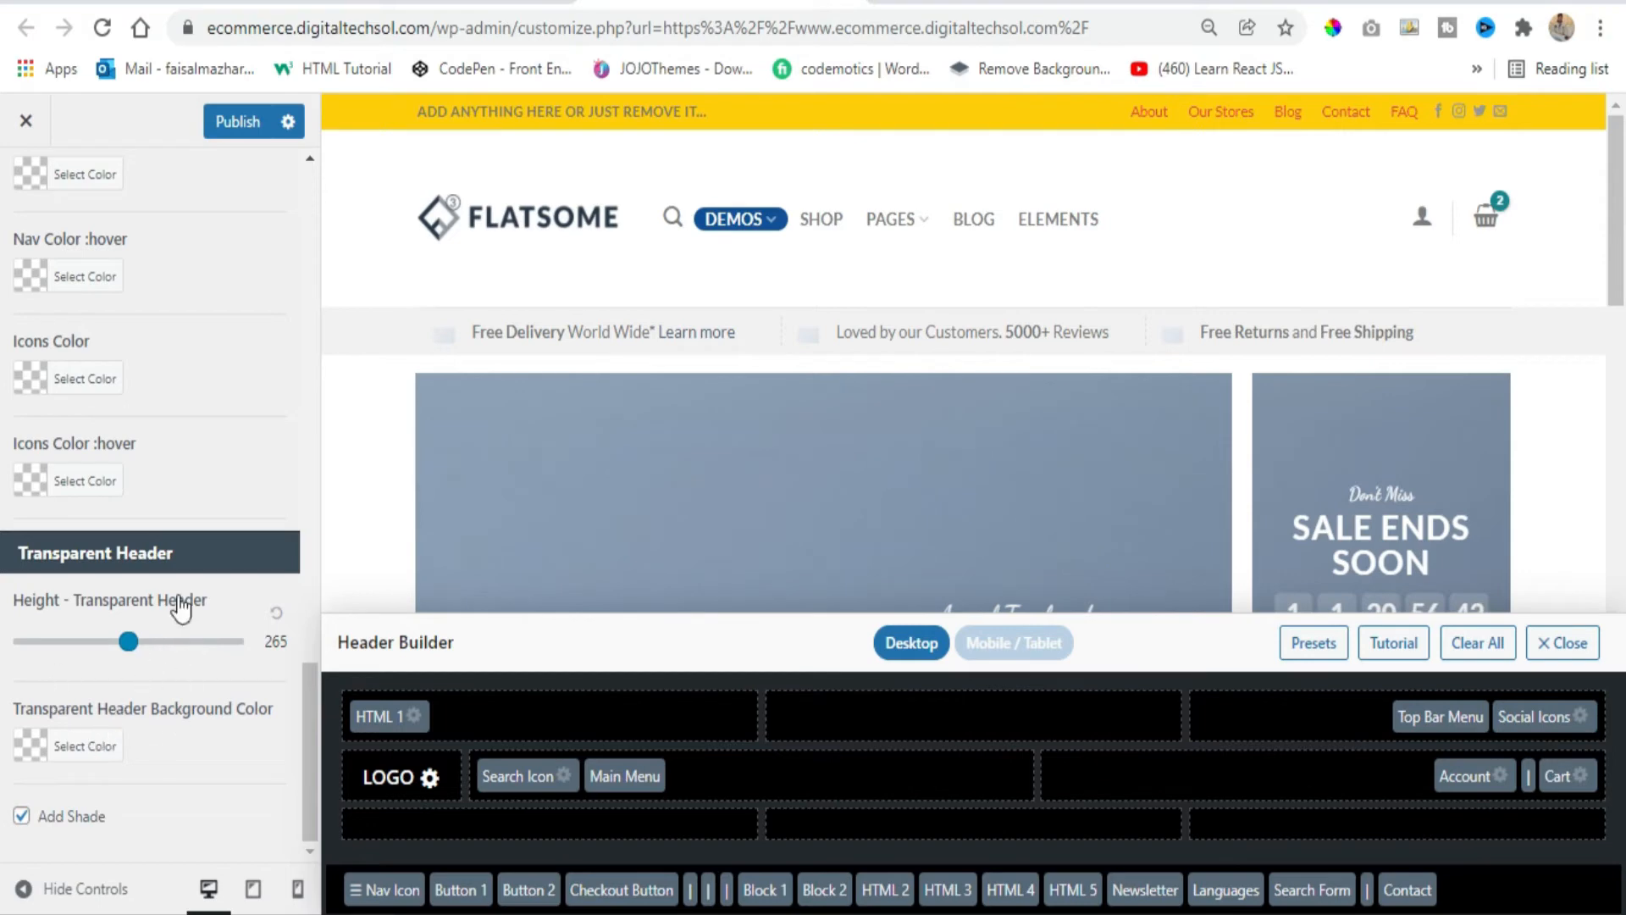
pyautogui.scroll(15, 151, 332)
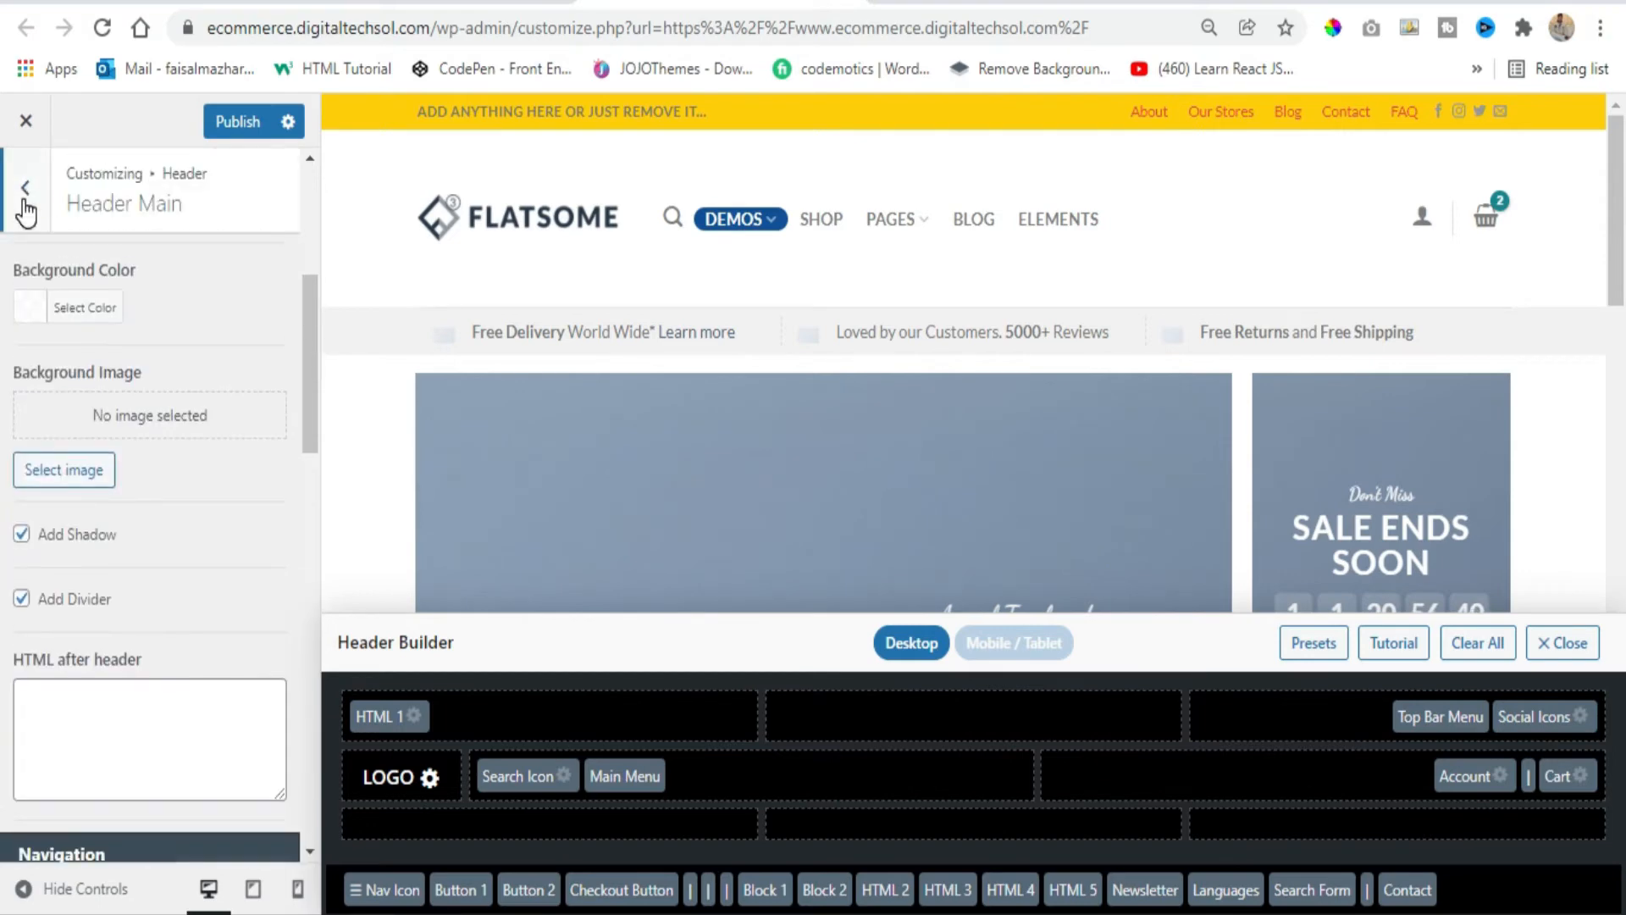
pyautogui.click(24, 188)
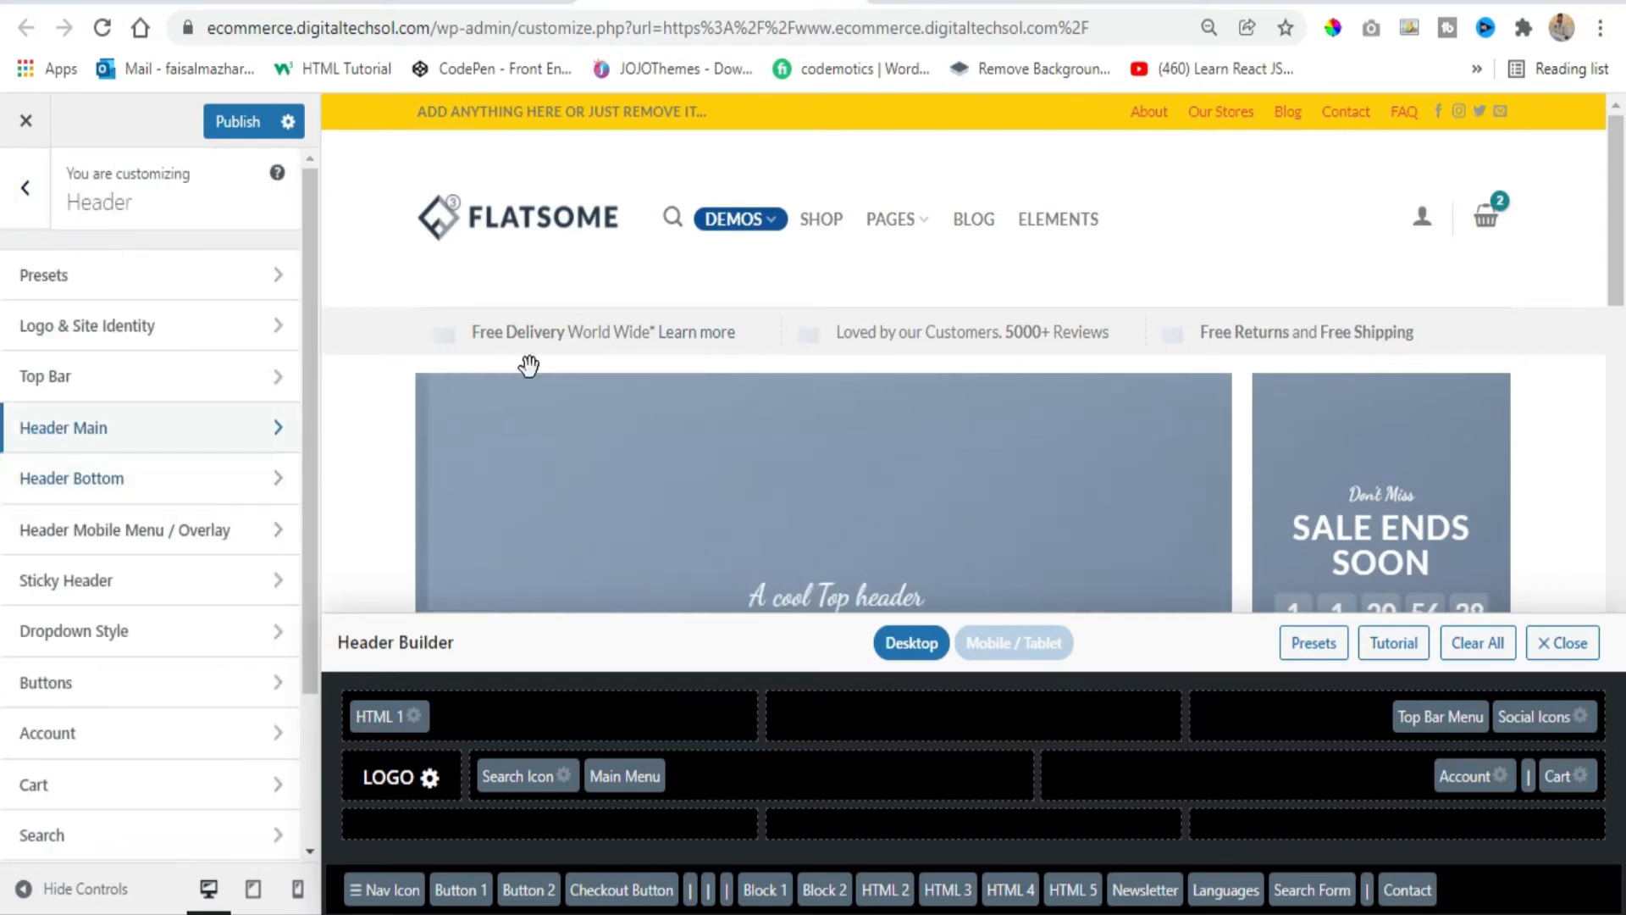
# Open Header Bottom, move the Main Menu to the center of the bottom header row, and reduce the bottom header's height
pyautogui.click(201, 487)
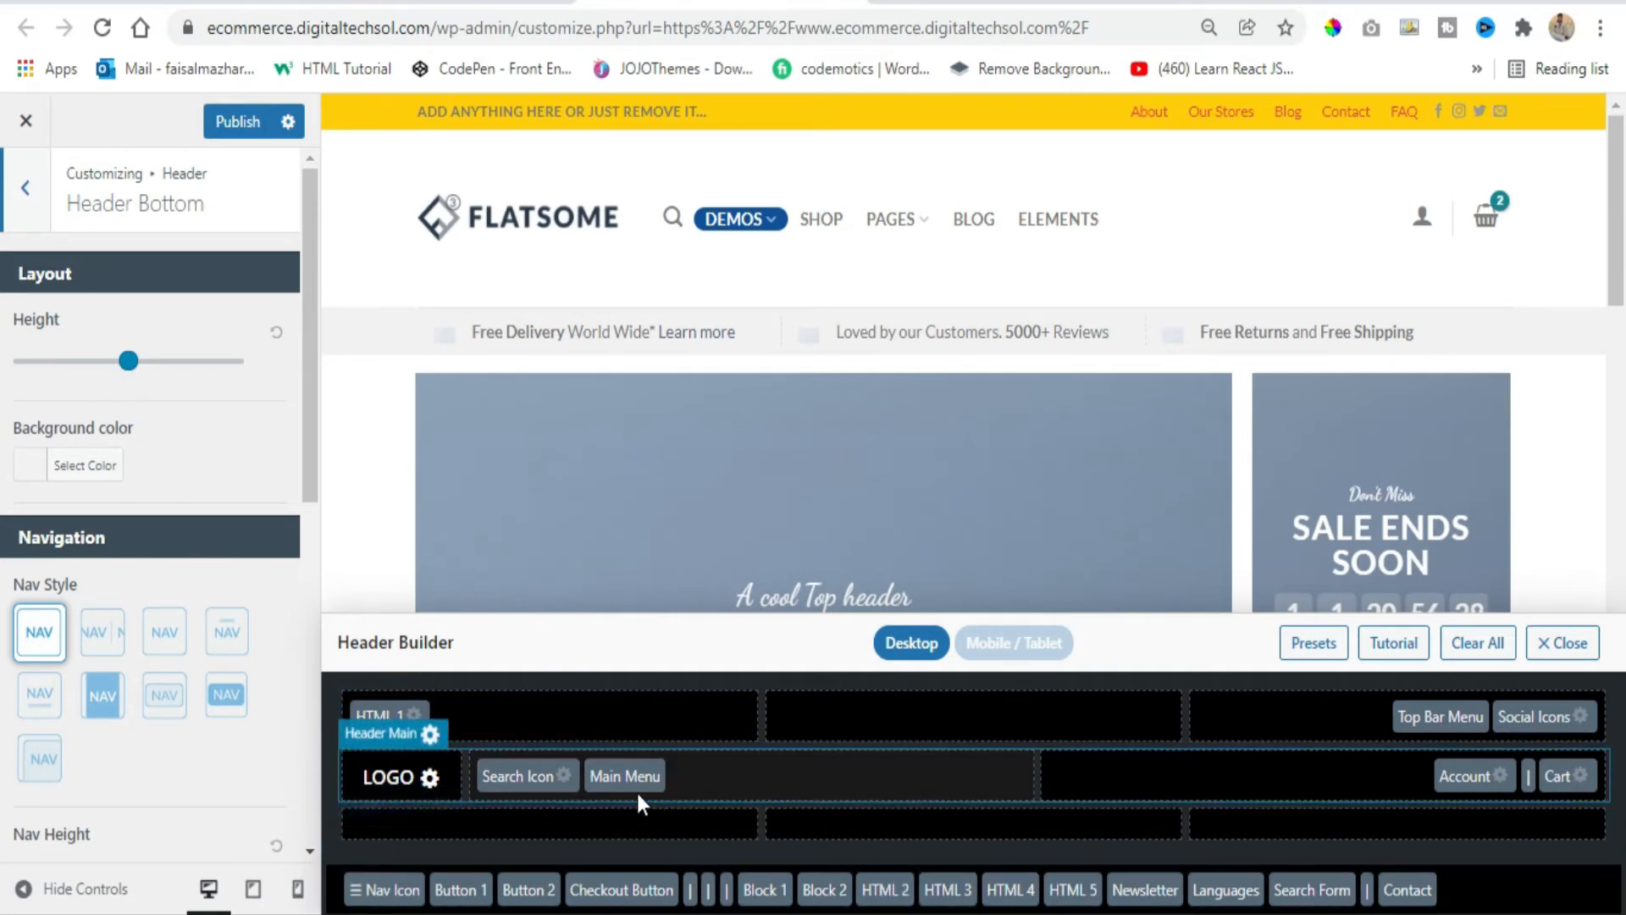
pyautogui.moveTo(640, 789); pyautogui.dragTo(933, 835)
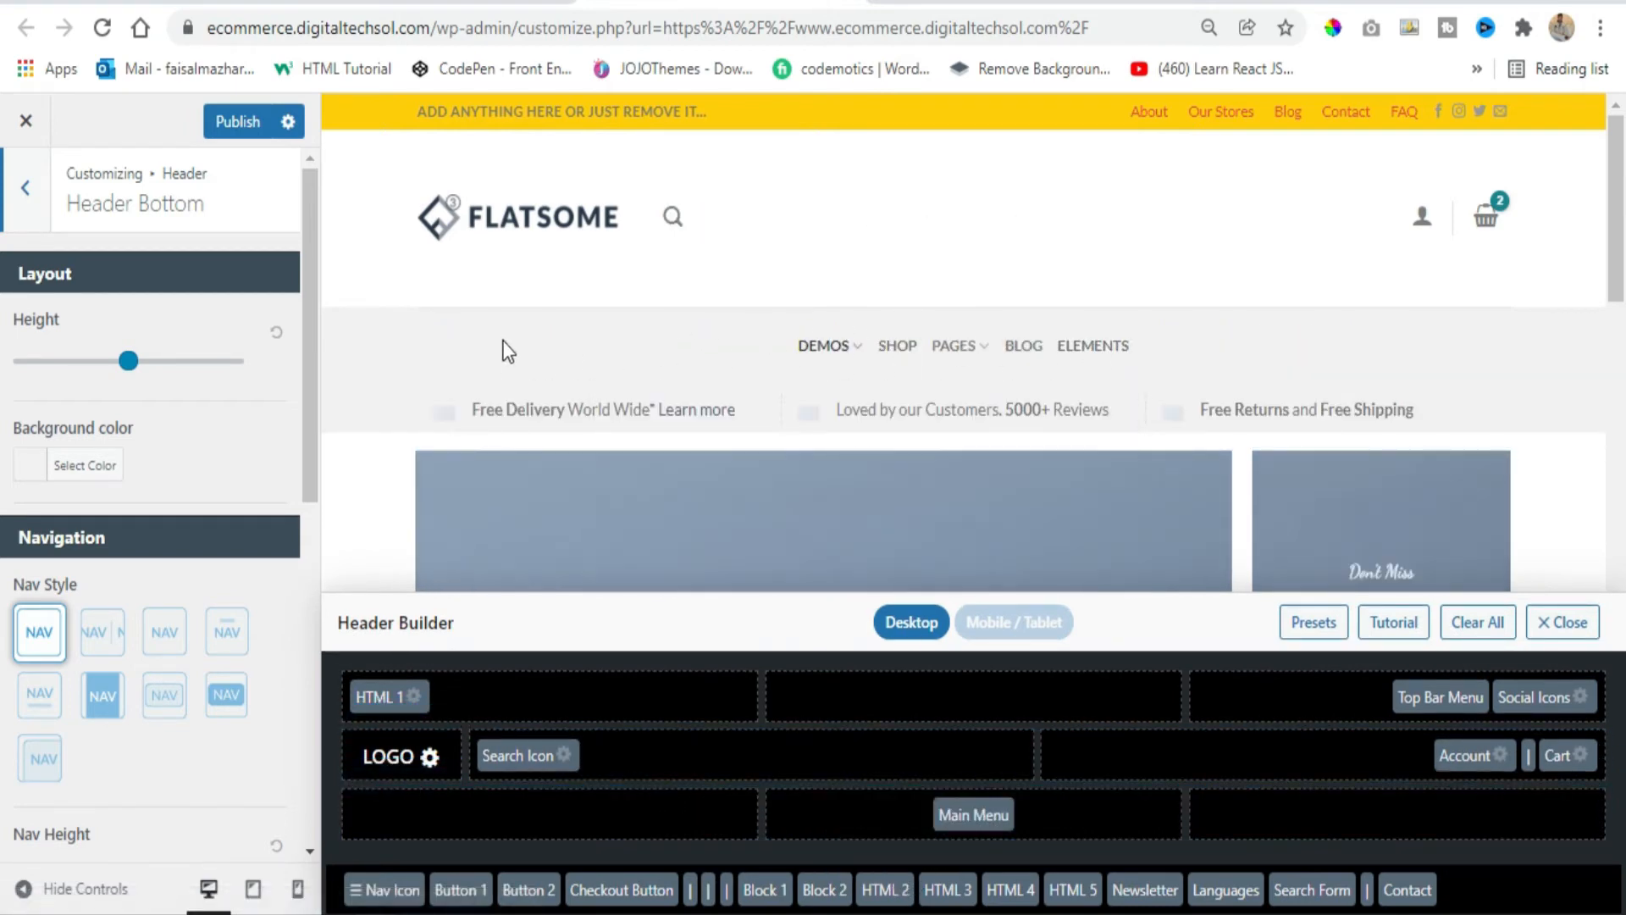
pyautogui.click(126, 359)
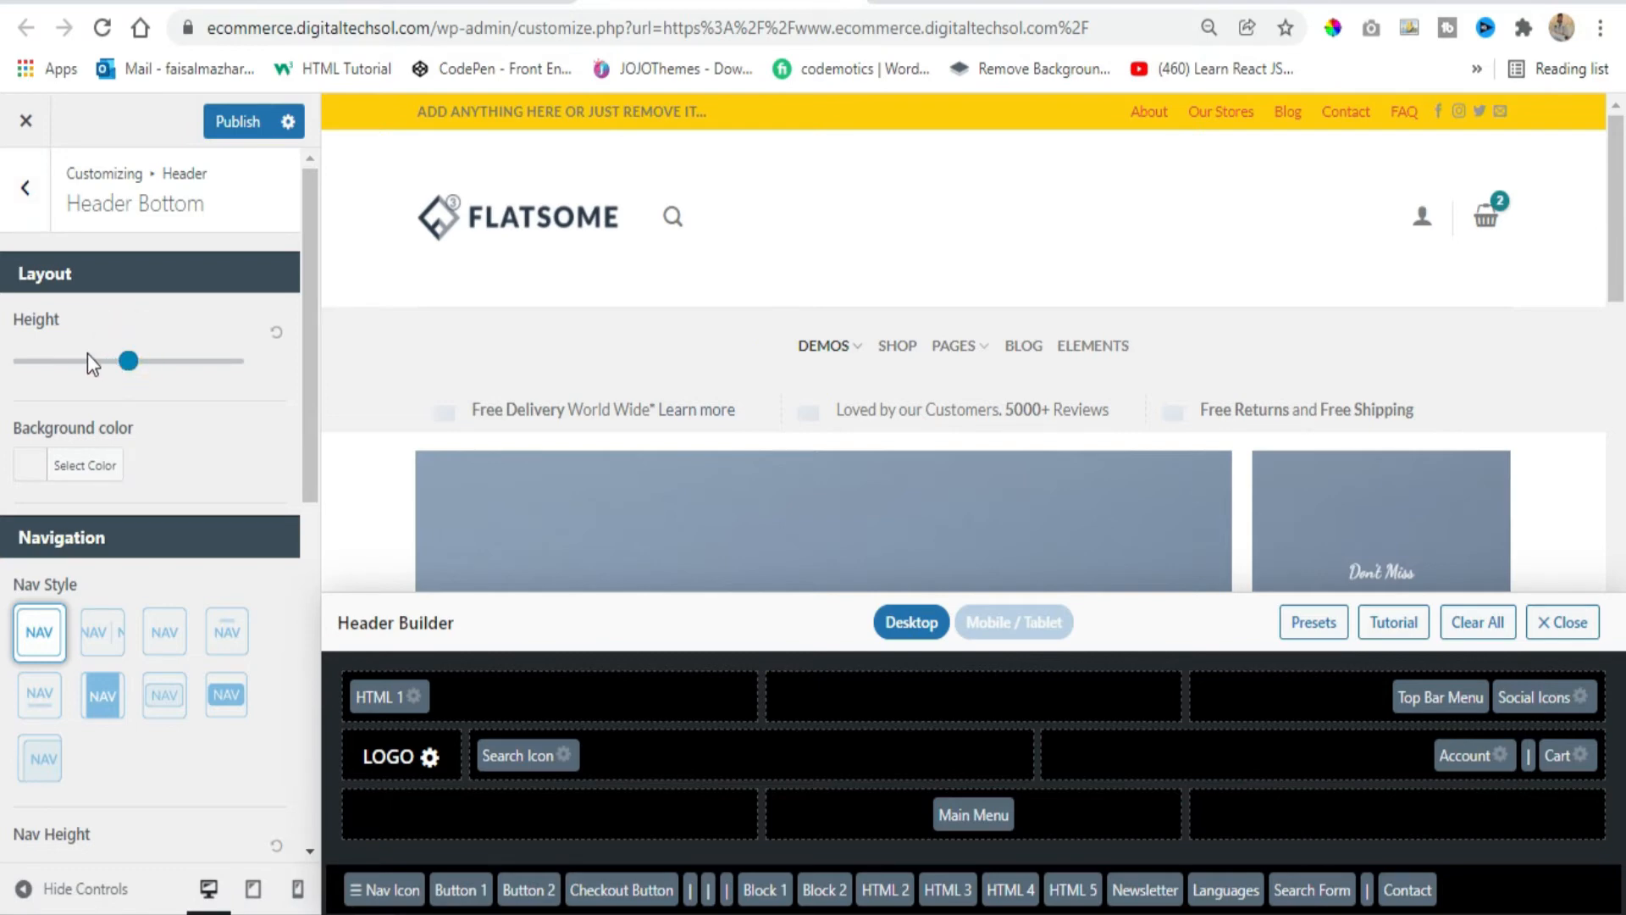
pyautogui.moveTo(127, 361); pyautogui.dragTo(98, 375)
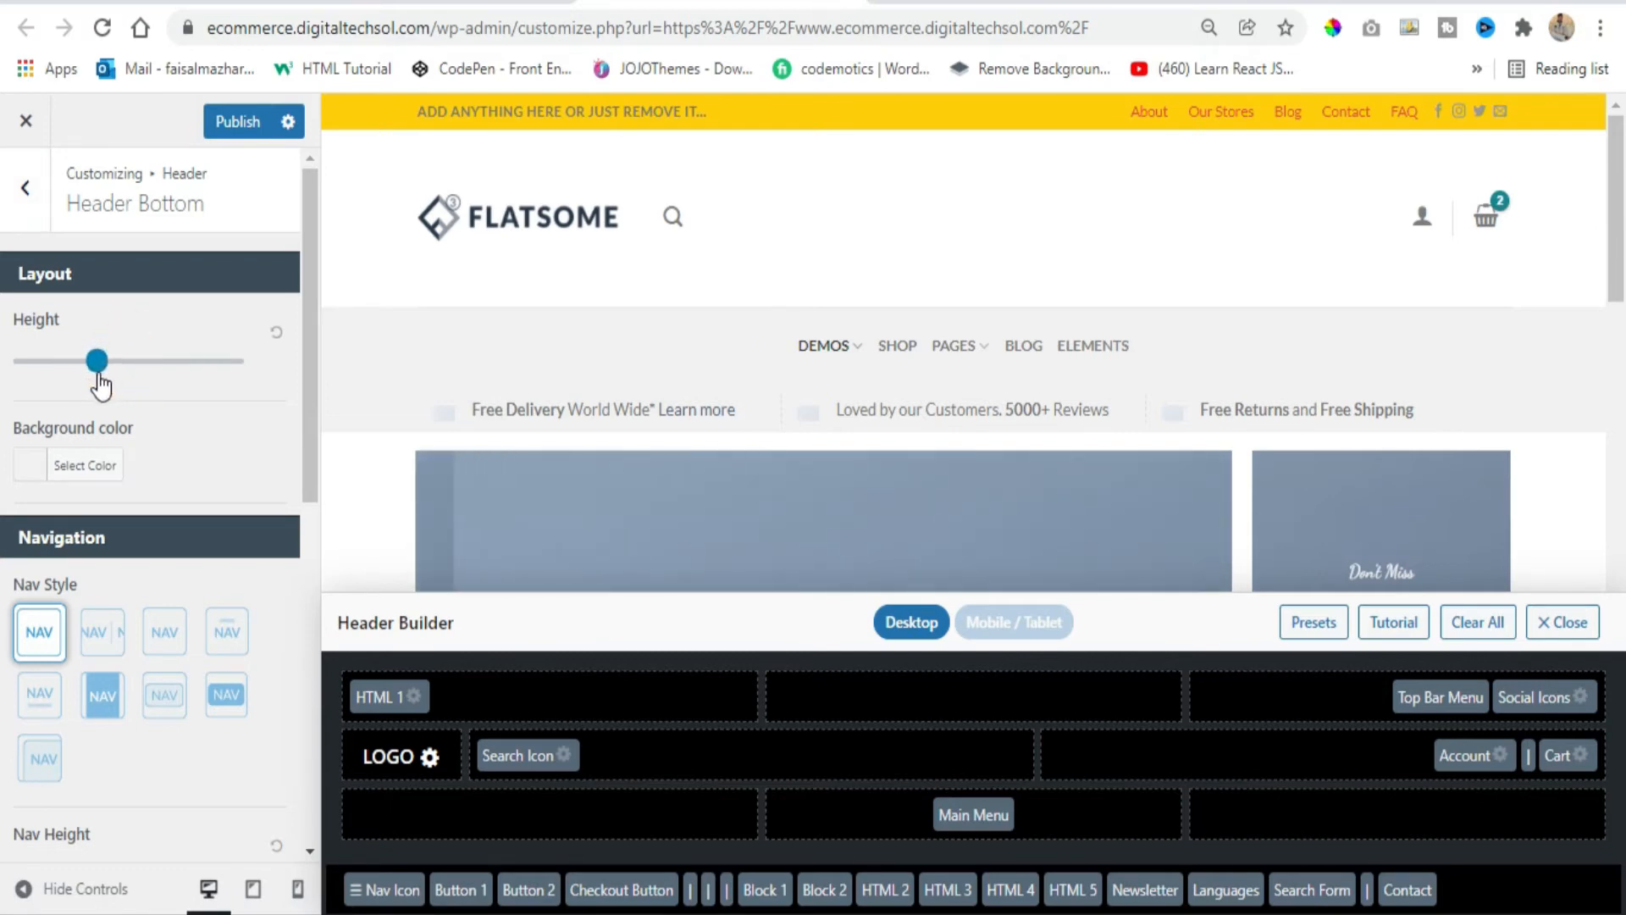
# Review the bottom header's nav style, size, spacing and base color options, and return to the Header sections
pyautogui.scroll(-1, 136, 483)
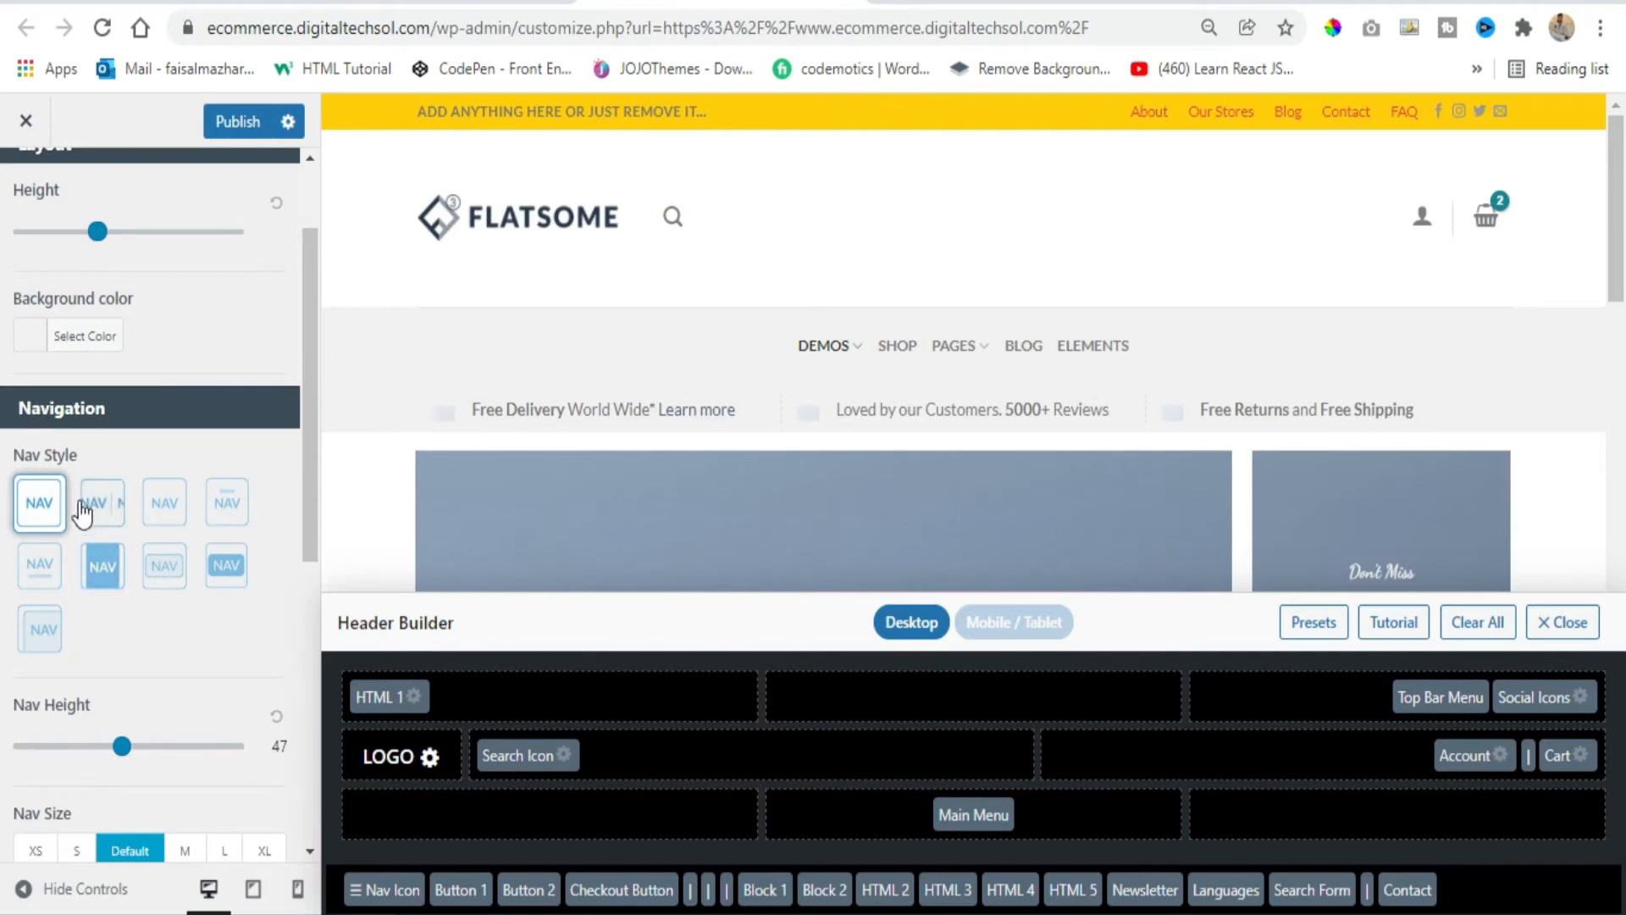
pyautogui.scroll(-4, 119, 703)
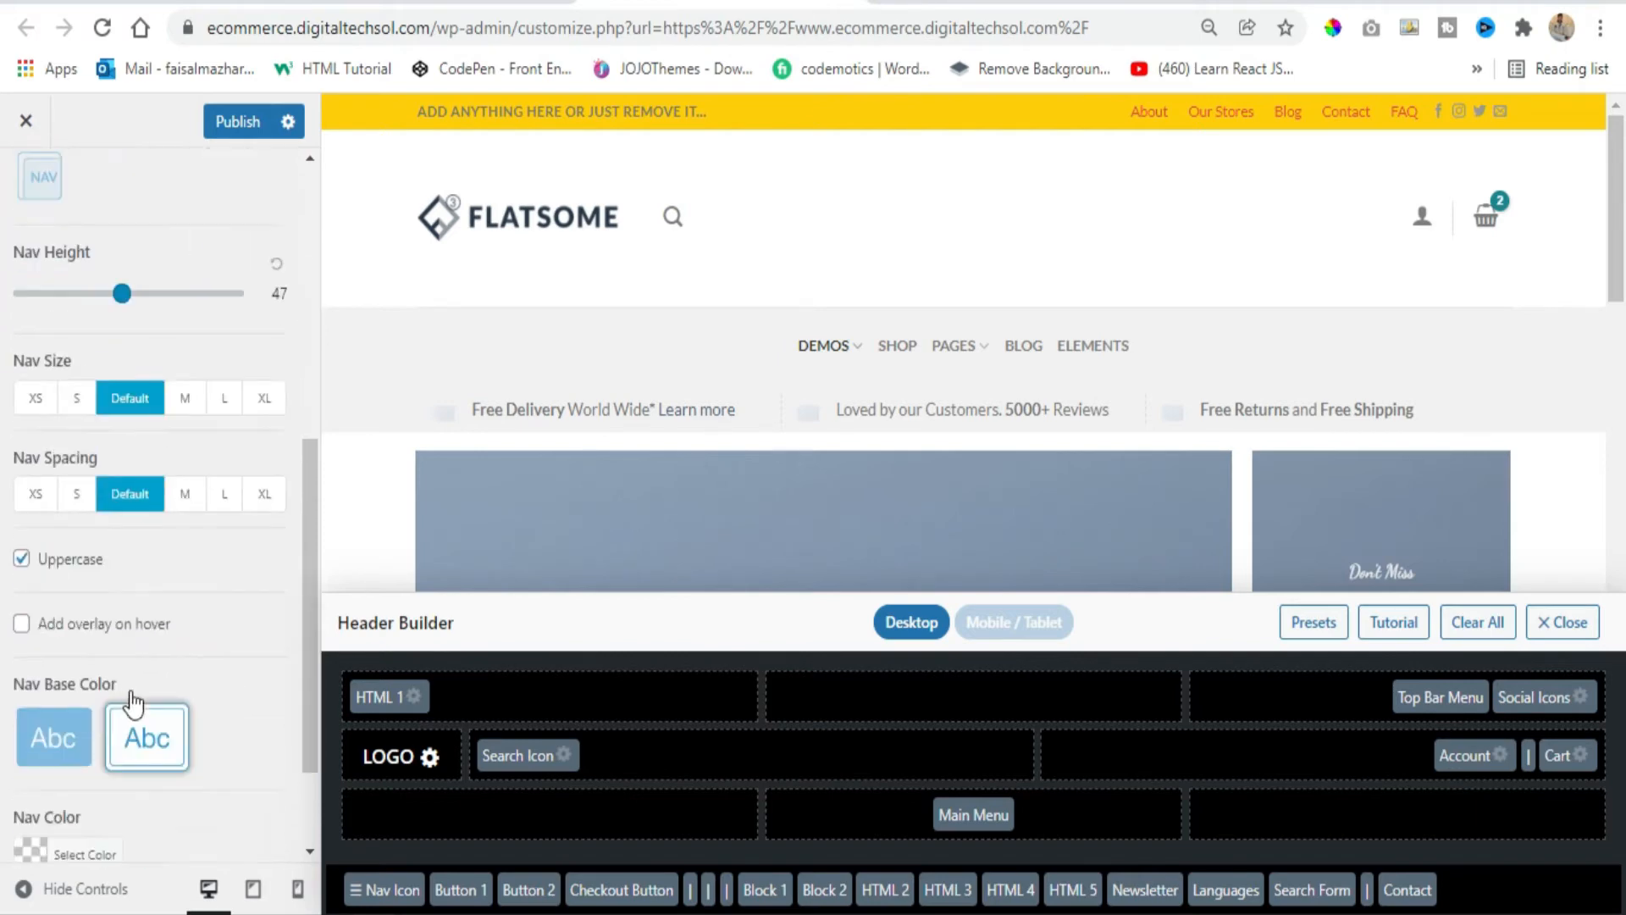
pyautogui.scroll(5, 42, 339)
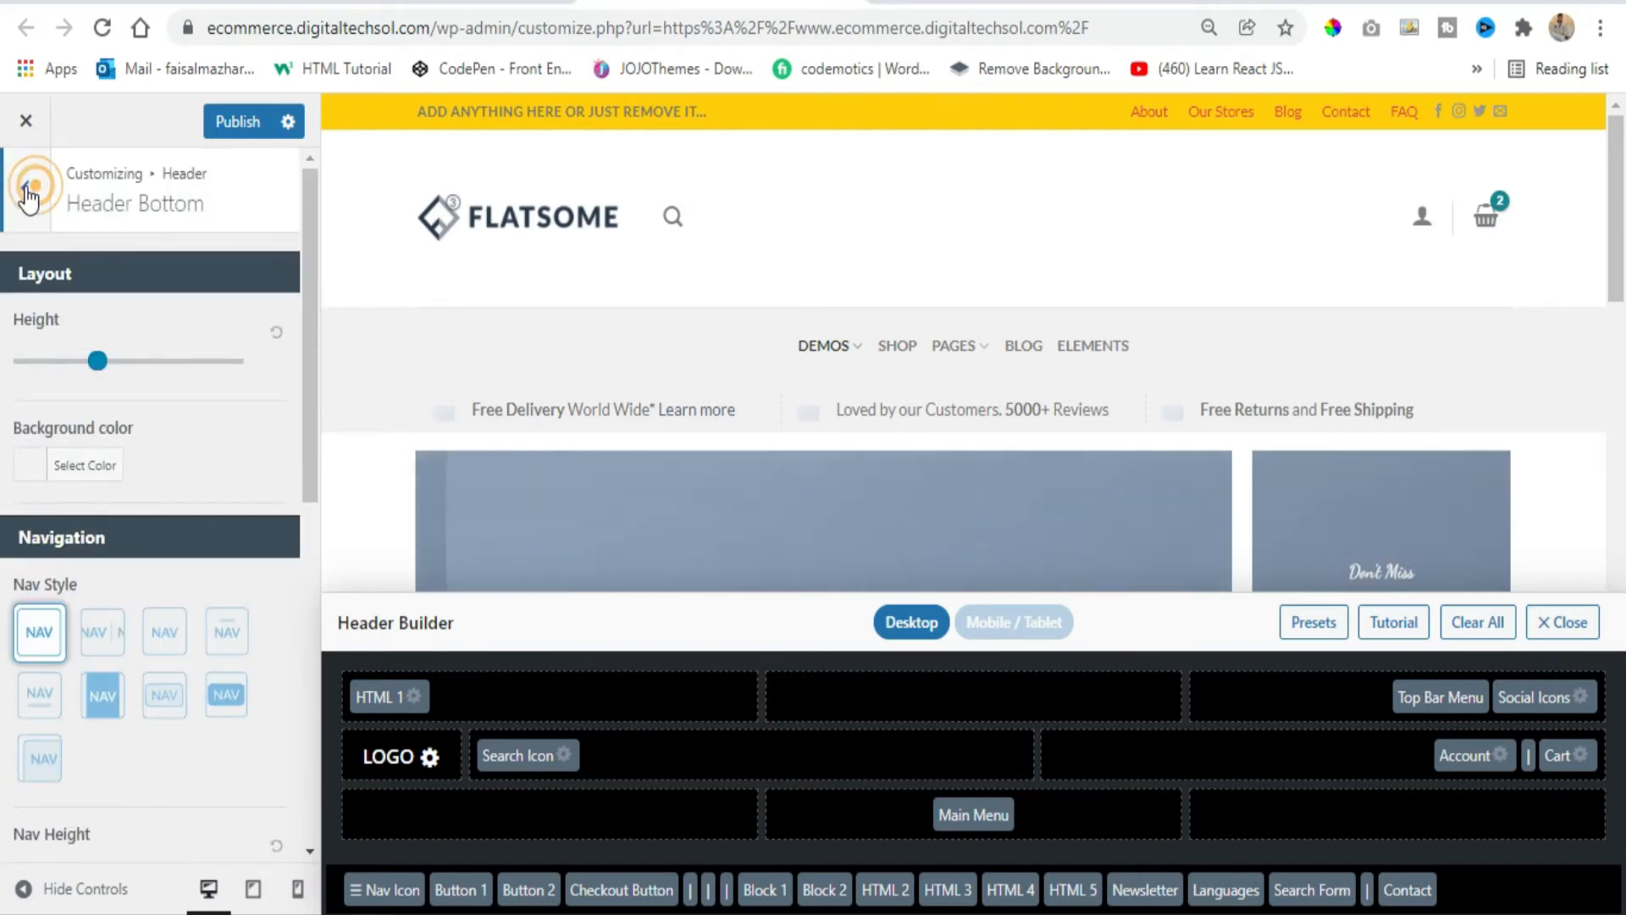
pyautogui.click(28, 193)
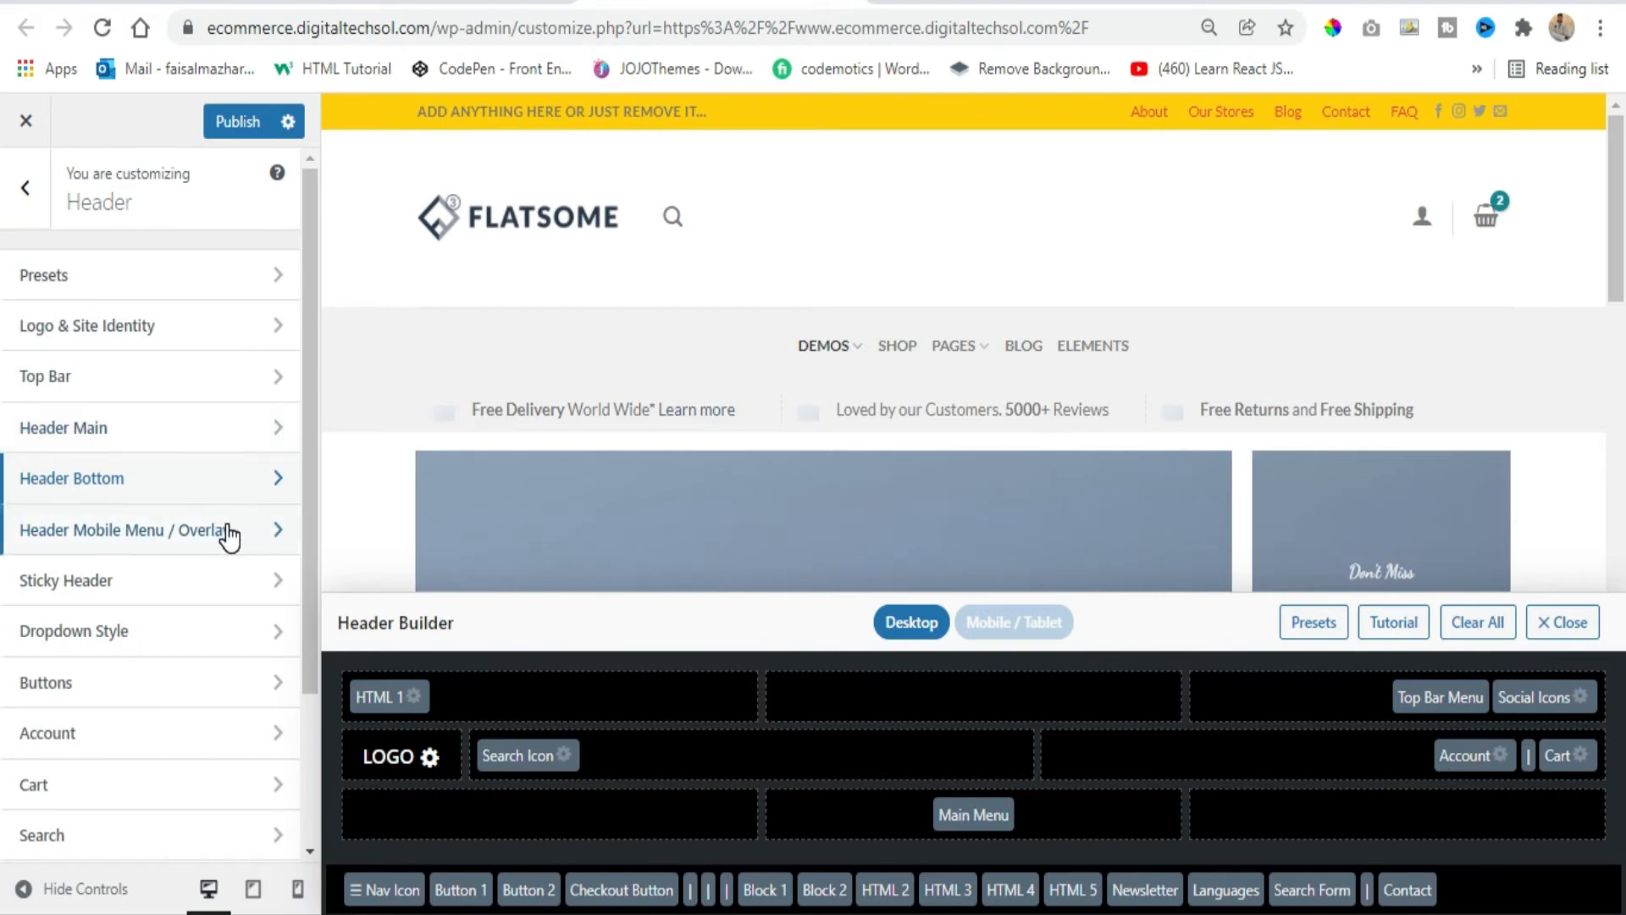
# In the mobile menu settings, preview the phone view, place the logo on the left, and choose the filled square menu icon
pyautogui.click(197, 530)
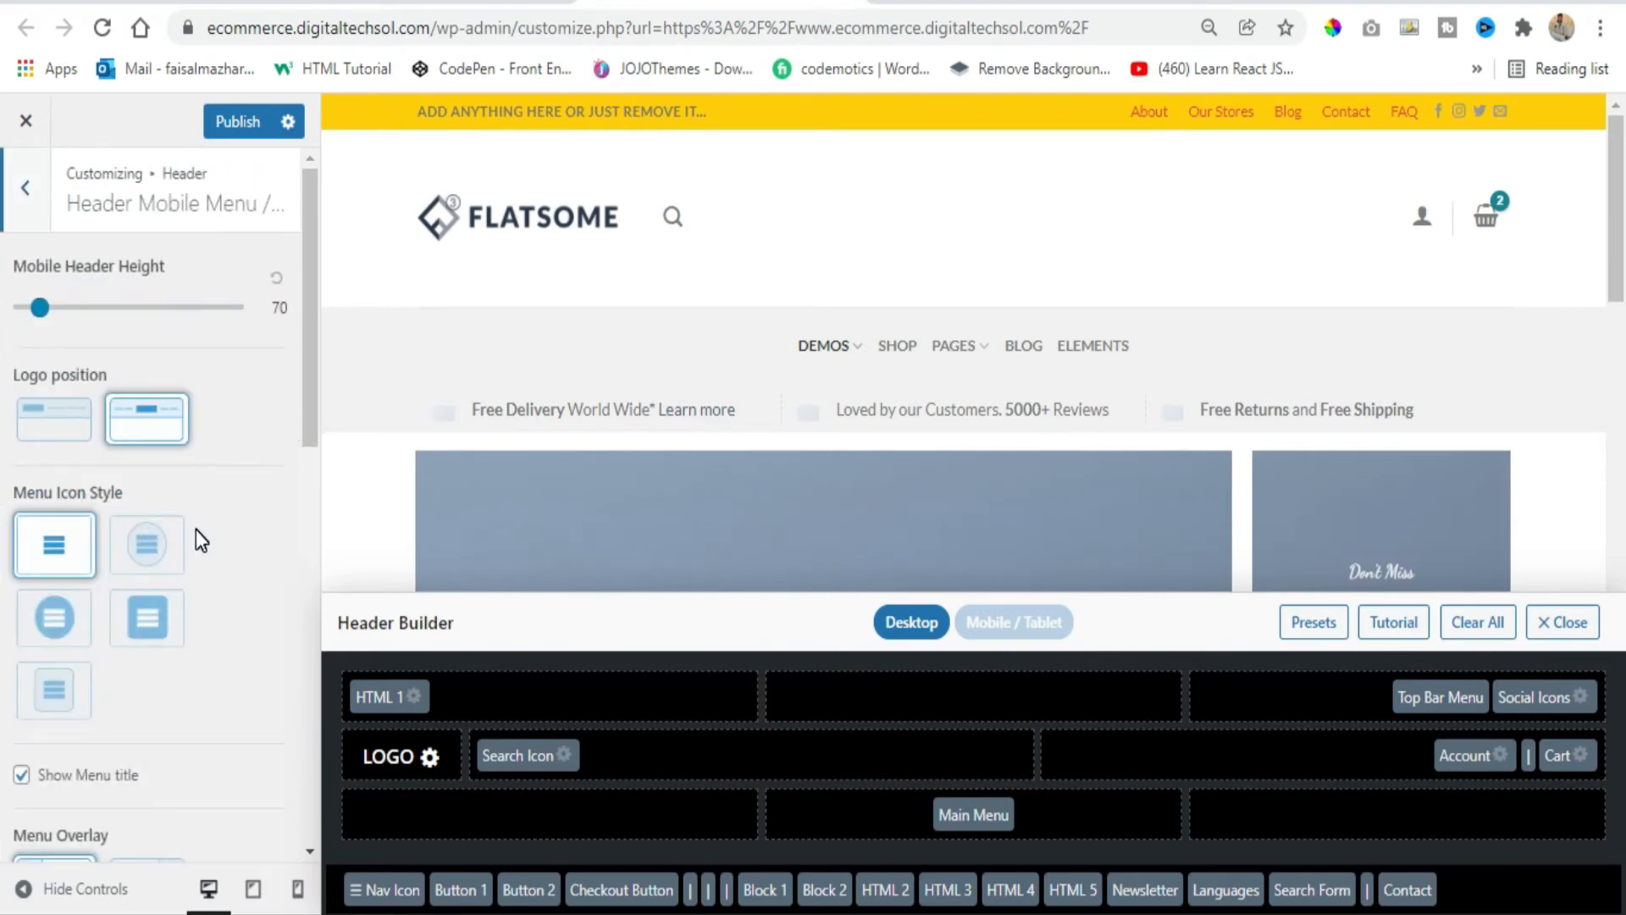
pyautogui.click(298, 886)
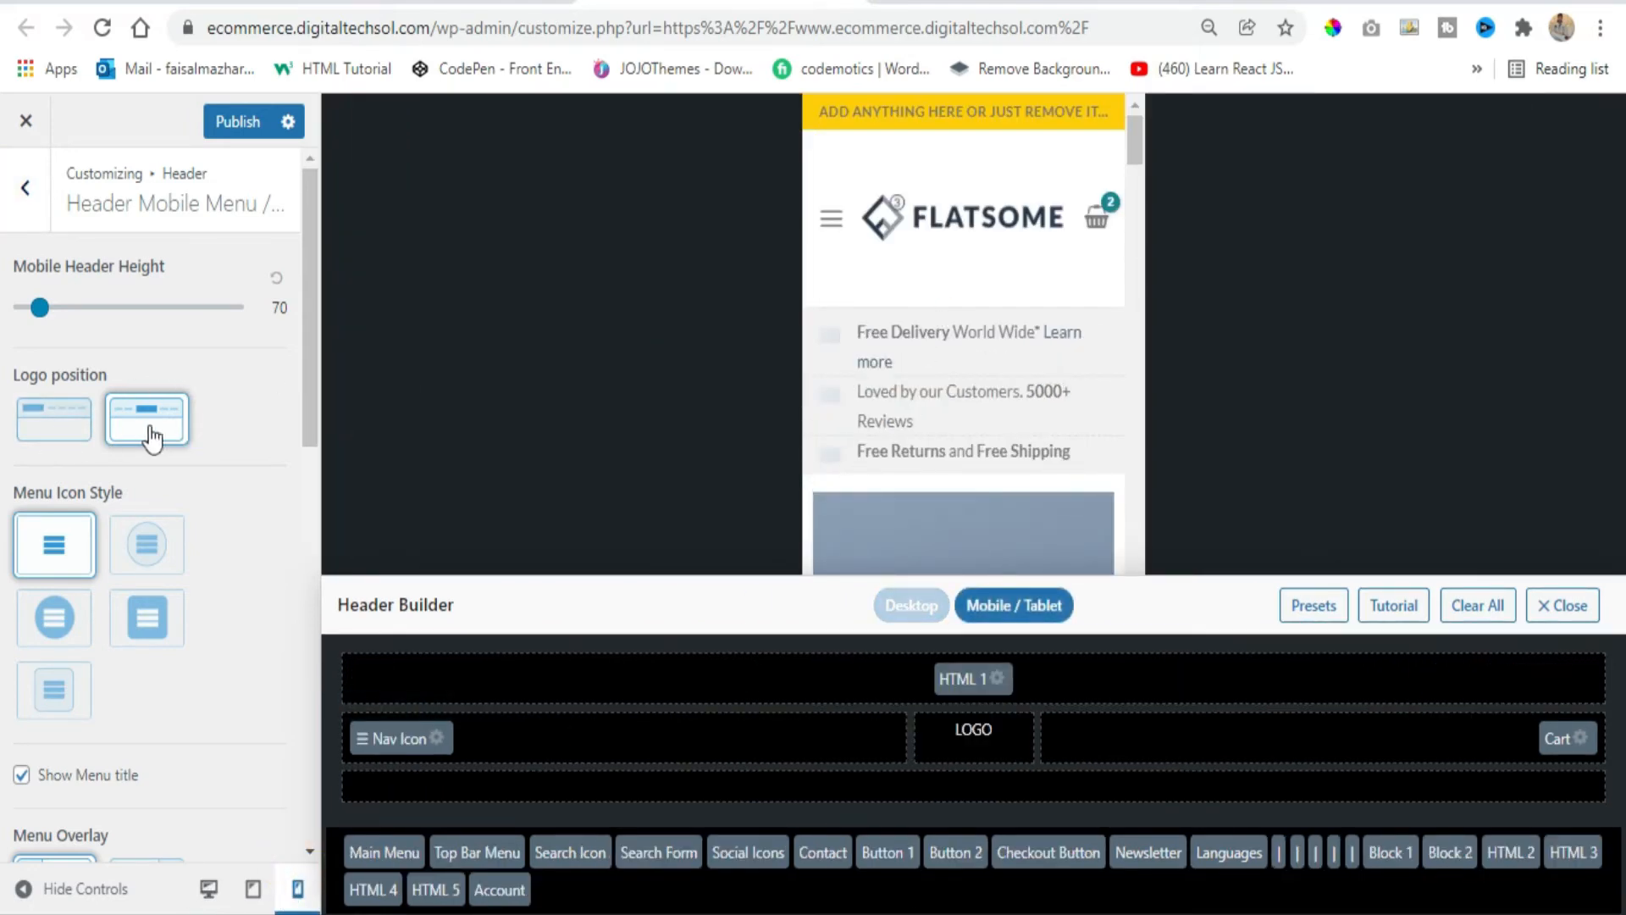
pyautogui.click(47, 430)
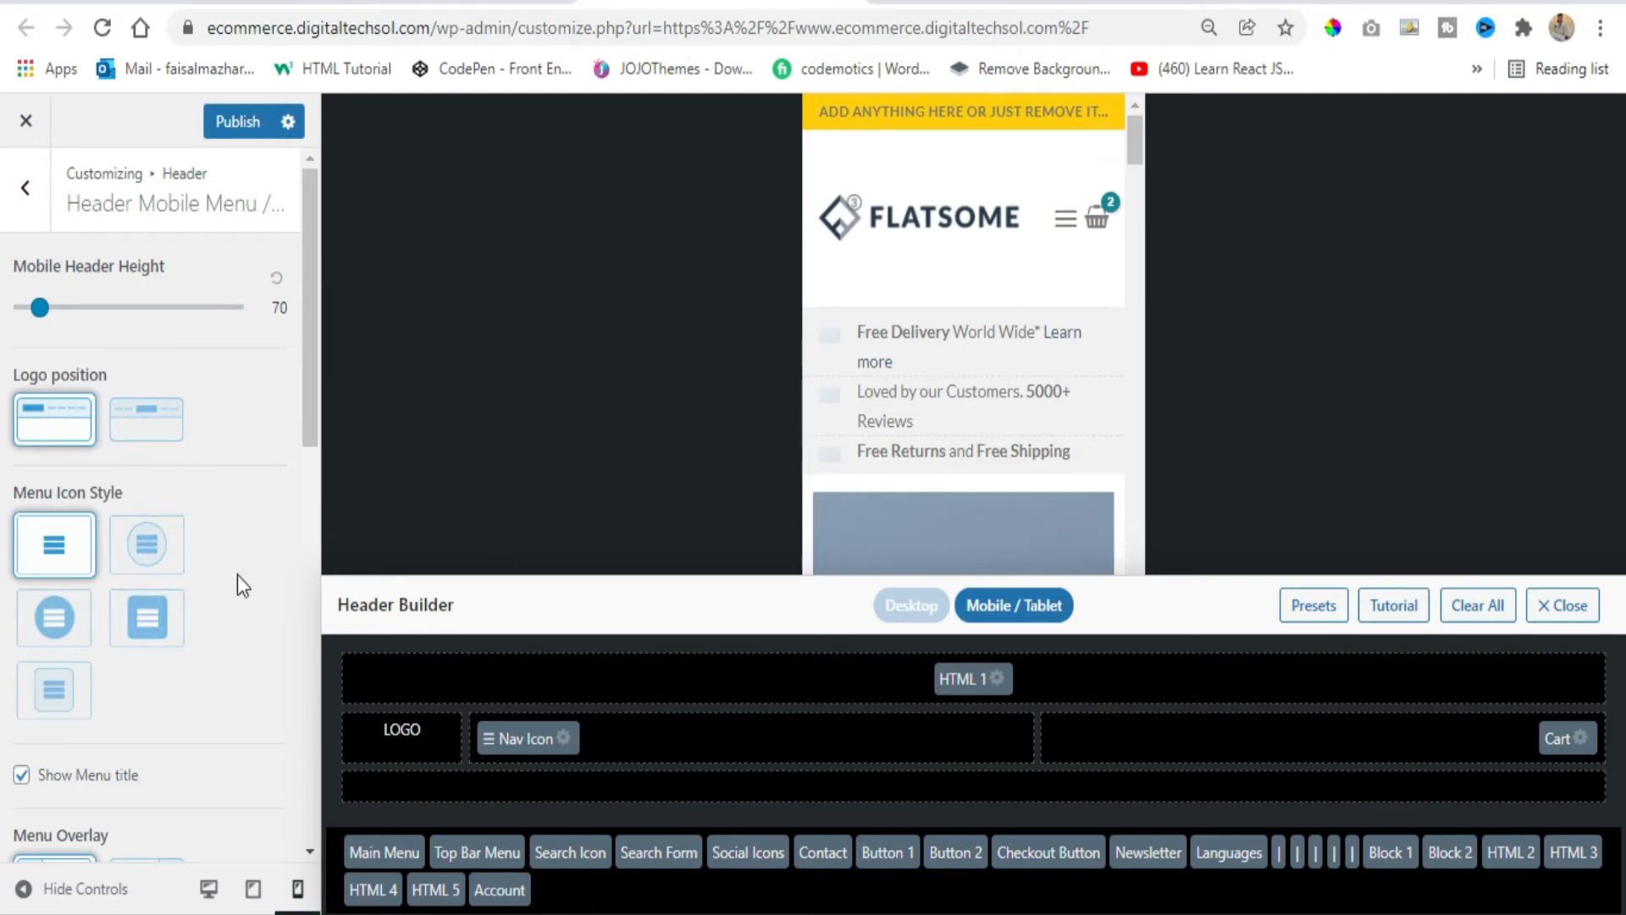
pyautogui.click(161, 628)
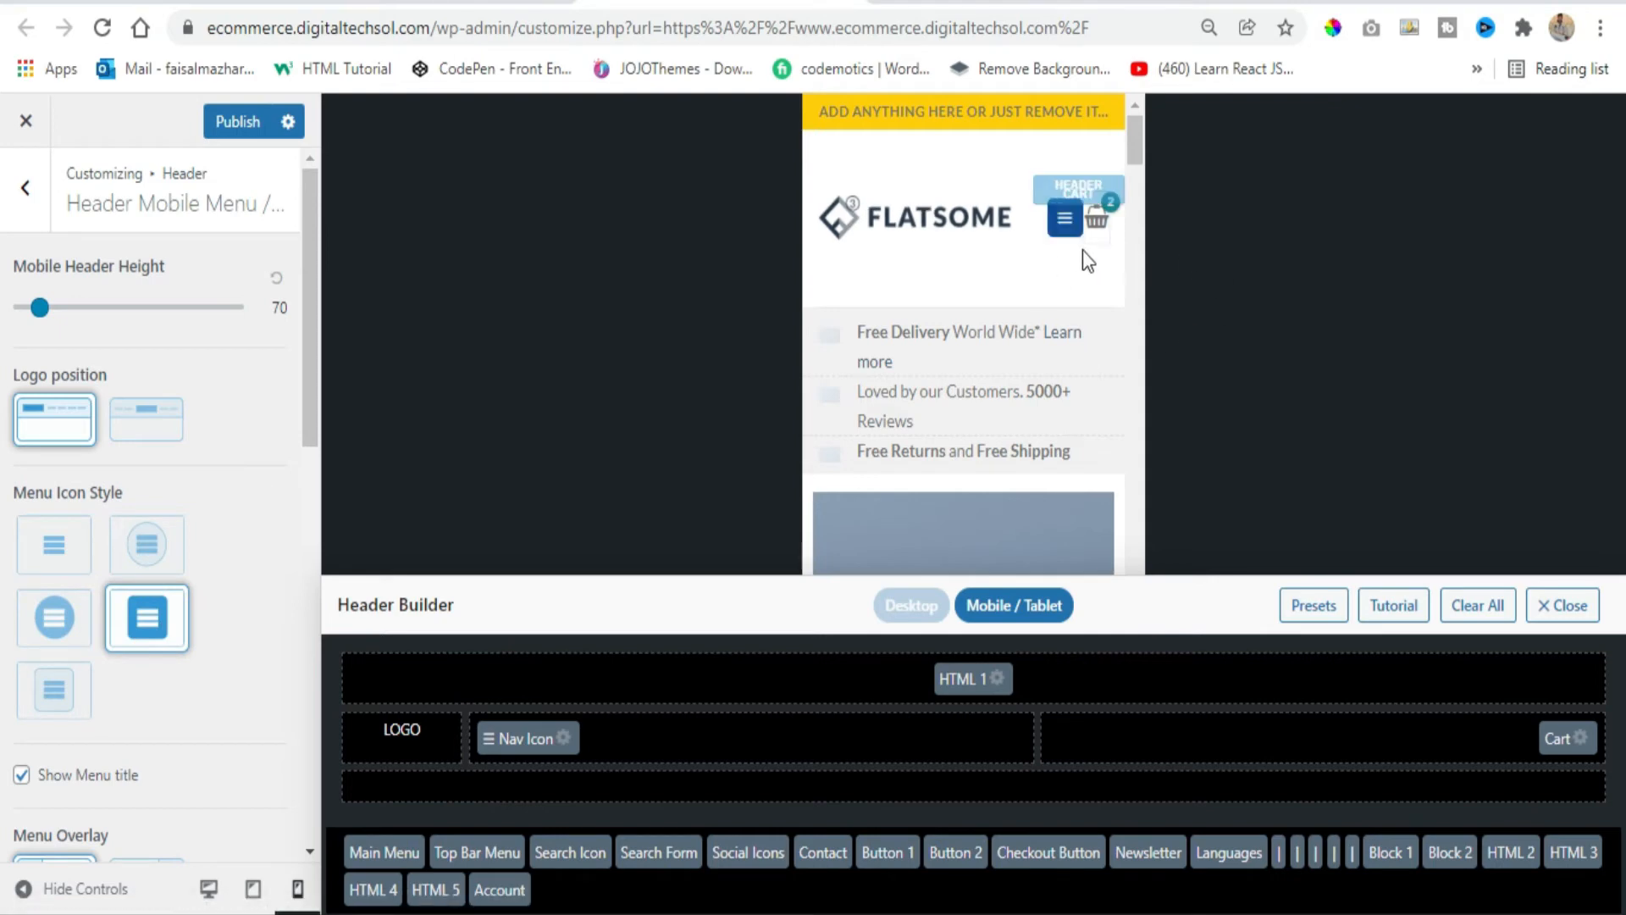
# Toggle Show Menu title off and back on, and preview the mobile menu with the left-side overlay
pyautogui.scroll(-2, 81, 507)
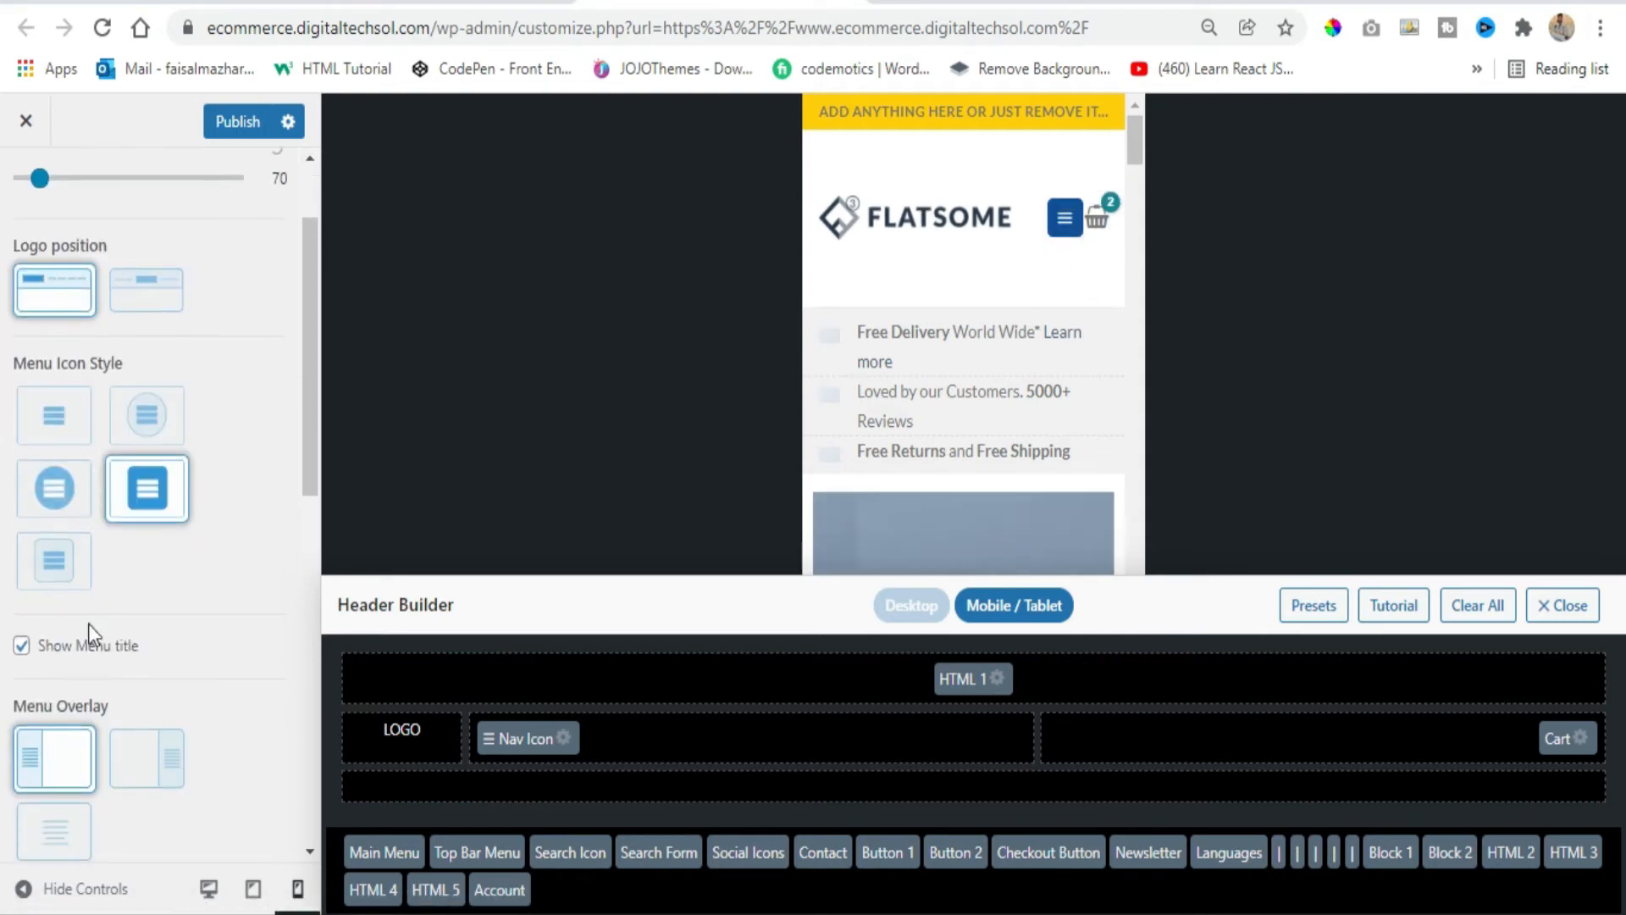
pyautogui.click(22, 647)
pyautogui.click(22, 647)
pyautogui.scroll(-2, 186, 504)
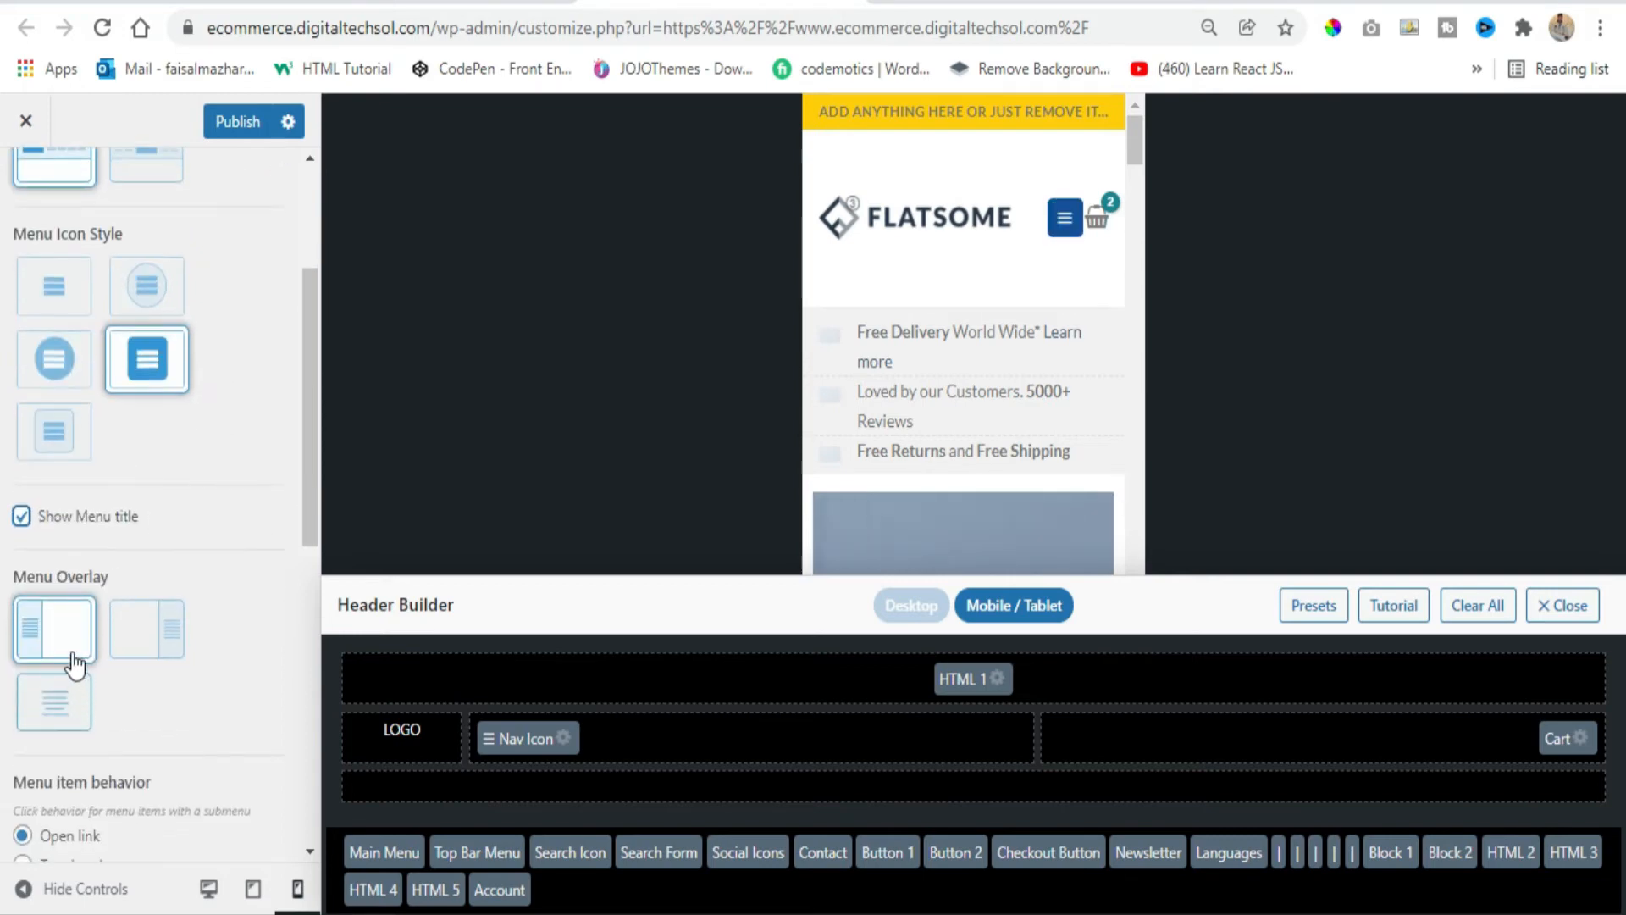
pyautogui.click(1064, 219)
pyautogui.click(1120, 118)
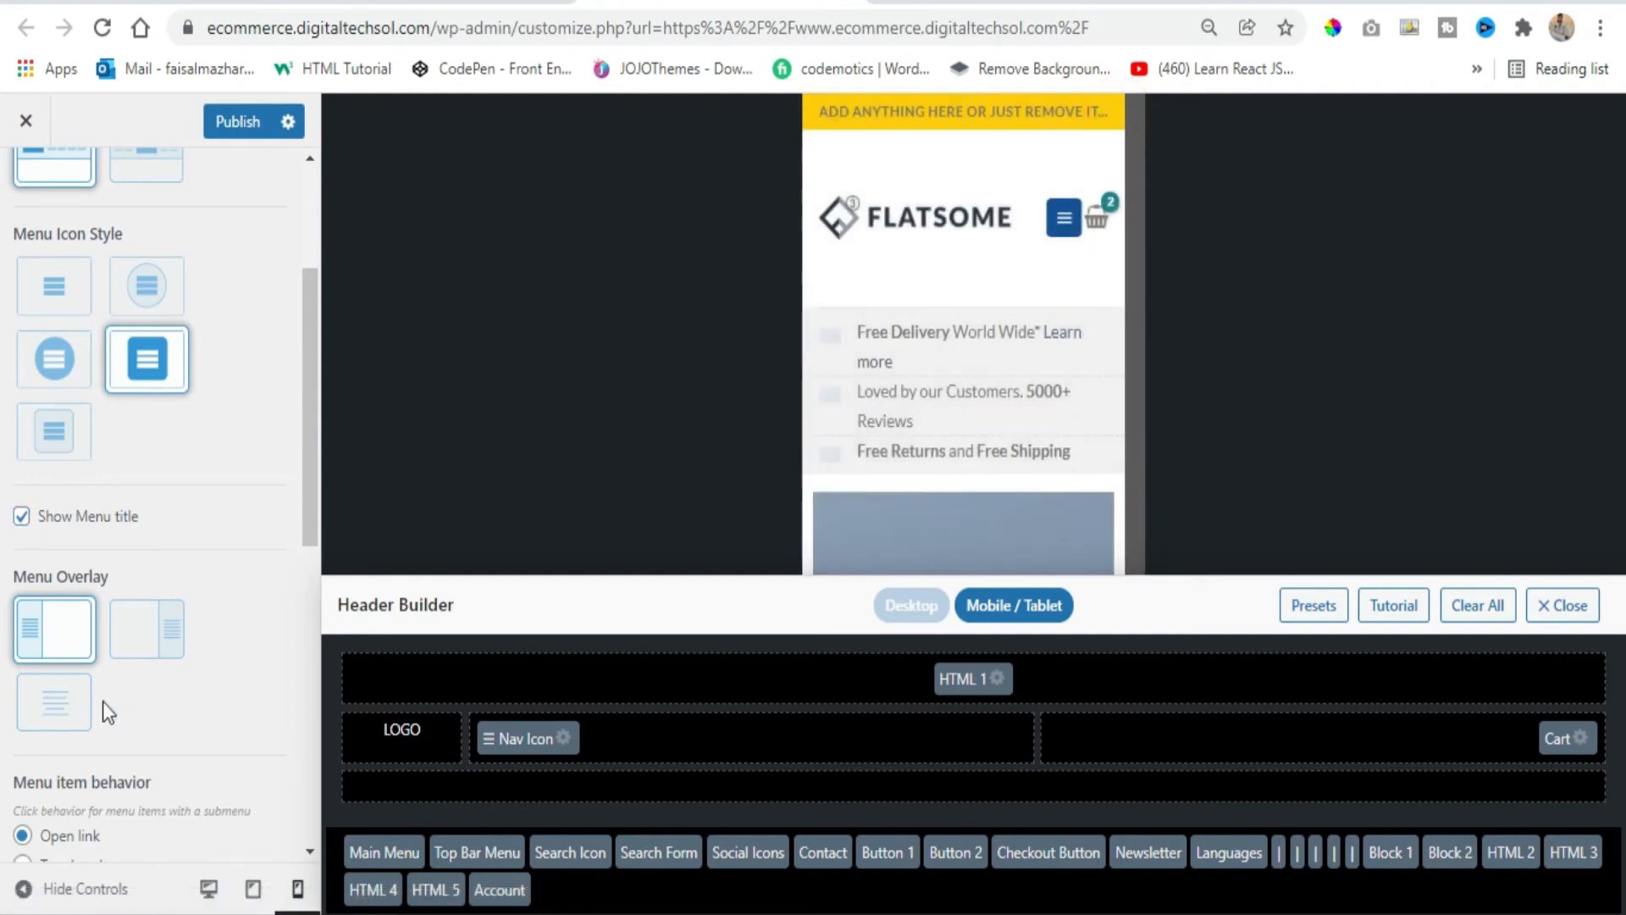
# Set the Menu Overlay to open from the right side and check the mobile menu in the preview
pyautogui.click(163, 631)
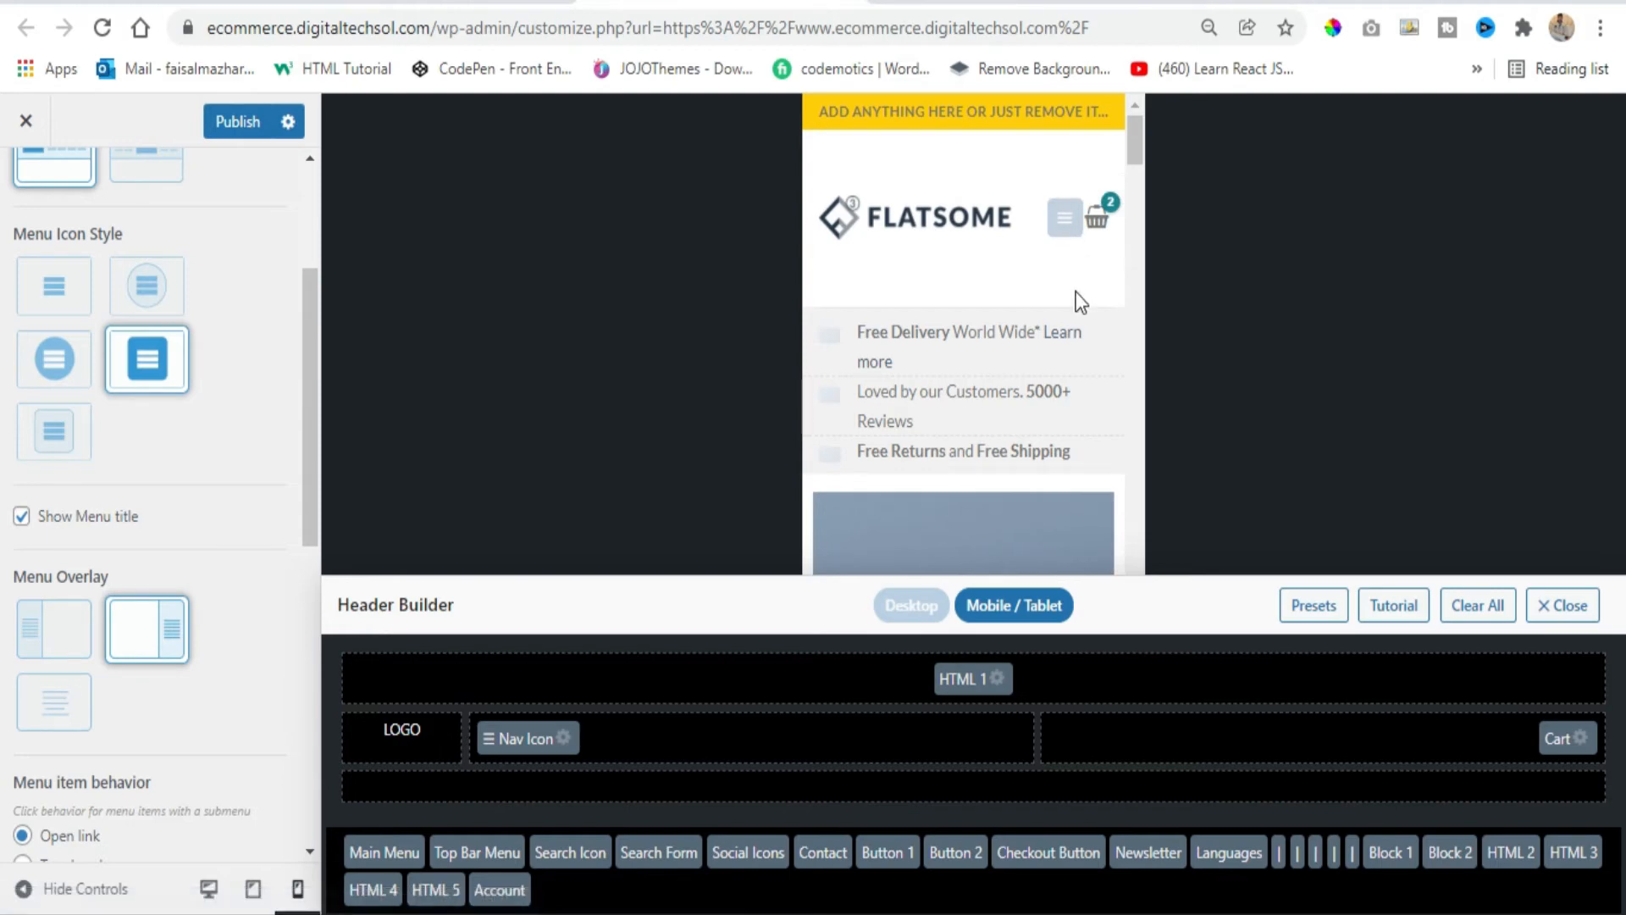
pyautogui.click(1062, 218)
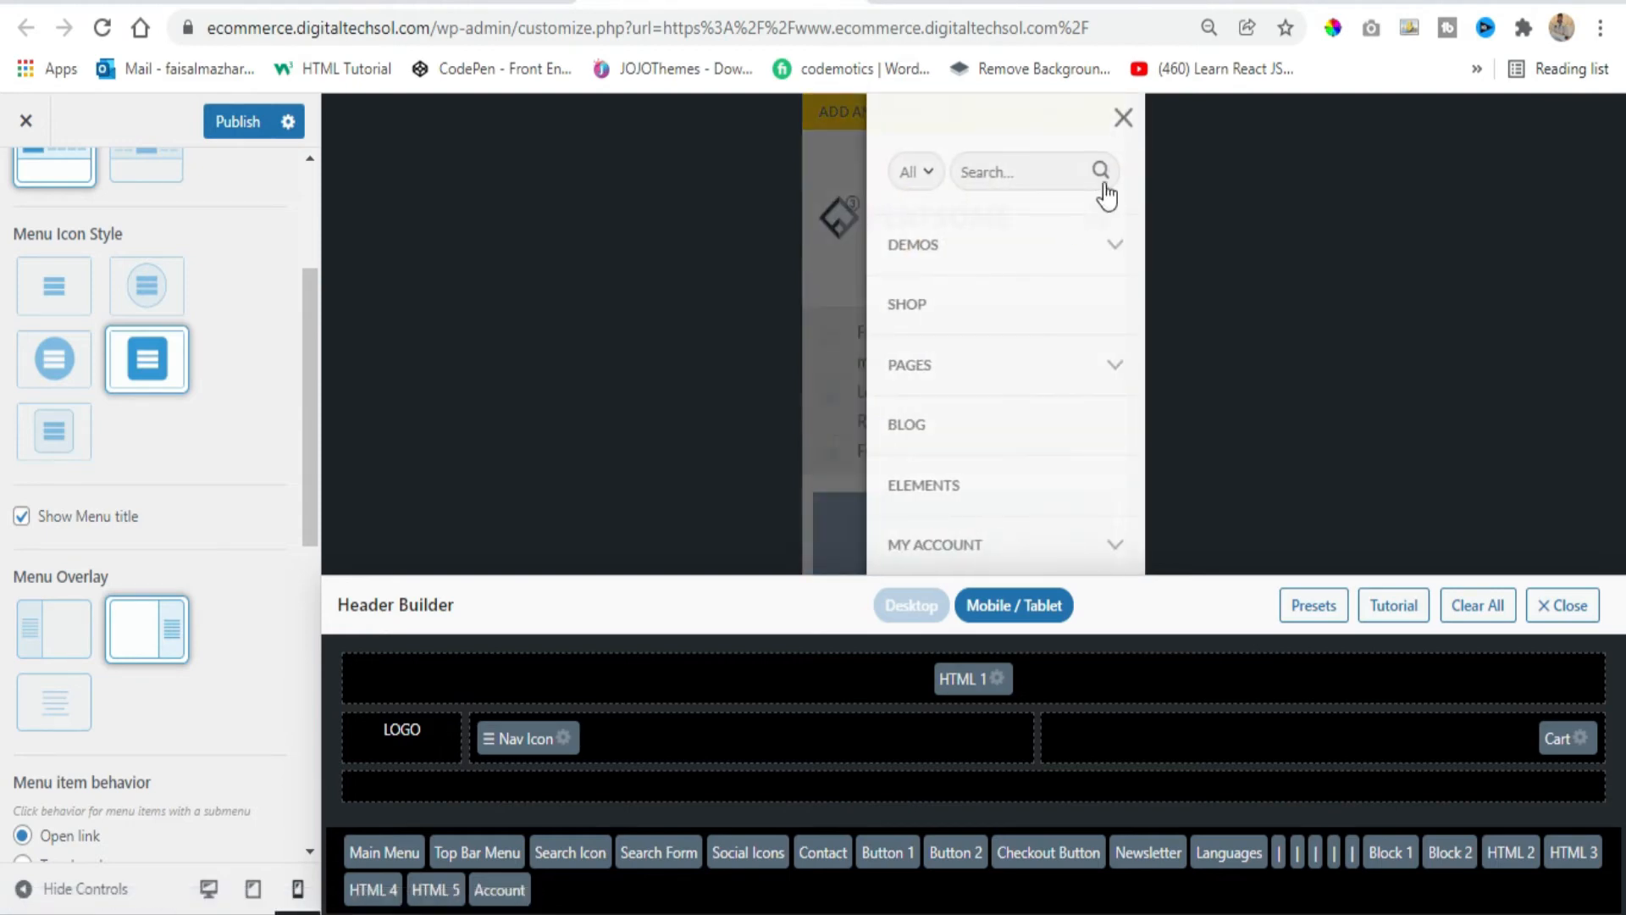
pyautogui.click(1119, 119)
# Move Newsletter to the top of the mobile Menu Elements above Search Form, close the previewed menu, and return to the Header sections
pyautogui.scroll(-2, 173, 394)
pyautogui.scroll(-3, 156, 539)
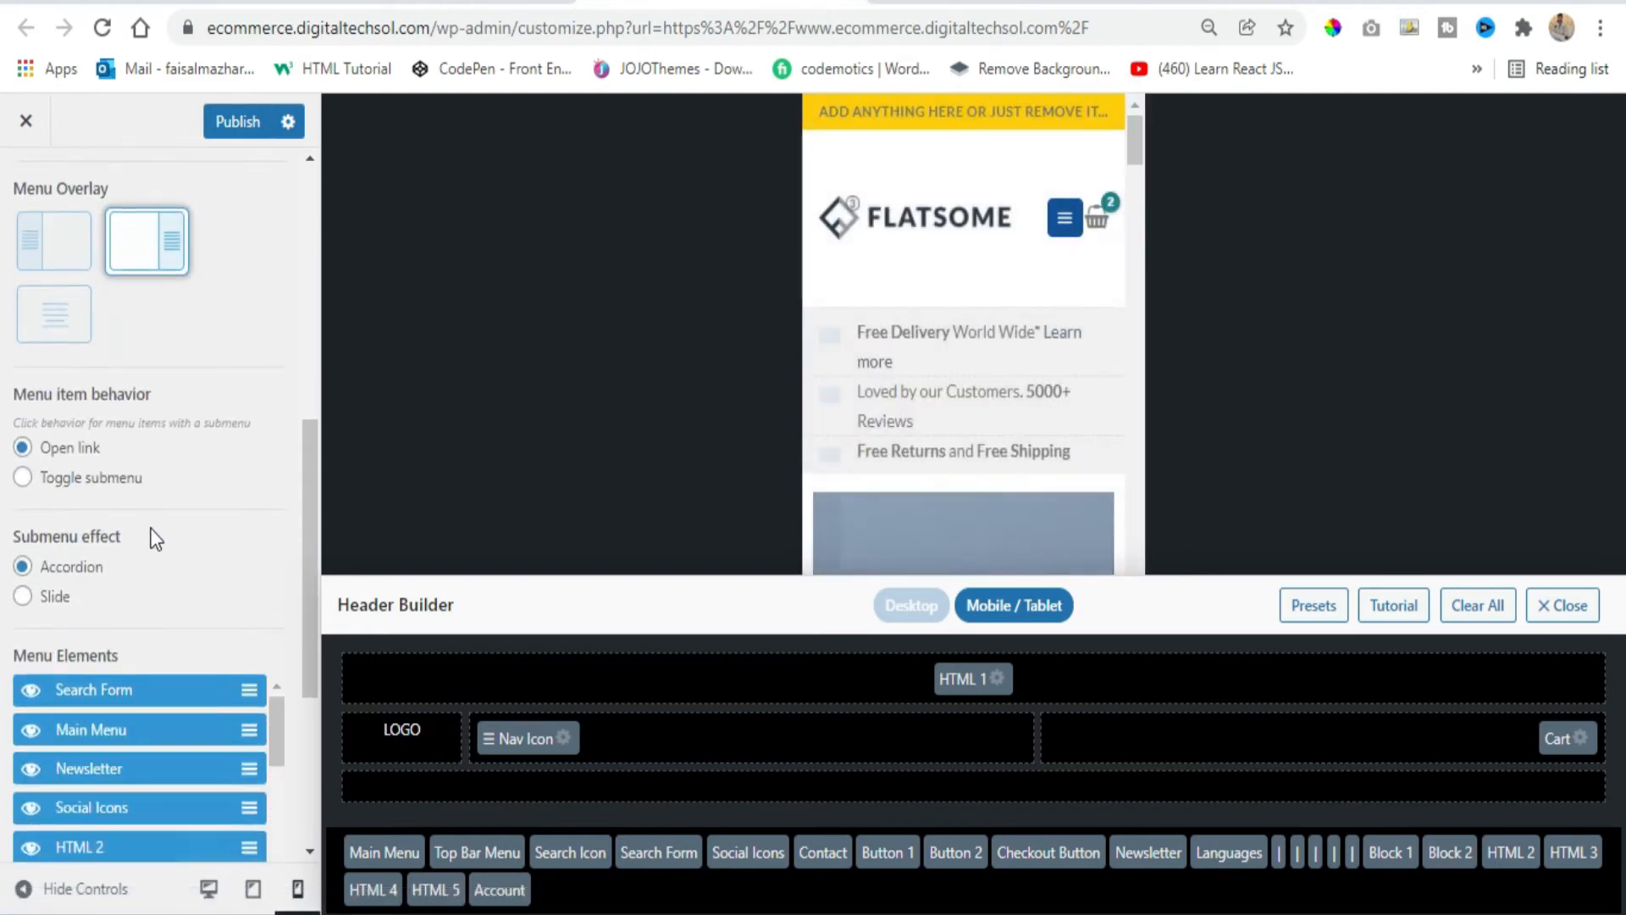
pyautogui.click(1066, 219)
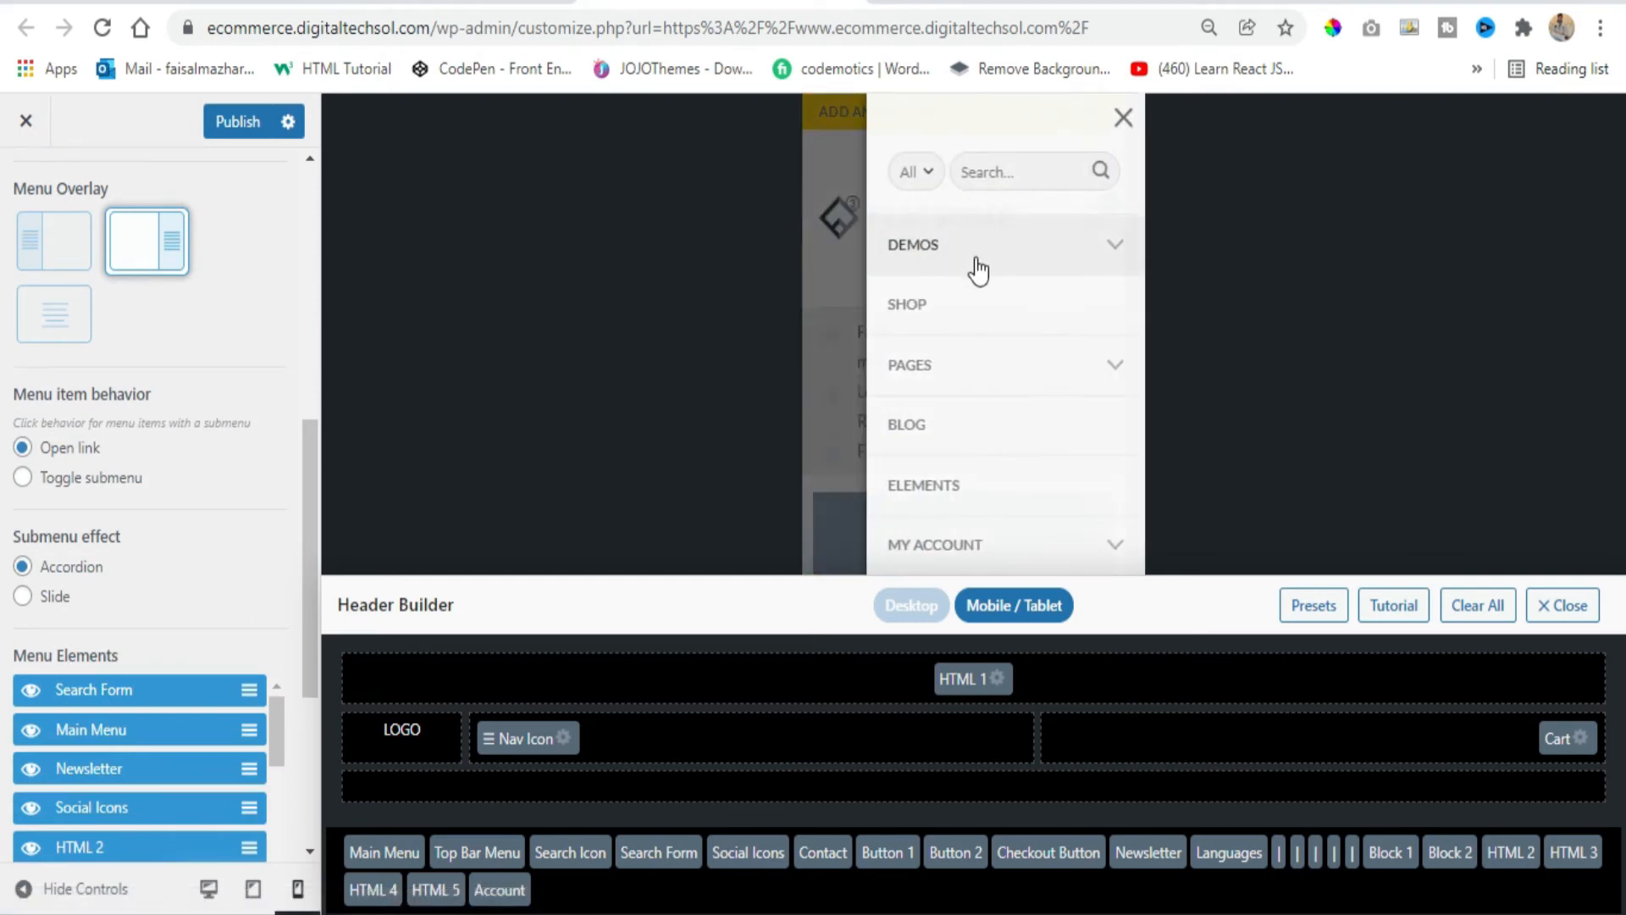
pyautogui.scroll(-2, 110, 754)
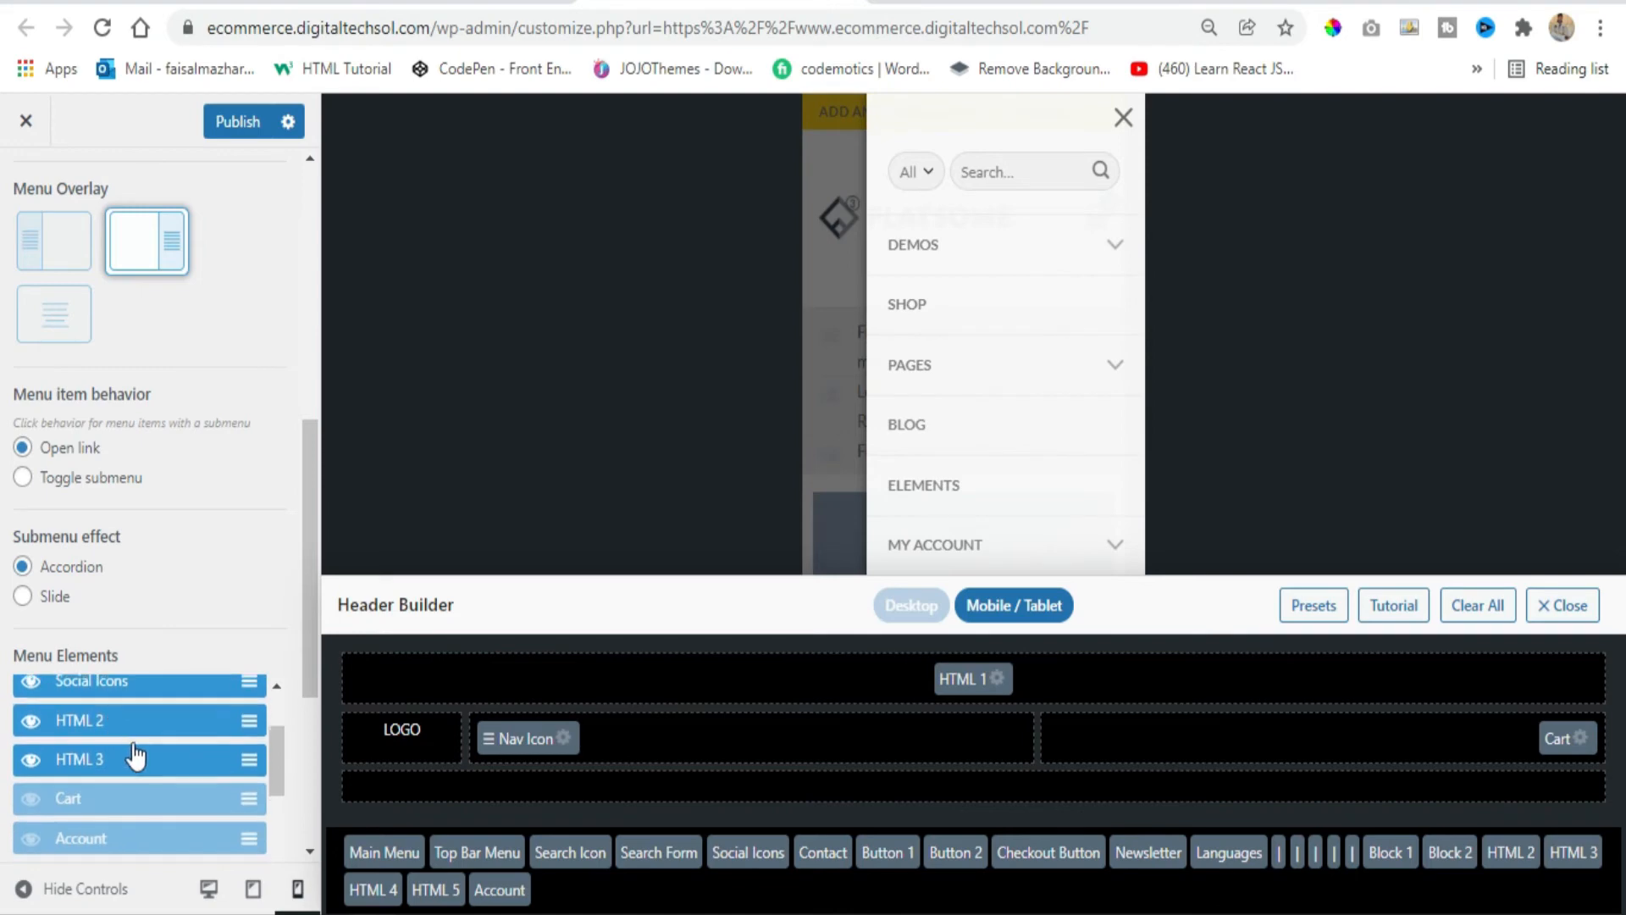
pyautogui.scroll(2, 136, 763)
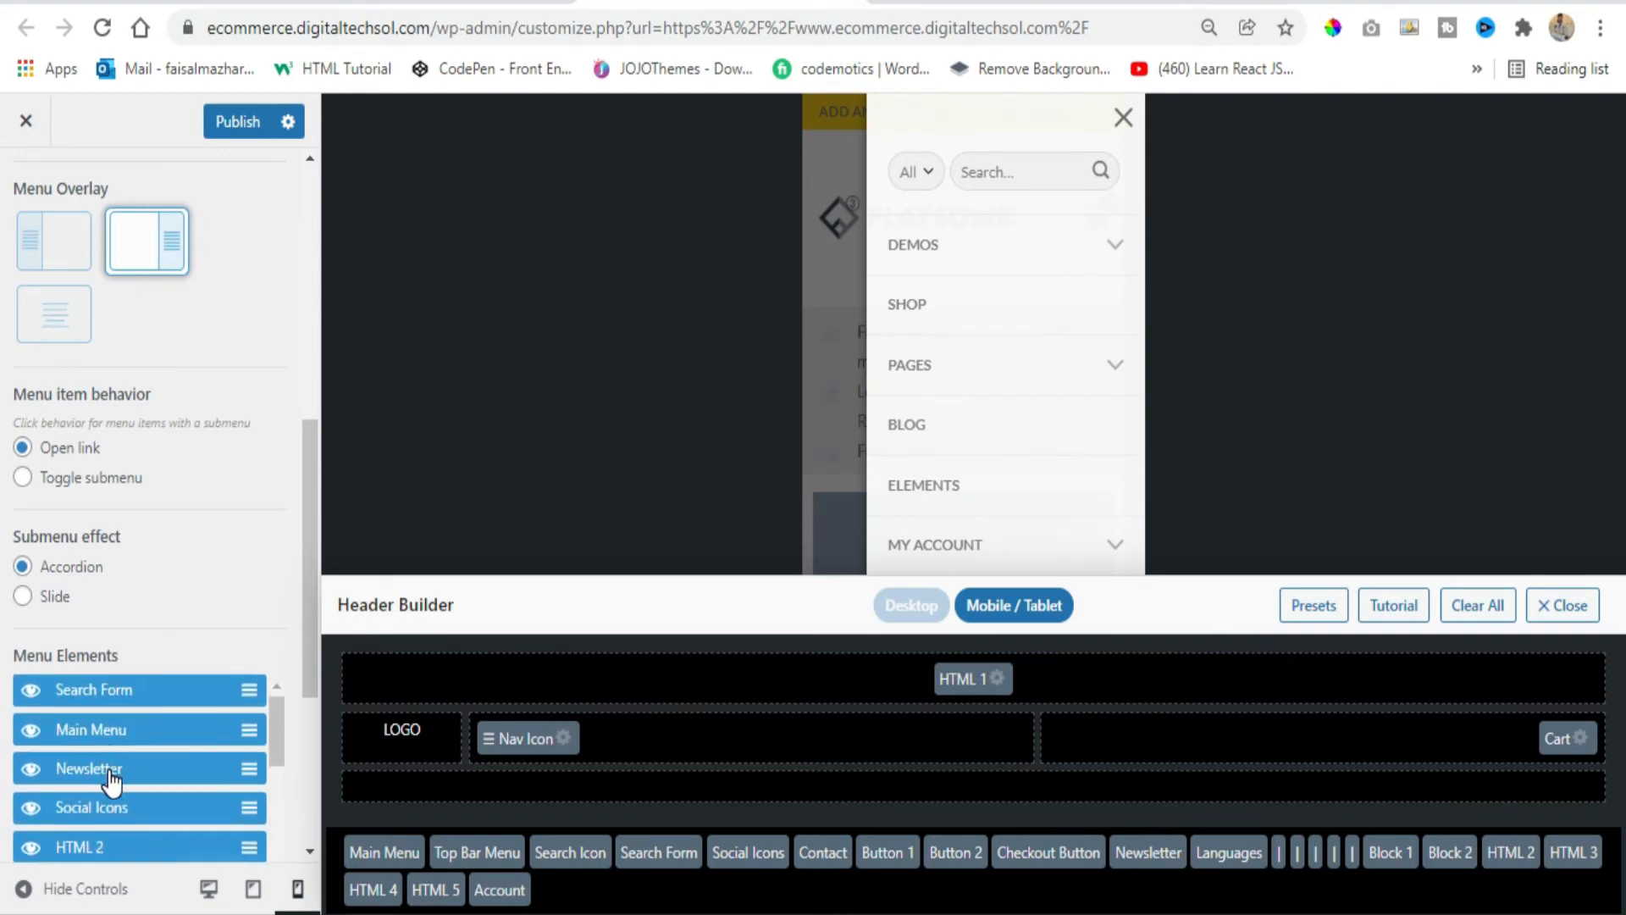
pyautogui.moveTo(111, 772); pyautogui.dragTo(114, 710)
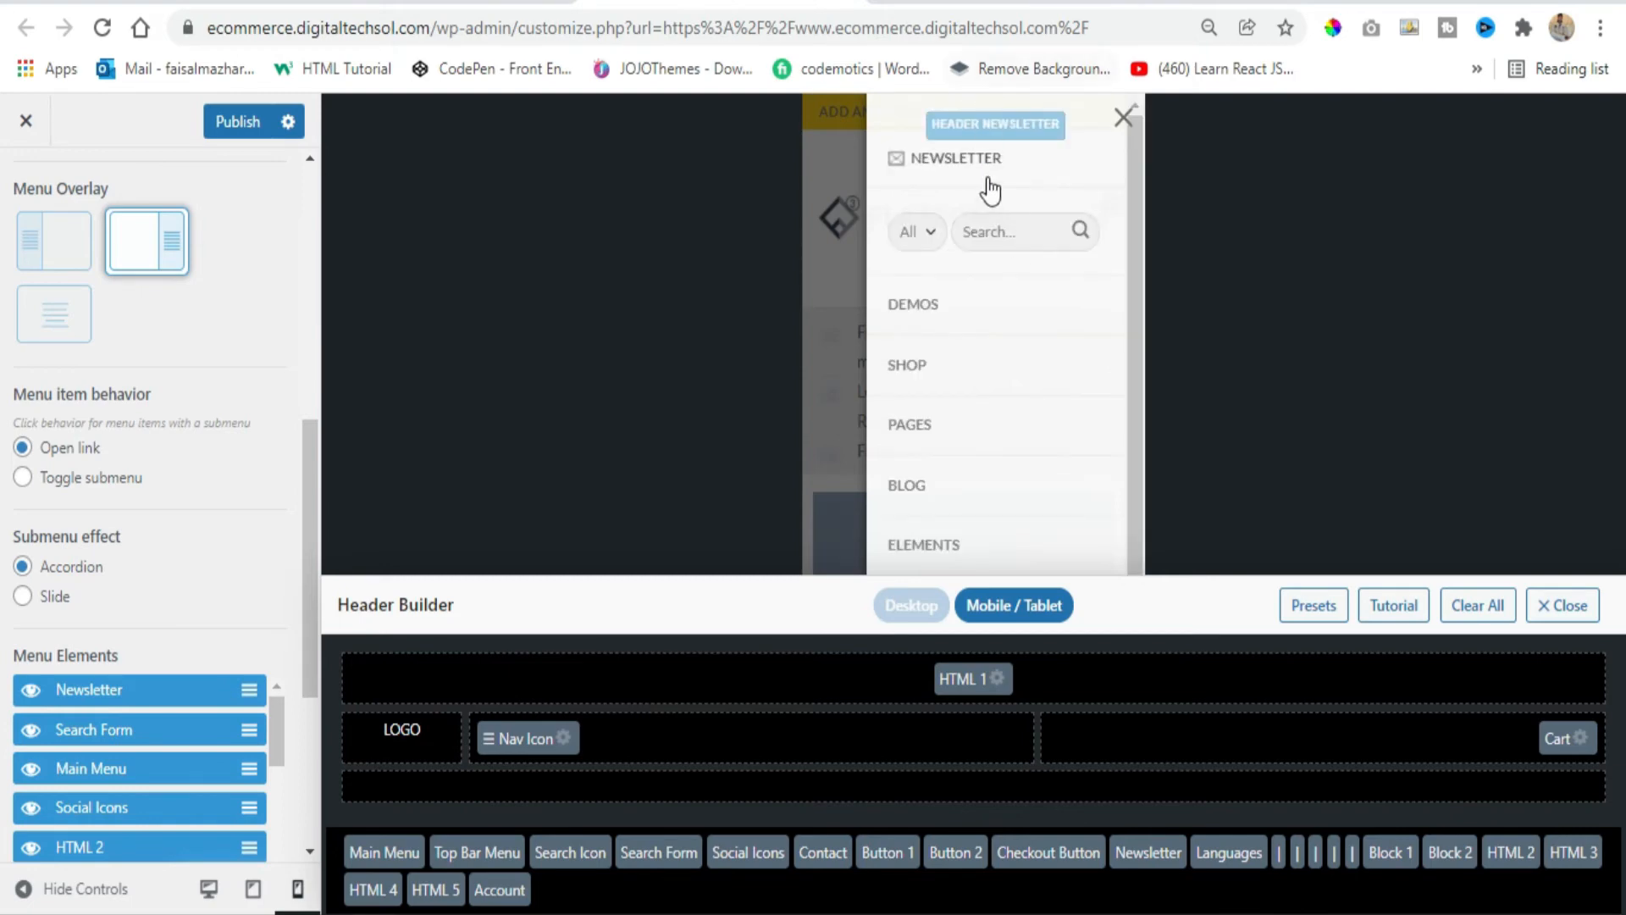
pyautogui.click(1124, 117)
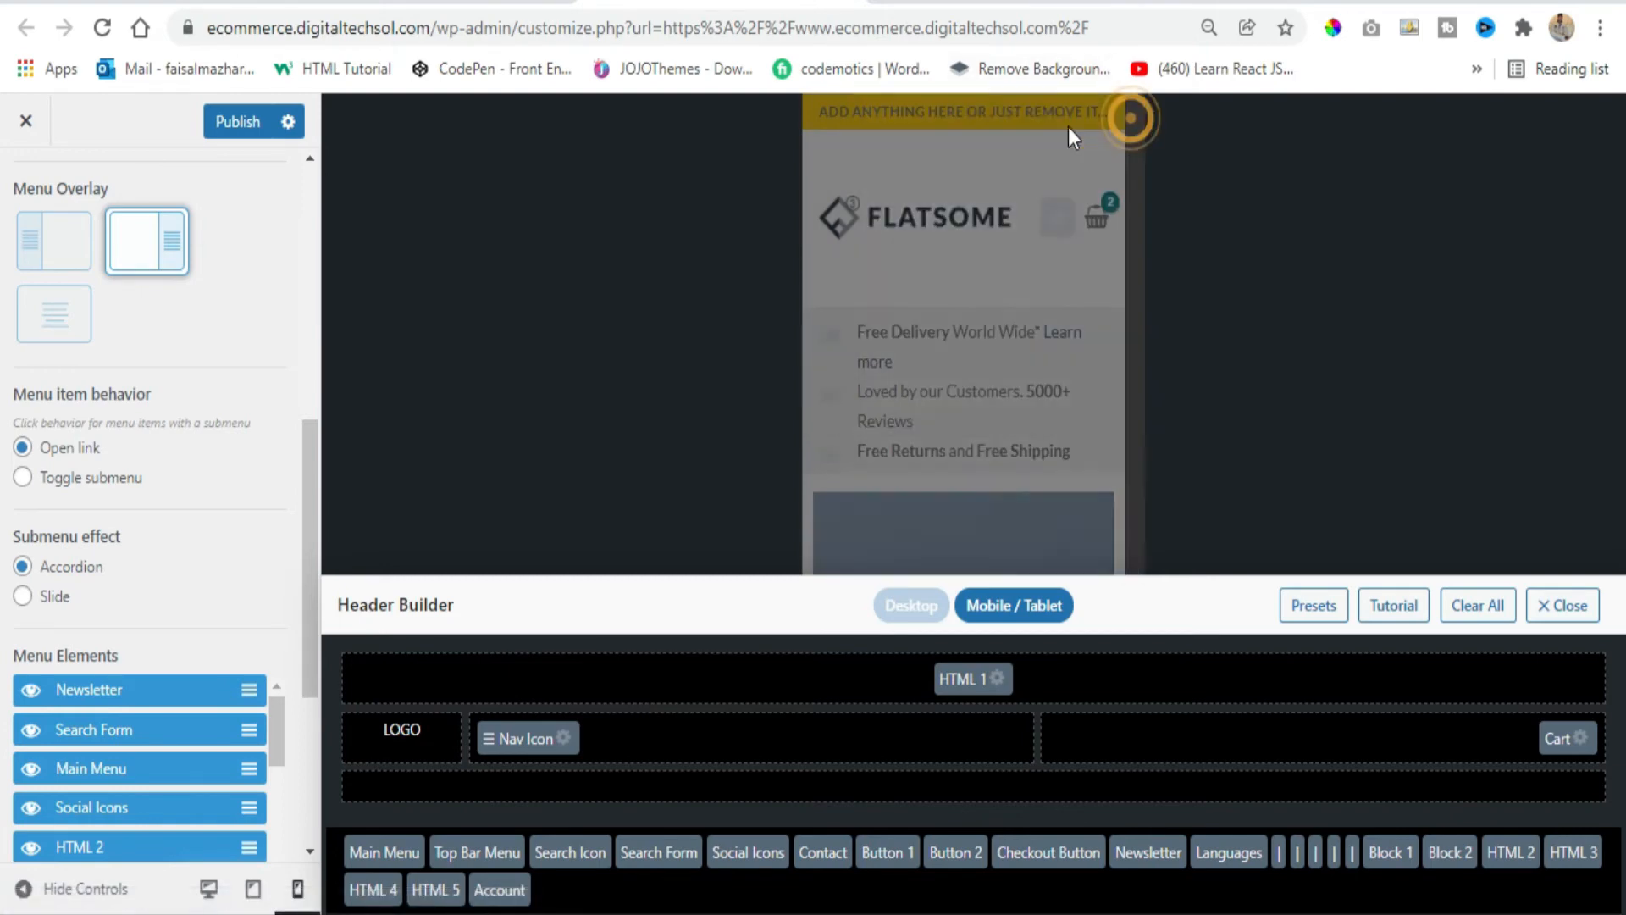
pyautogui.scroll(6, 68, 254)
pyautogui.click(25, 188)
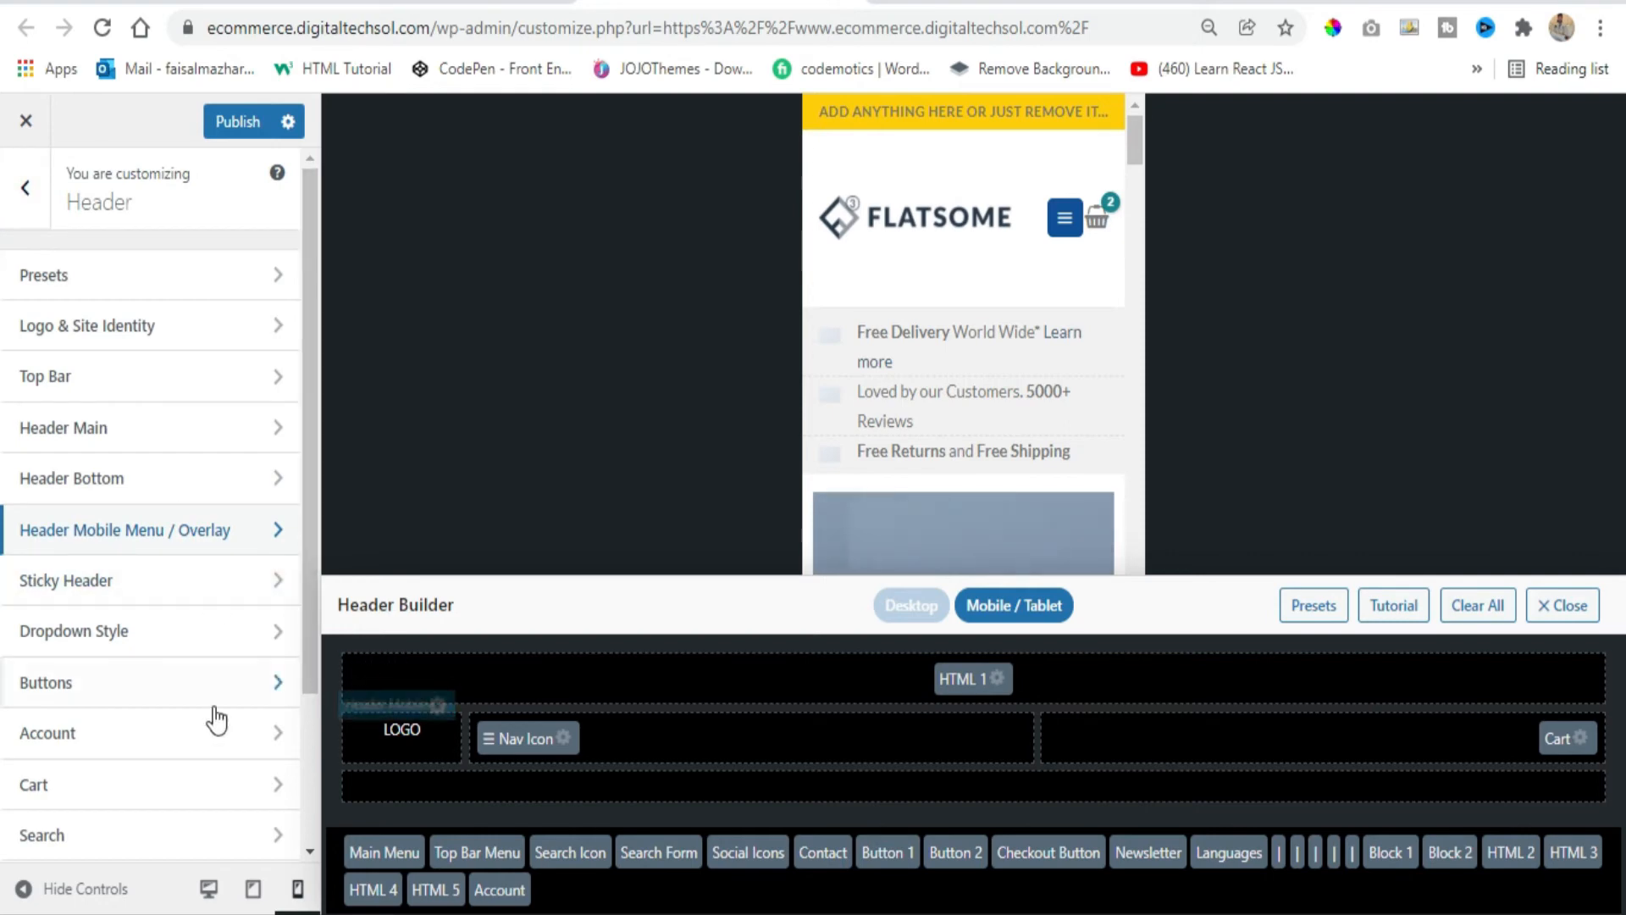
# Switch the preview to desktop and review the Sticky Header settings while checking how the header behaves on page scroll
pyautogui.click(216, 891)
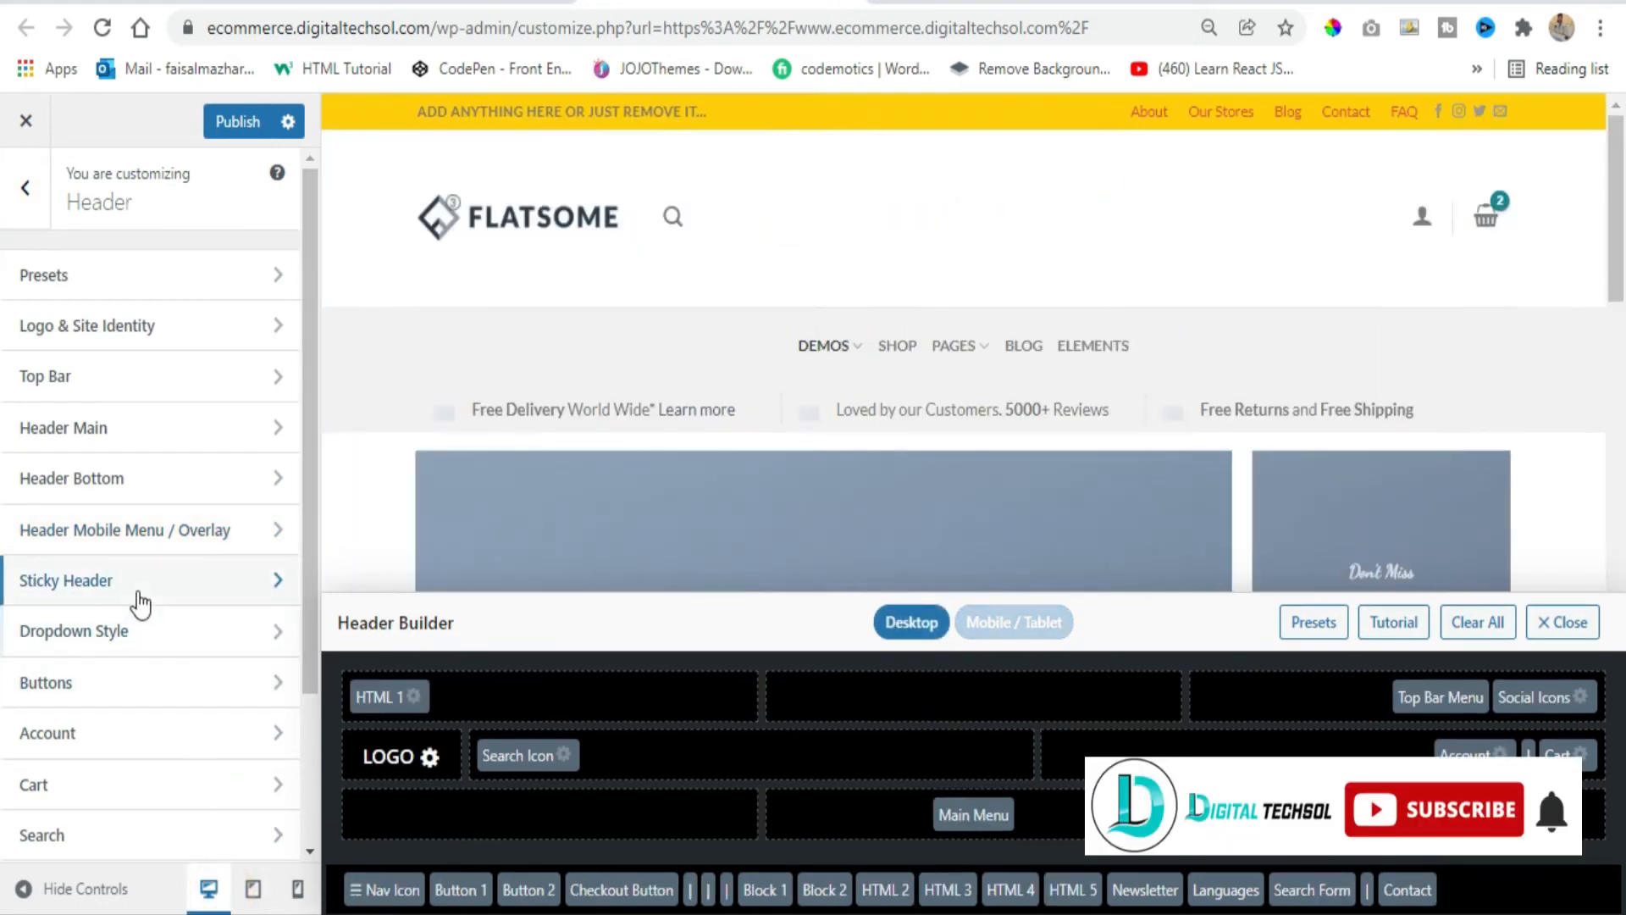
pyautogui.click(135, 583)
pyautogui.scroll(-5, 491, 246)
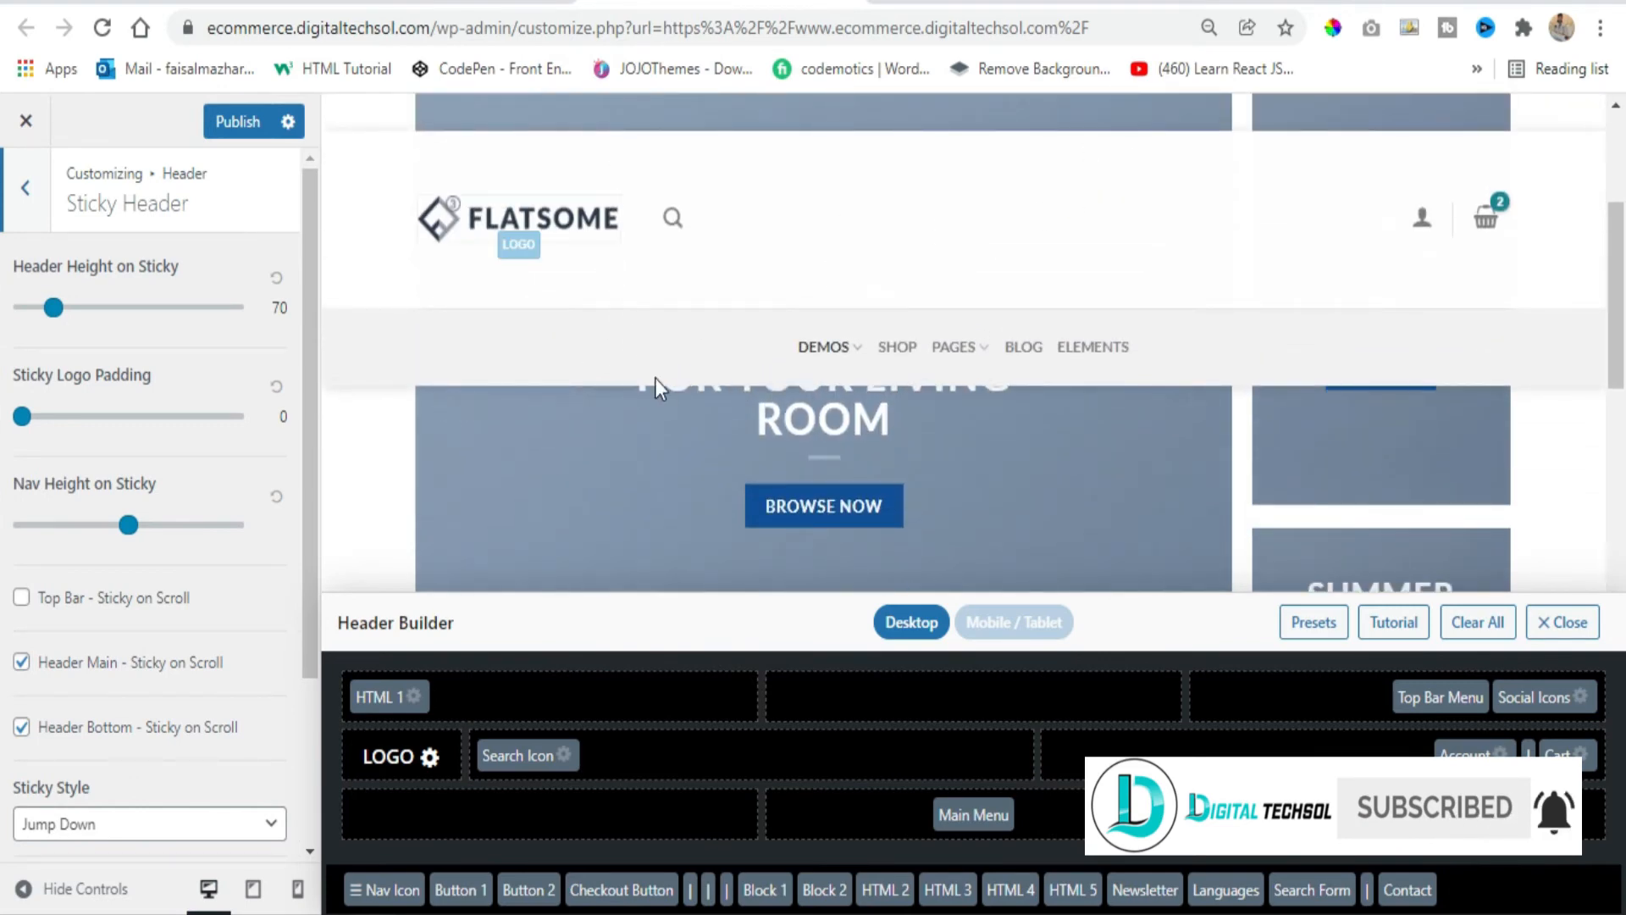
pyautogui.scroll(-10, 669, 423)
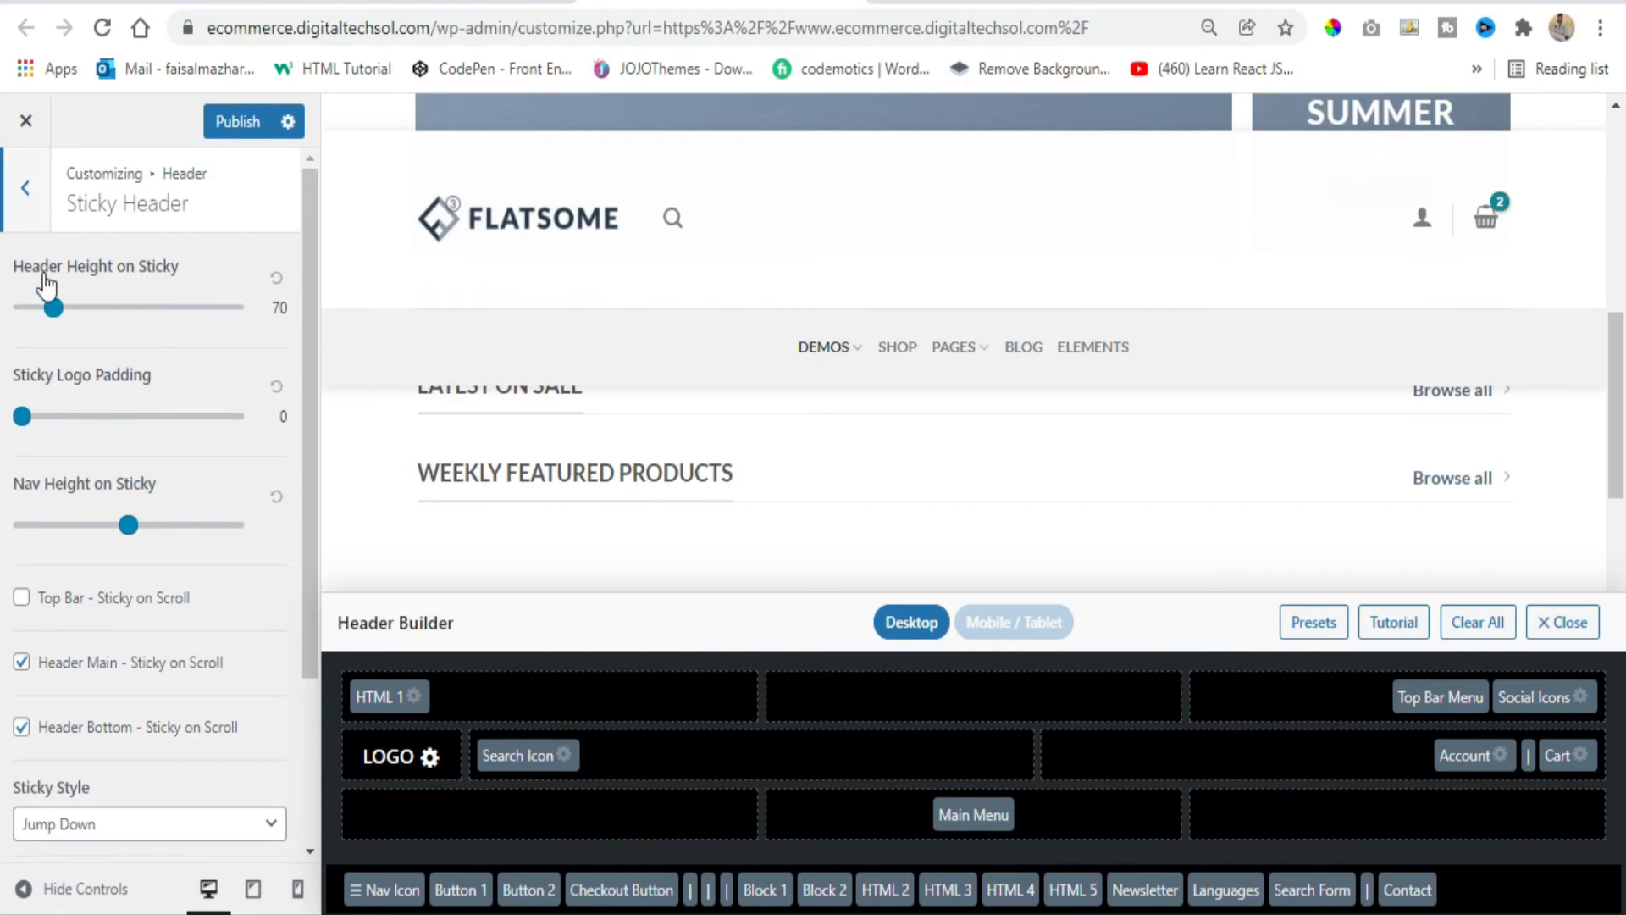
pyautogui.scroll(-3, 135, 390)
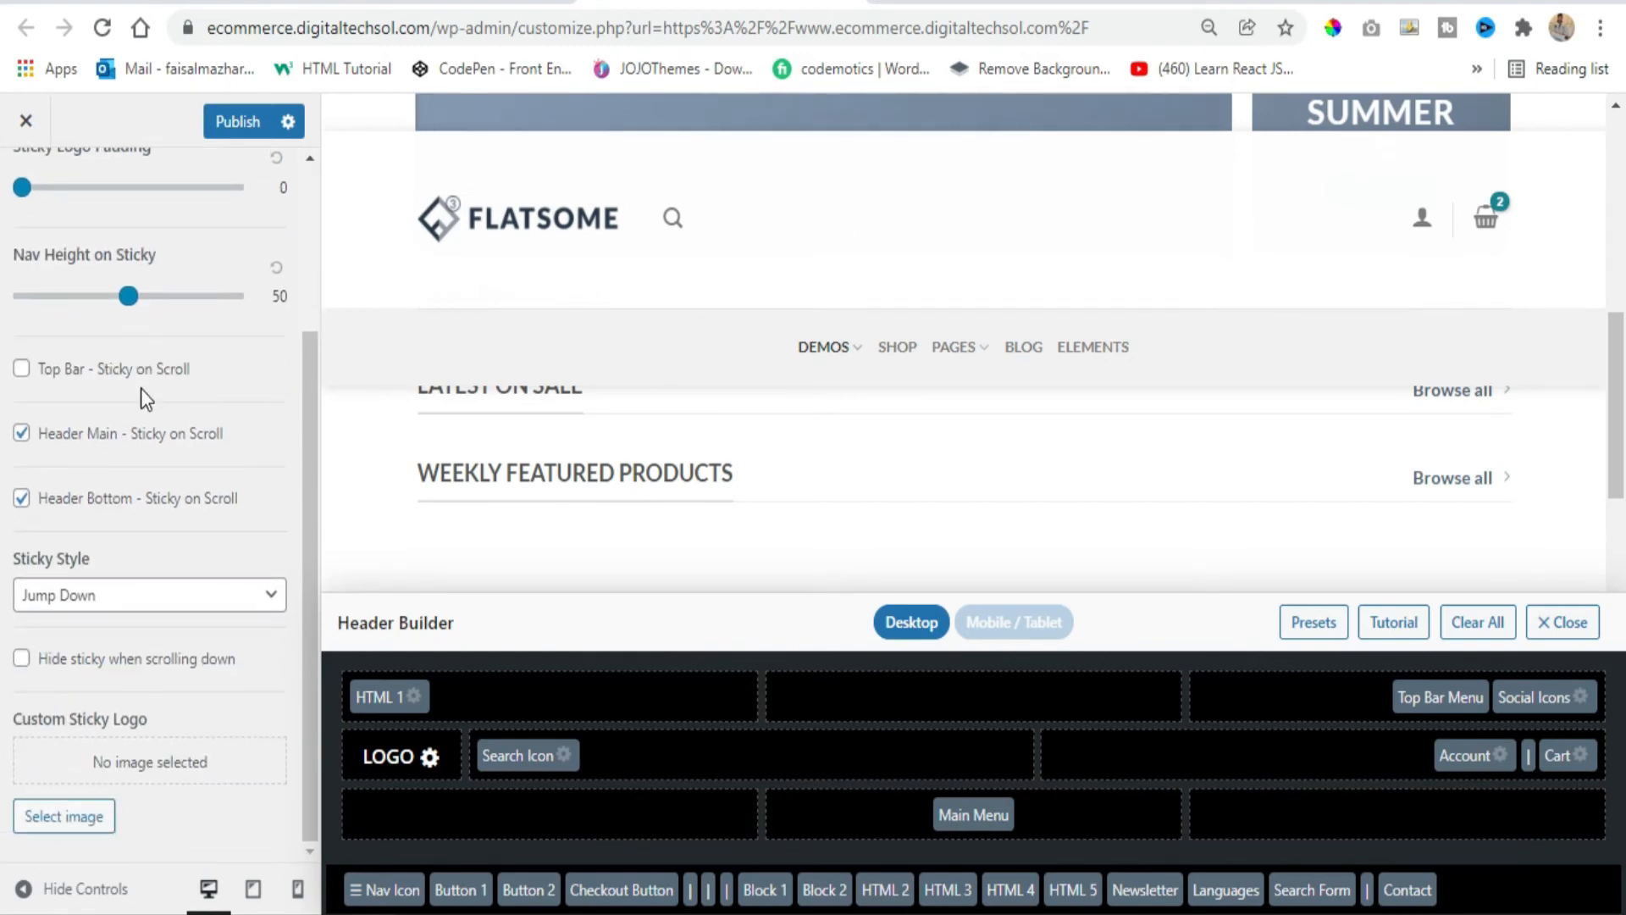
pyautogui.scroll(3, 140, 388)
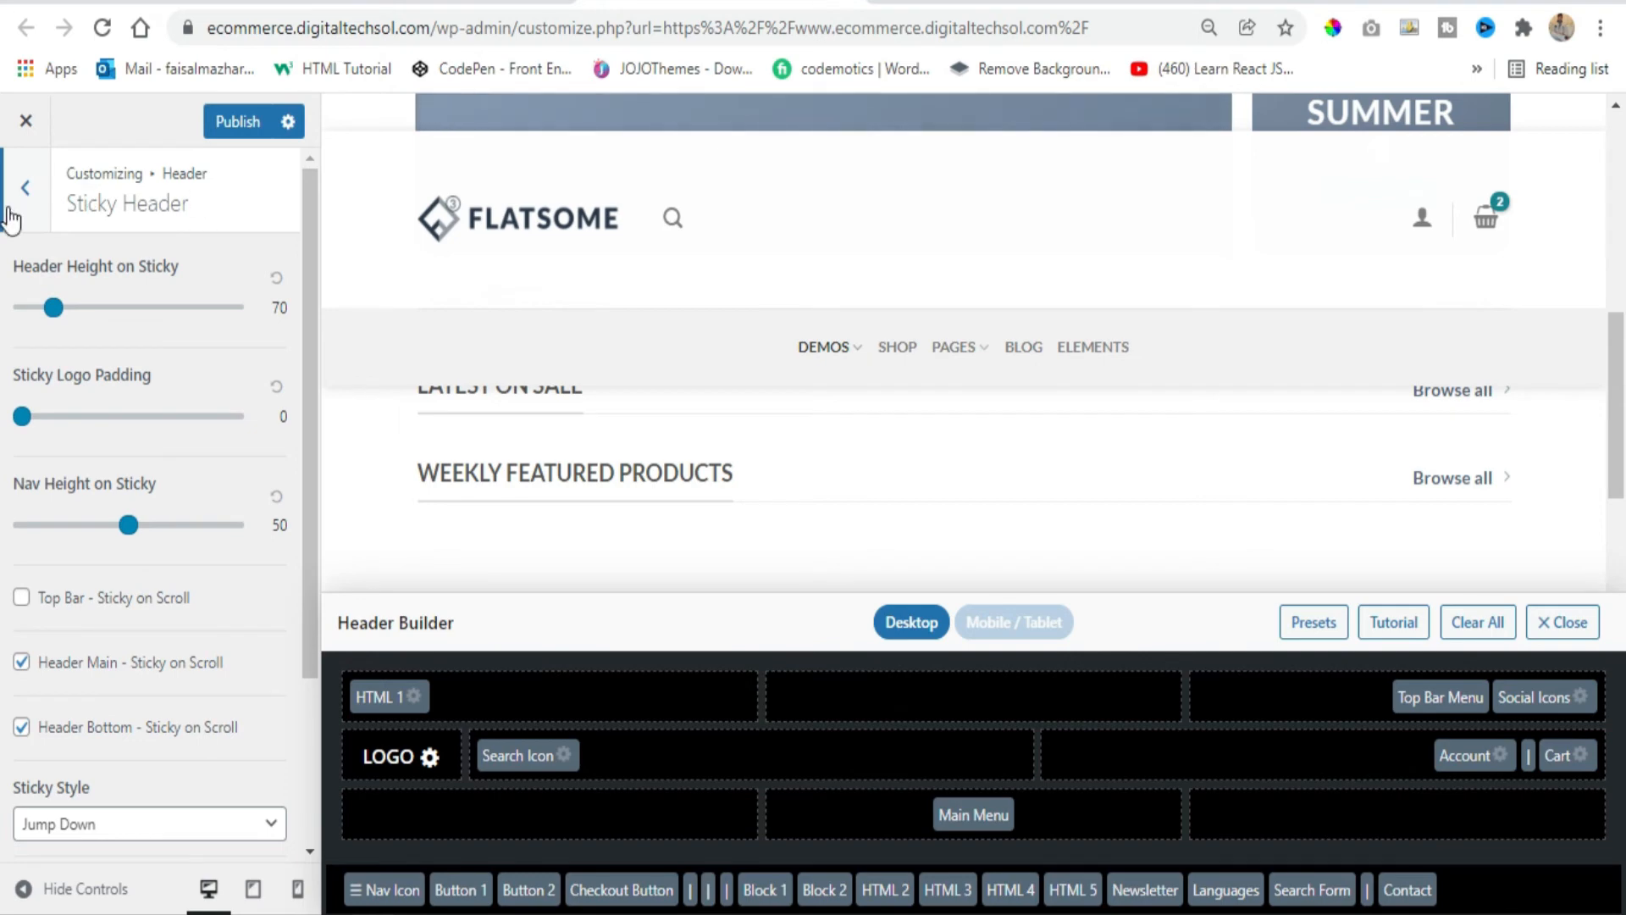
pyautogui.click(25, 188)
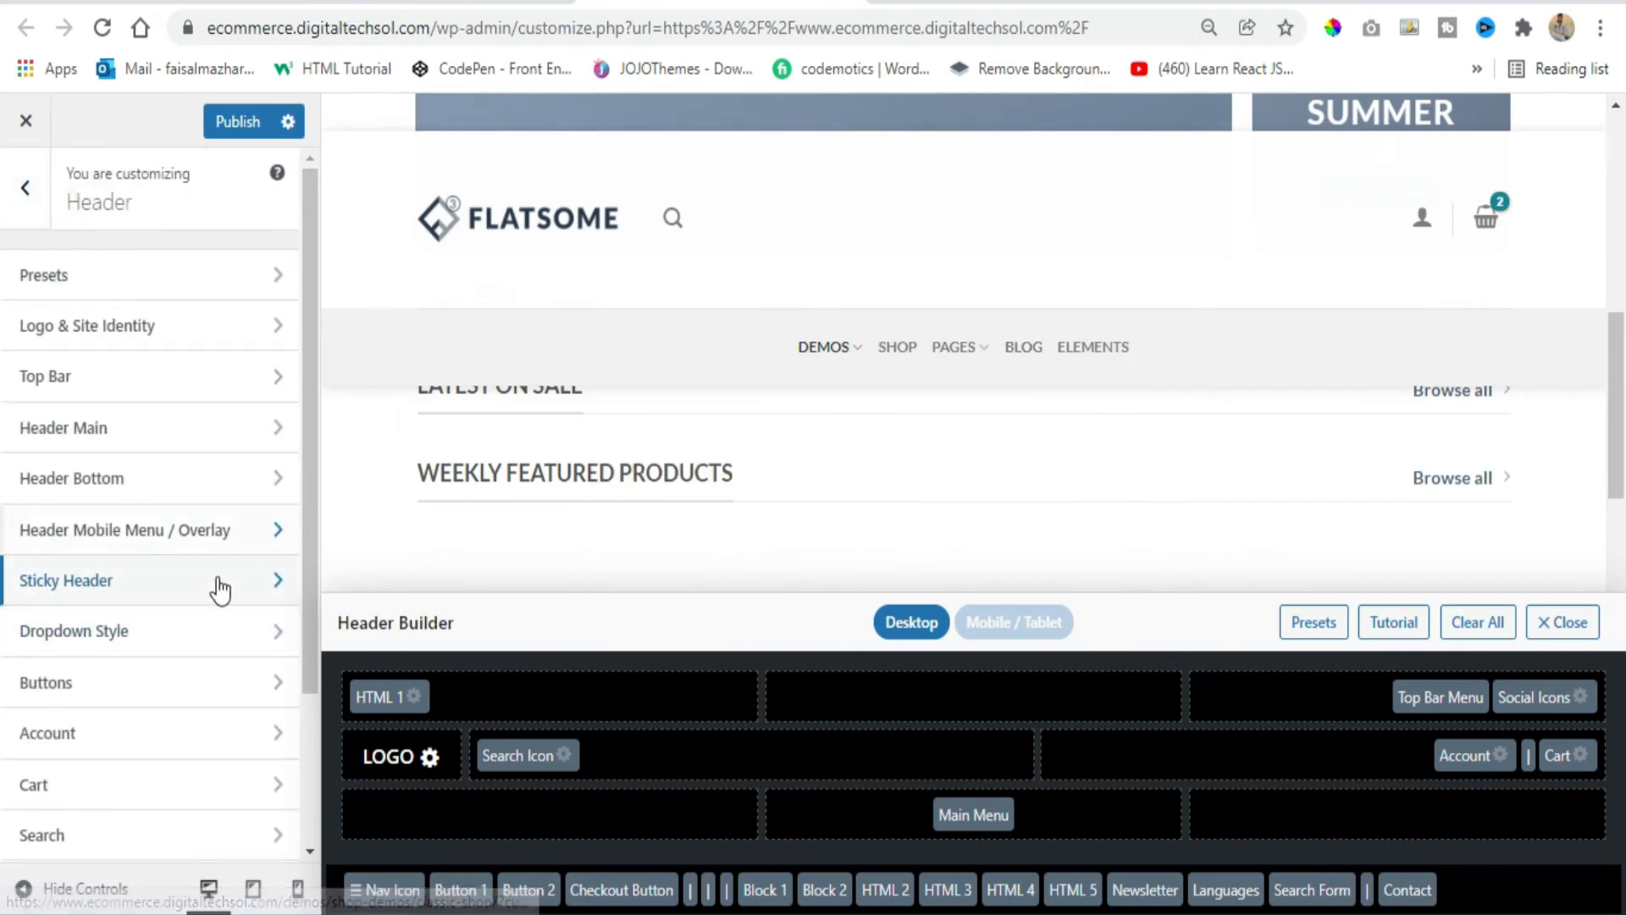
# Review the Dropdown Style settings for all dropdowns and default dropdowns, then return to the Header sections
pyautogui.click(225, 634)
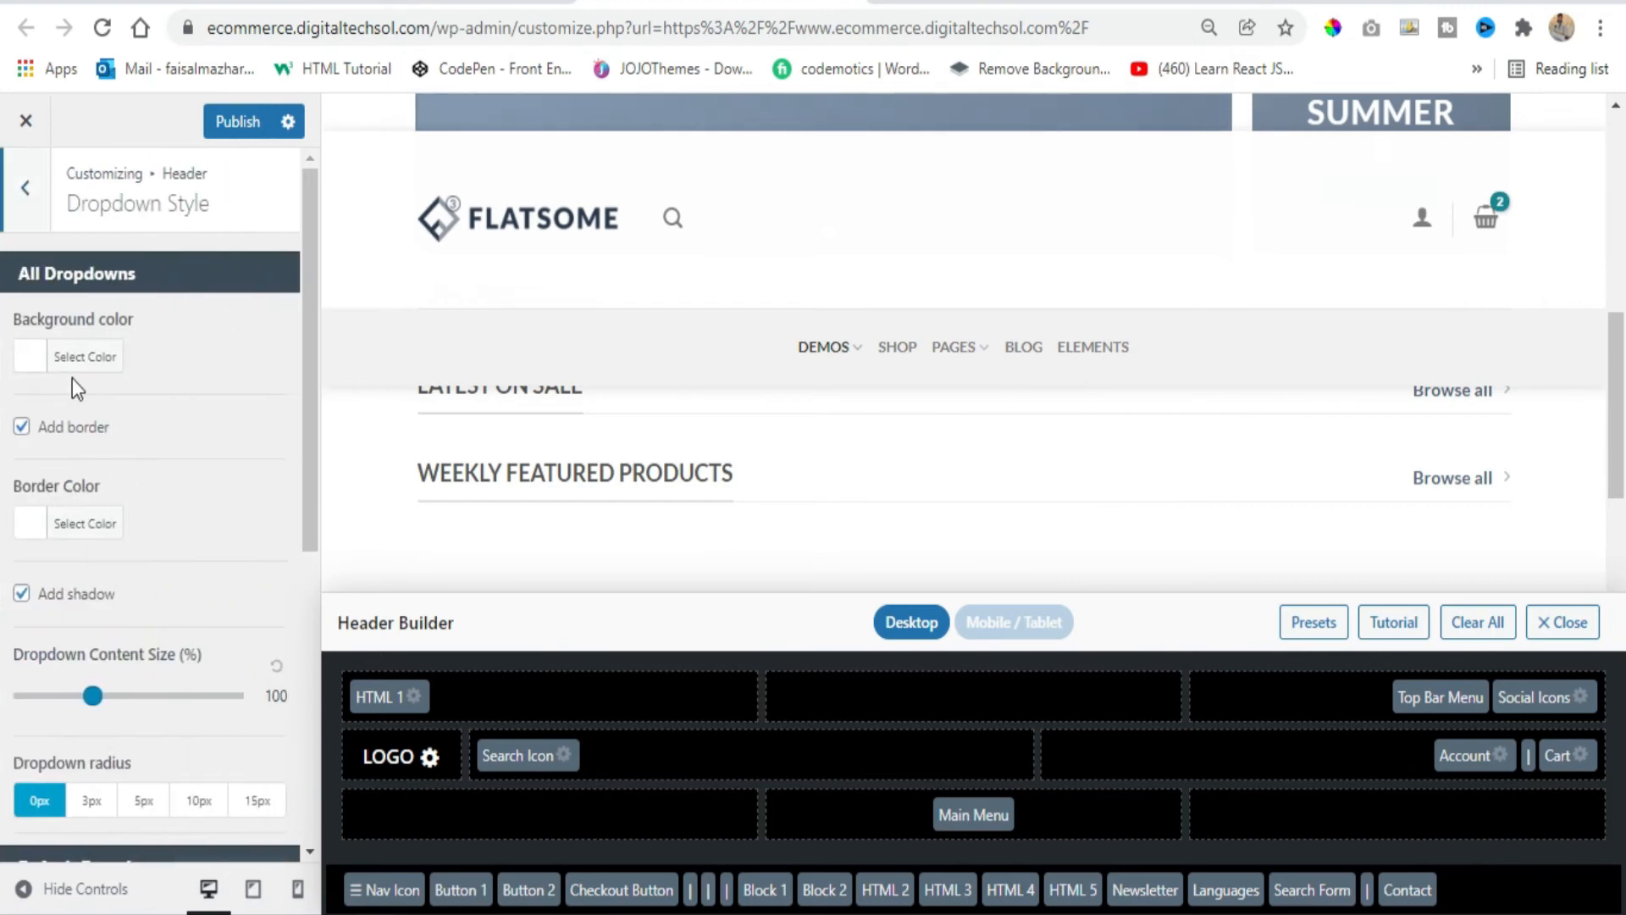
pyautogui.scroll(-6, 84, 383)
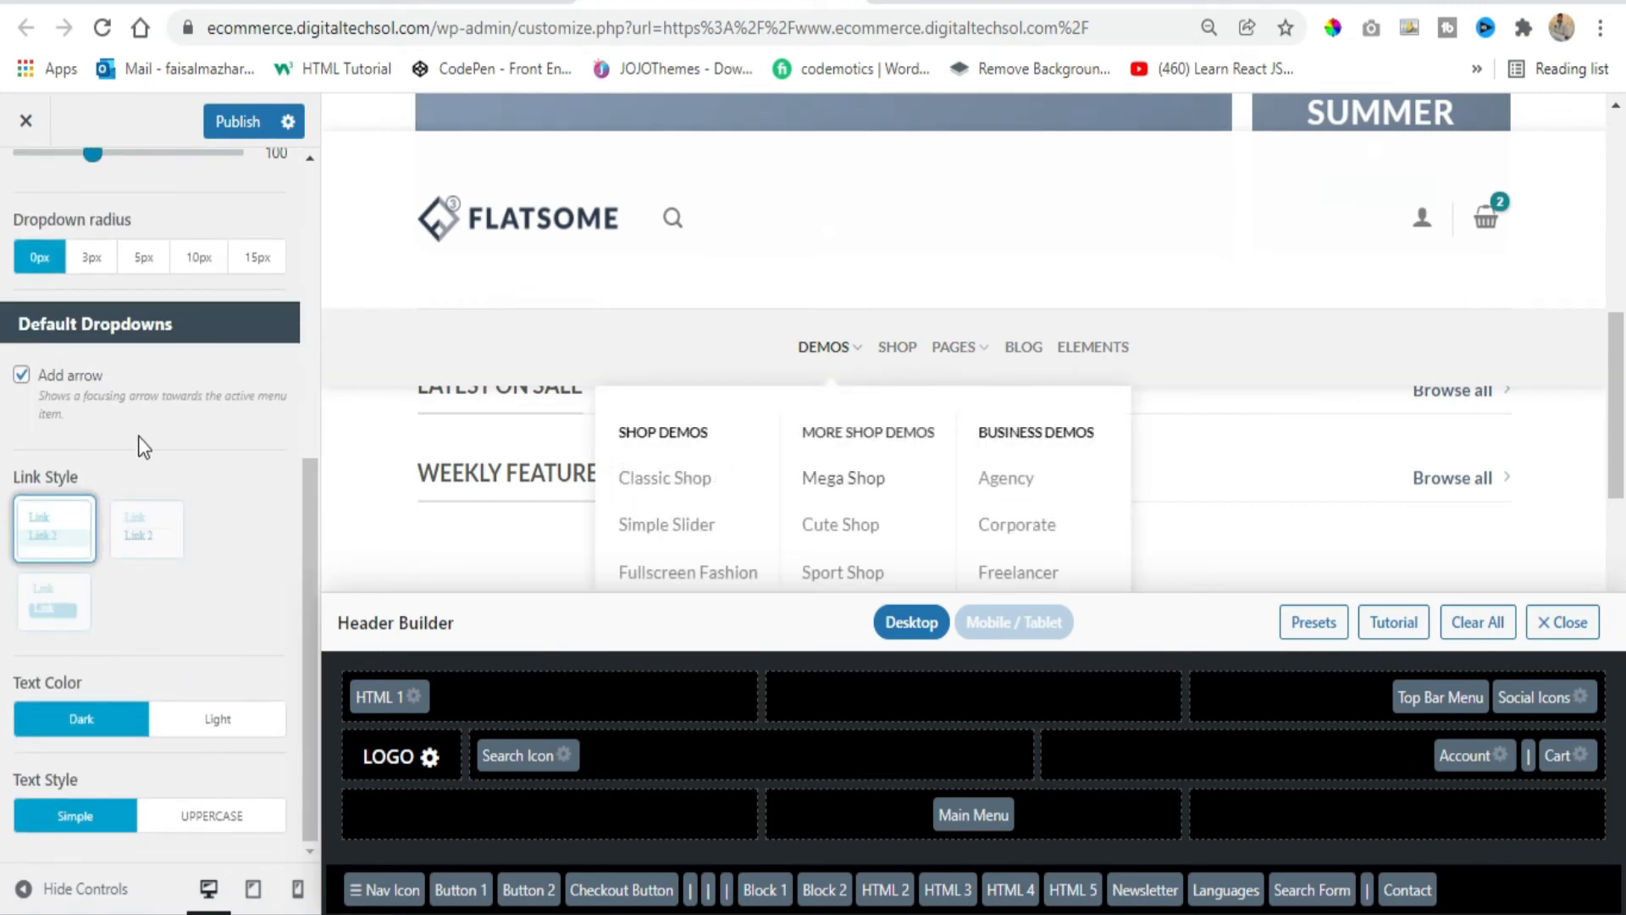
pyautogui.scroll(6, 110, 334)
pyautogui.click(38, 193)
# Examine the Button 1 and Button 2 settings, including the text, link, target, rel and radius options, and return to the Header sections
pyautogui.scroll(-2, 152, 461)
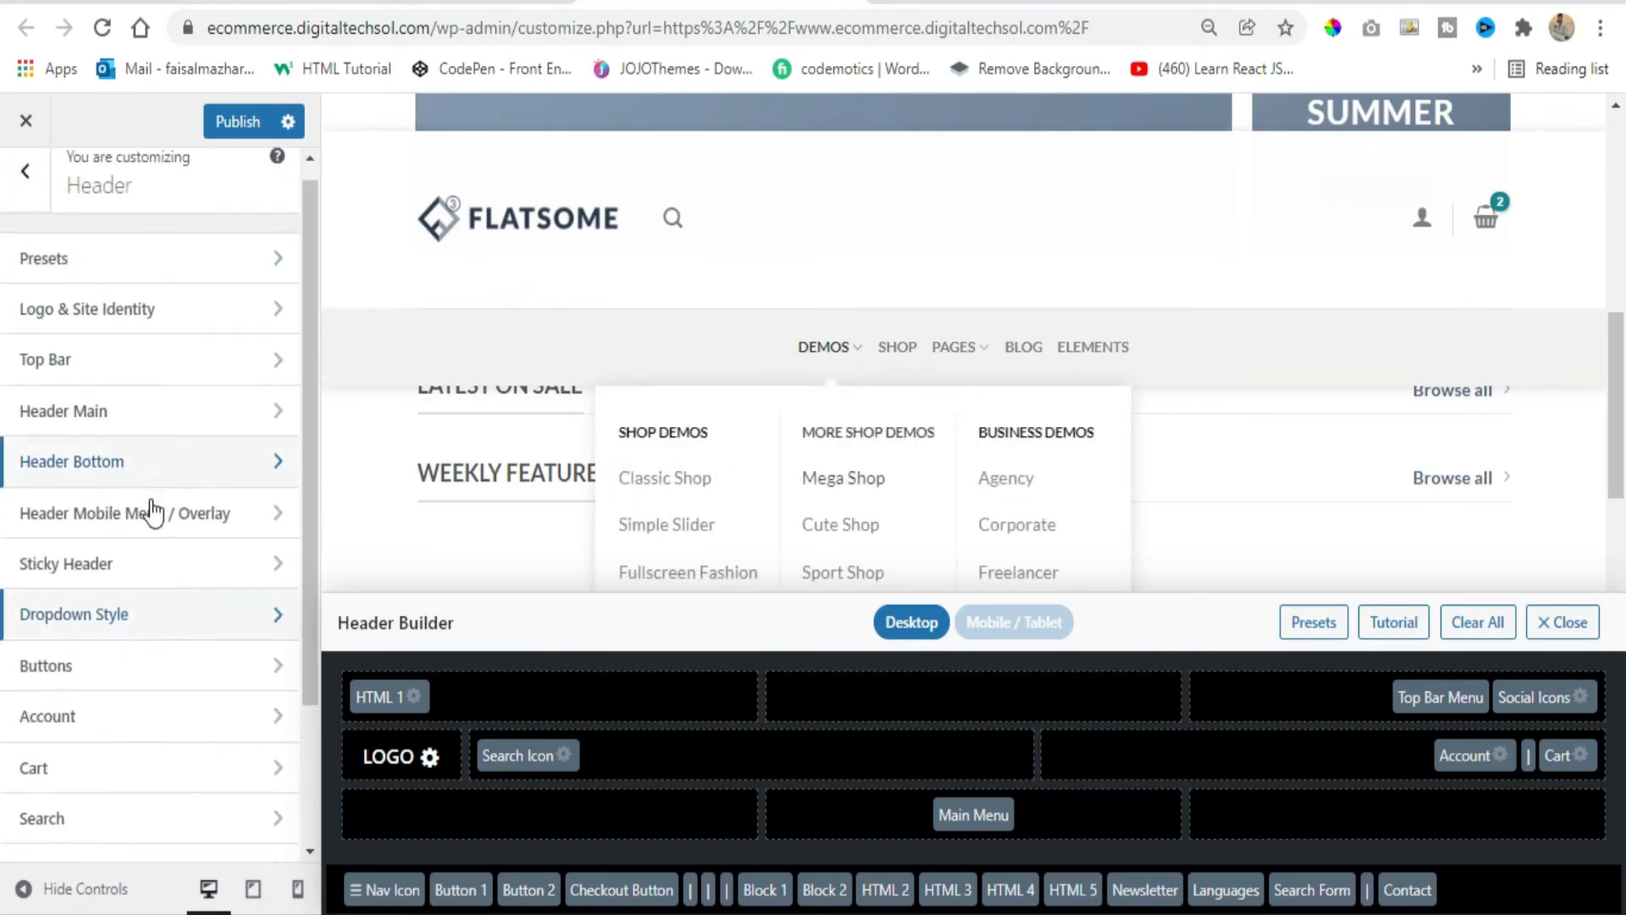
pyautogui.click(241, 572)
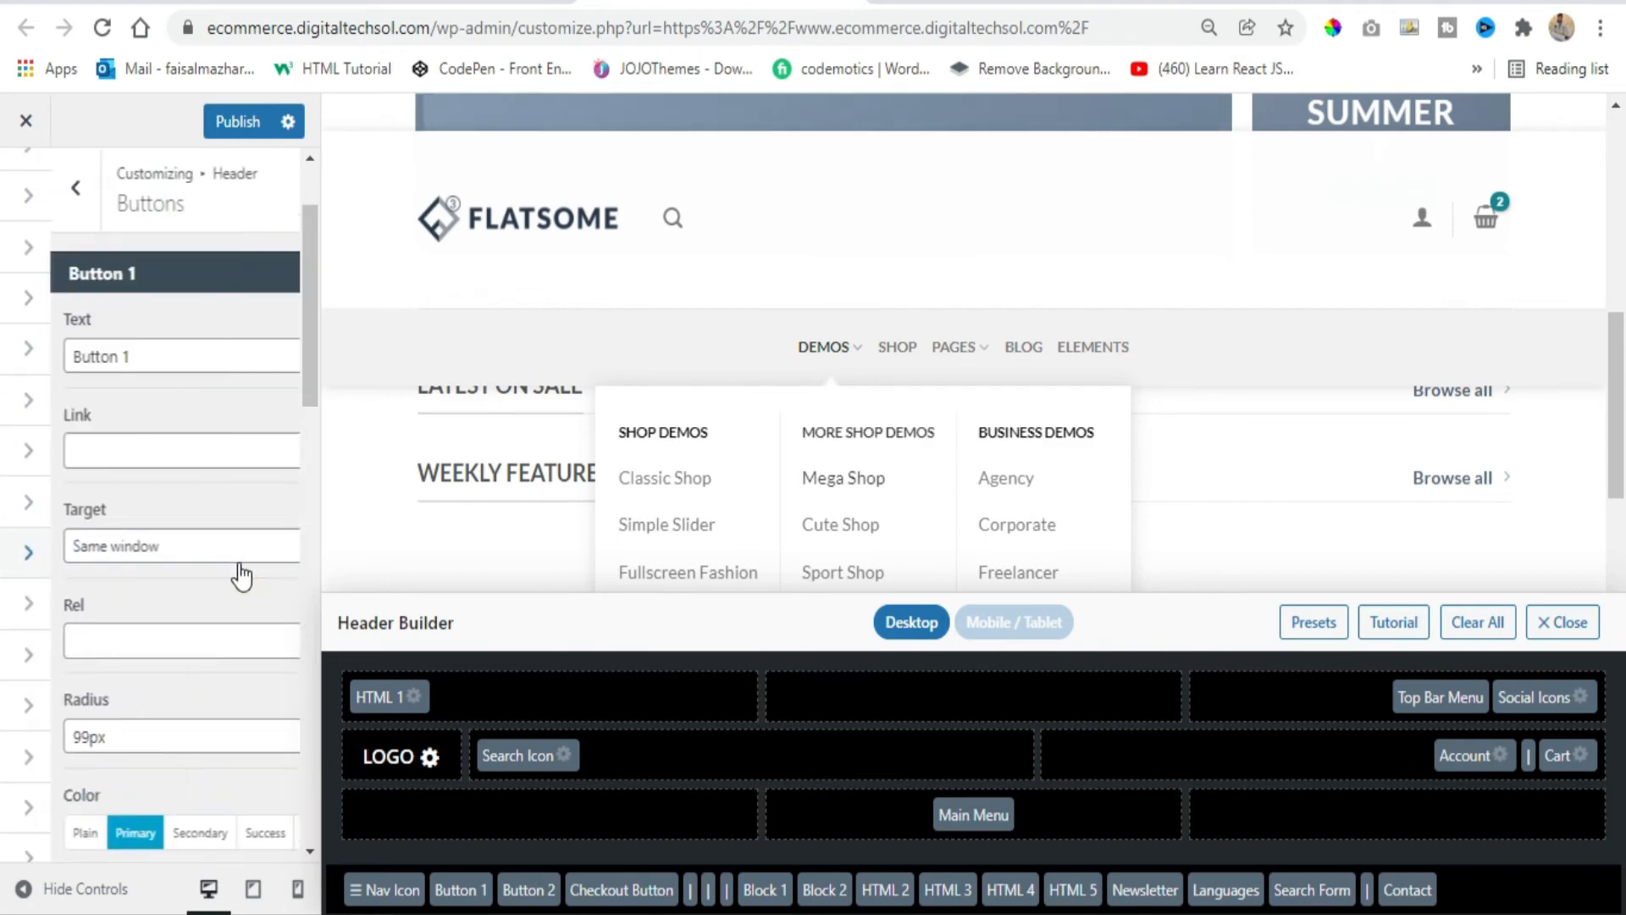
pyautogui.click(192, 337)
pyautogui.scroll(-7, 189, 350)
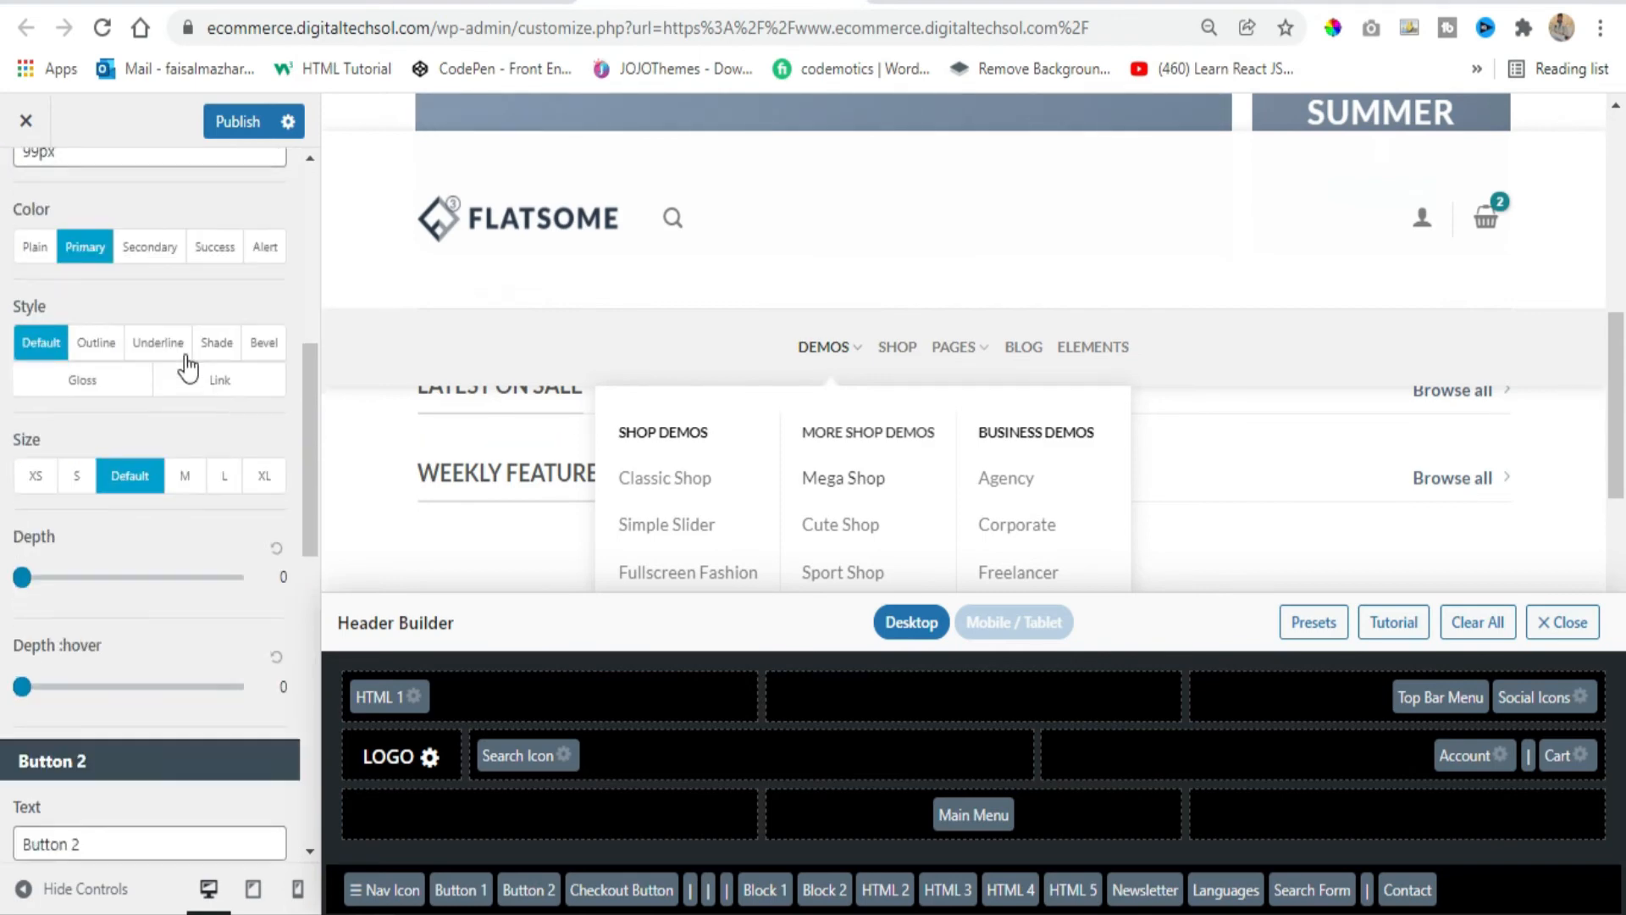
pyautogui.scroll(-4, 153, 708)
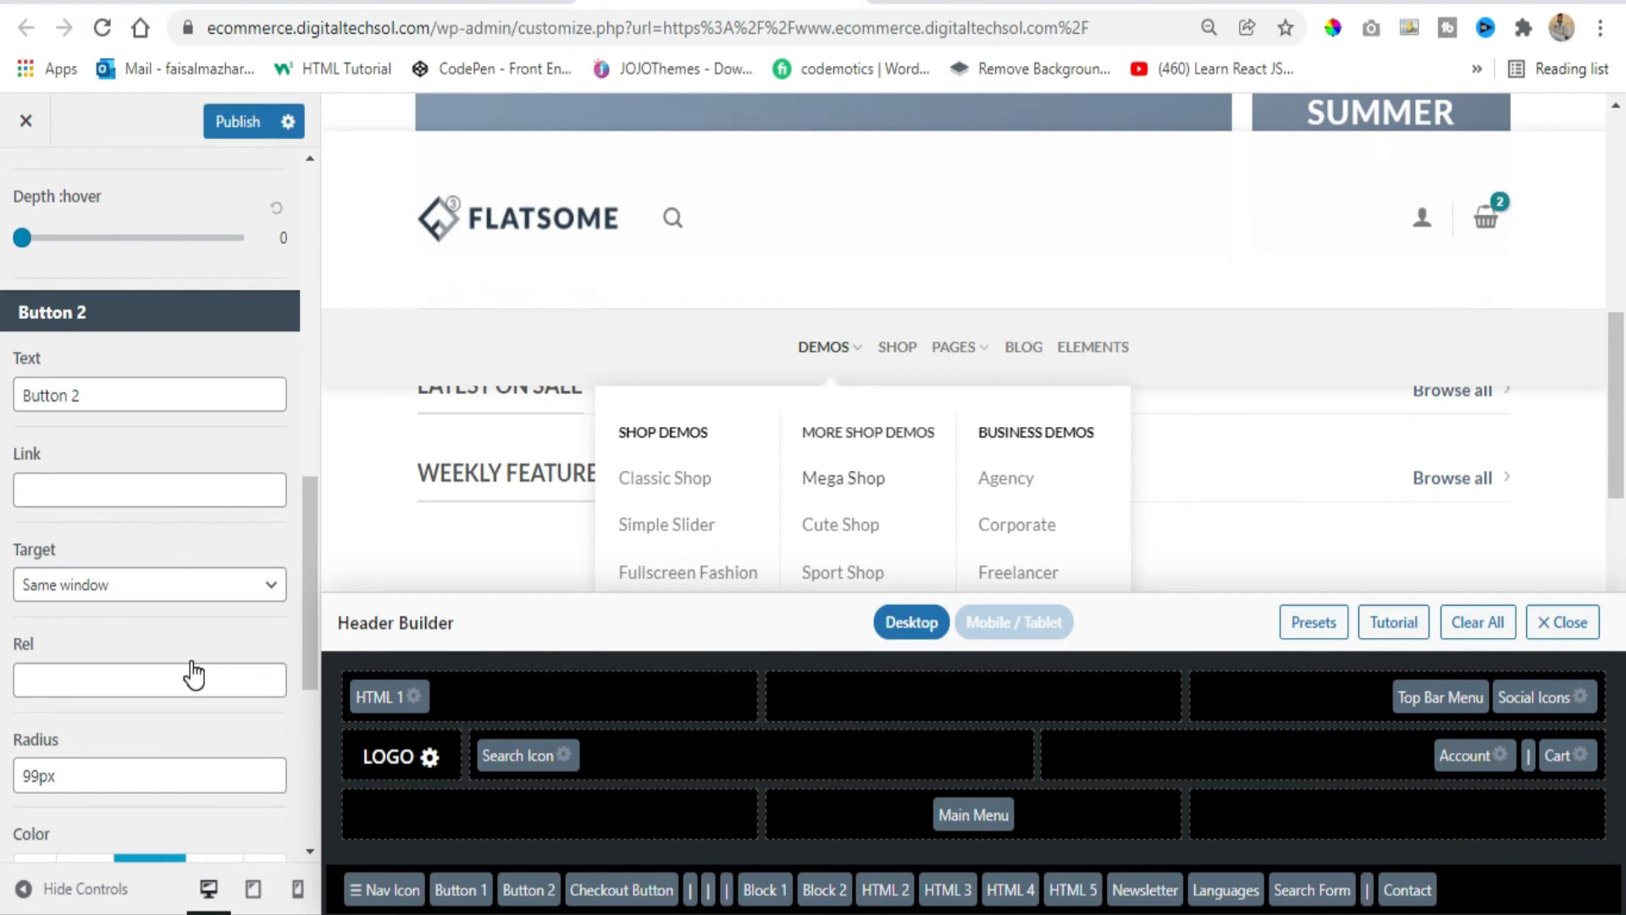
pyautogui.click(188, 592)
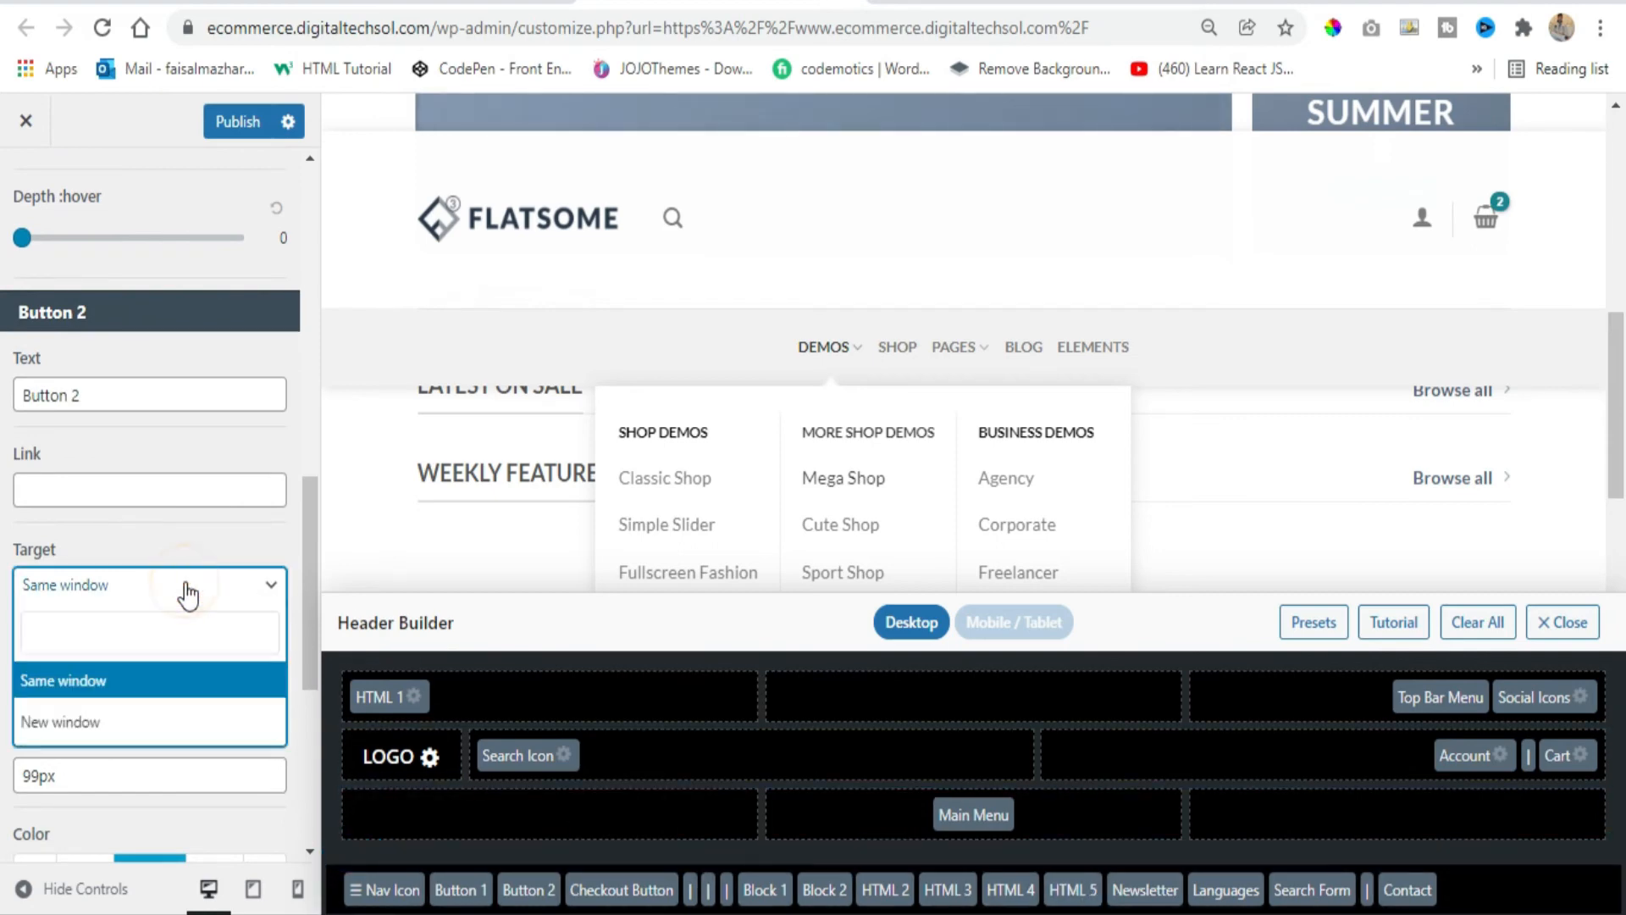
pyautogui.click(188, 593)
pyautogui.click(79, 770)
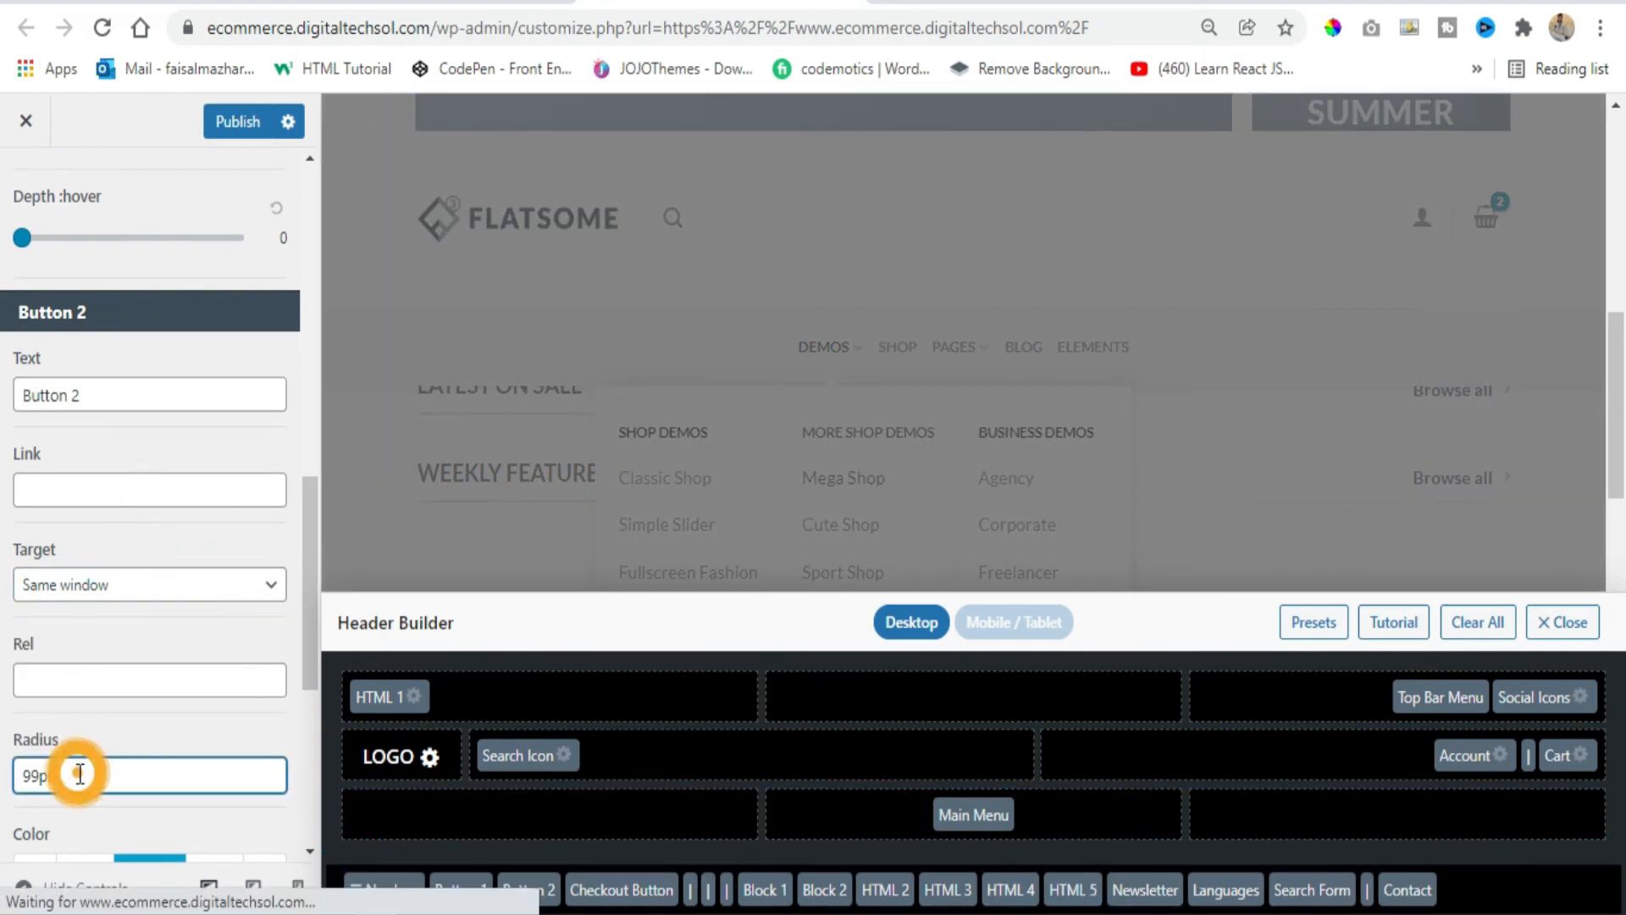
pyautogui.click(73, 675)
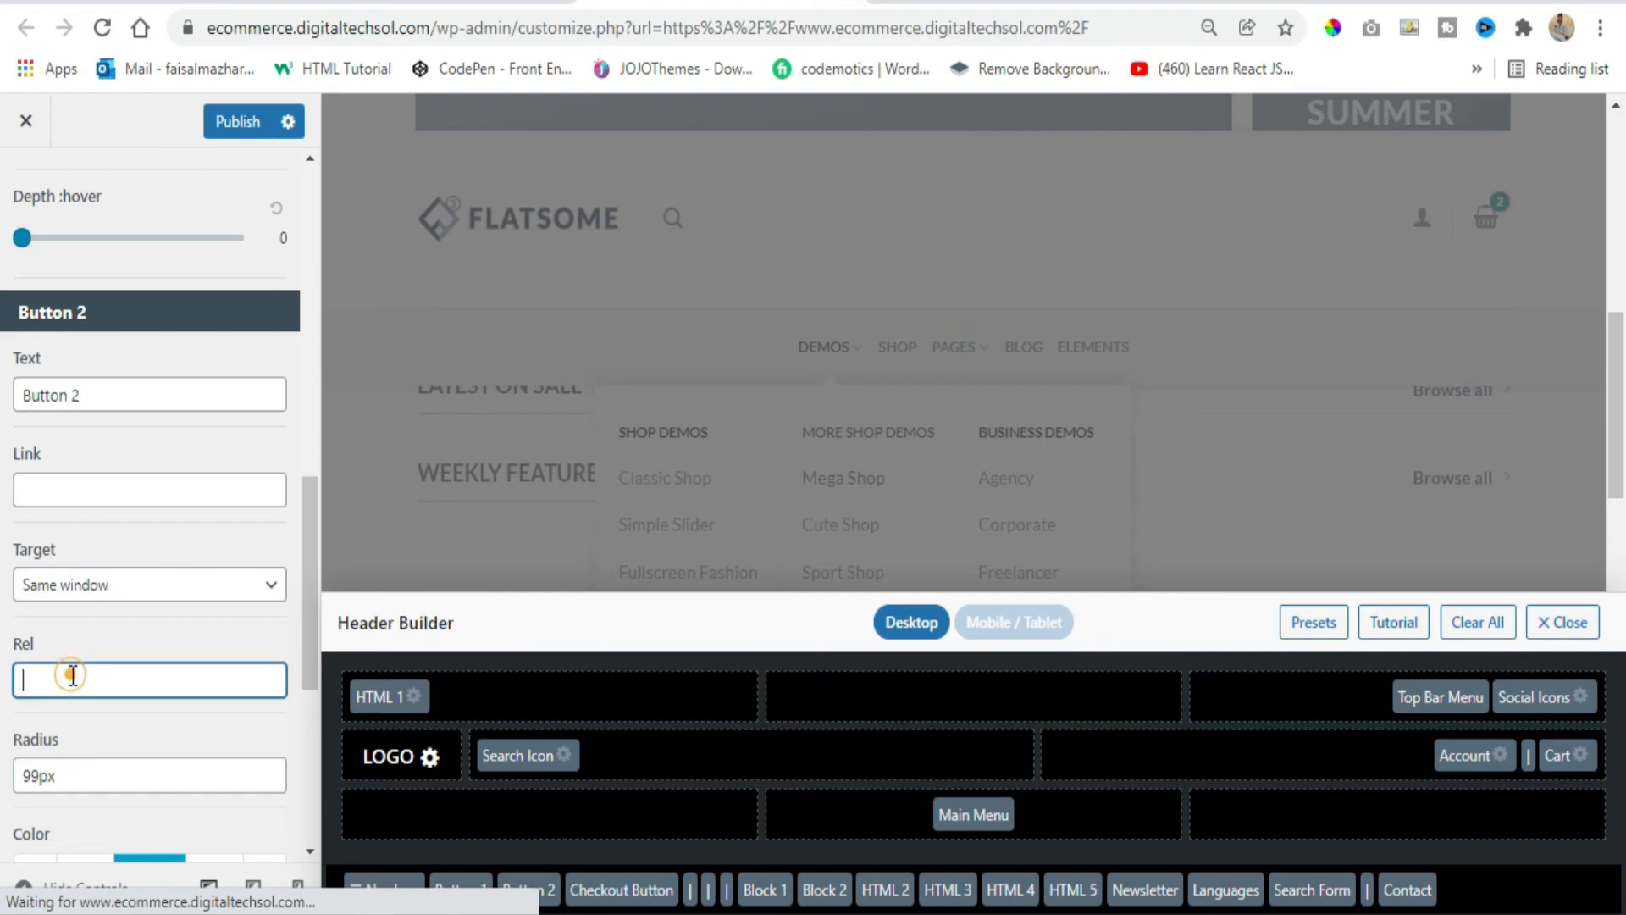
pyautogui.click(97, 498)
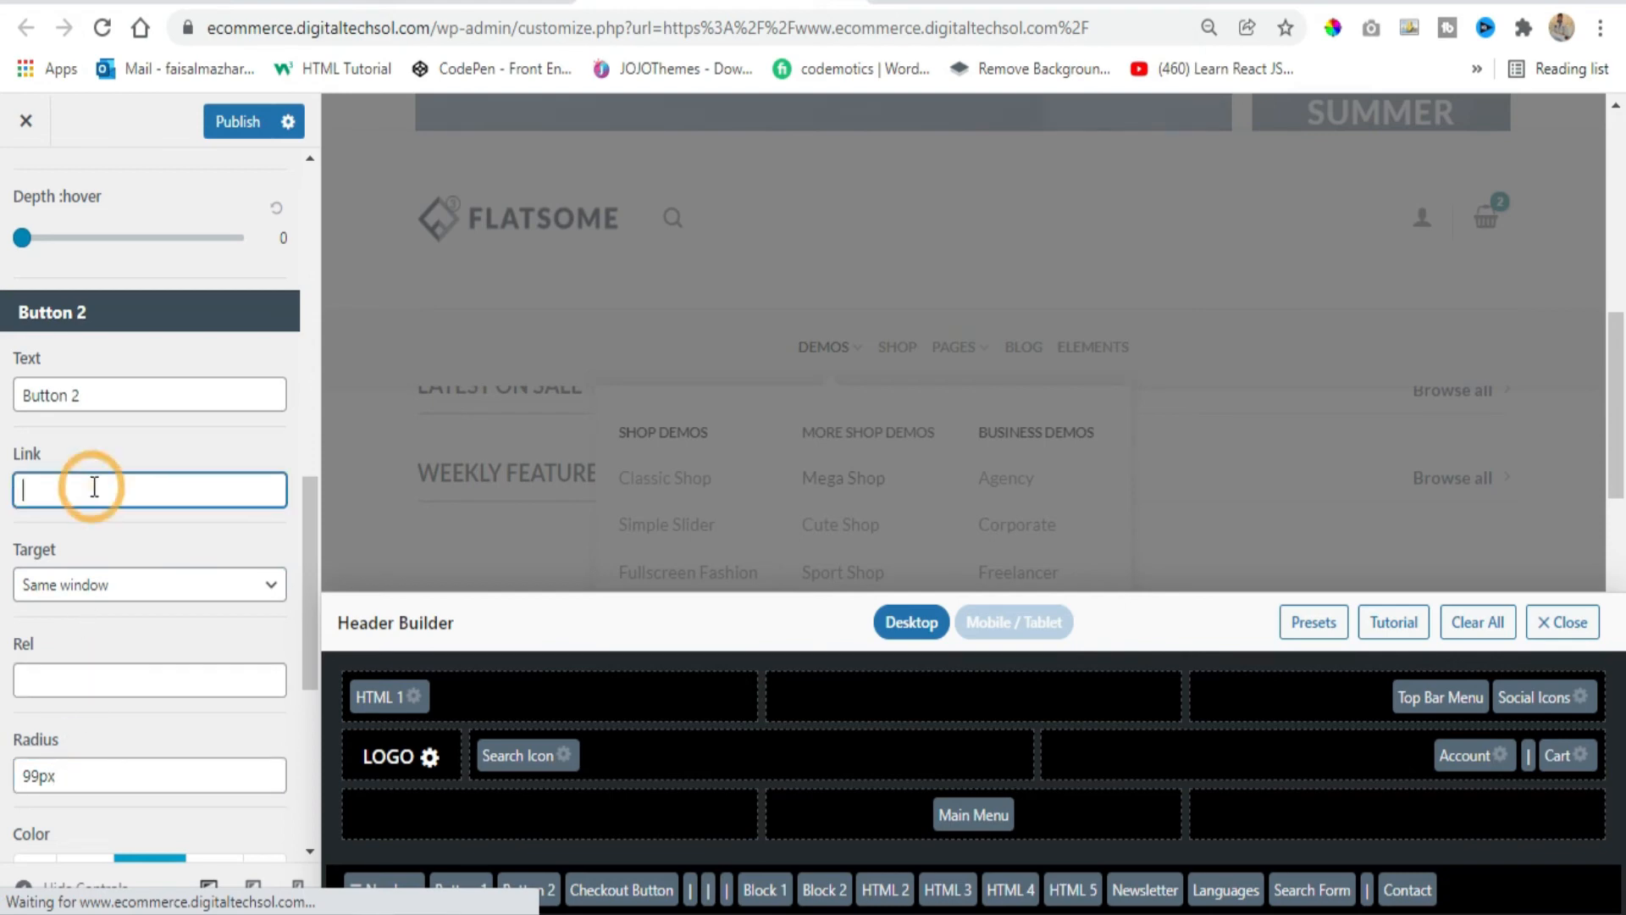
pyautogui.scroll(-2, 225, 517)
pyautogui.scroll(8, 79, 436)
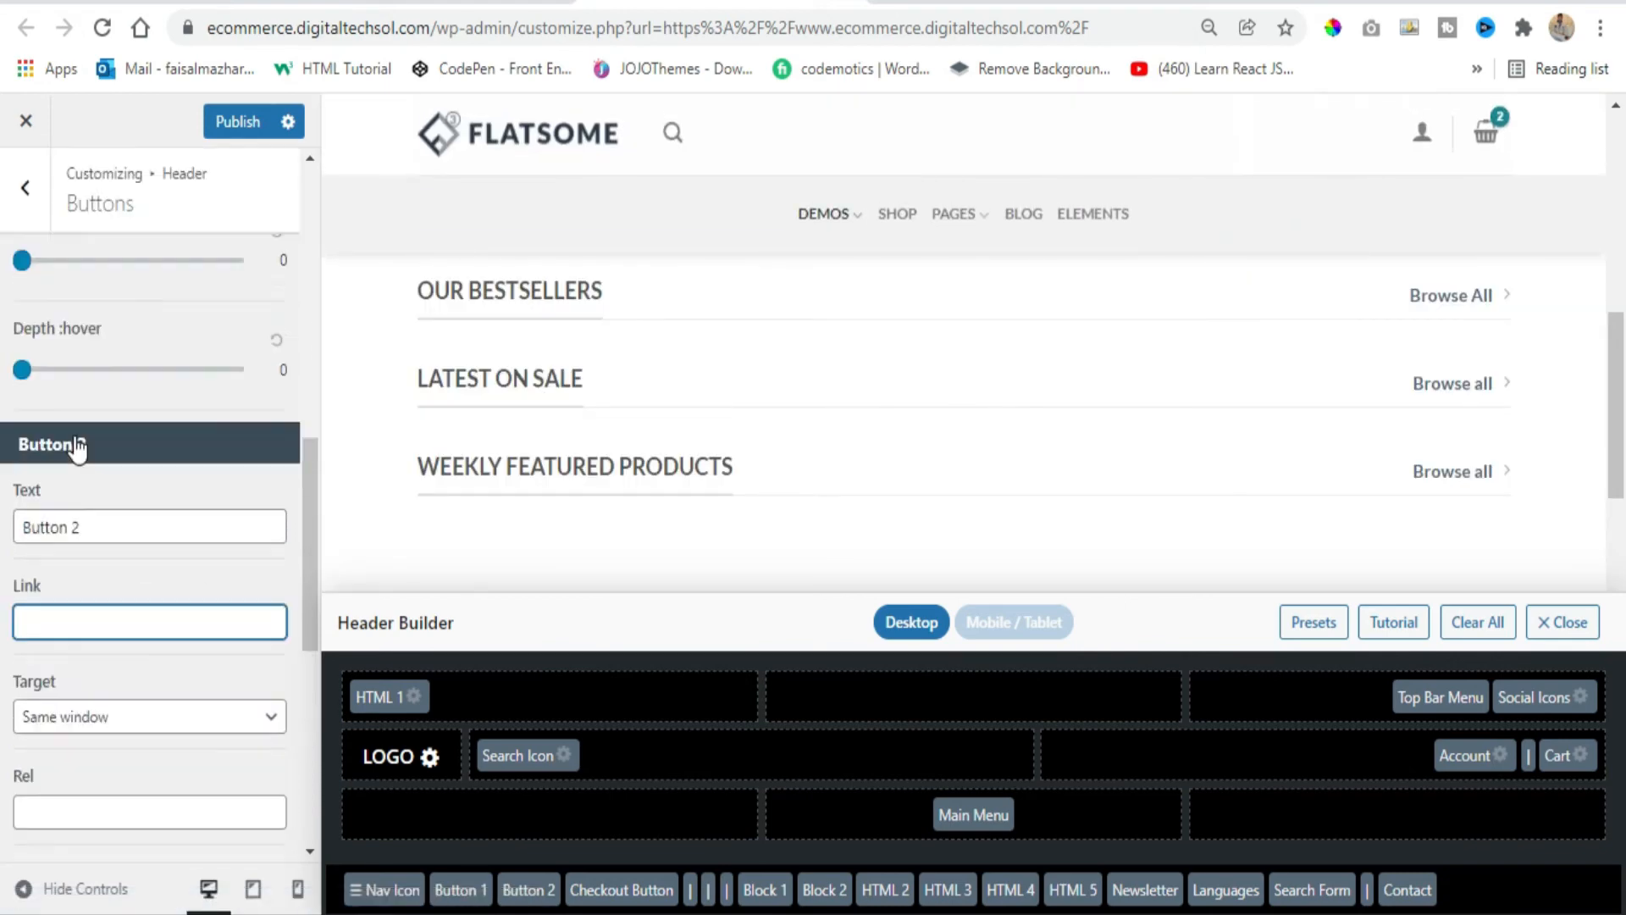
pyautogui.click(26, 188)
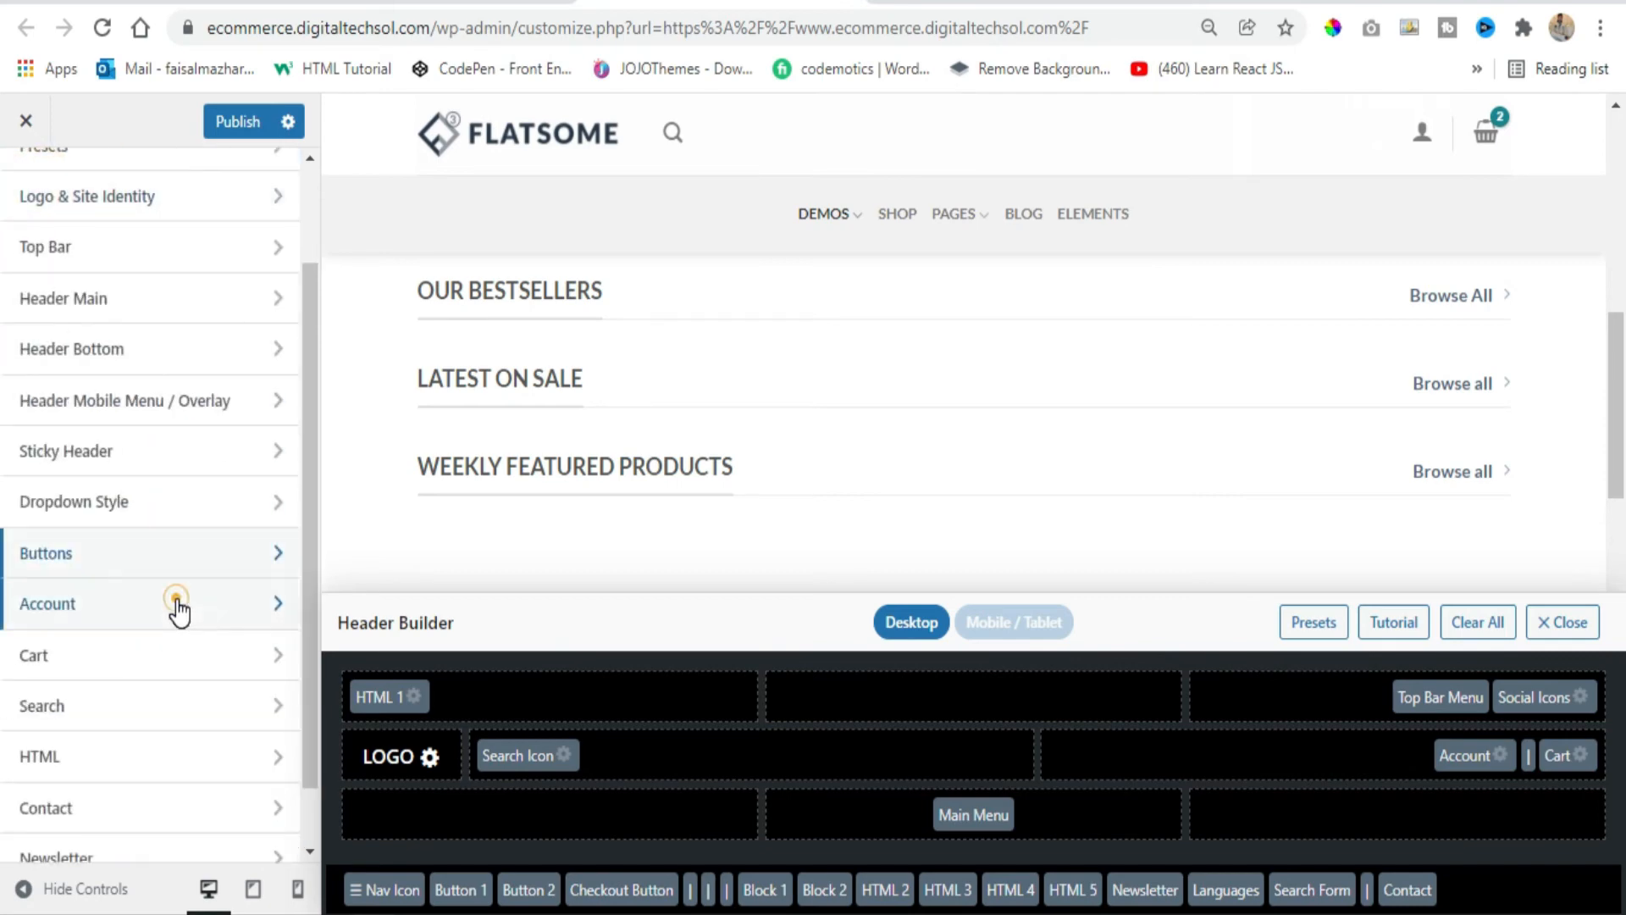
# In the Account settings, choose the filled round icon style and select Lightbox as the Login Style
pyautogui.click(176, 603)
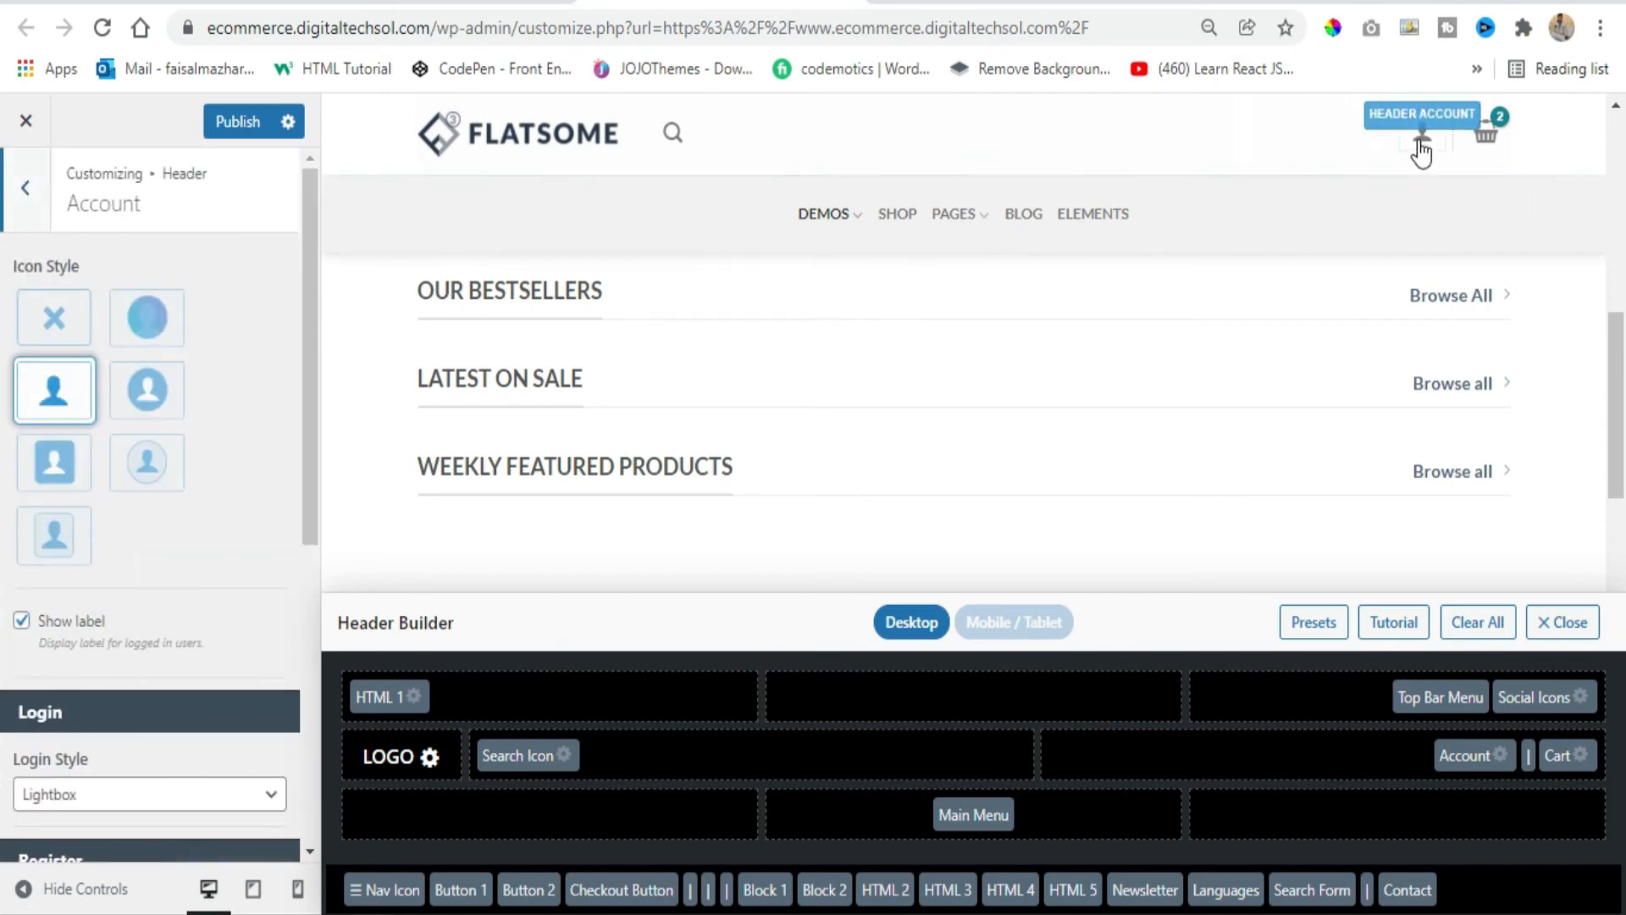
pyautogui.click(149, 390)
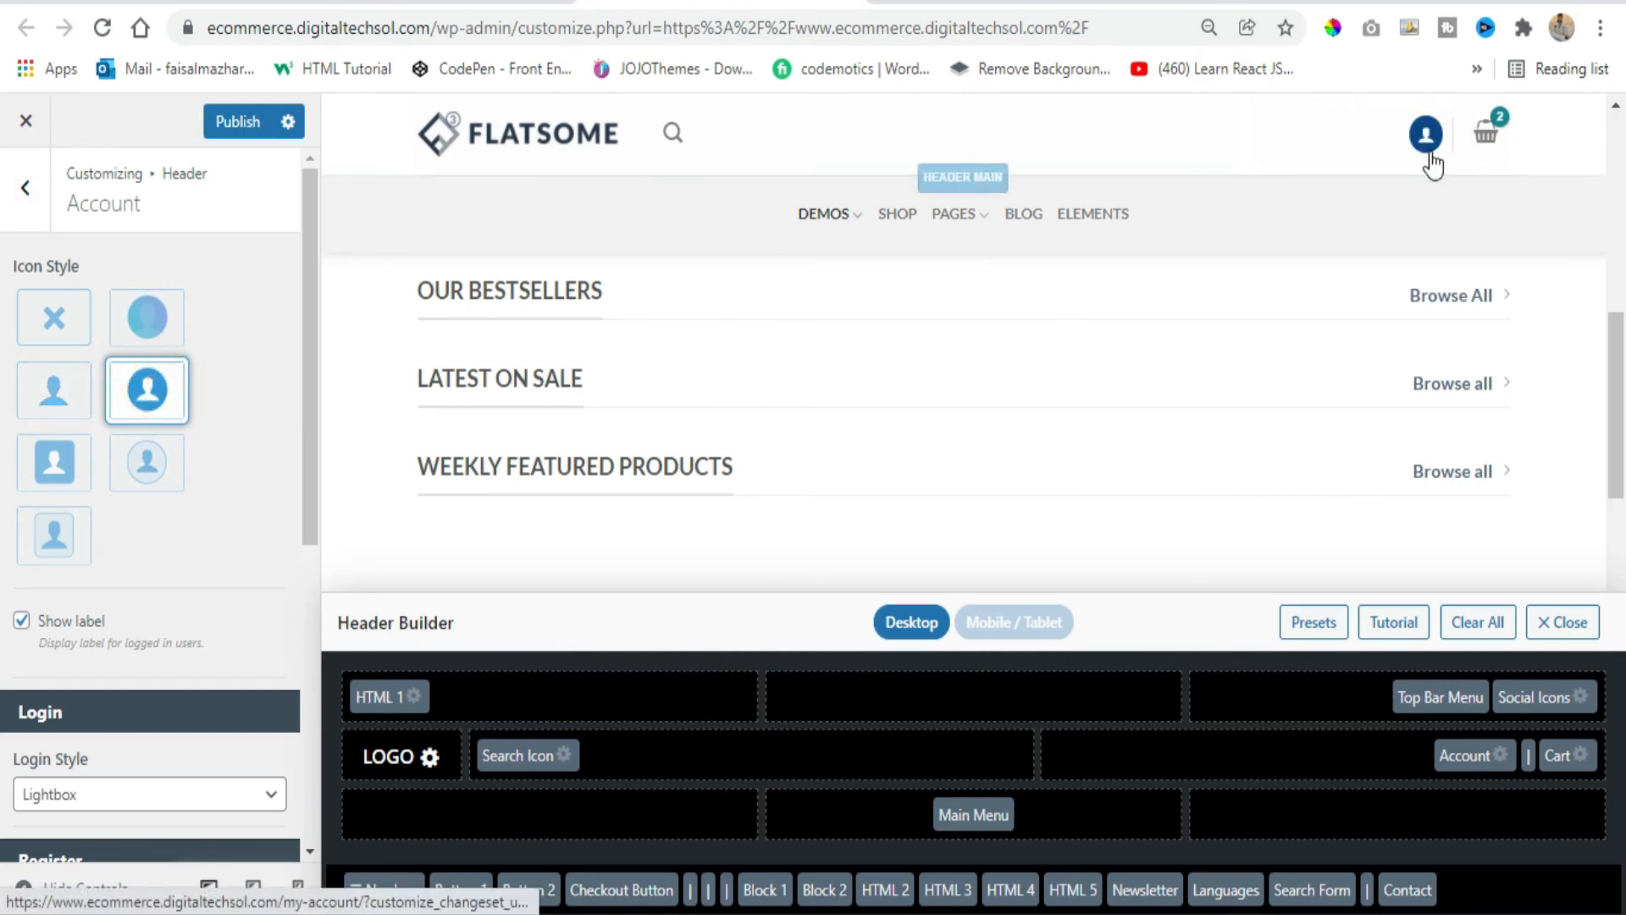
pyautogui.scroll(-2, 143, 541)
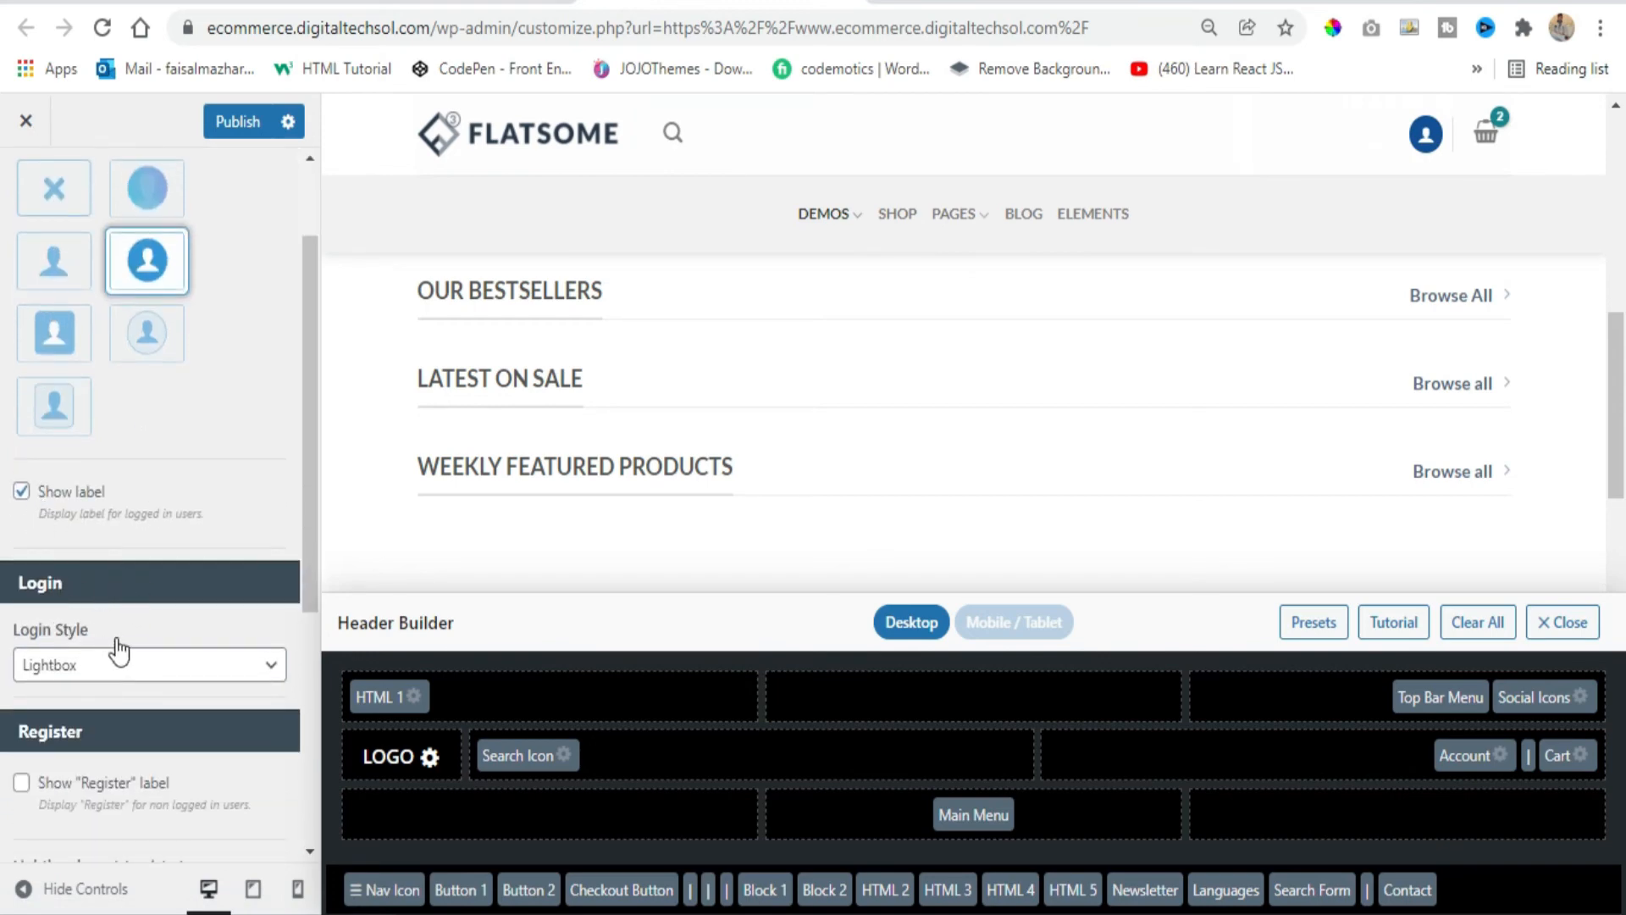
pyautogui.click(178, 669)
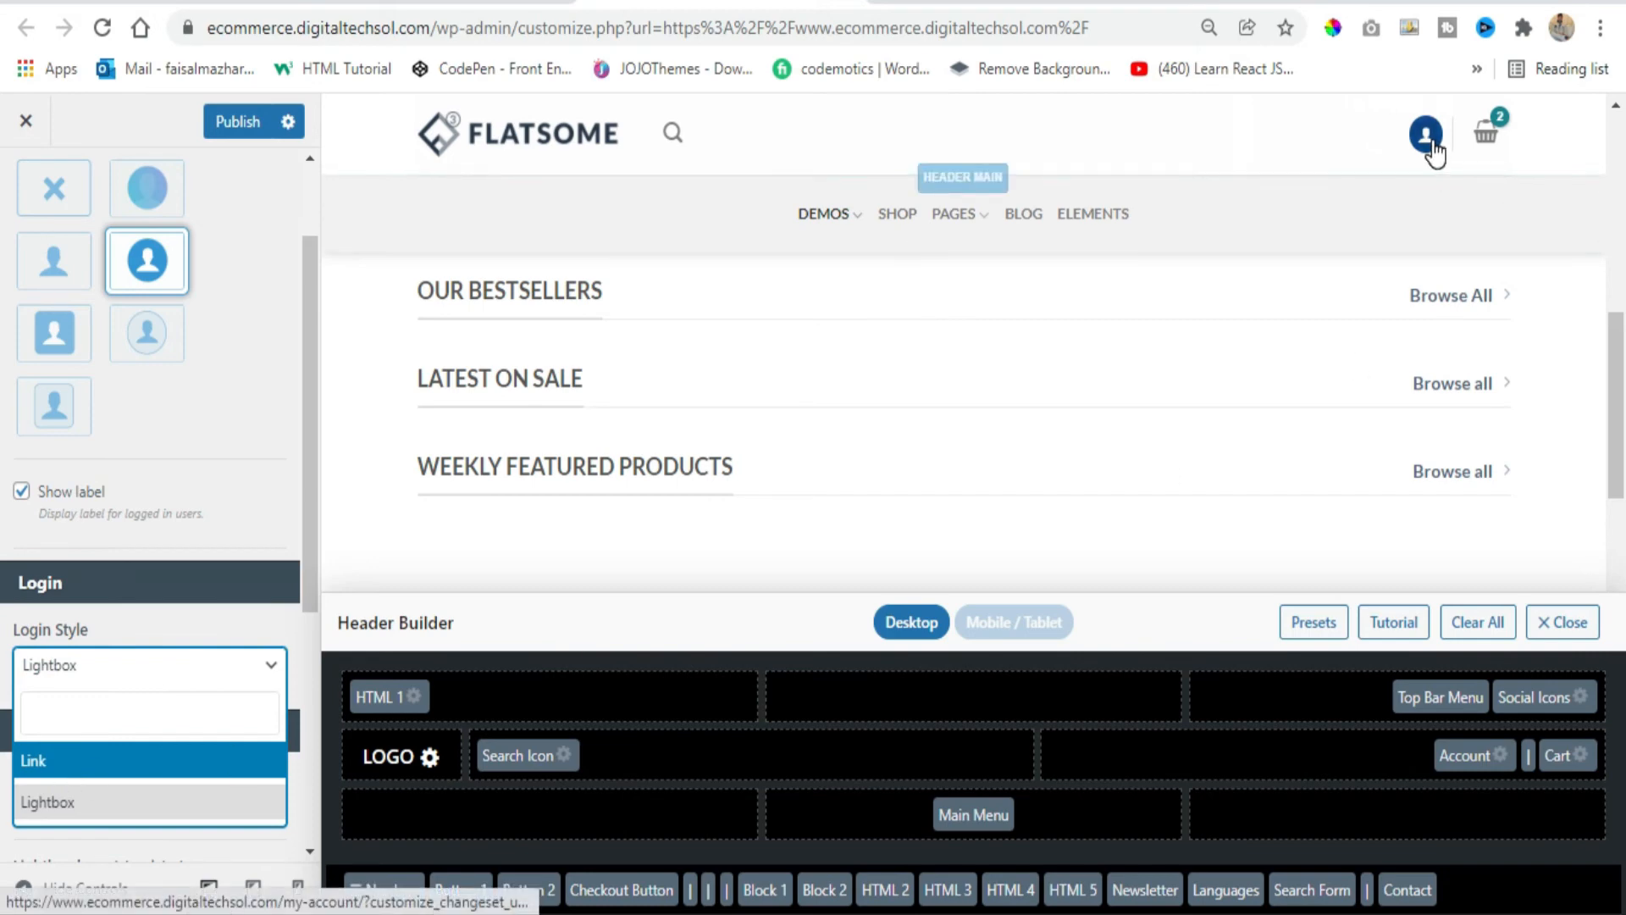
pyautogui.click(130, 799)
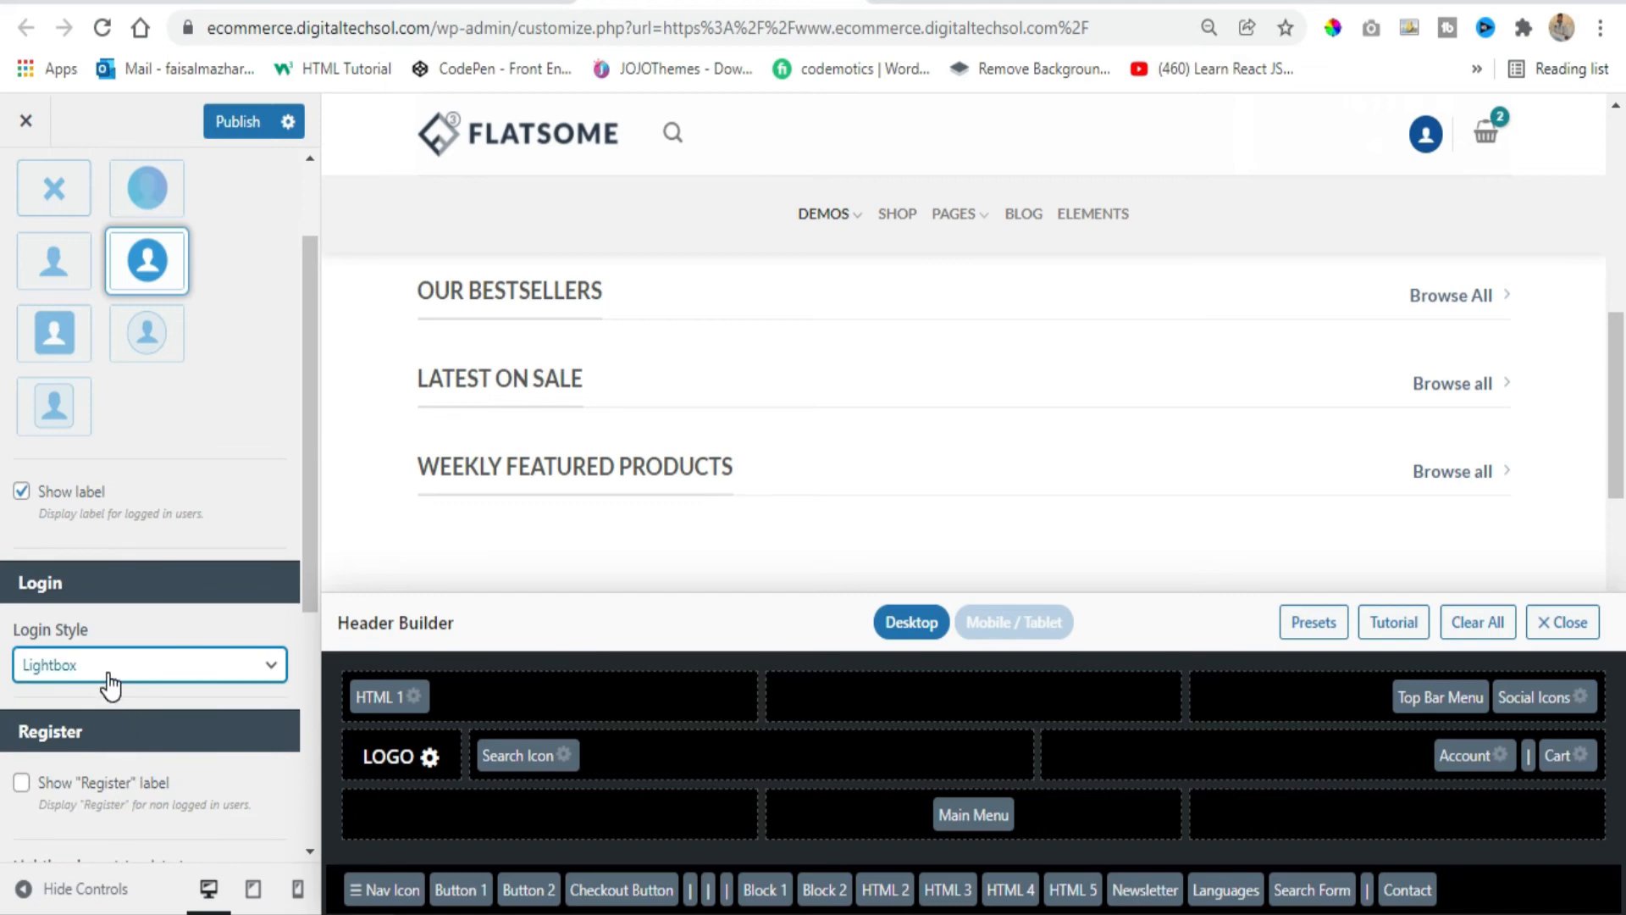
# Enable the Show "Register" label option, set the register lightbox layout to Right panel, and return to the Header sections
pyautogui.scroll(-2, 21, 725)
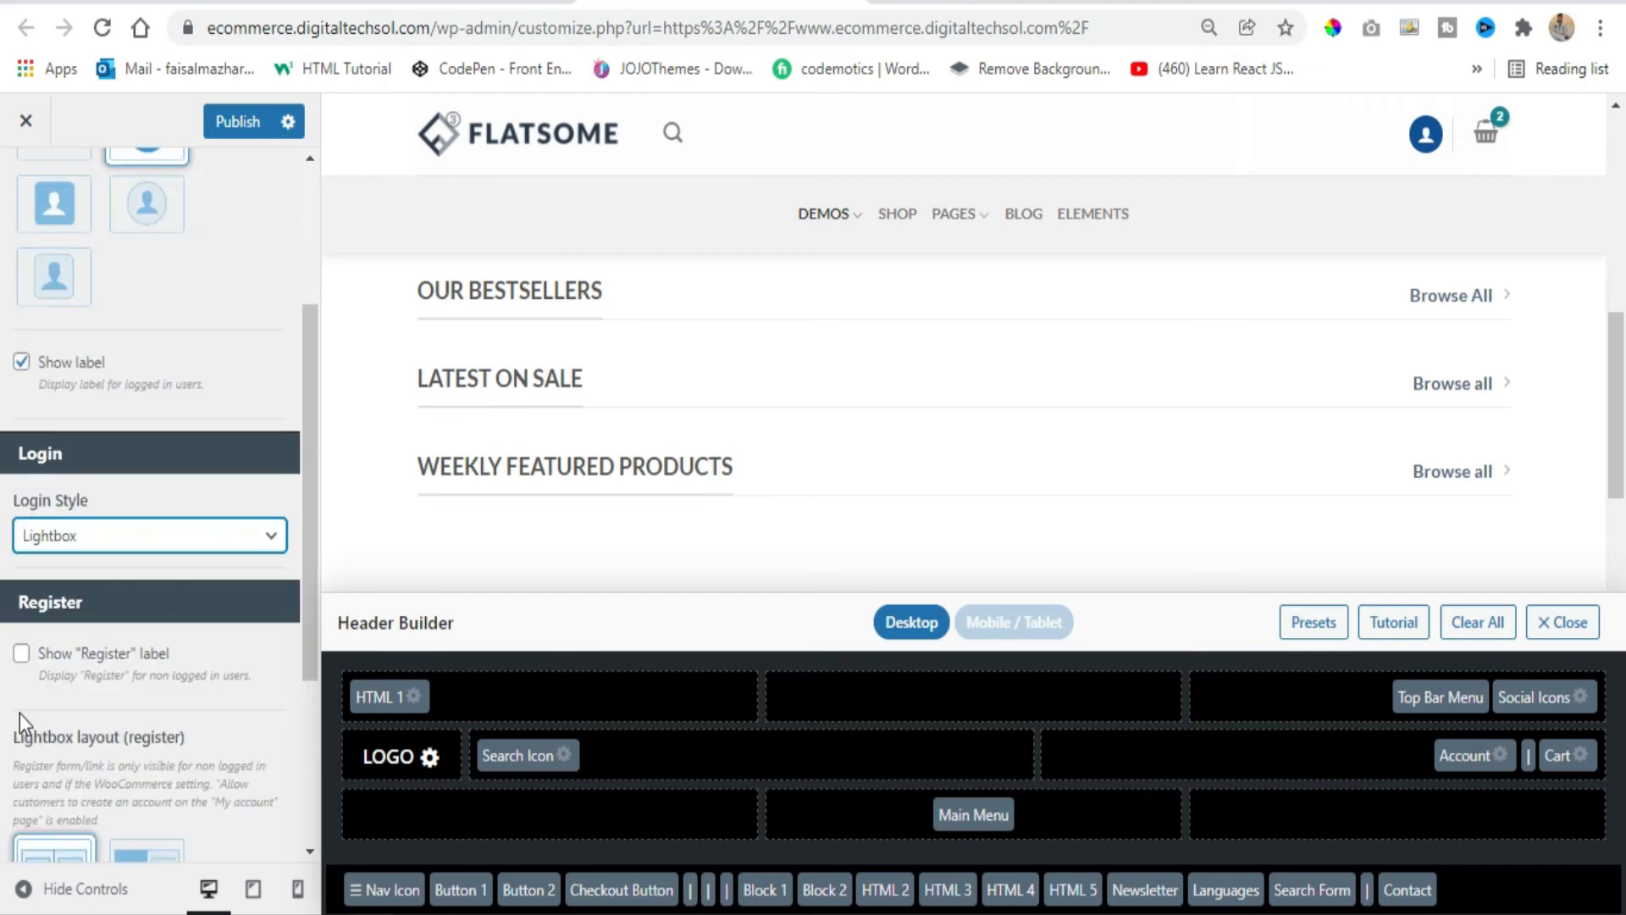
pyautogui.click(20, 663)
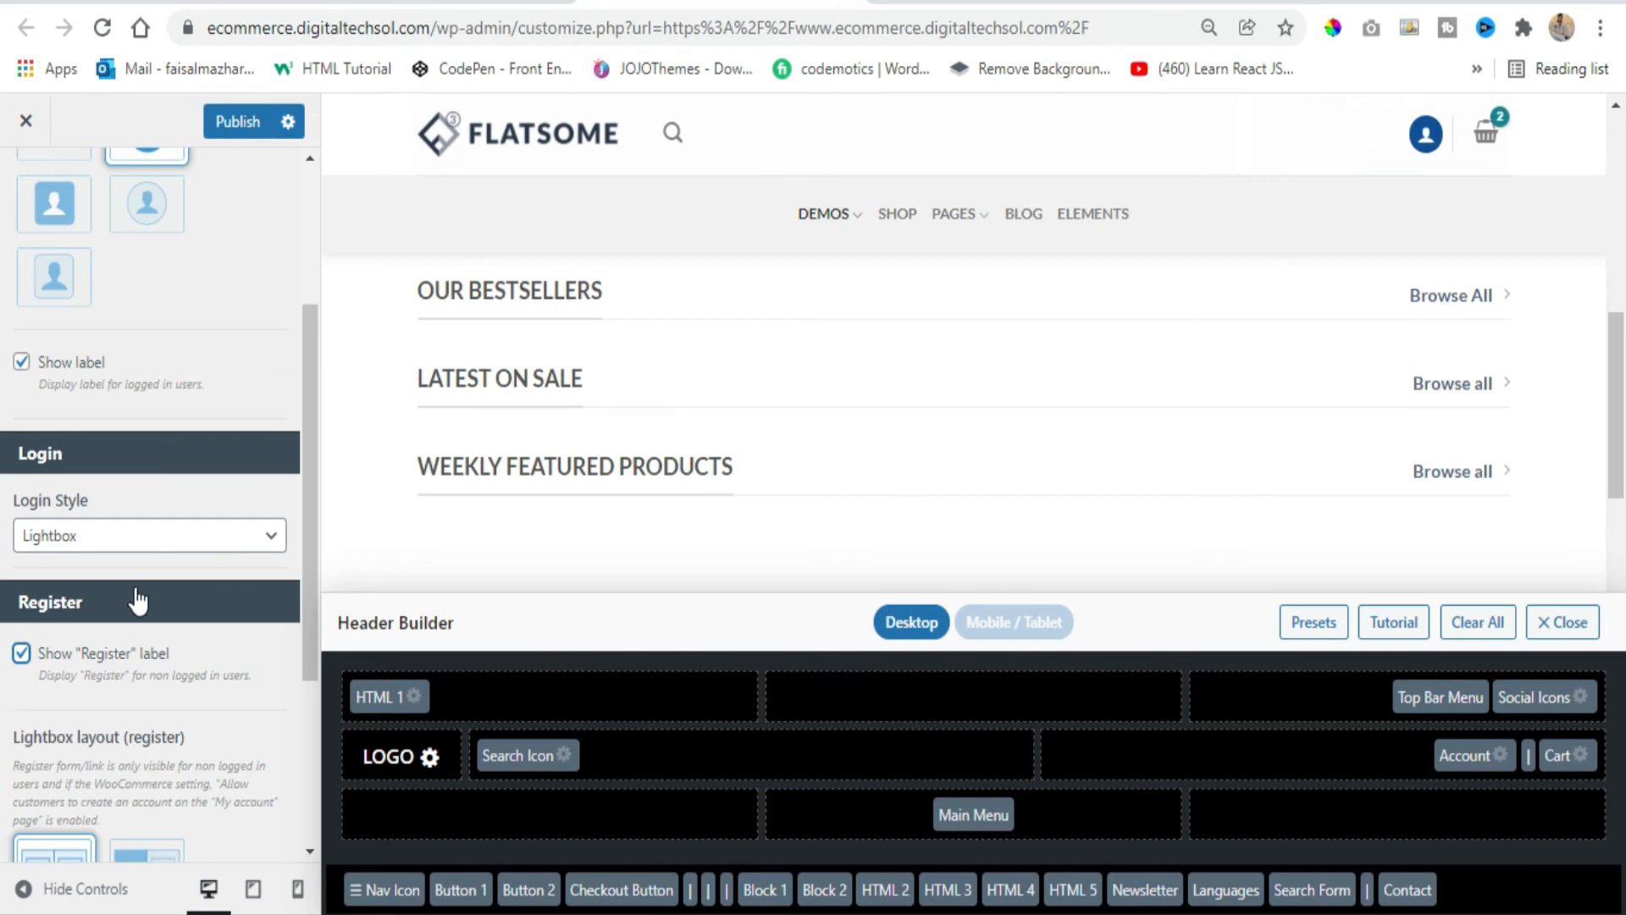
pyautogui.scroll(-4, 138, 602)
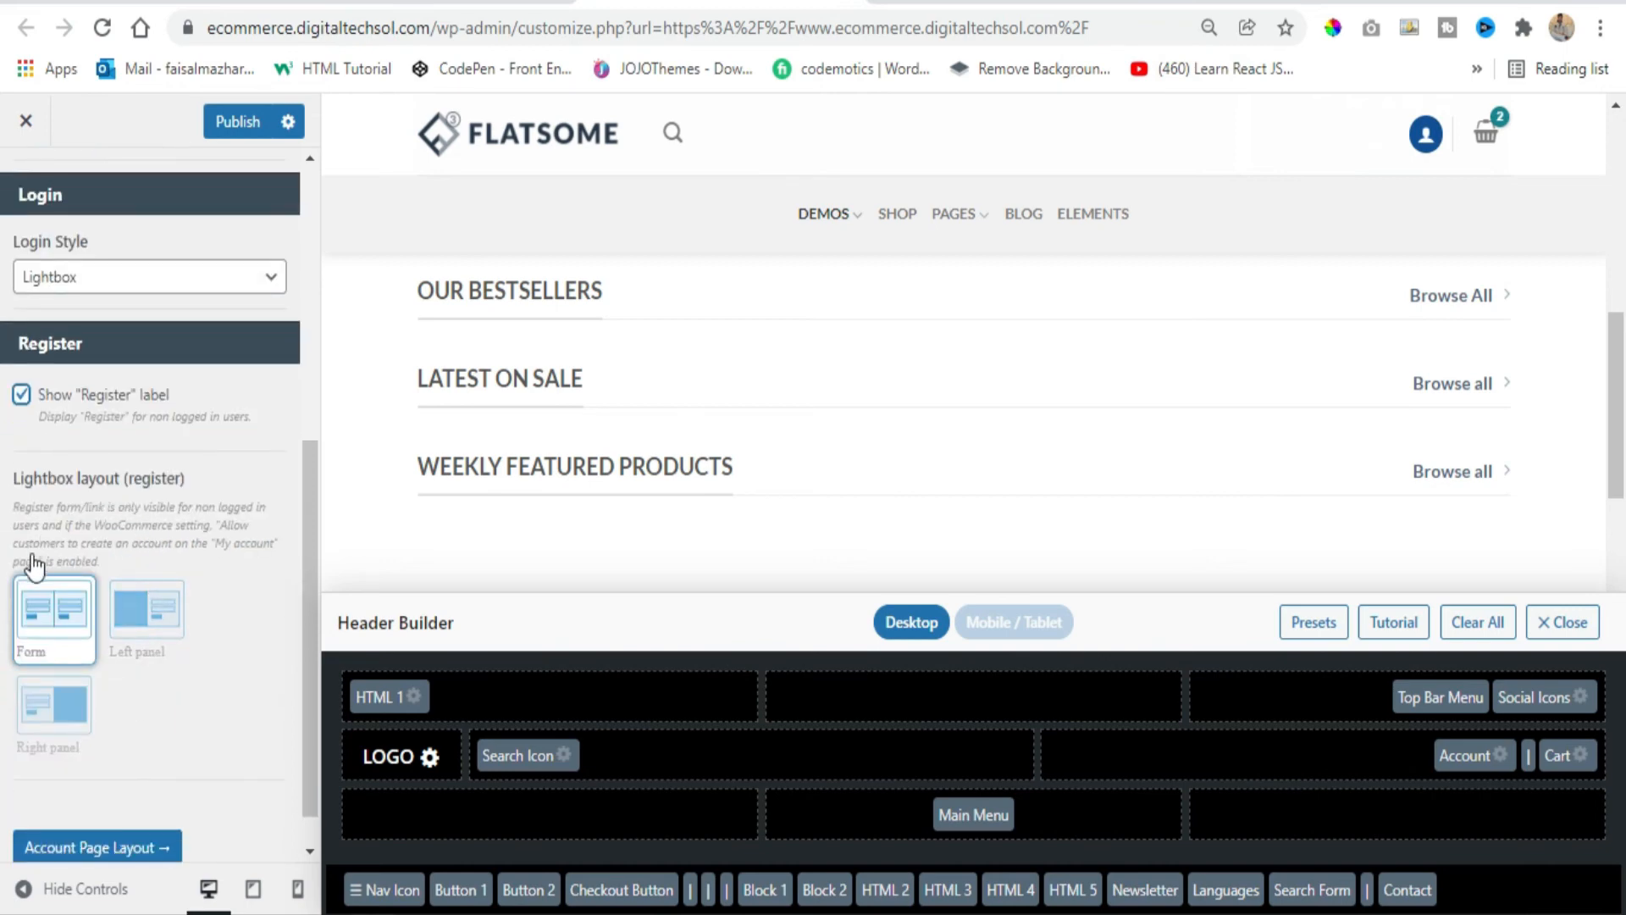
pyautogui.click(145, 622)
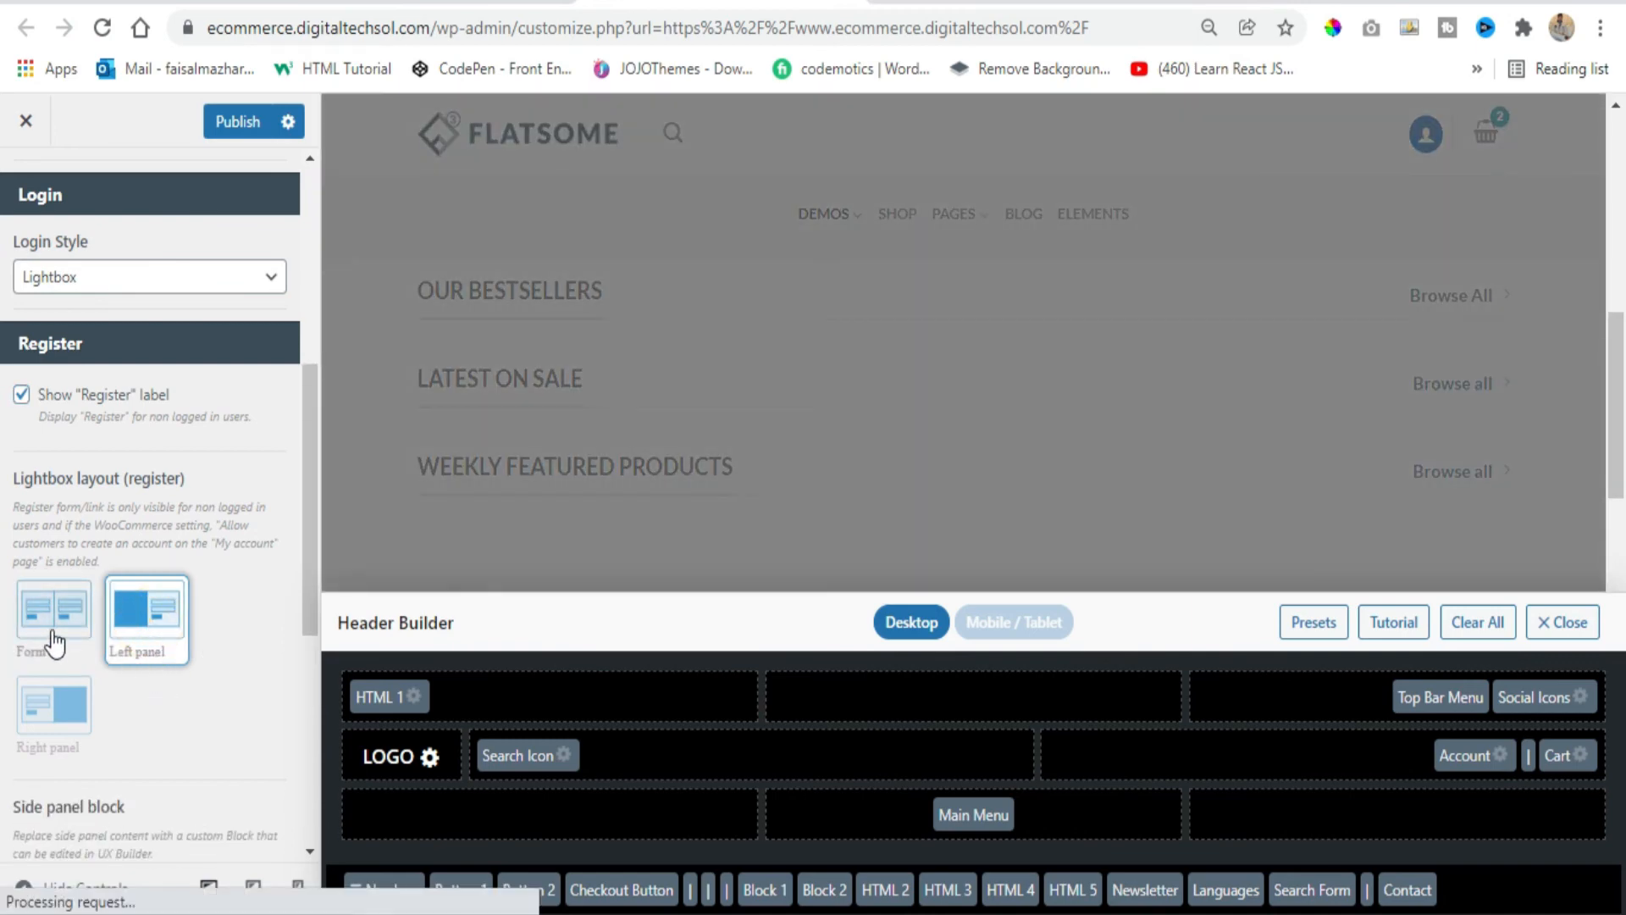
pyautogui.click(54, 644)
pyautogui.click(66, 722)
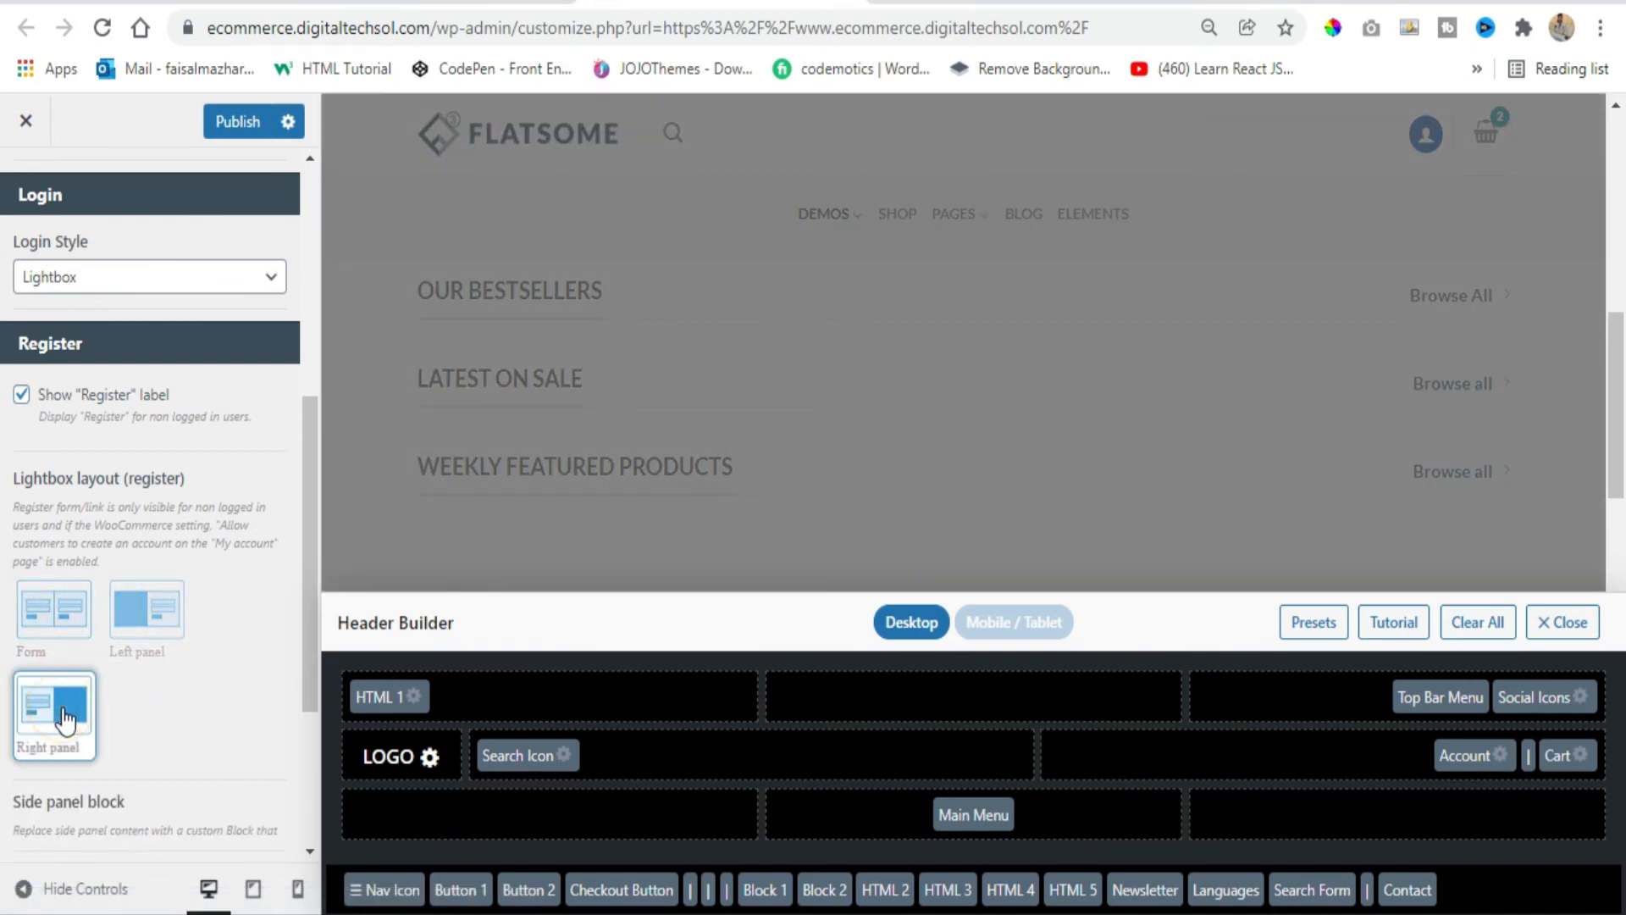
pyautogui.scroll(-3, 206, 606)
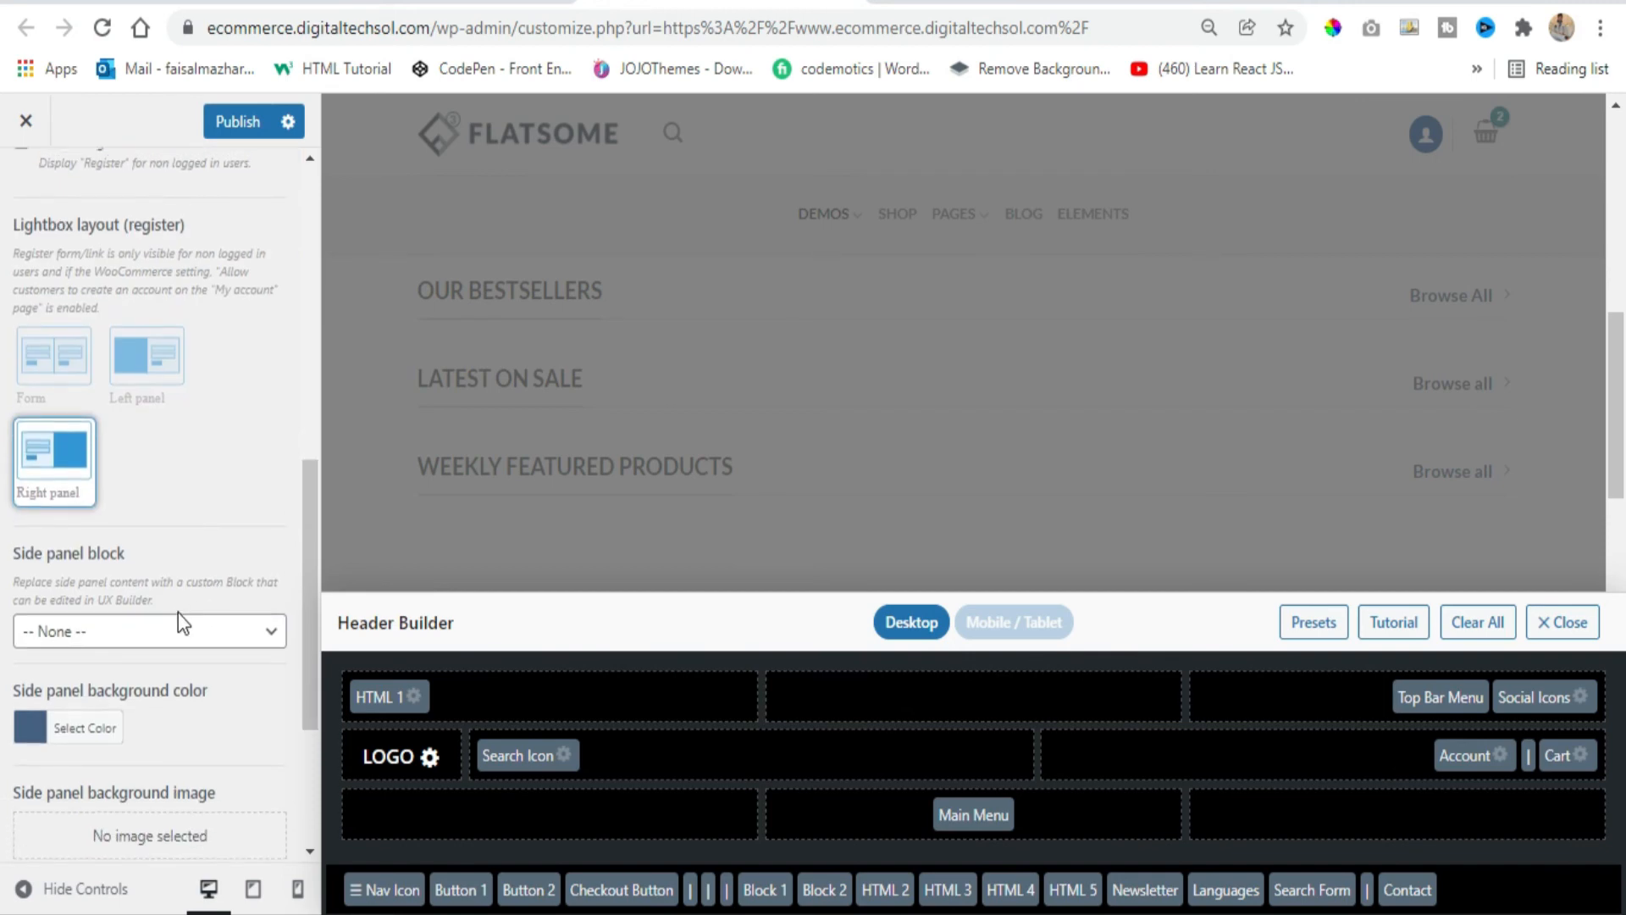
pyautogui.scroll(5, 89, 317)
pyautogui.click(27, 188)
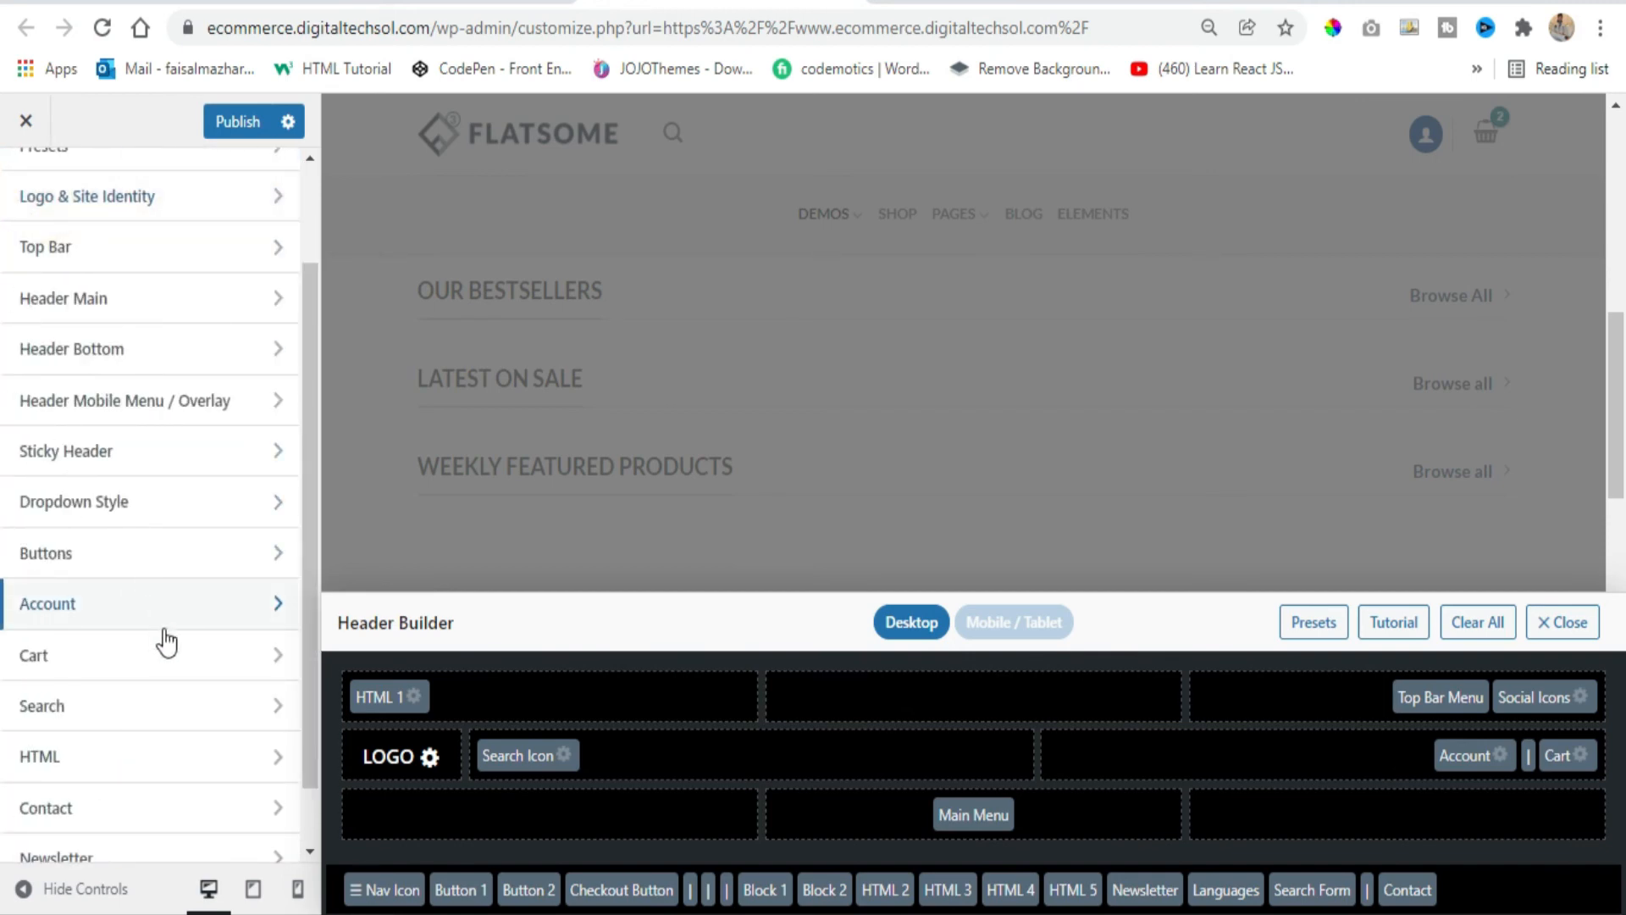
# Review the Cart settings, including cart style, icon, totals, title and custom content, and return to the Header sections
pyautogui.click(207, 653)
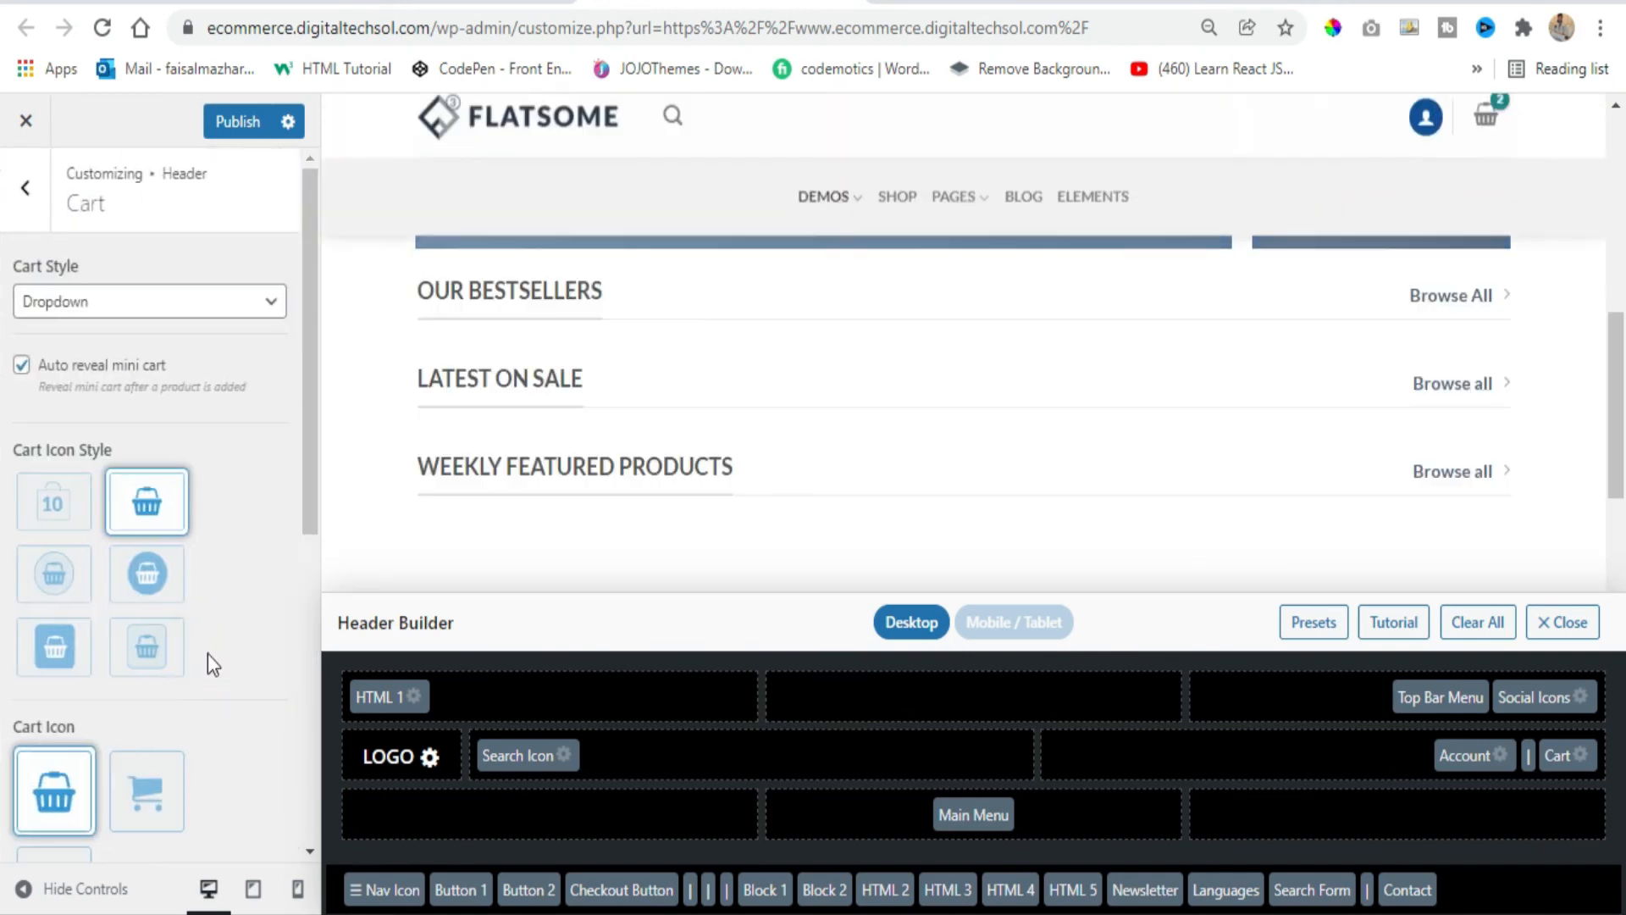
pyautogui.scroll(-1, 145, 610)
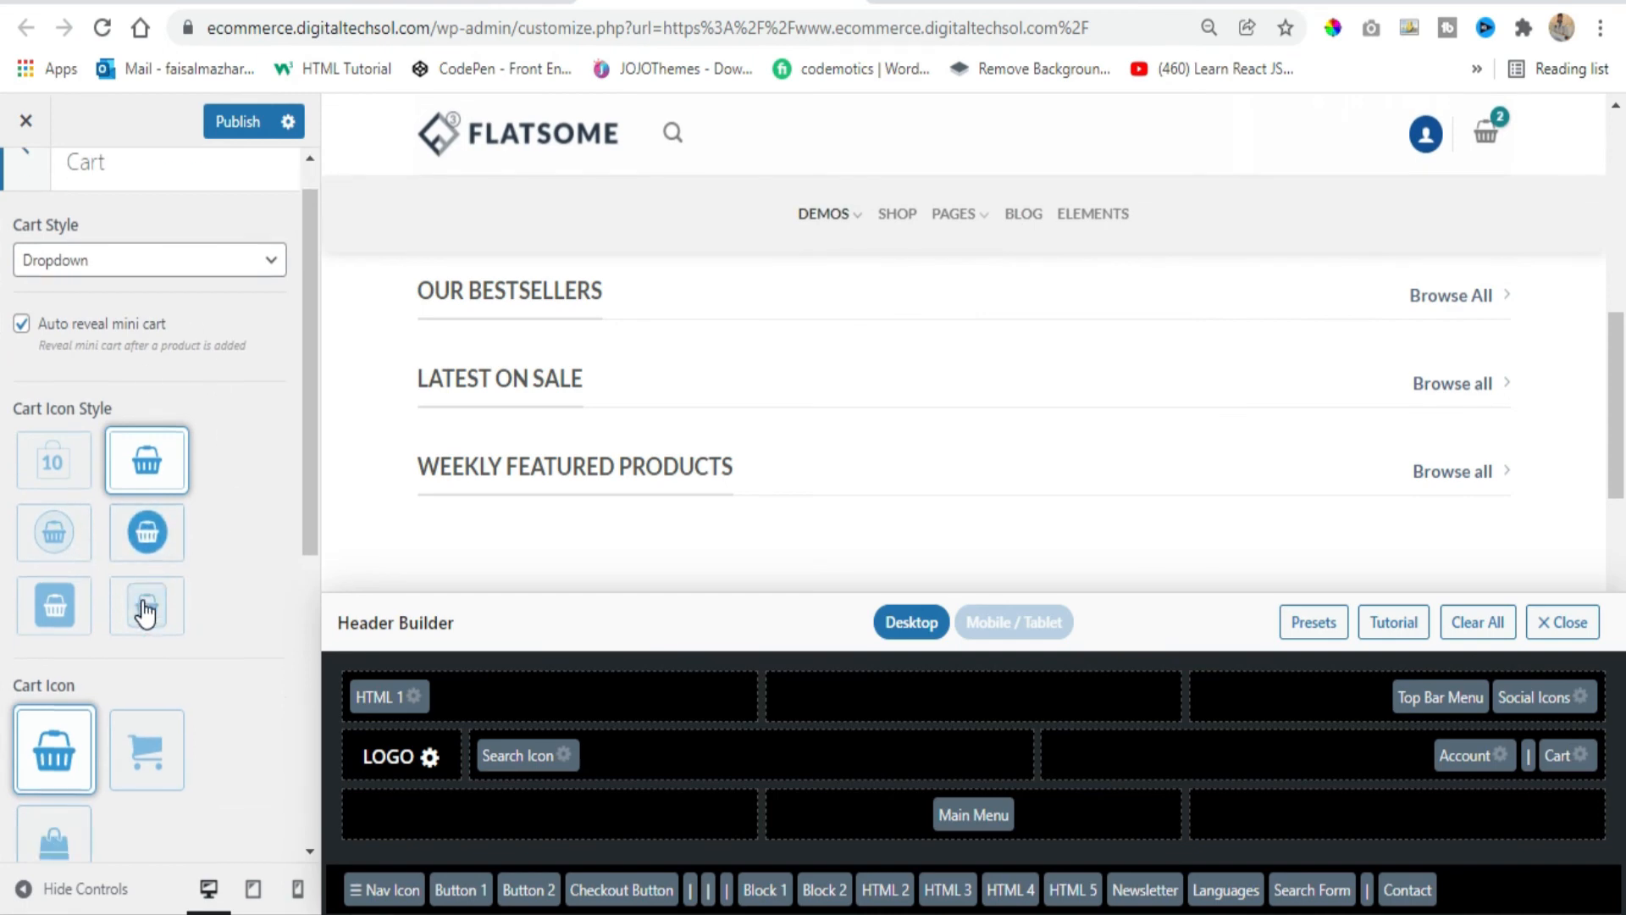
pyautogui.scroll(-6, 145, 610)
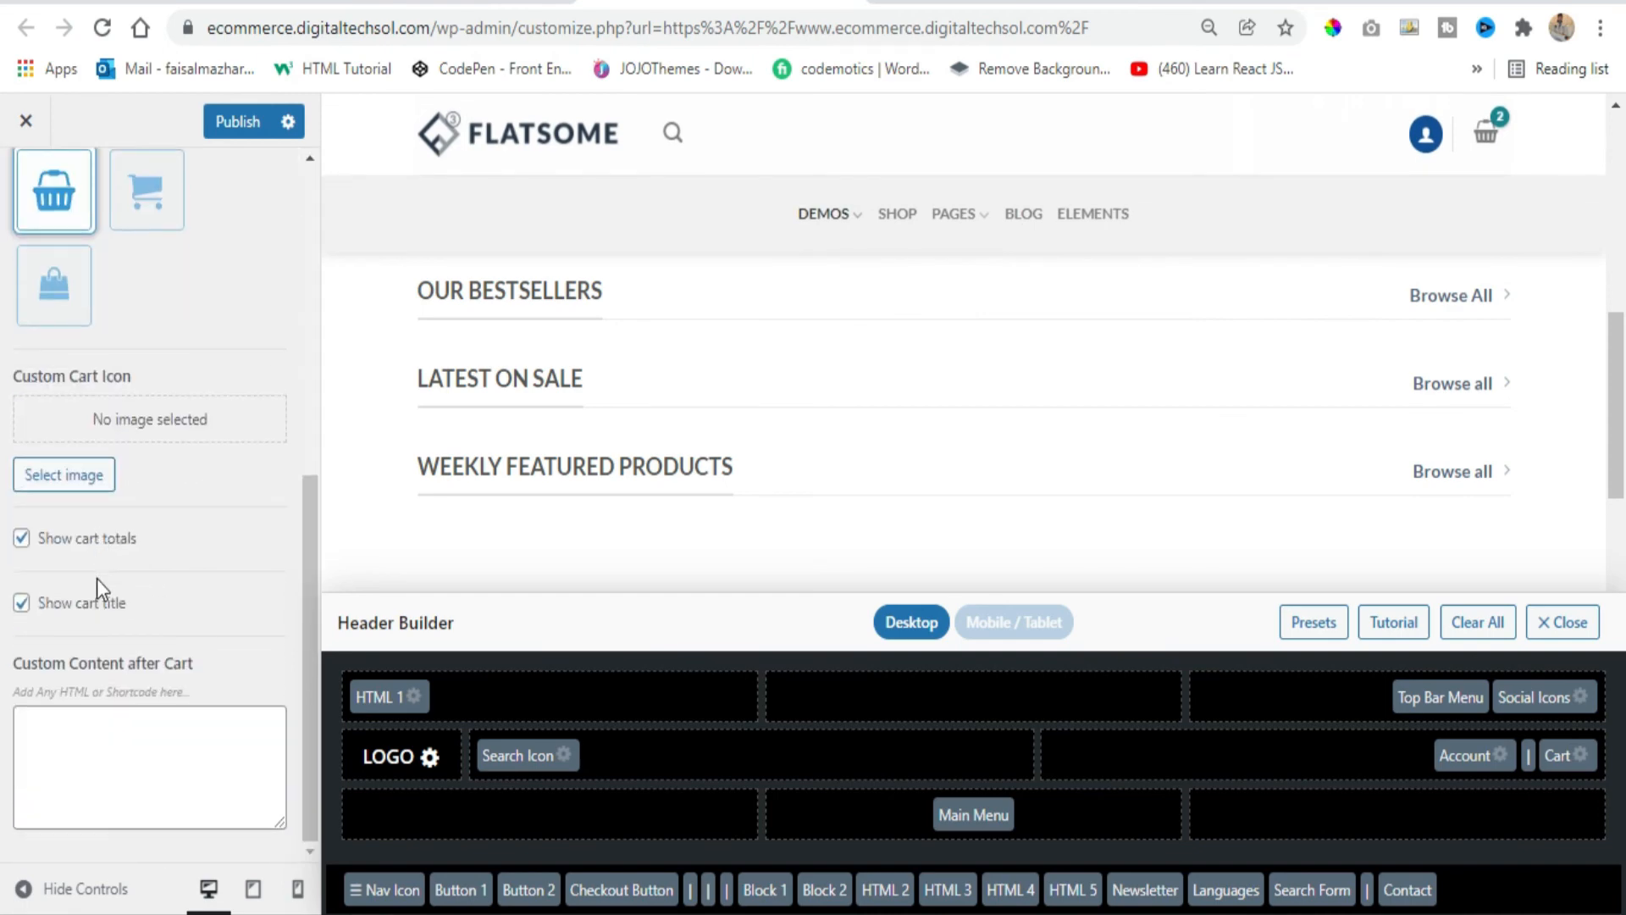
pyautogui.scroll(6, 97, 491)
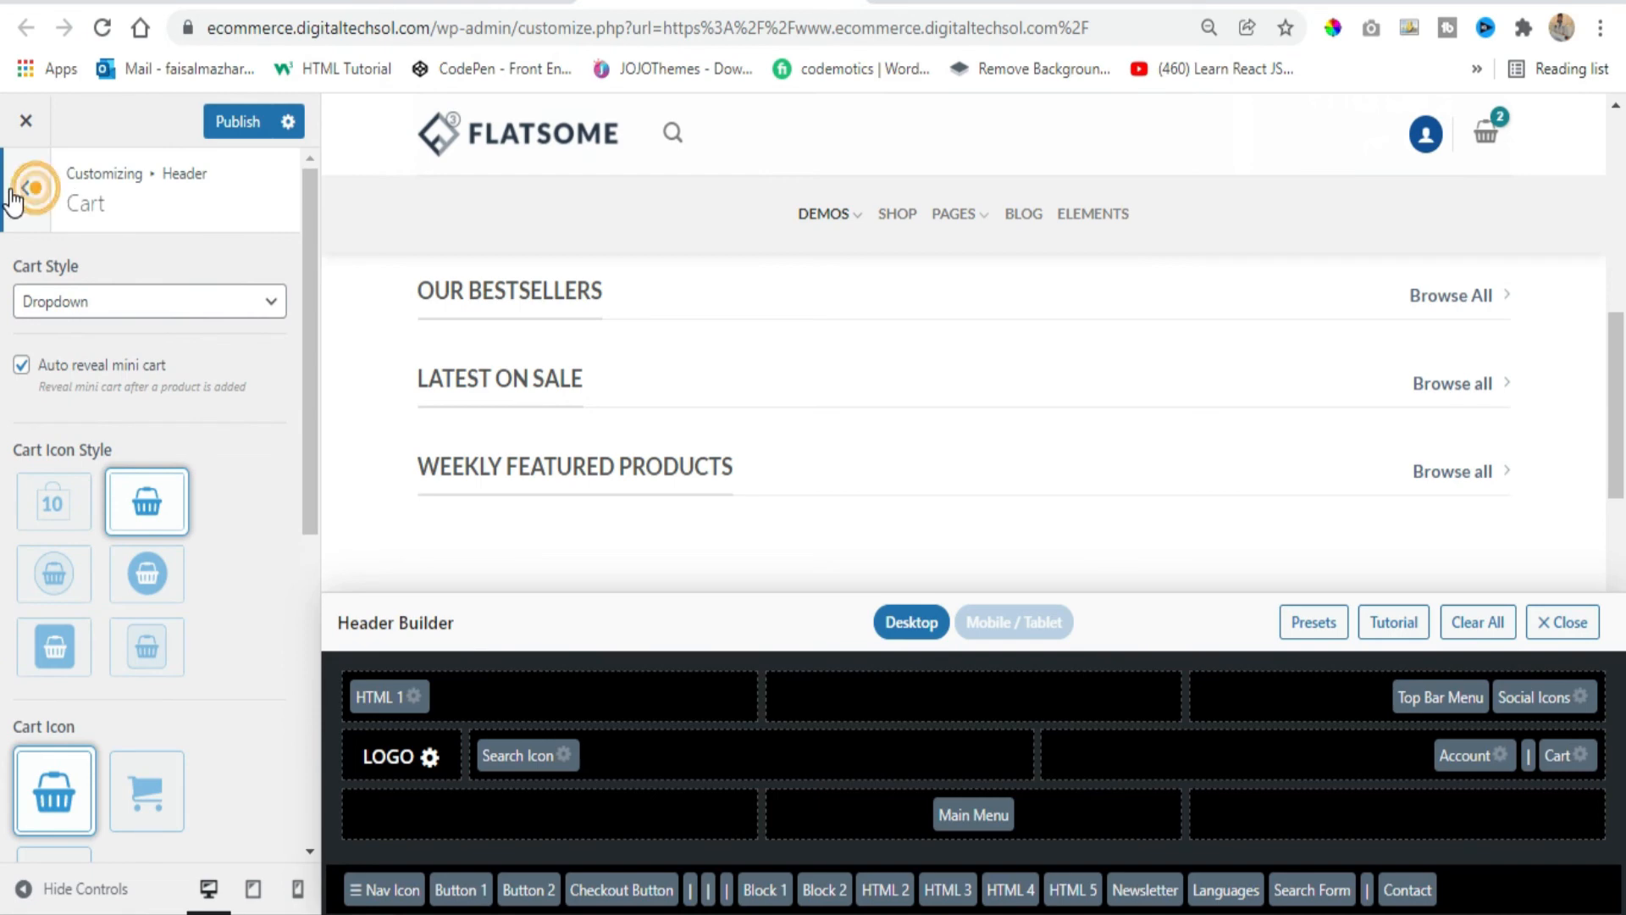
pyautogui.click(21, 193)
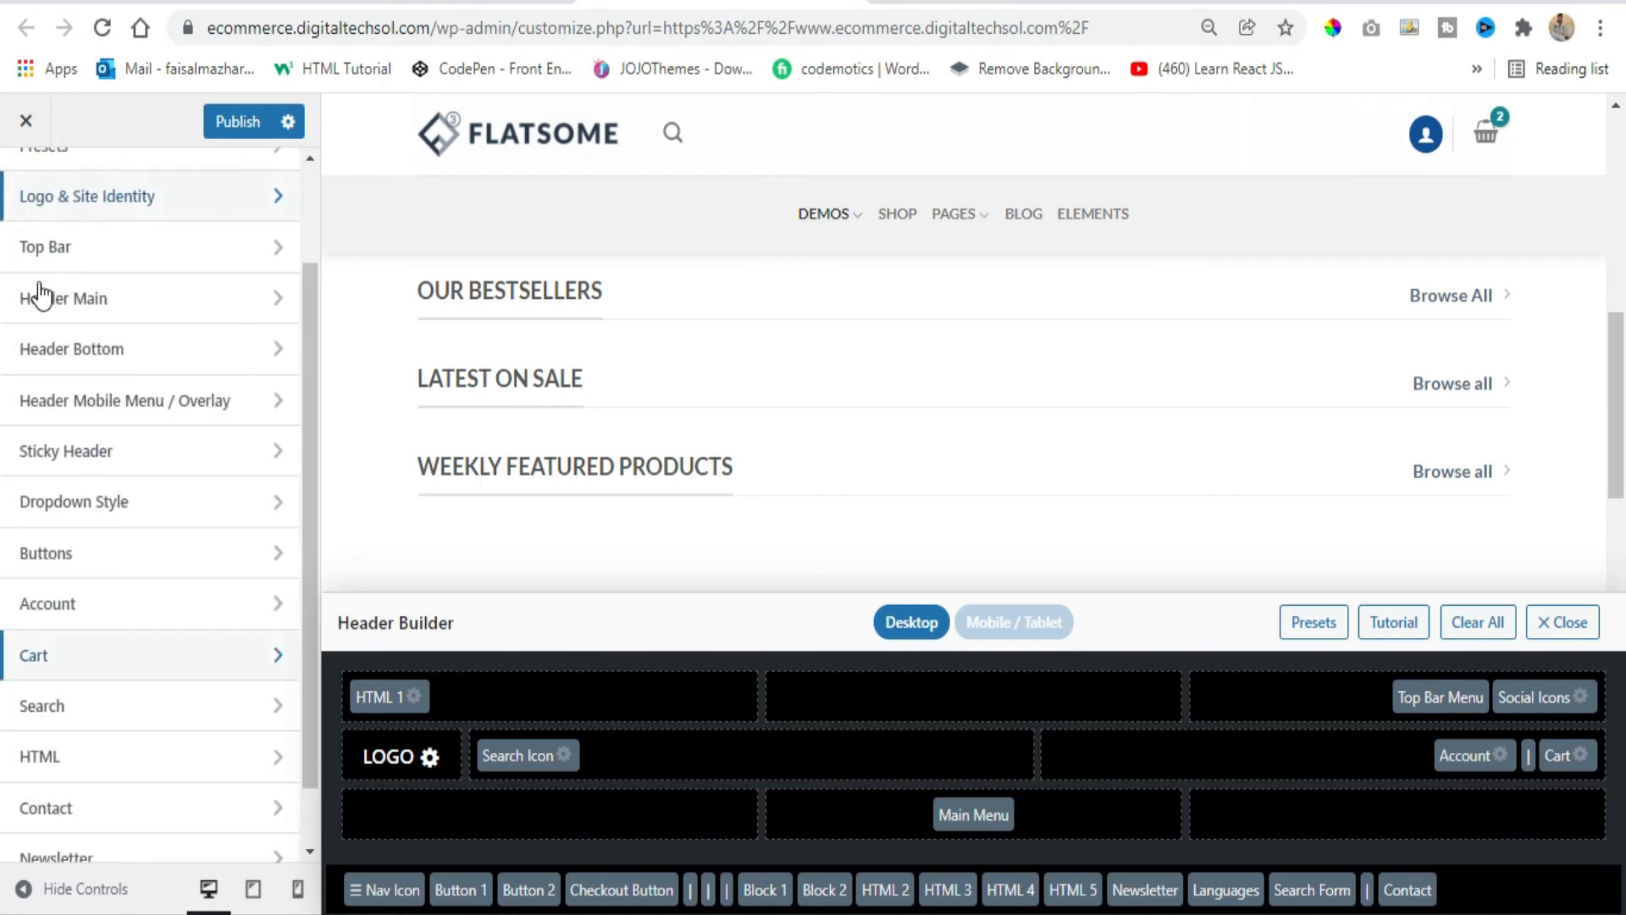
# Review the Search settings, including icon style, icon type, form style, placeholder text and categories, and return to the Header sections
pyautogui.click(203, 708)
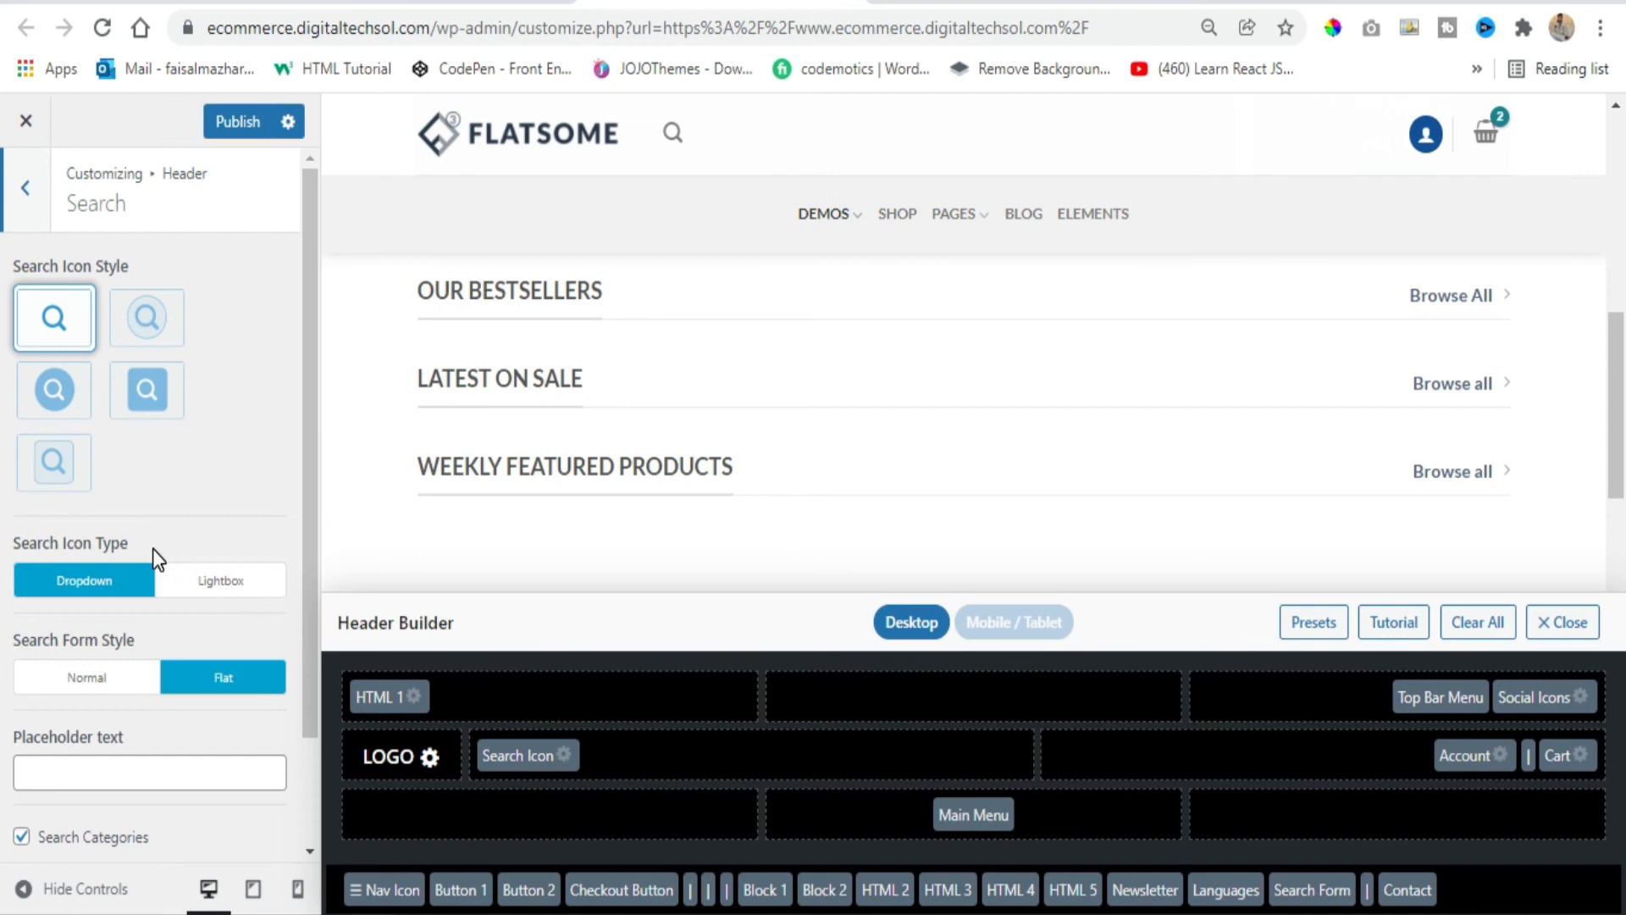
pyautogui.scroll(-1, 152, 551)
pyautogui.scroll(2, 147, 641)
pyautogui.click(24, 200)
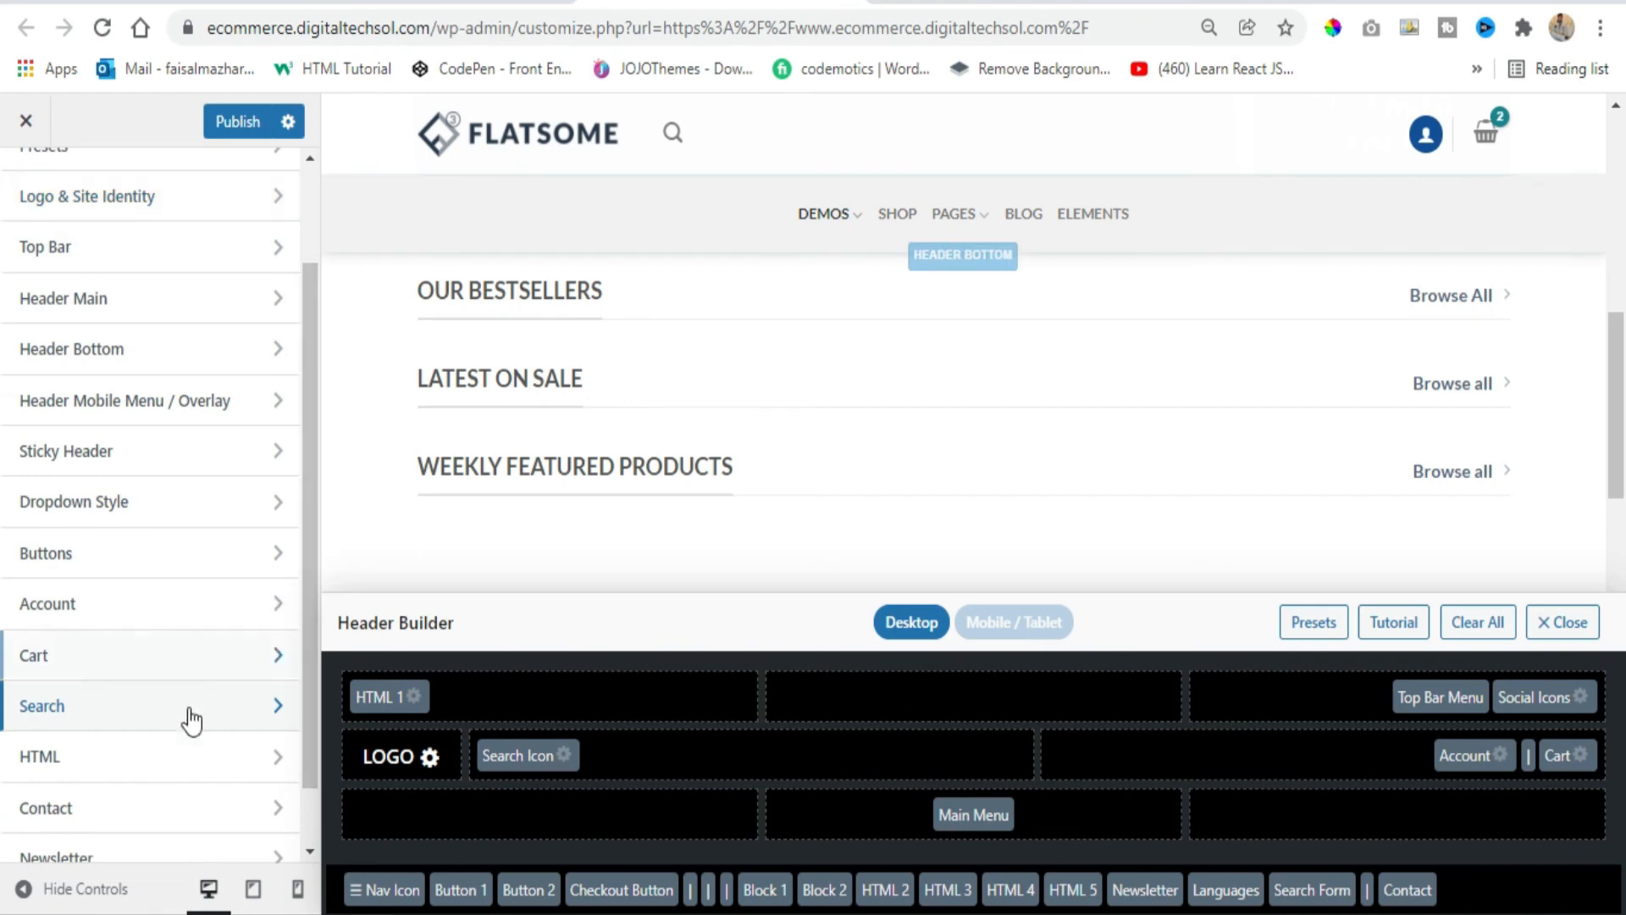
# Examine the header block selectors and the HTML 1 to HTML 5 content fields in the HTML settings, and return to the Header sections
pyautogui.click(193, 769)
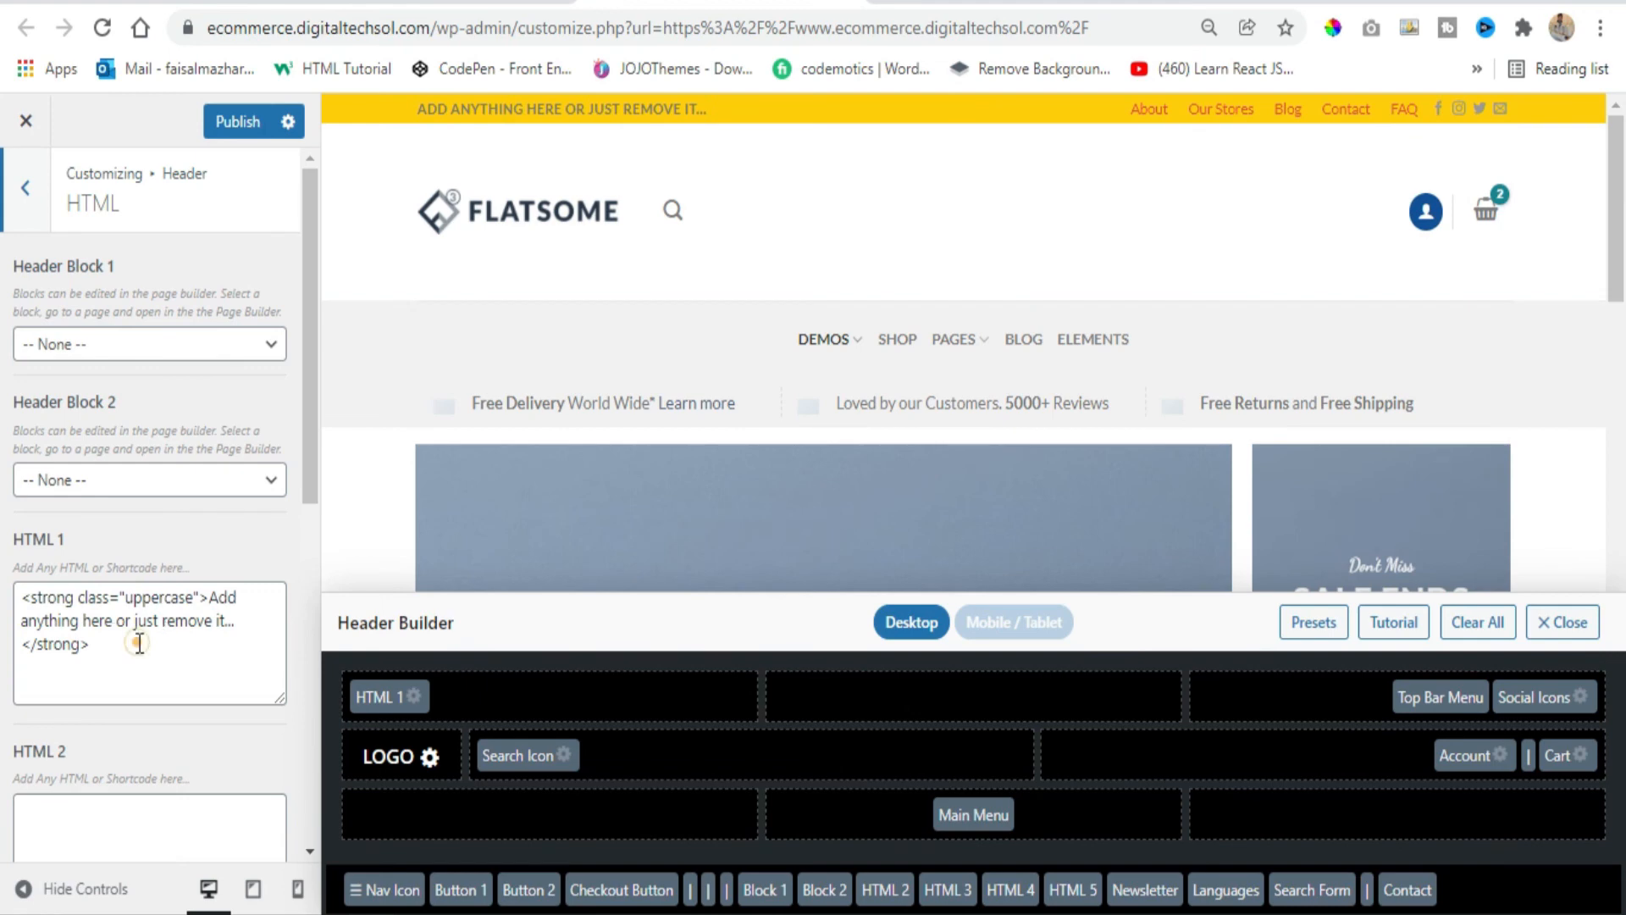
pyautogui.moveTo(140, 644); pyautogui.dragTo(10, 603)
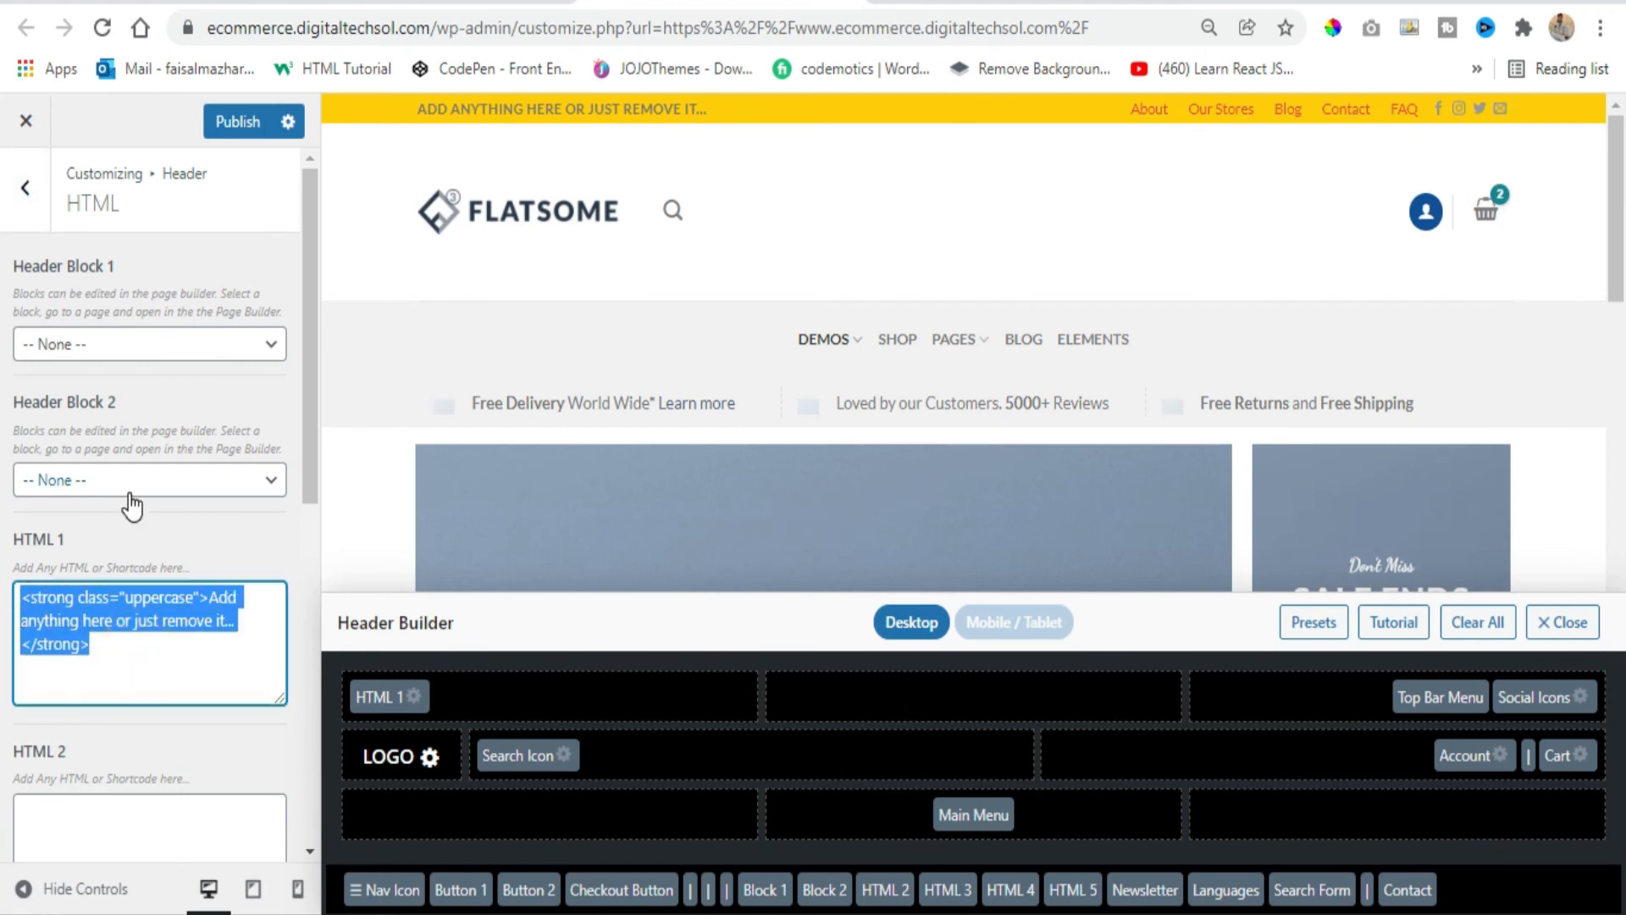
pyautogui.scroll(-8, 132, 506)
pyautogui.click(148, 738)
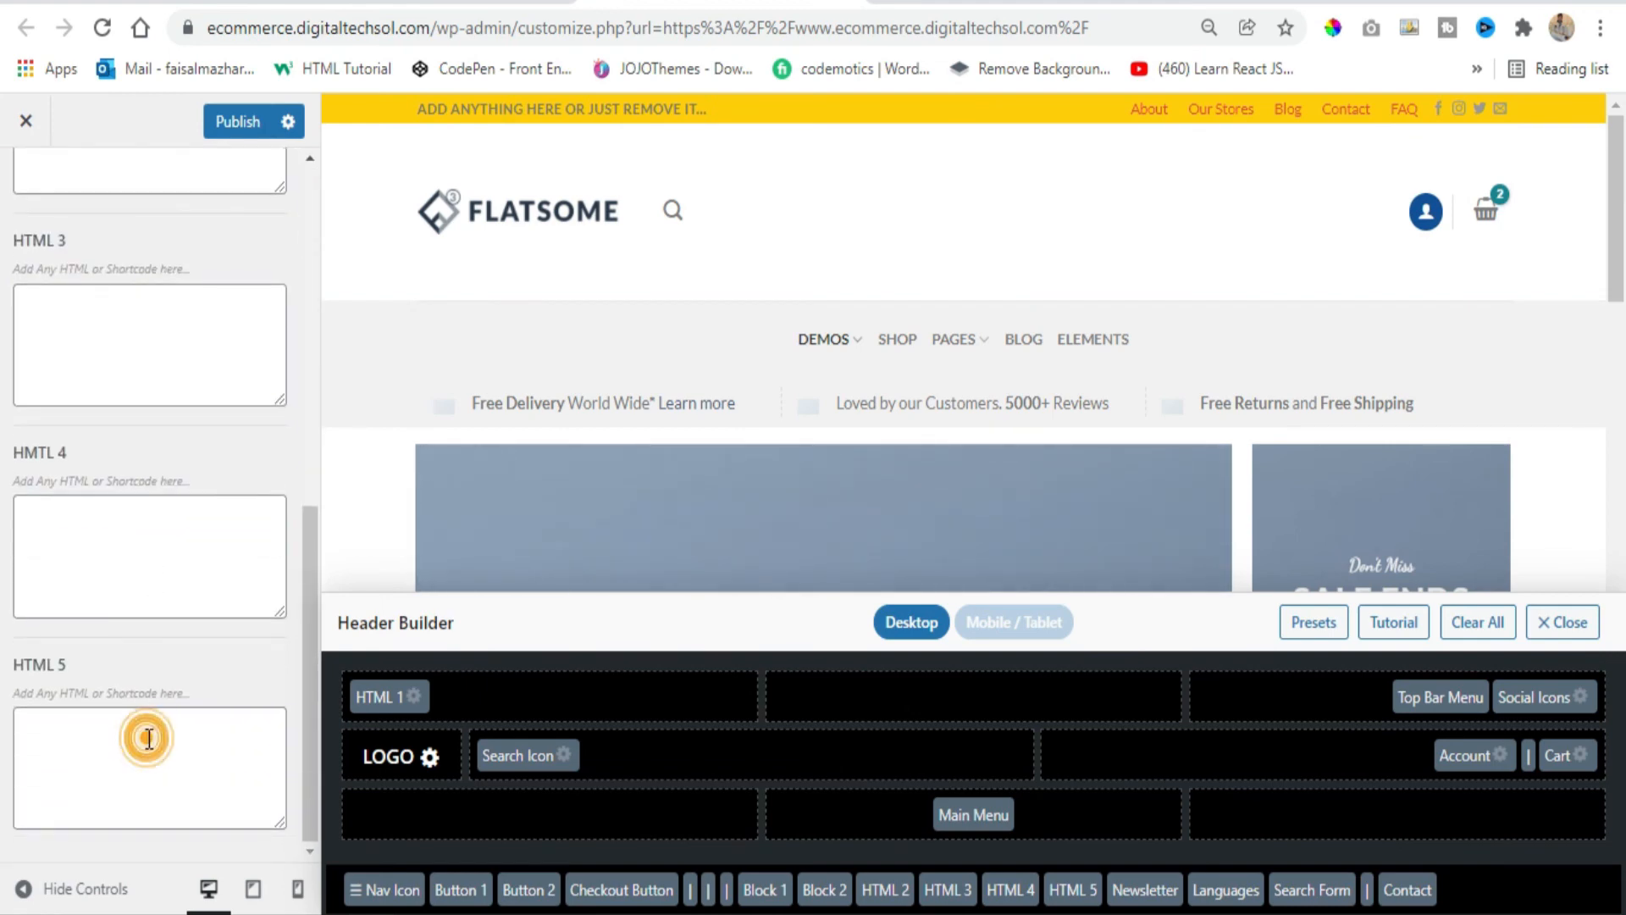
pyautogui.click(153, 544)
pyautogui.scroll(3, 181, 508)
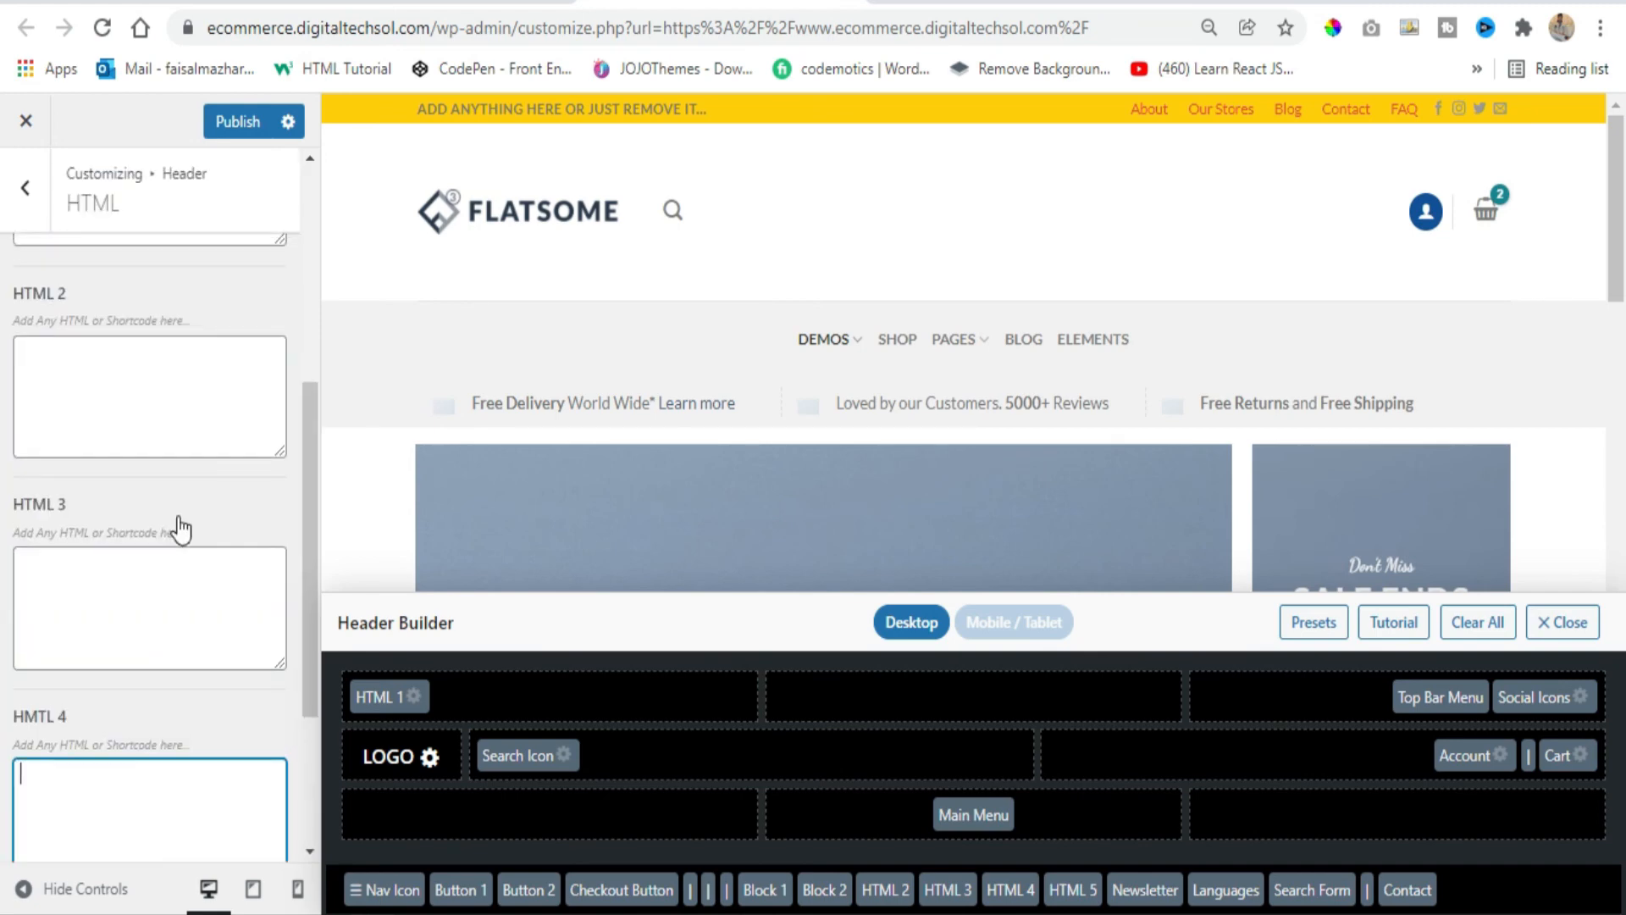
pyautogui.scroll(5, 179, 526)
pyautogui.click(29, 208)
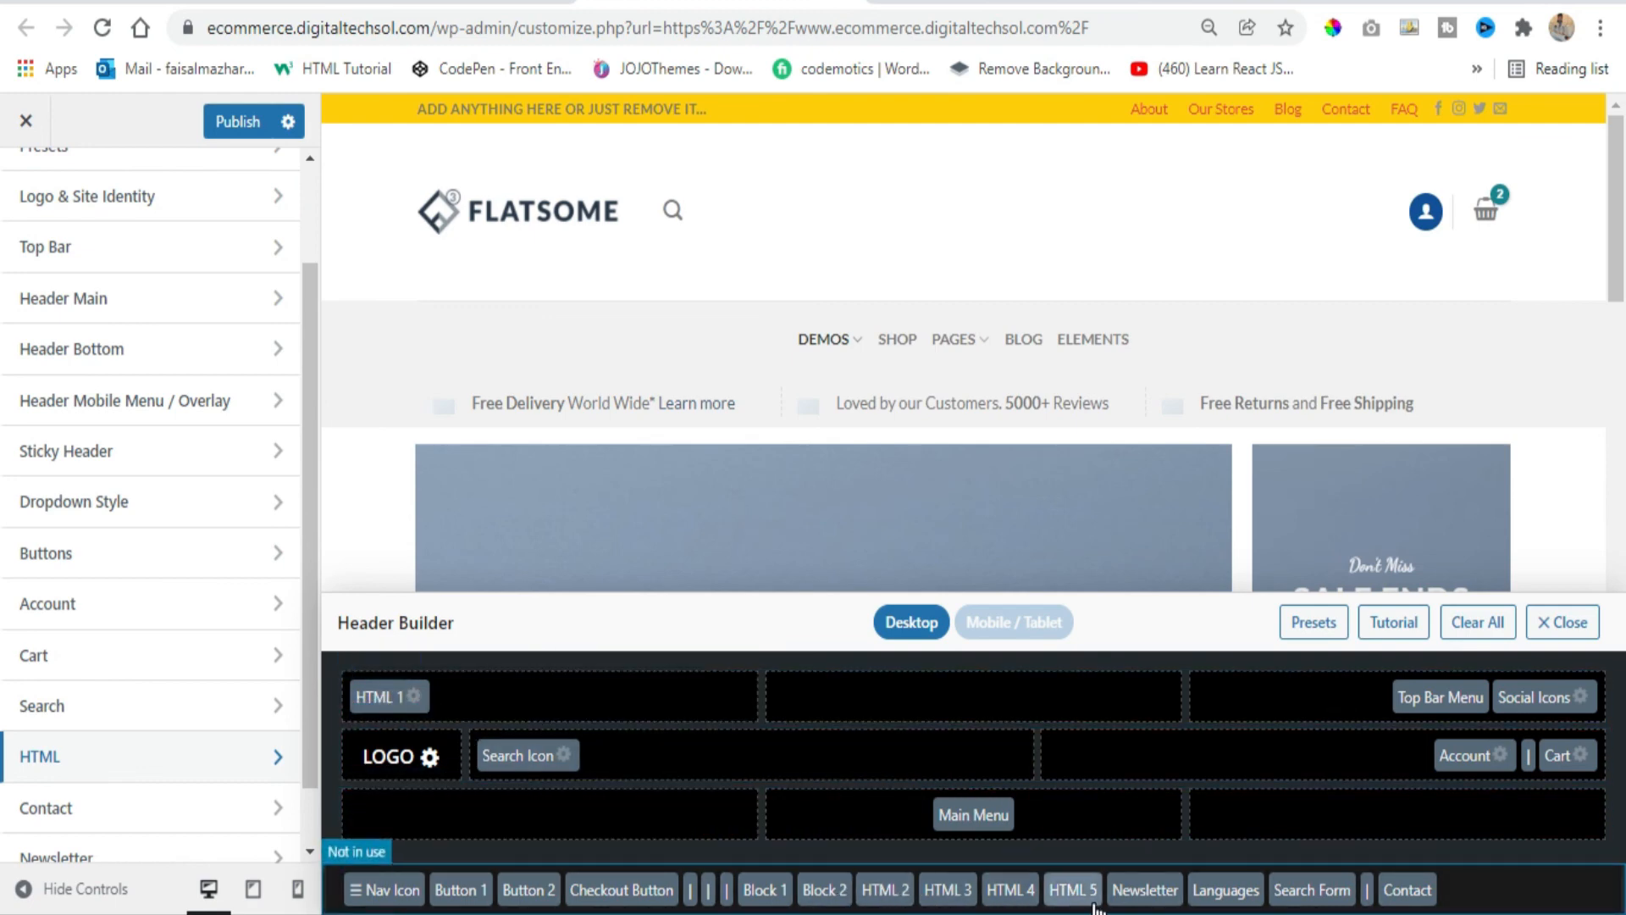
# Review the Contact settings, including icon style, icon size, phone, e-mail and location fields, and return to the Header sections
pyautogui.scroll(-1, 167, 759)
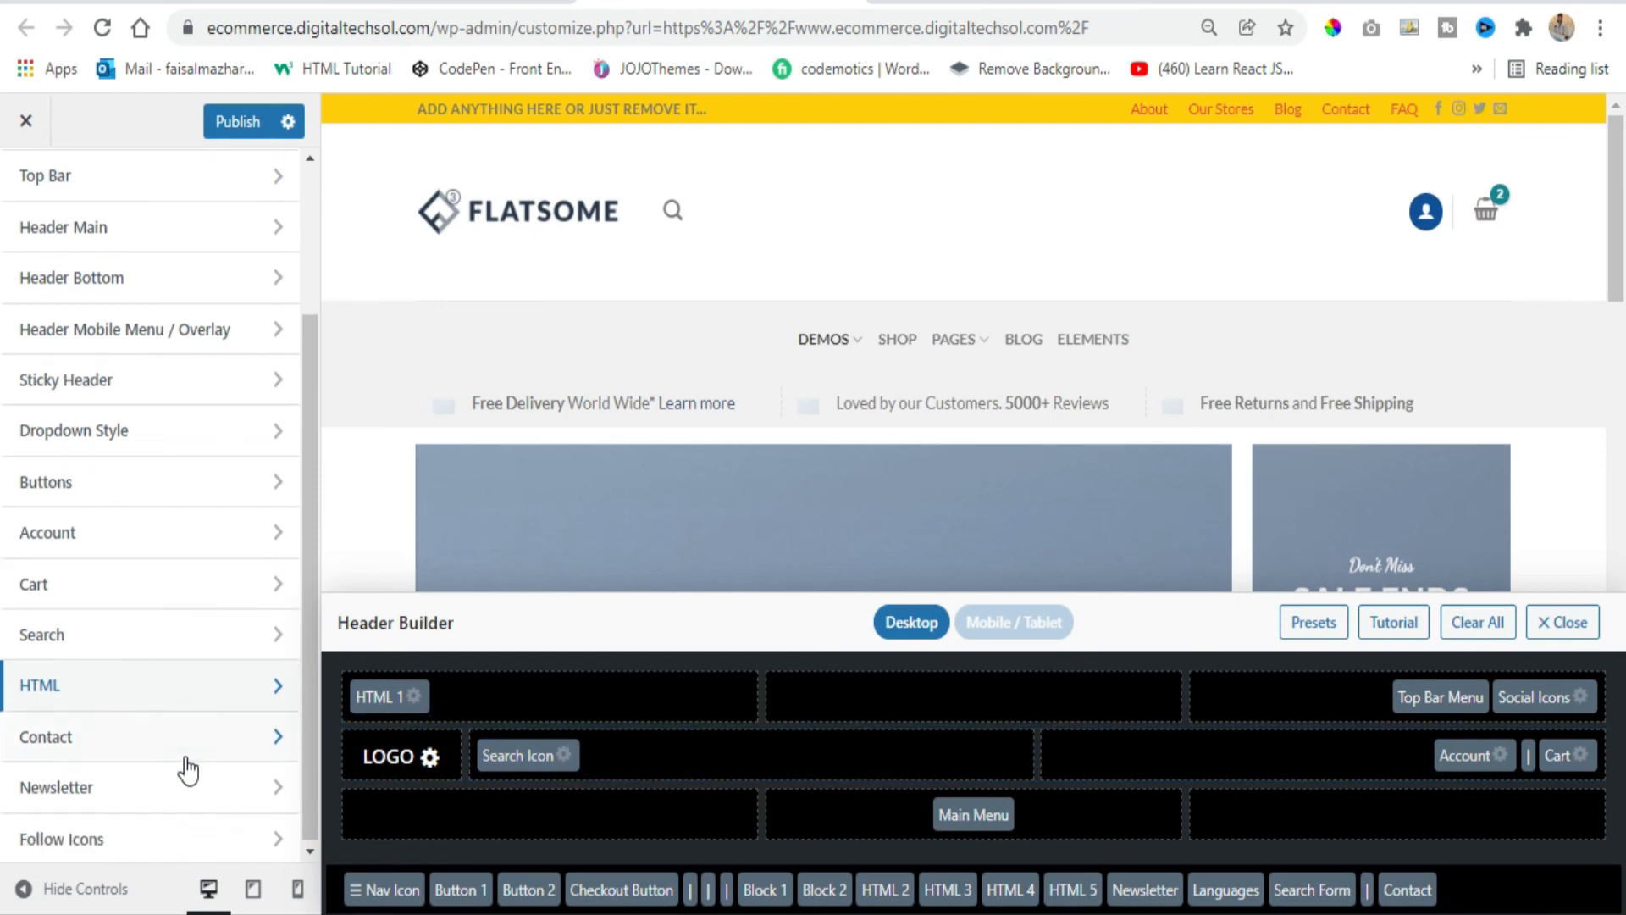
pyautogui.click(229, 737)
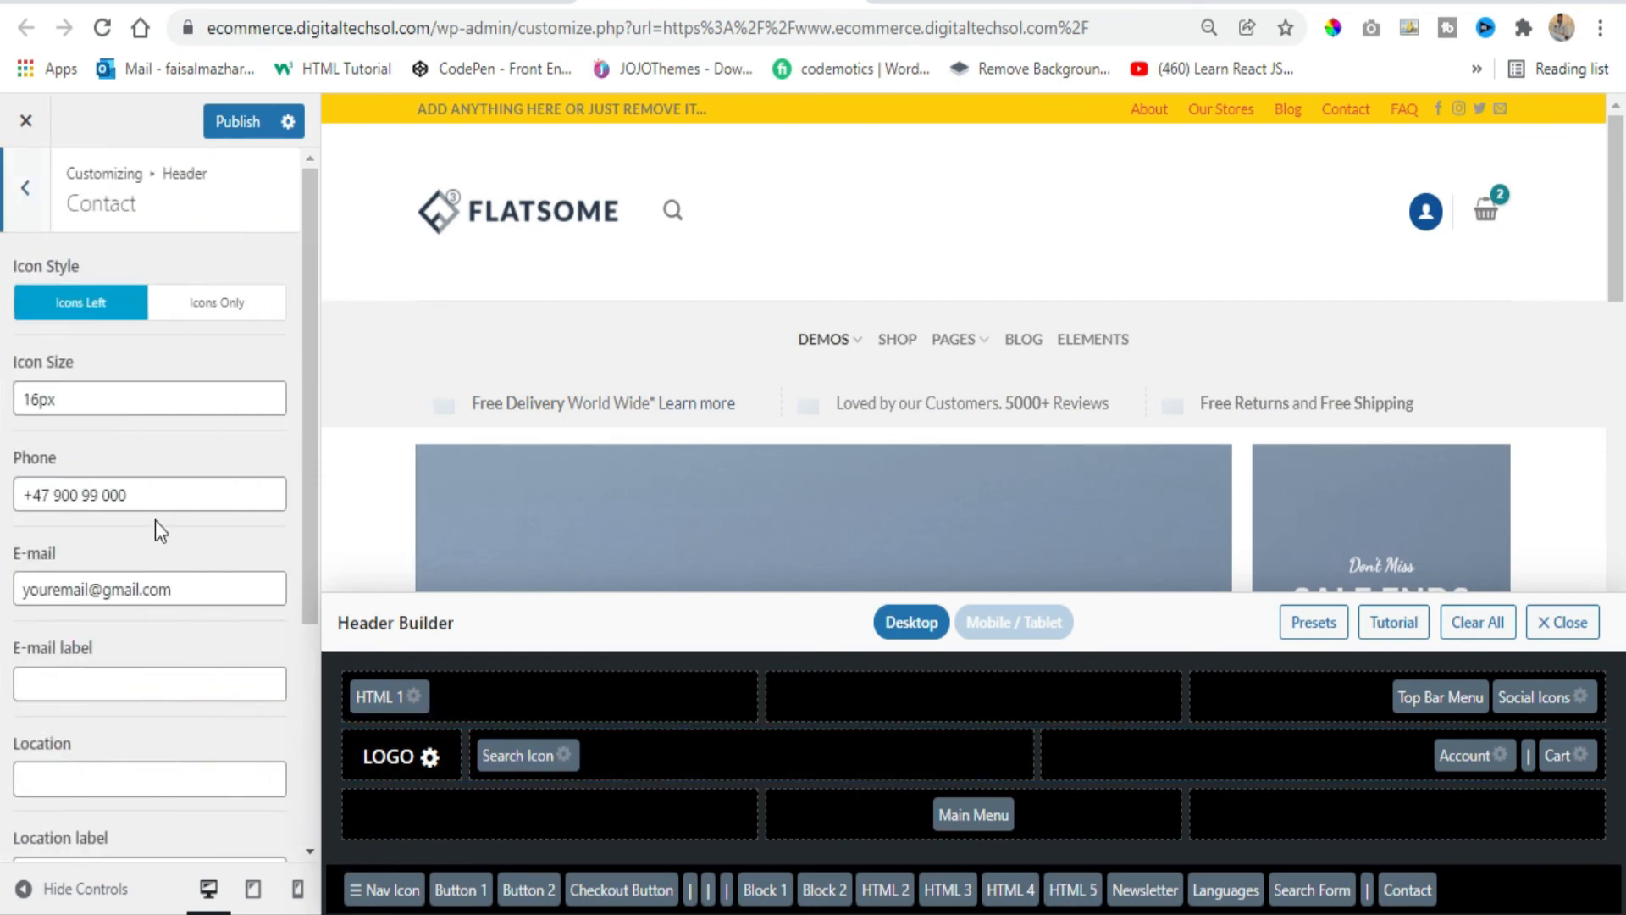
pyautogui.moveTo(143, 494); pyautogui.dragTo(63, 493)
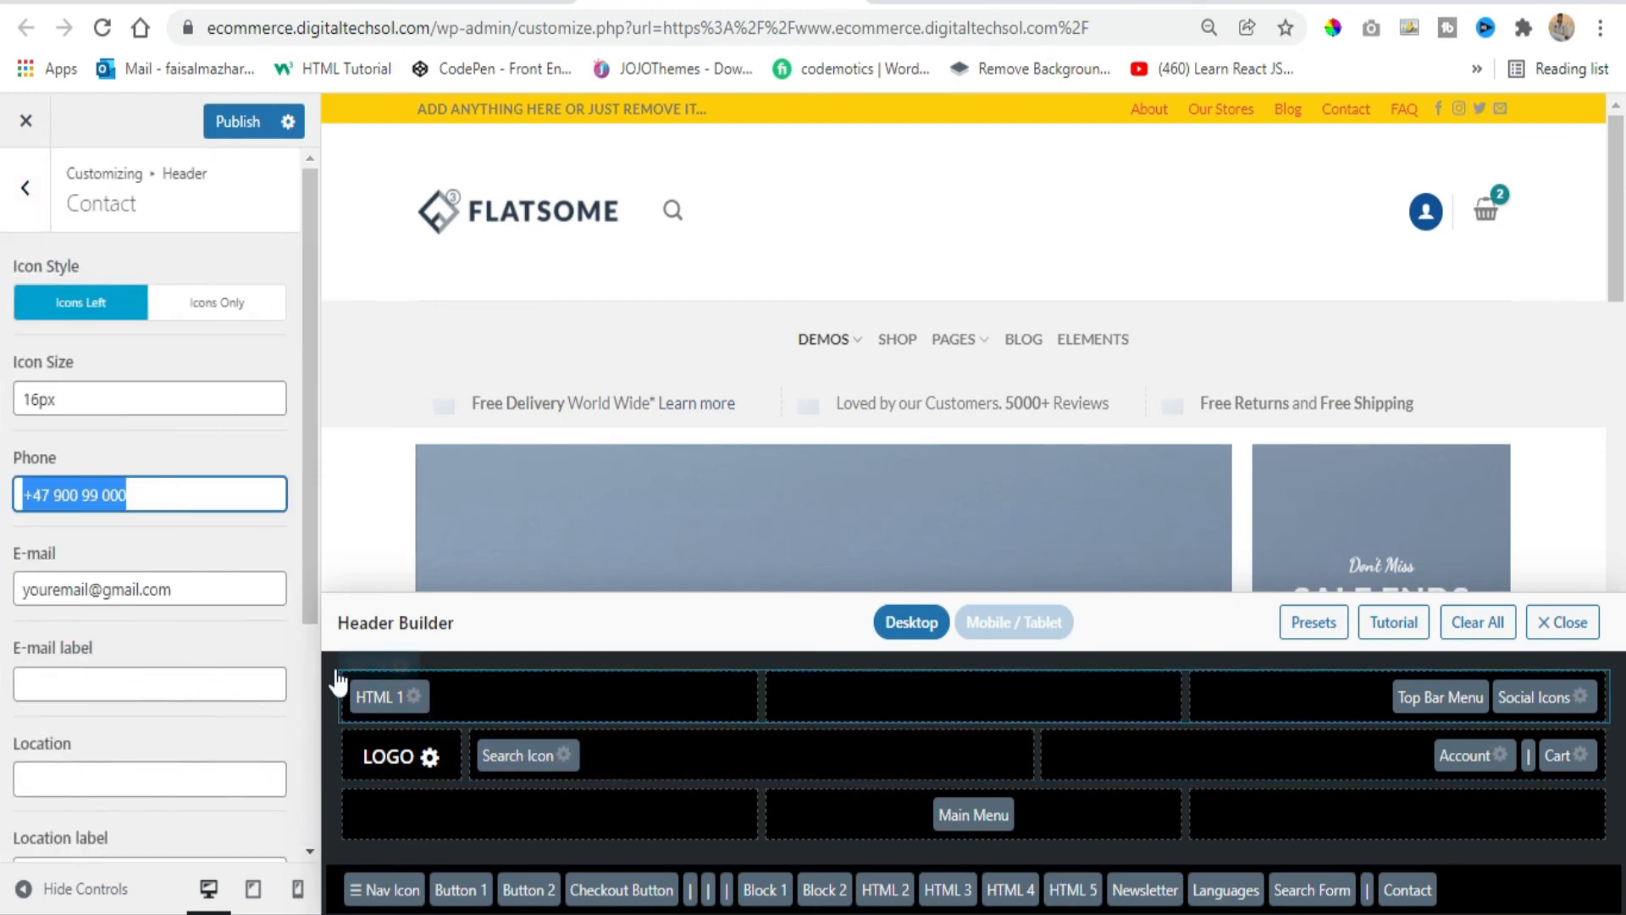
pyautogui.click(26, 189)
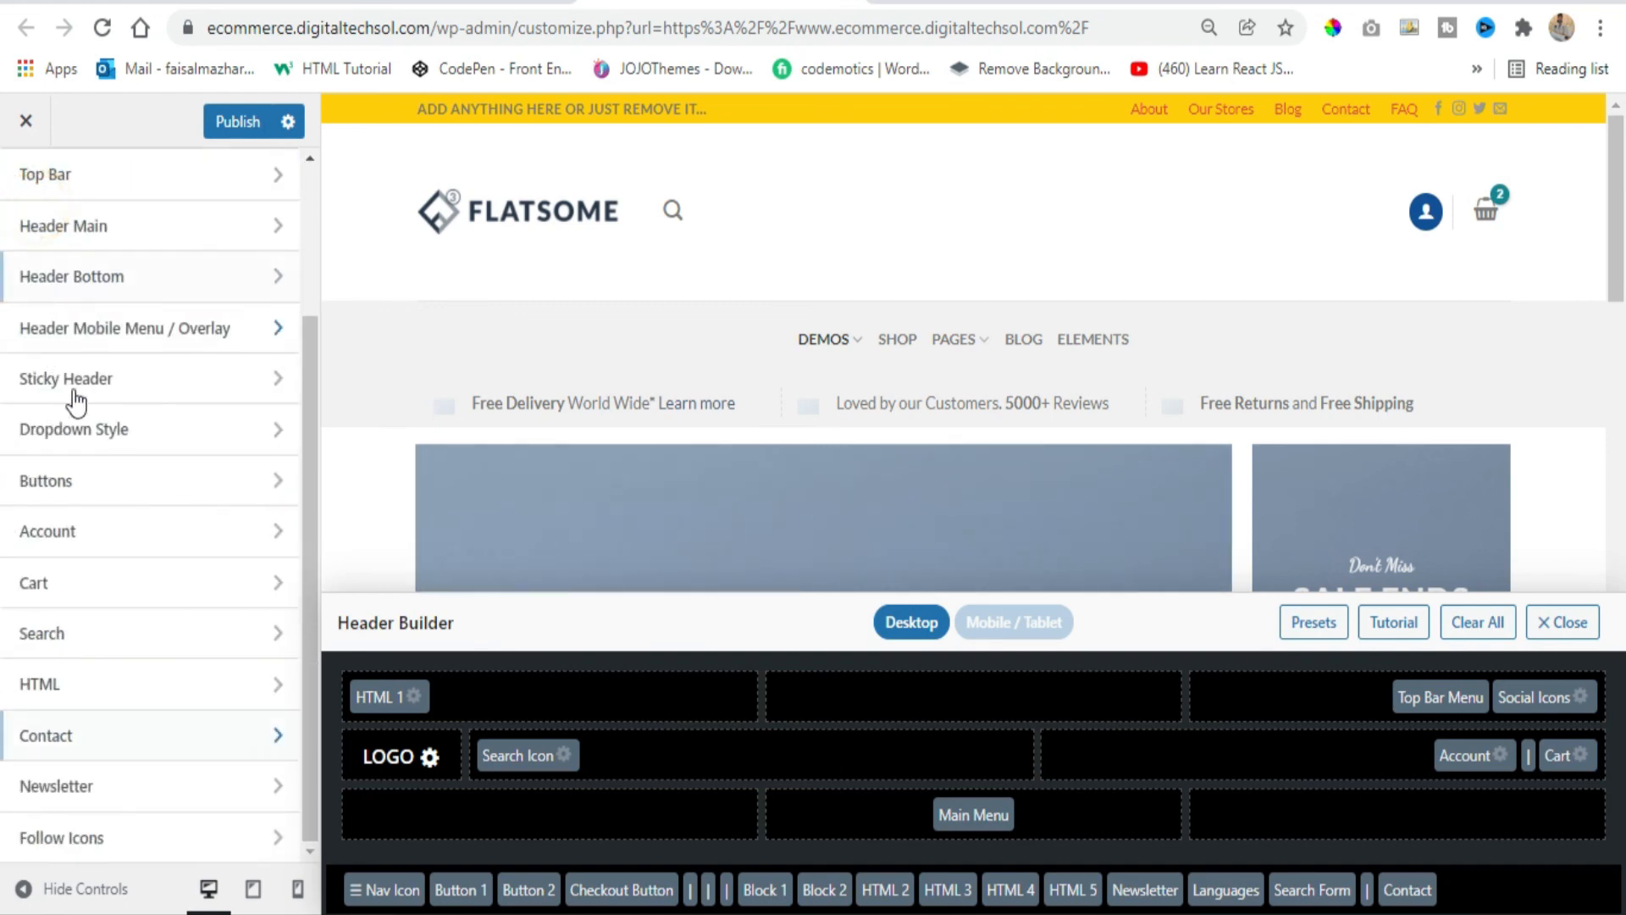
# Review the Newsletter settings, including icon style, label, block, title, subtitle, form shortcode and background image, and return to the Header sections
pyautogui.click(237, 785)
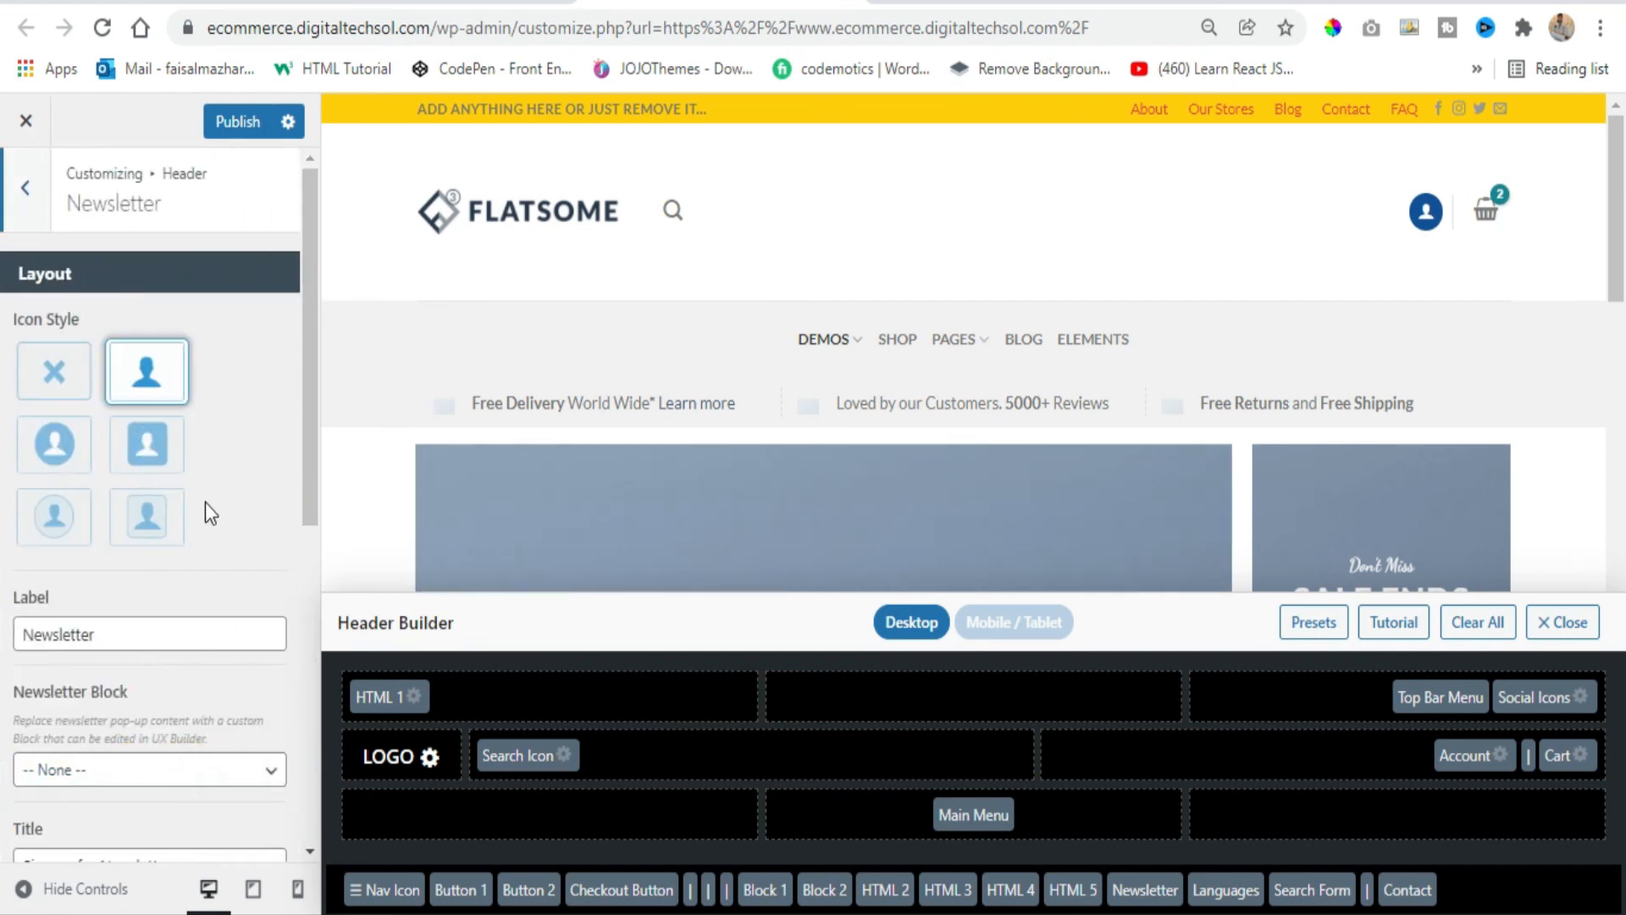
pyautogui.scroll(-5, 205, 498)
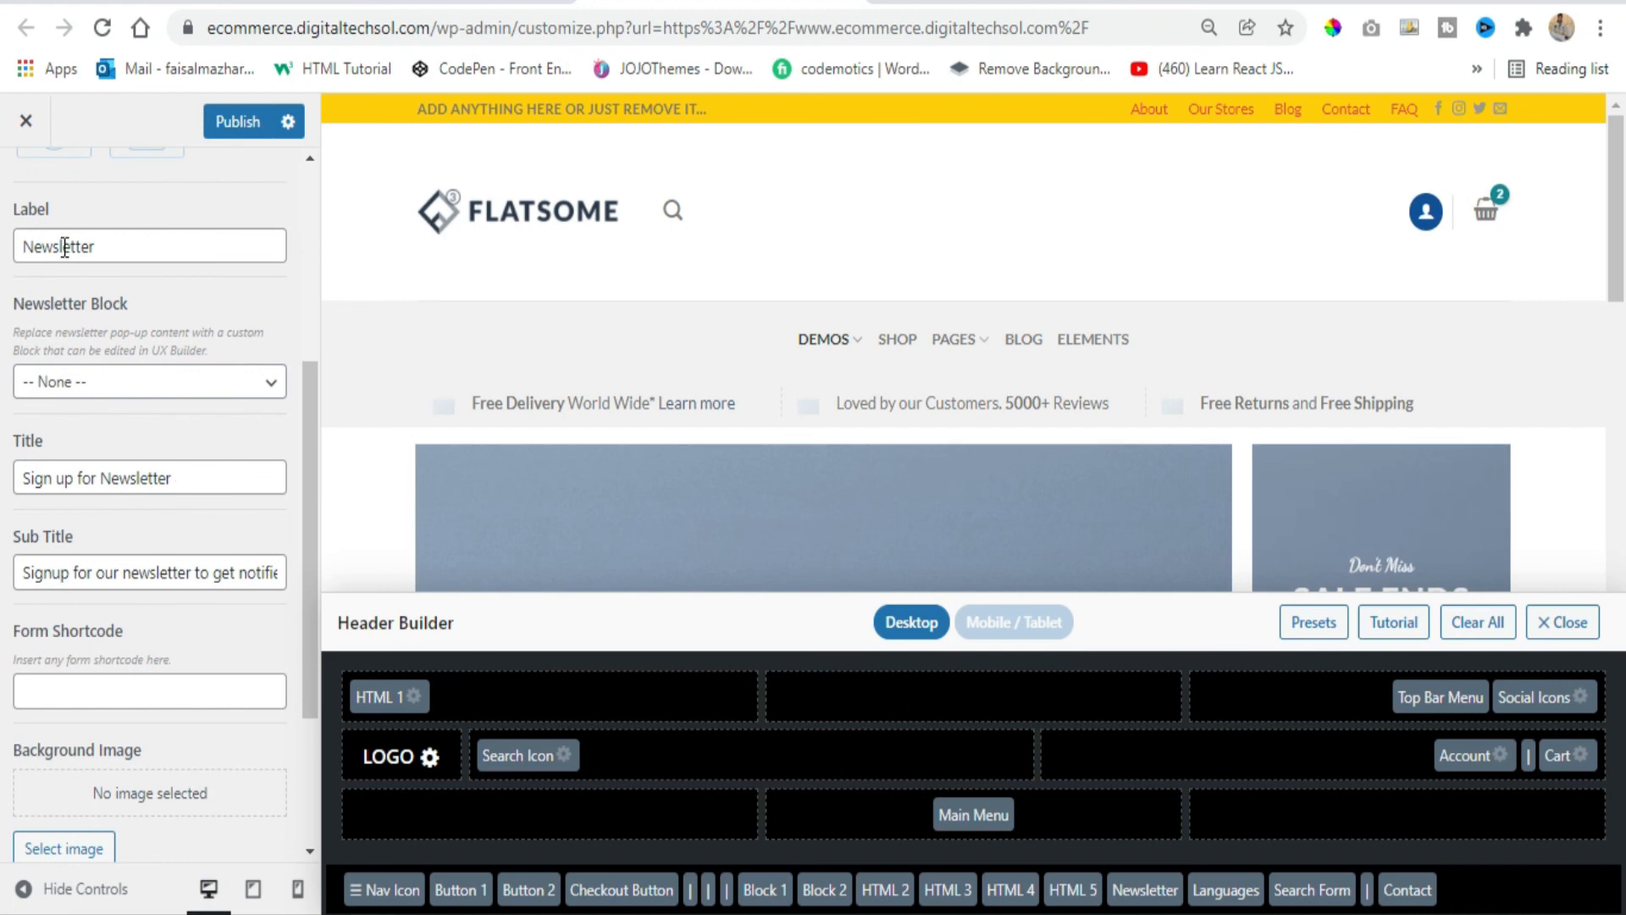
pyautogui.scroll(5, 63, 241)
pyautogui.click(24, 176)
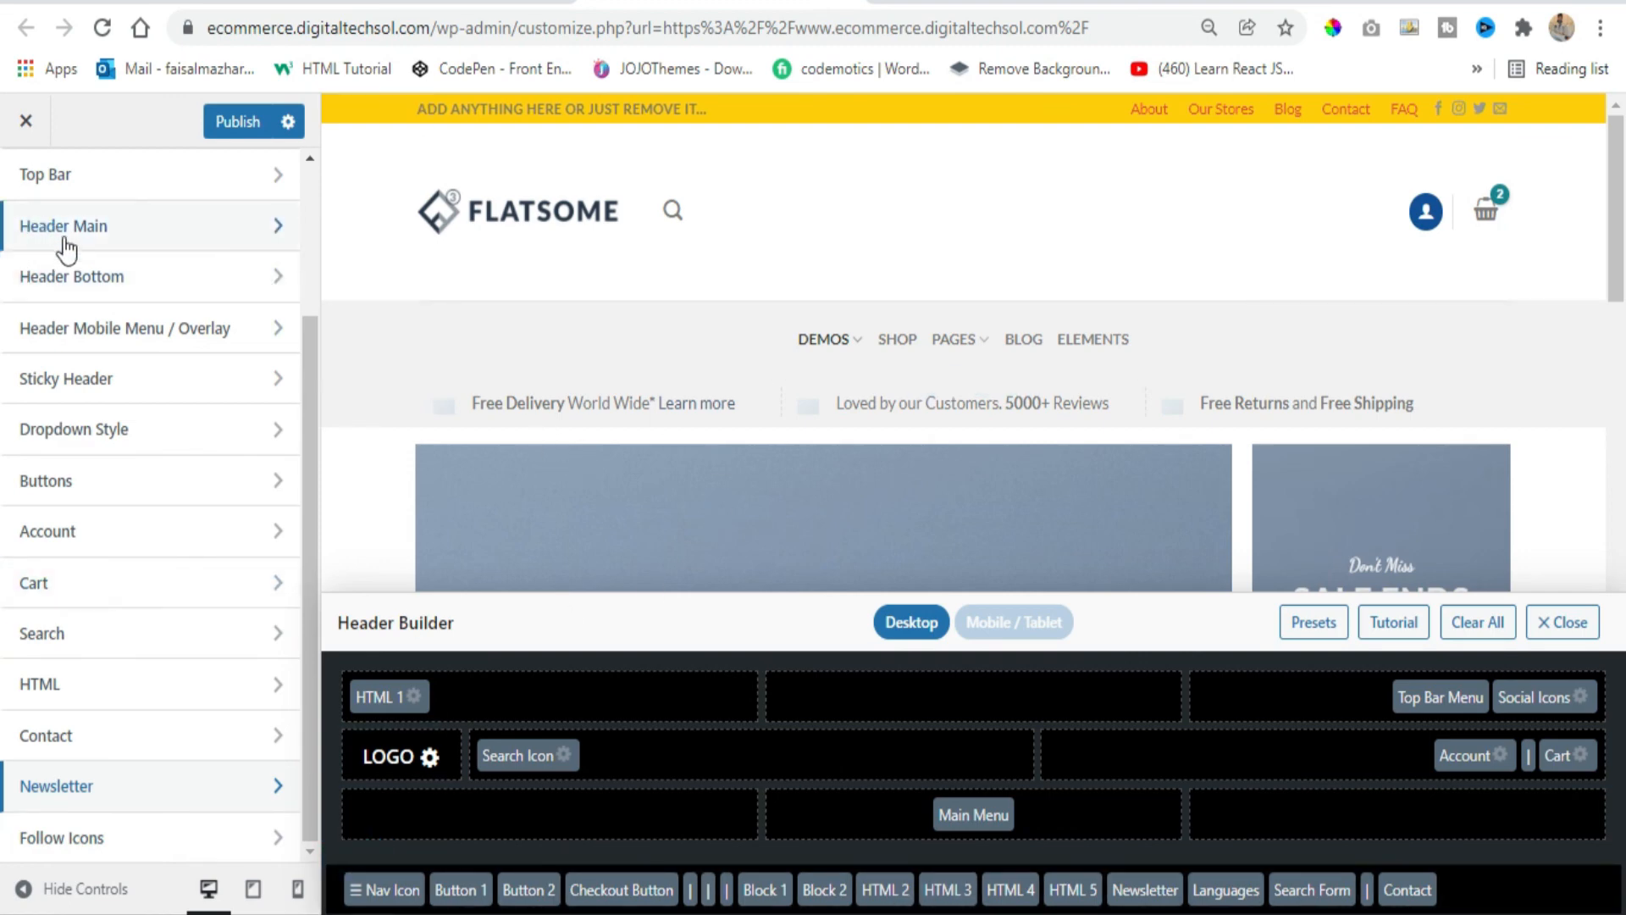
pyautogui.scroll(2, 77, 280)
pyautogui.scroll(1, 76, 279)
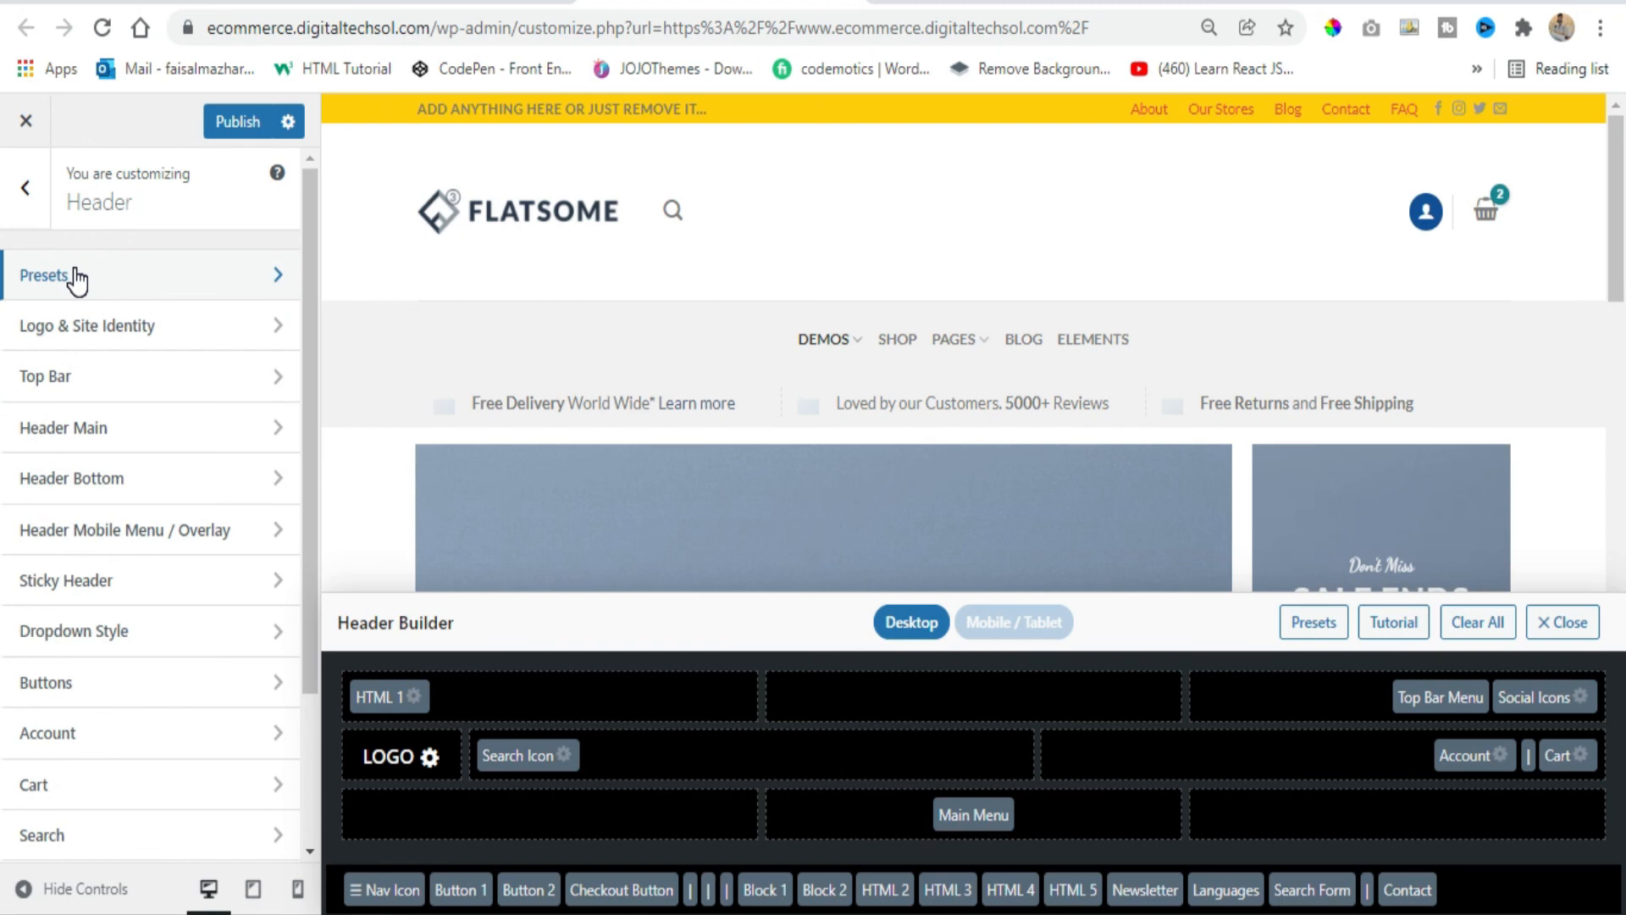